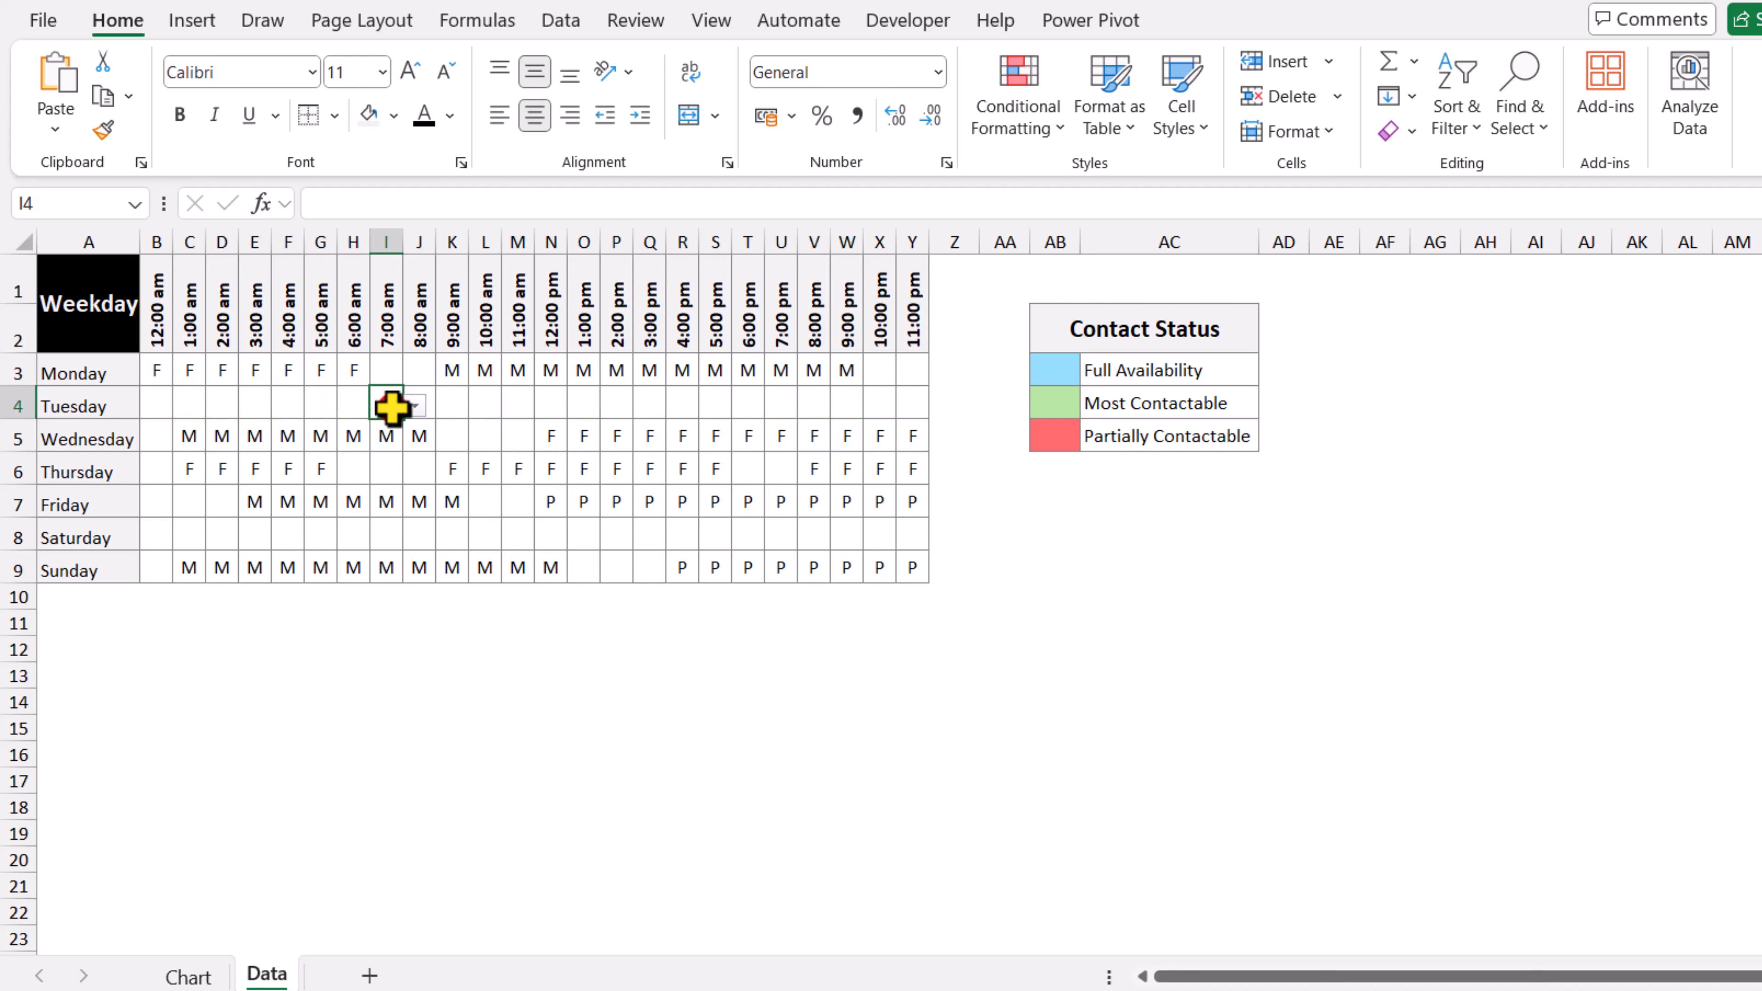
Step: Set Tuesday's availability to F from 7:00 am to 5:00 pm and P from 6:00 pm to 10:00 pm
{"action": "left_click", "coordinate": [414, 405]}
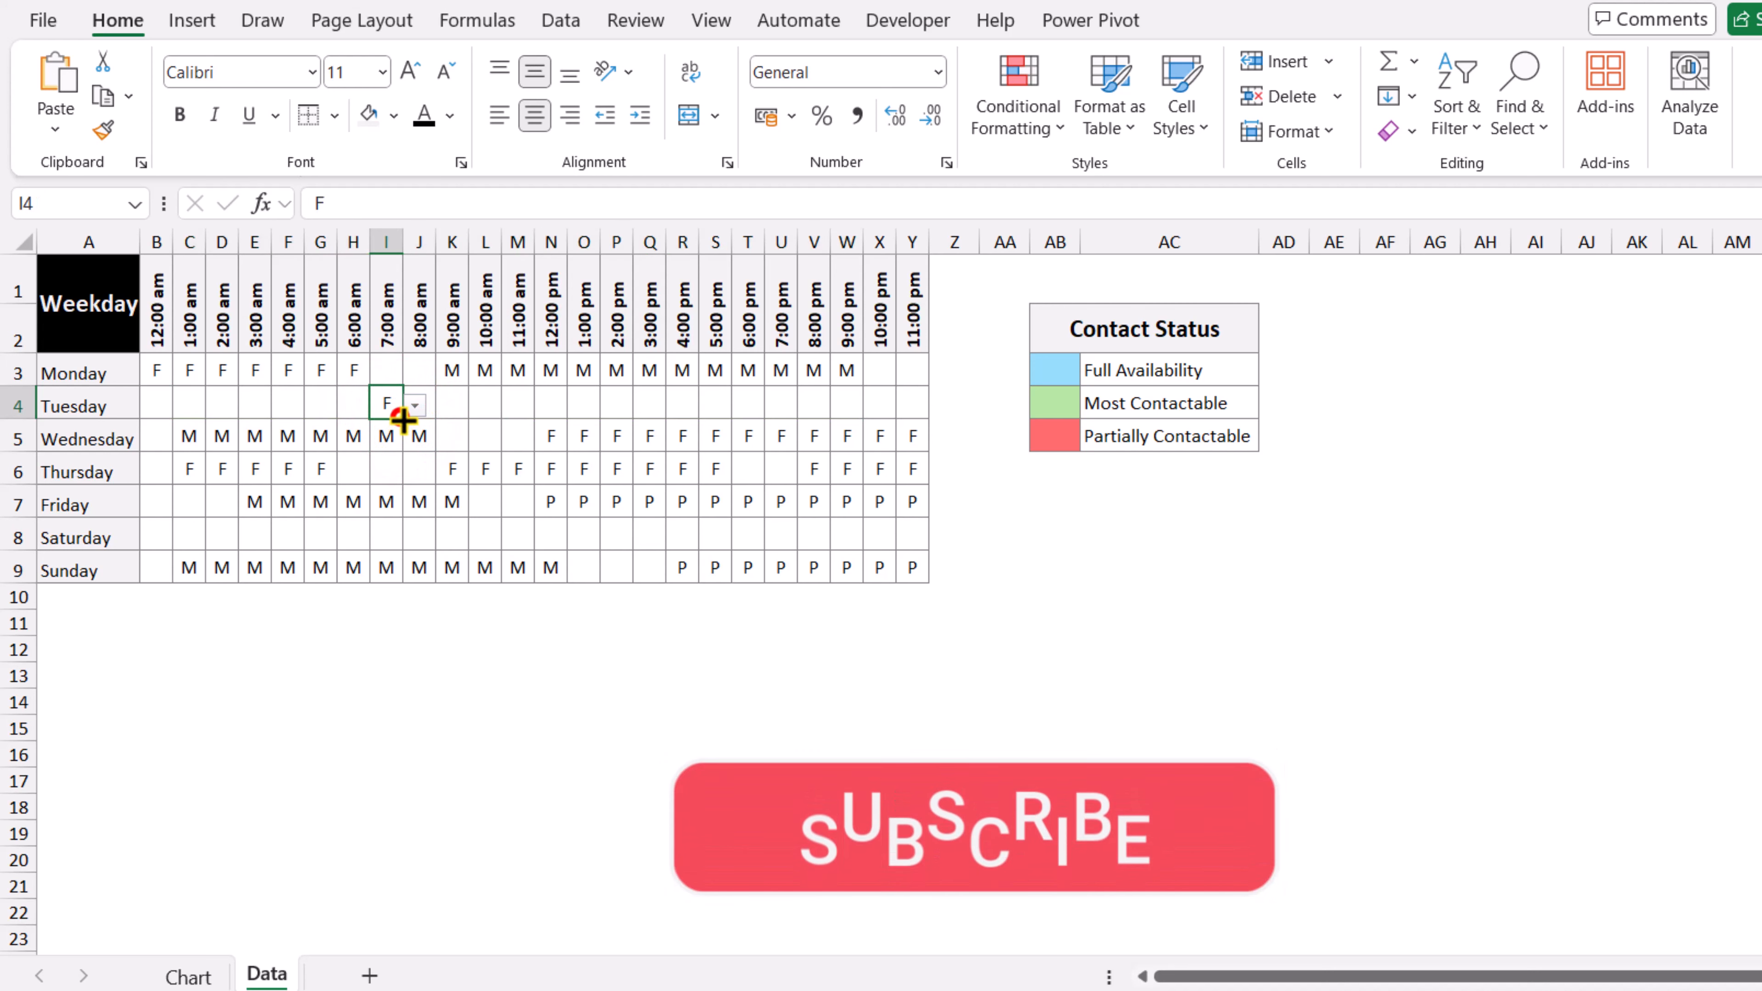
{"action": "left_click_drag", "start_coordinate": [403, 418], "coordinate": [731, 412]}
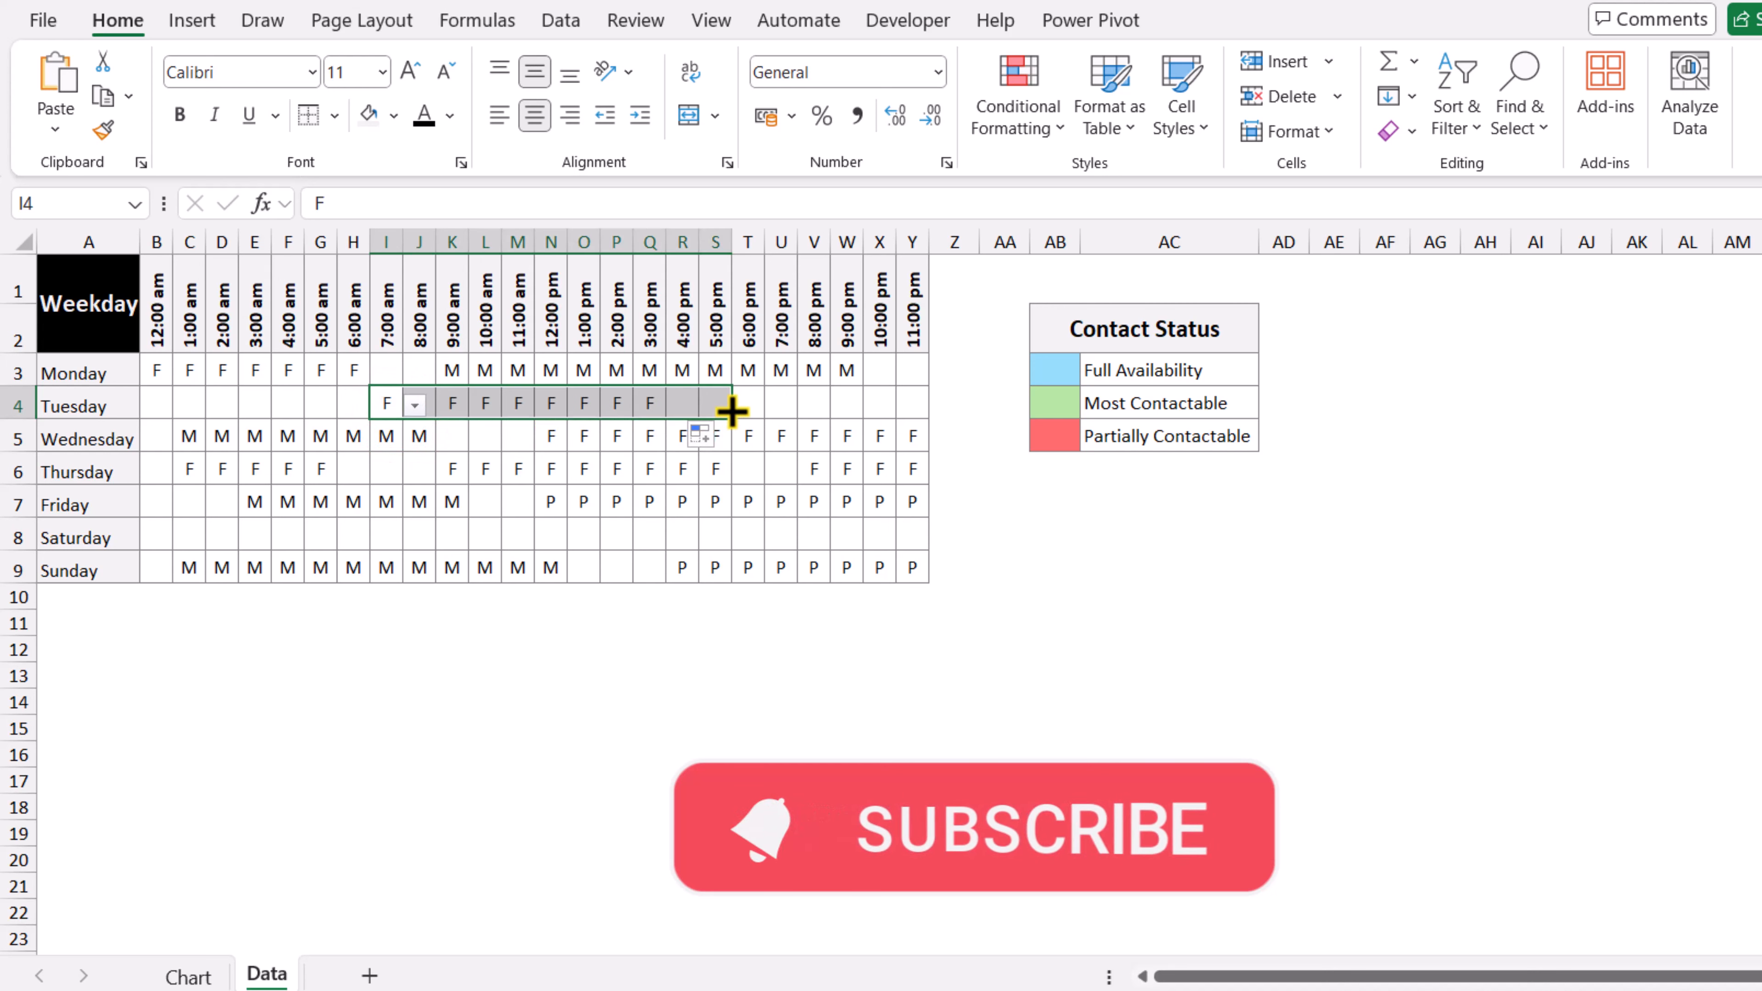
{"action": "left_click", "coordinate": [753, 395]}
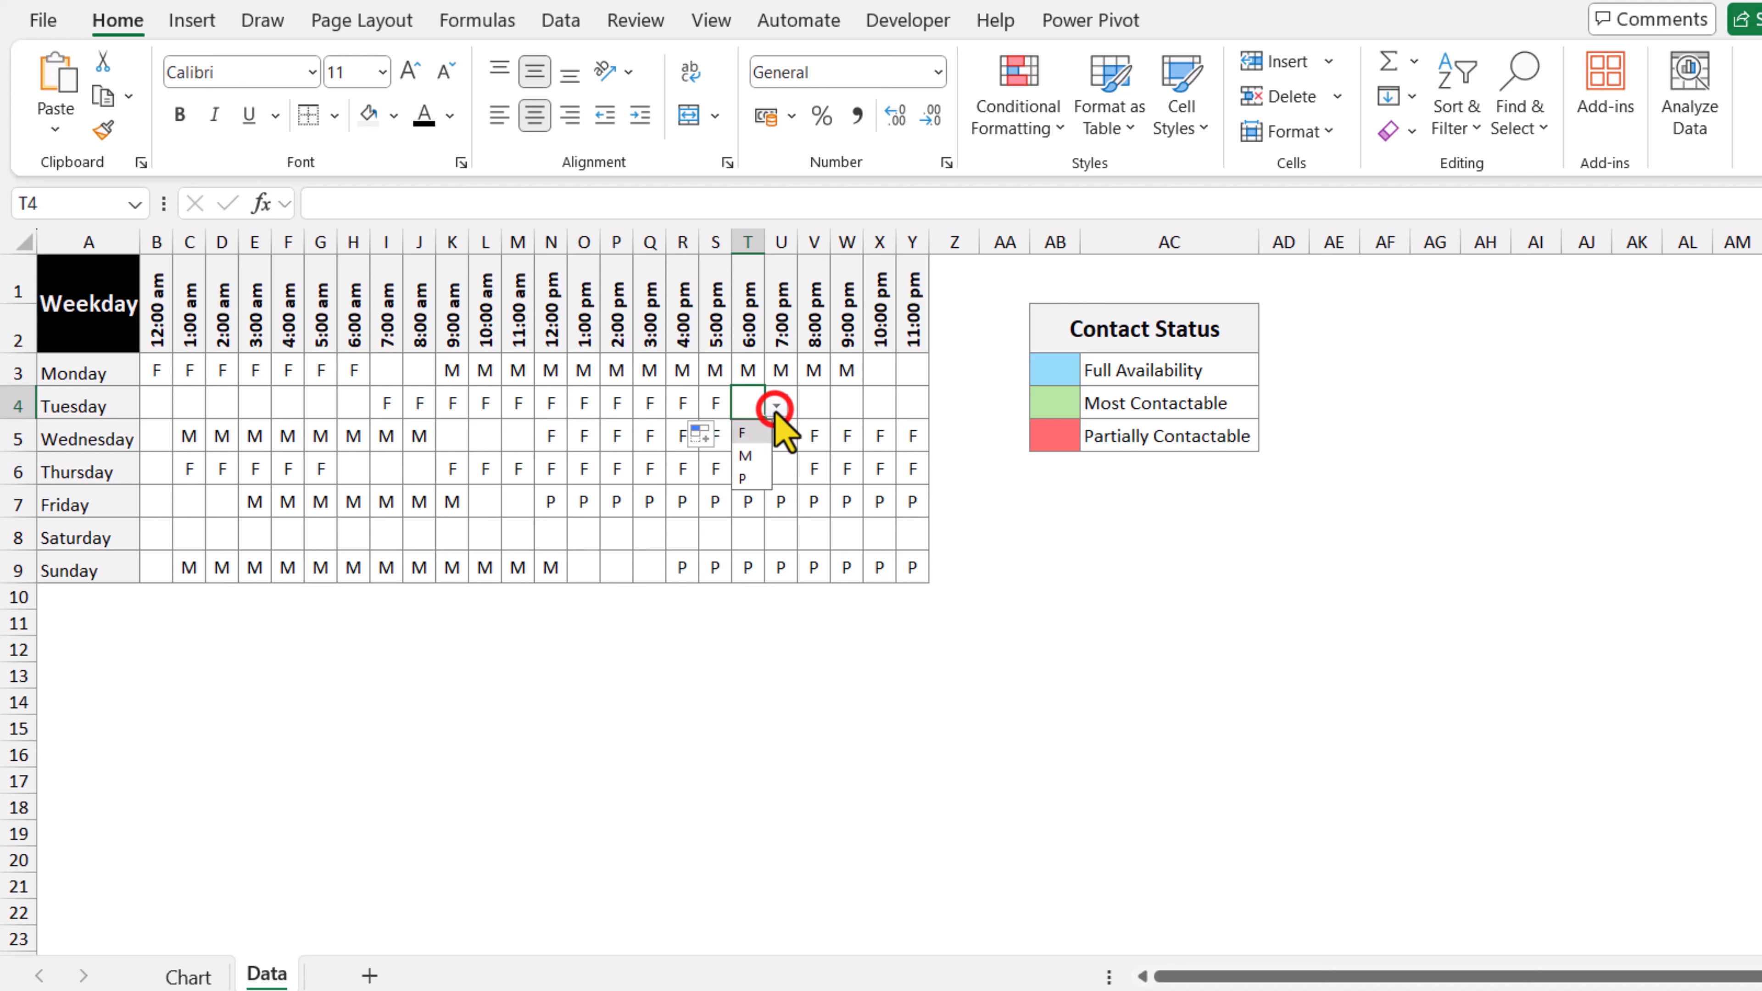
{"action": "left_click", "coordinate": [749, 476]}
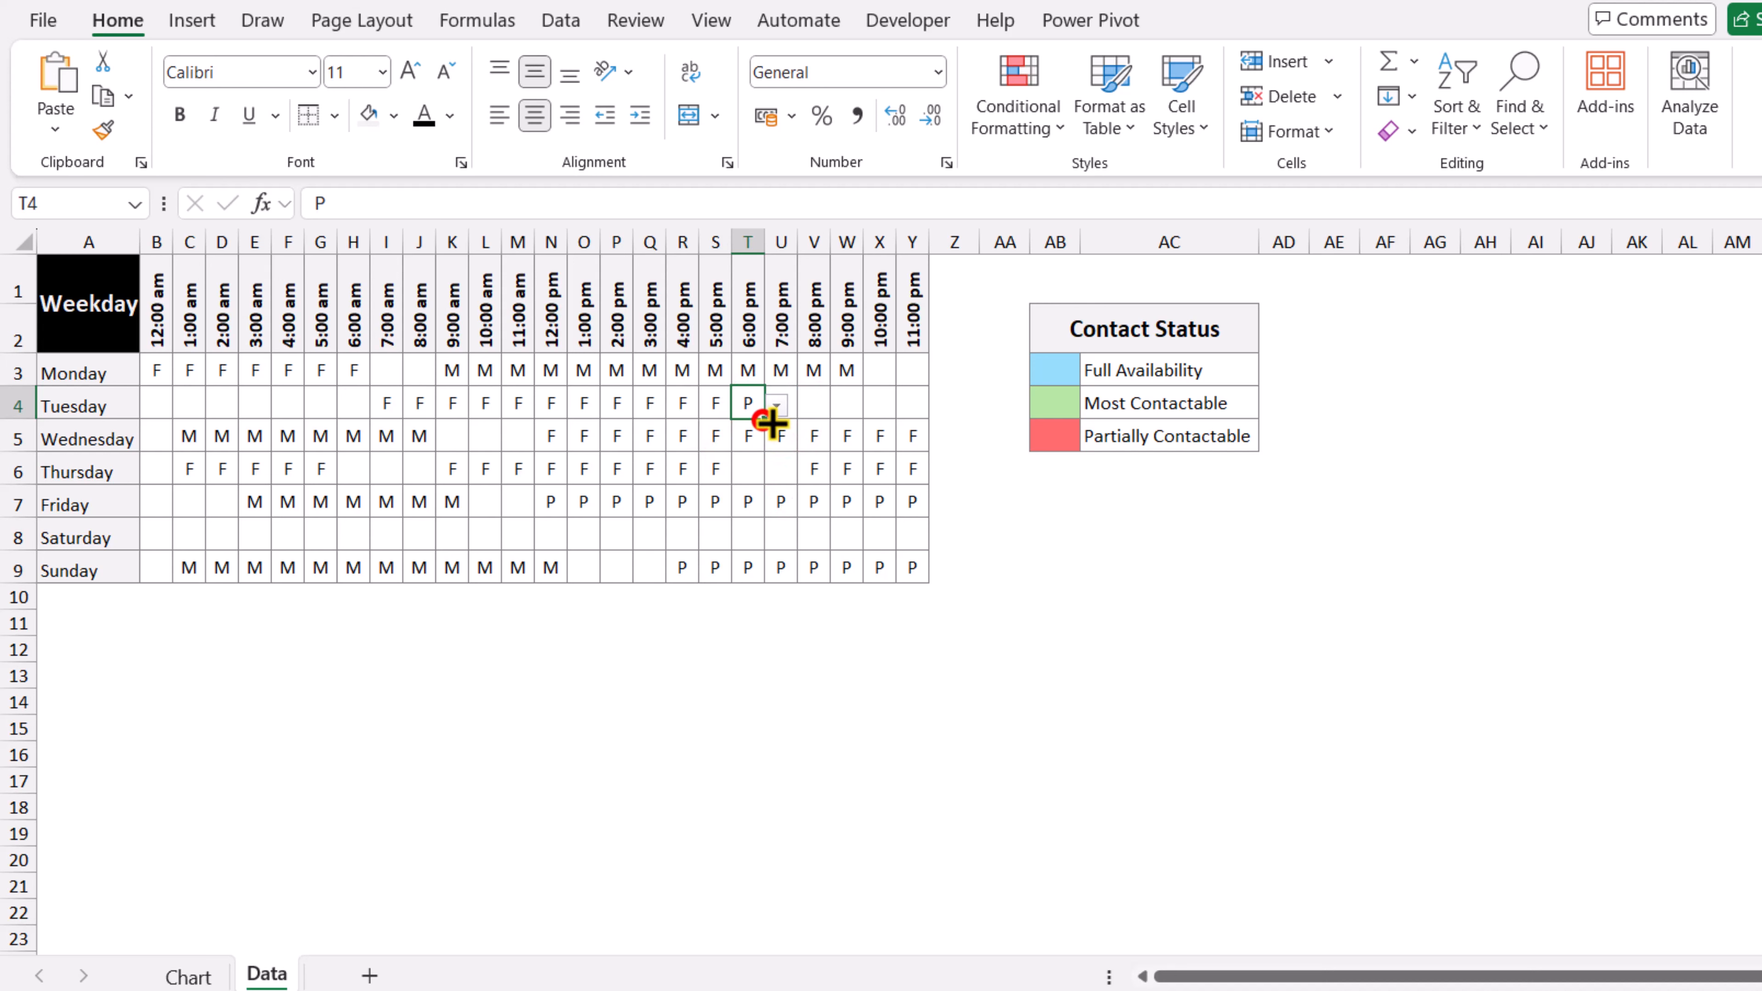
{"action": "left_click_drag", "start_coordinate": [770, 419], "coordinate": [883, 411]}
Step: Switch to the Chart sheet to view the updated weekly availability Gantt chart
{"action": "left_click", "coordinate": [188, 975]}
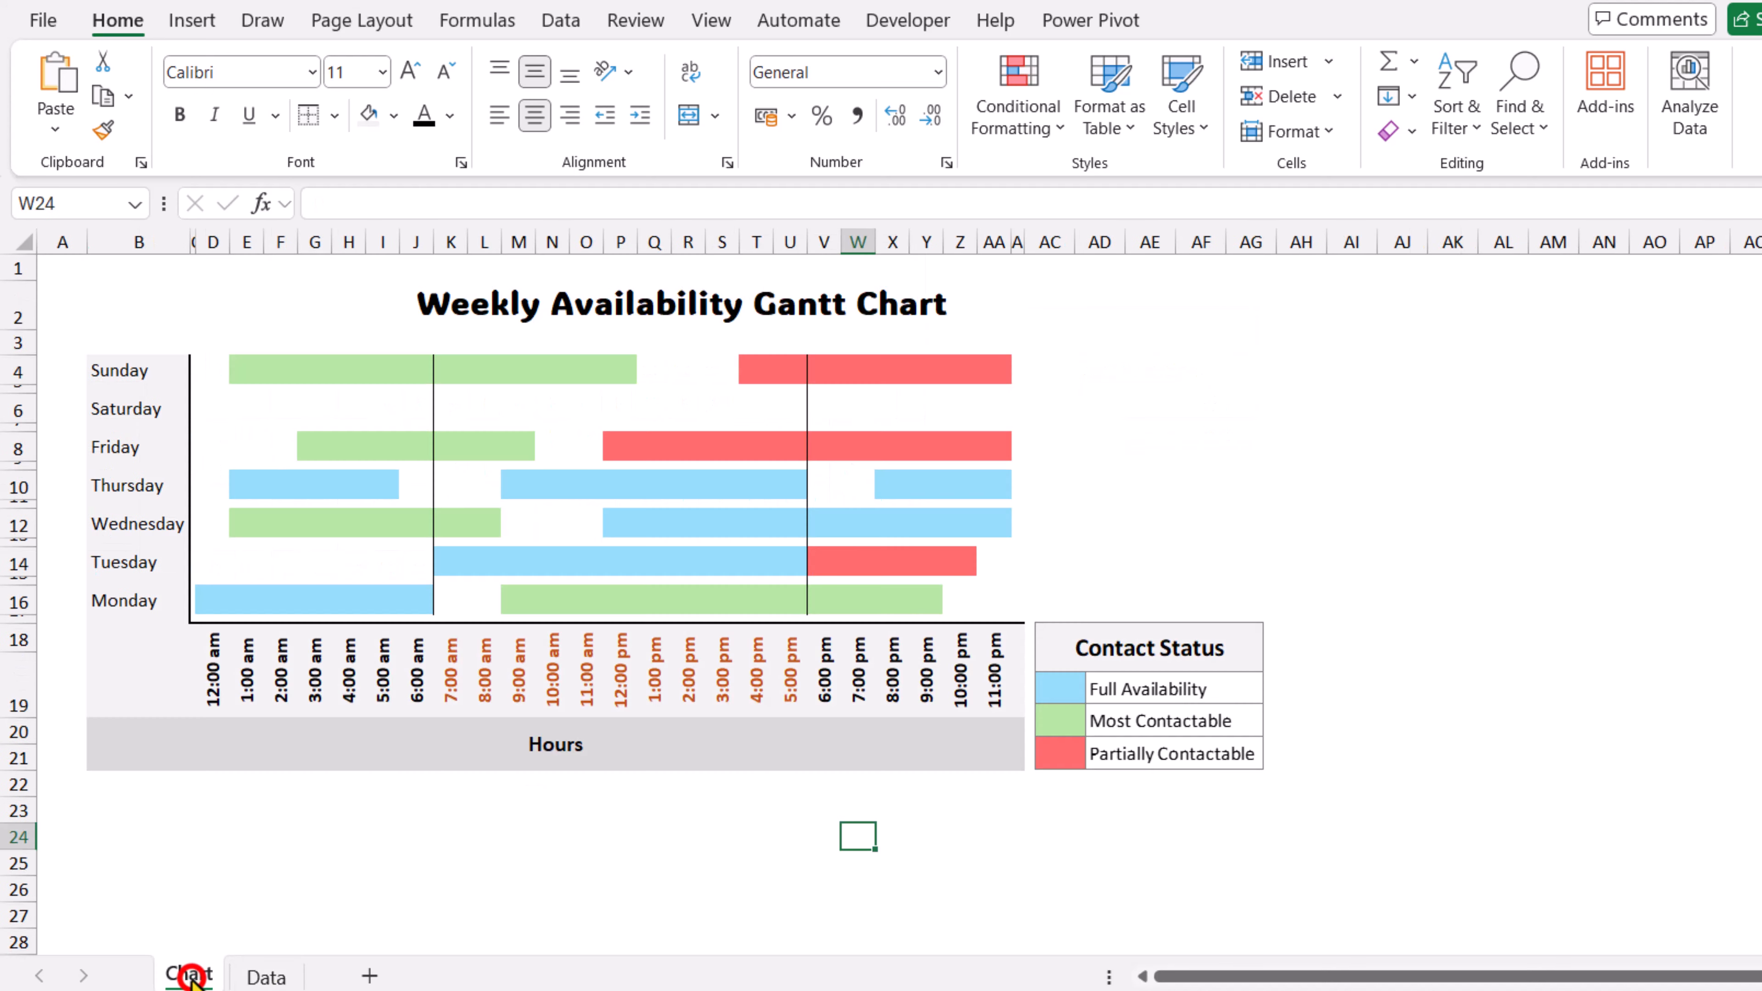
{"action": "left_click", "coordinate": [384, 911]}
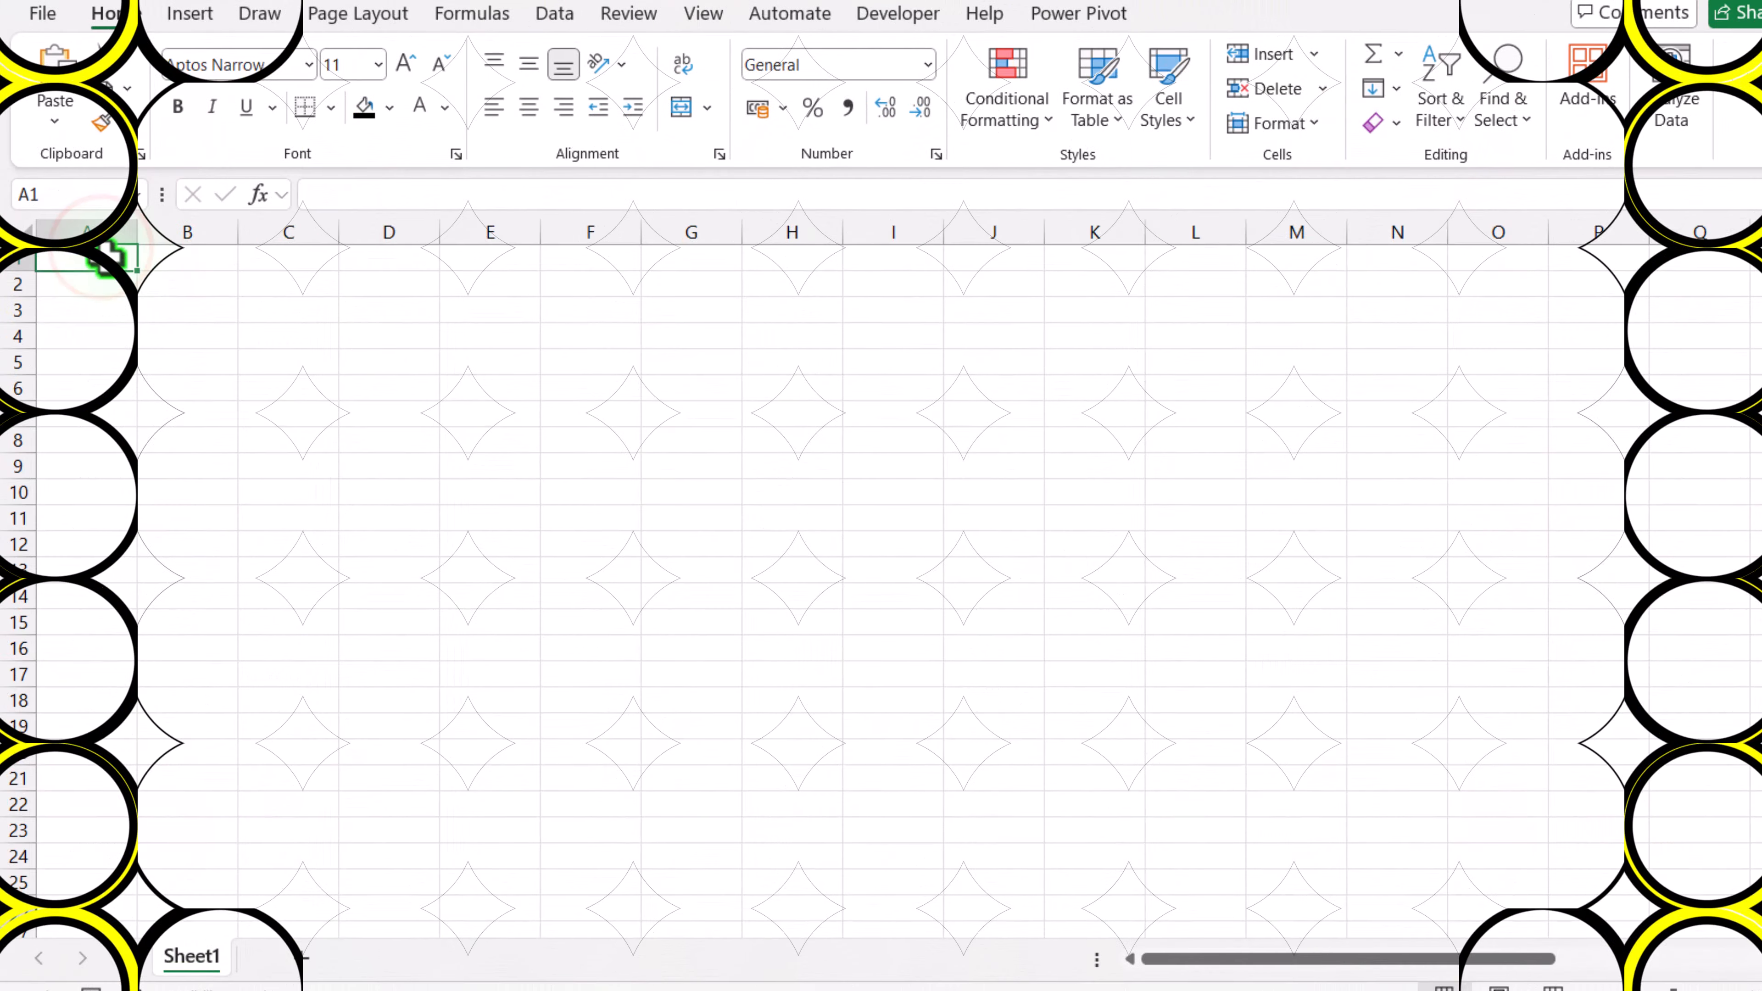
Step: In a new workbook, enter Weekday in A1 and fill the weekdays Monday through Sunday down A2:A8
{"action": "left_click", "coordinate": [104, 259]}
{"action": "type", "text": "Weekday"}
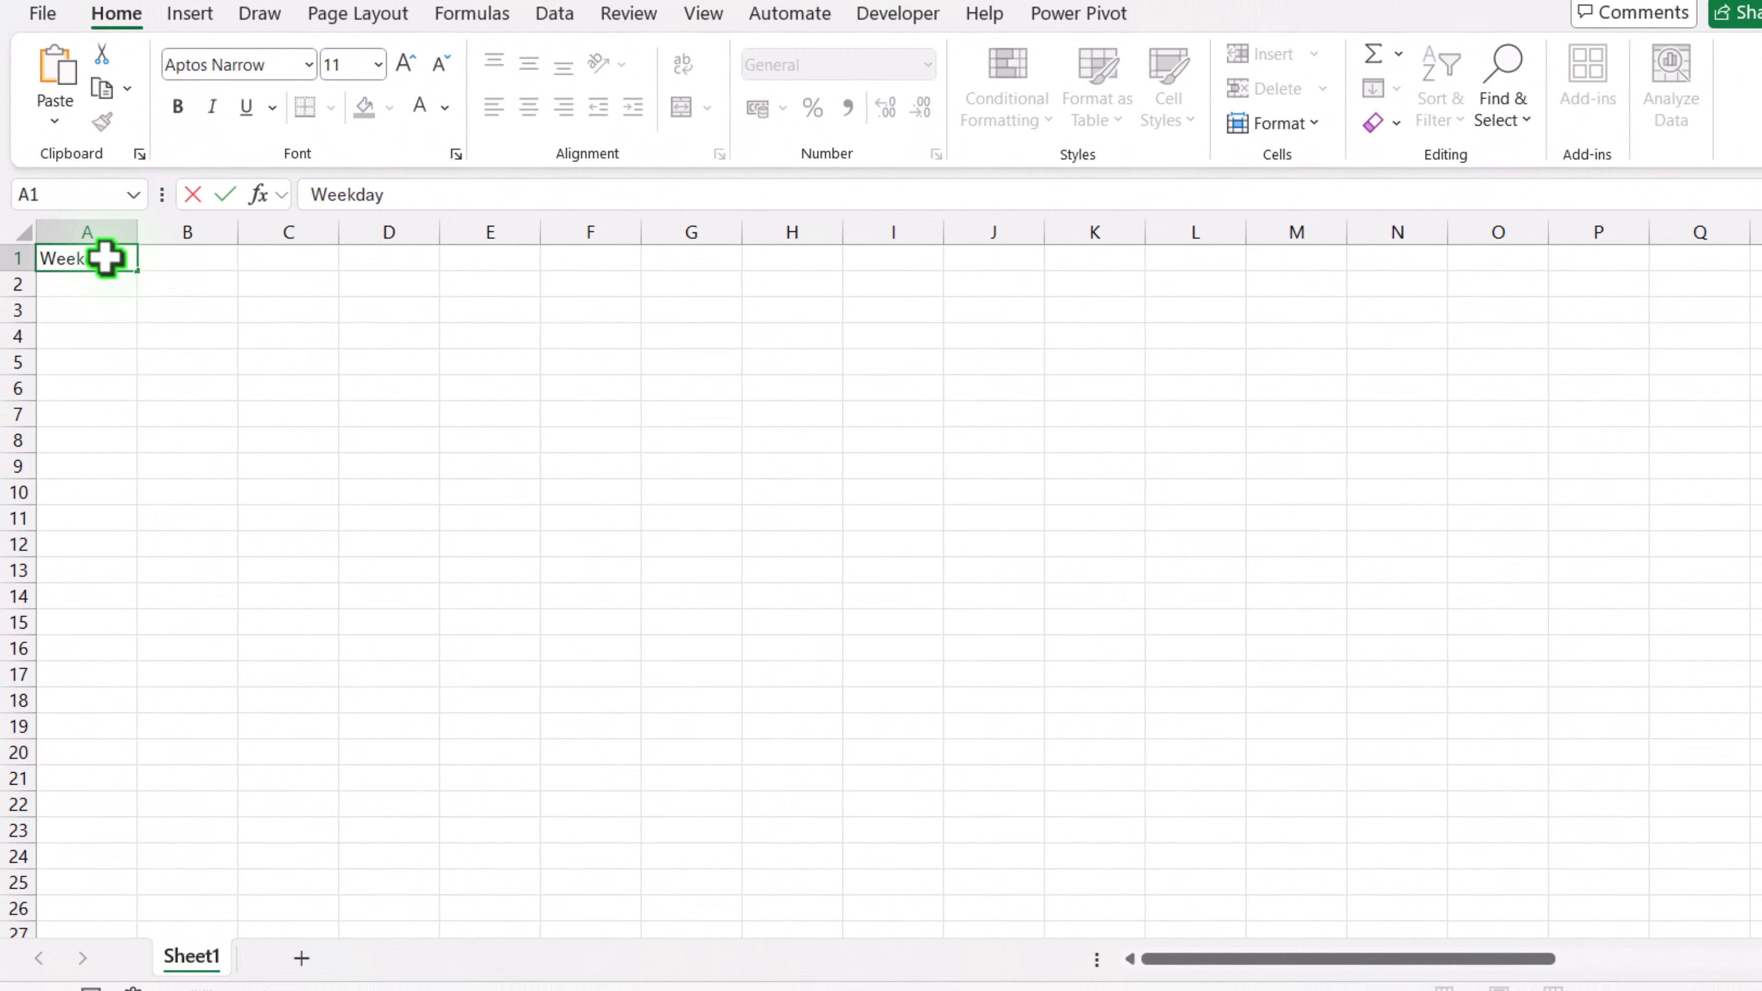
{"action": "key", "text": "Return"}
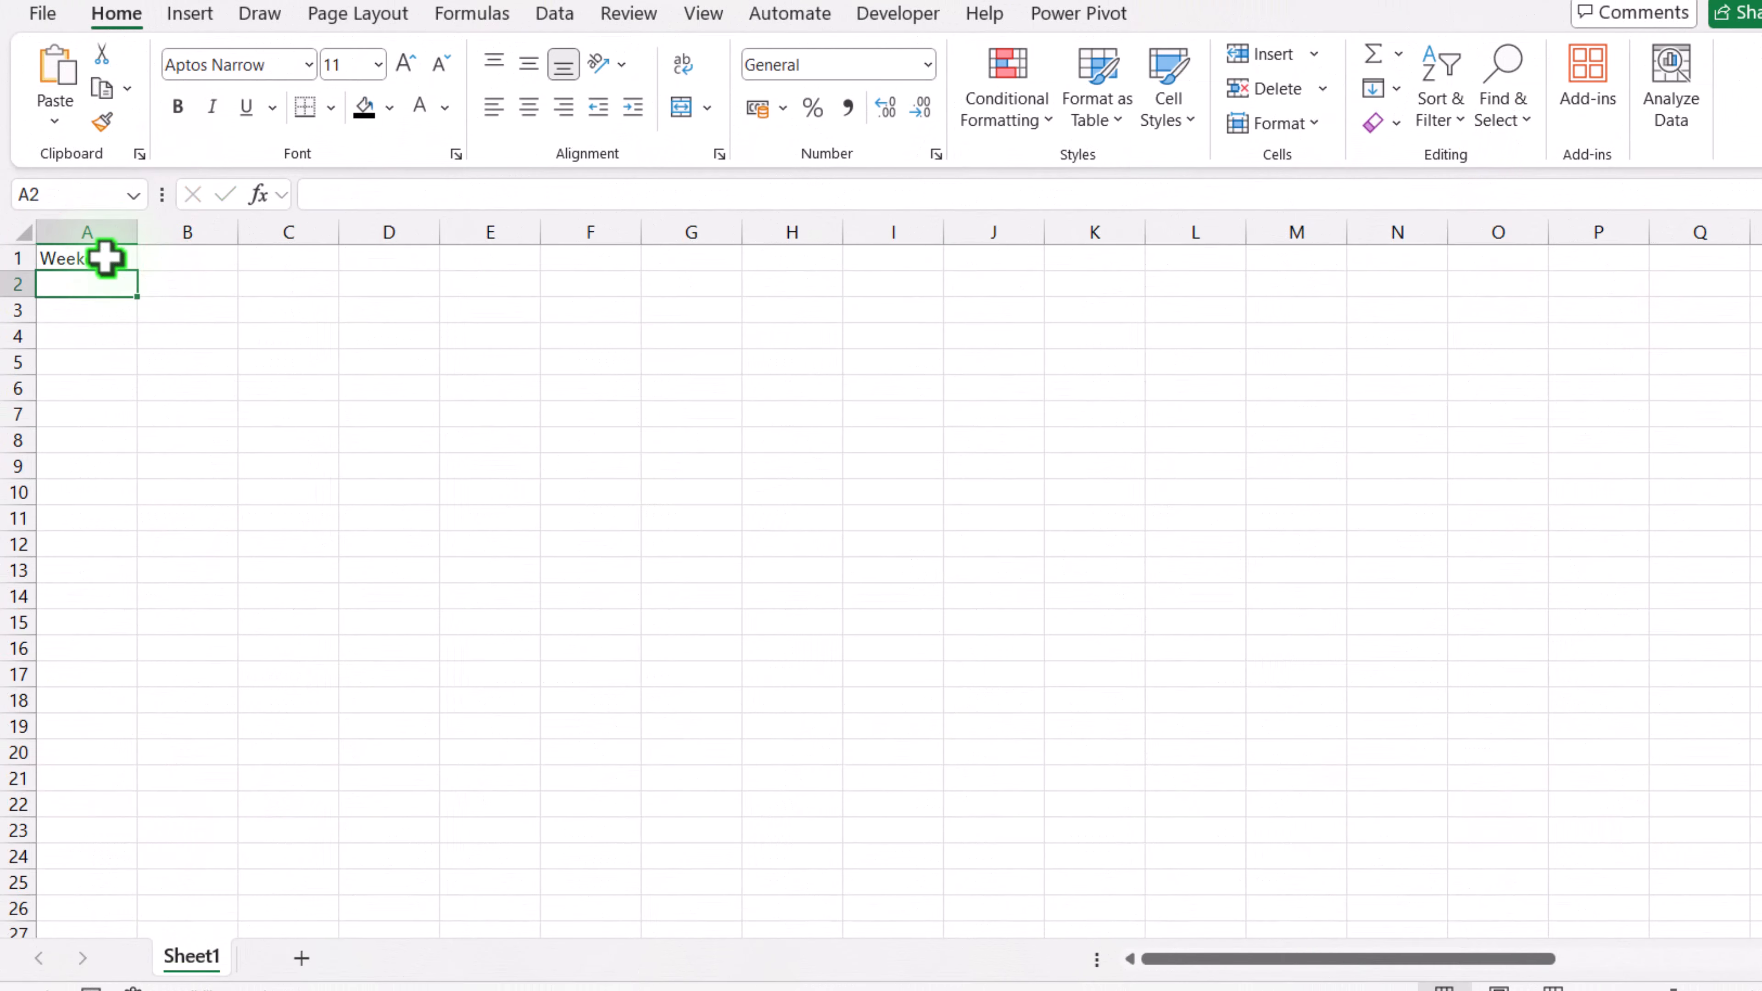
{"action": "type", "text": "Monday"}
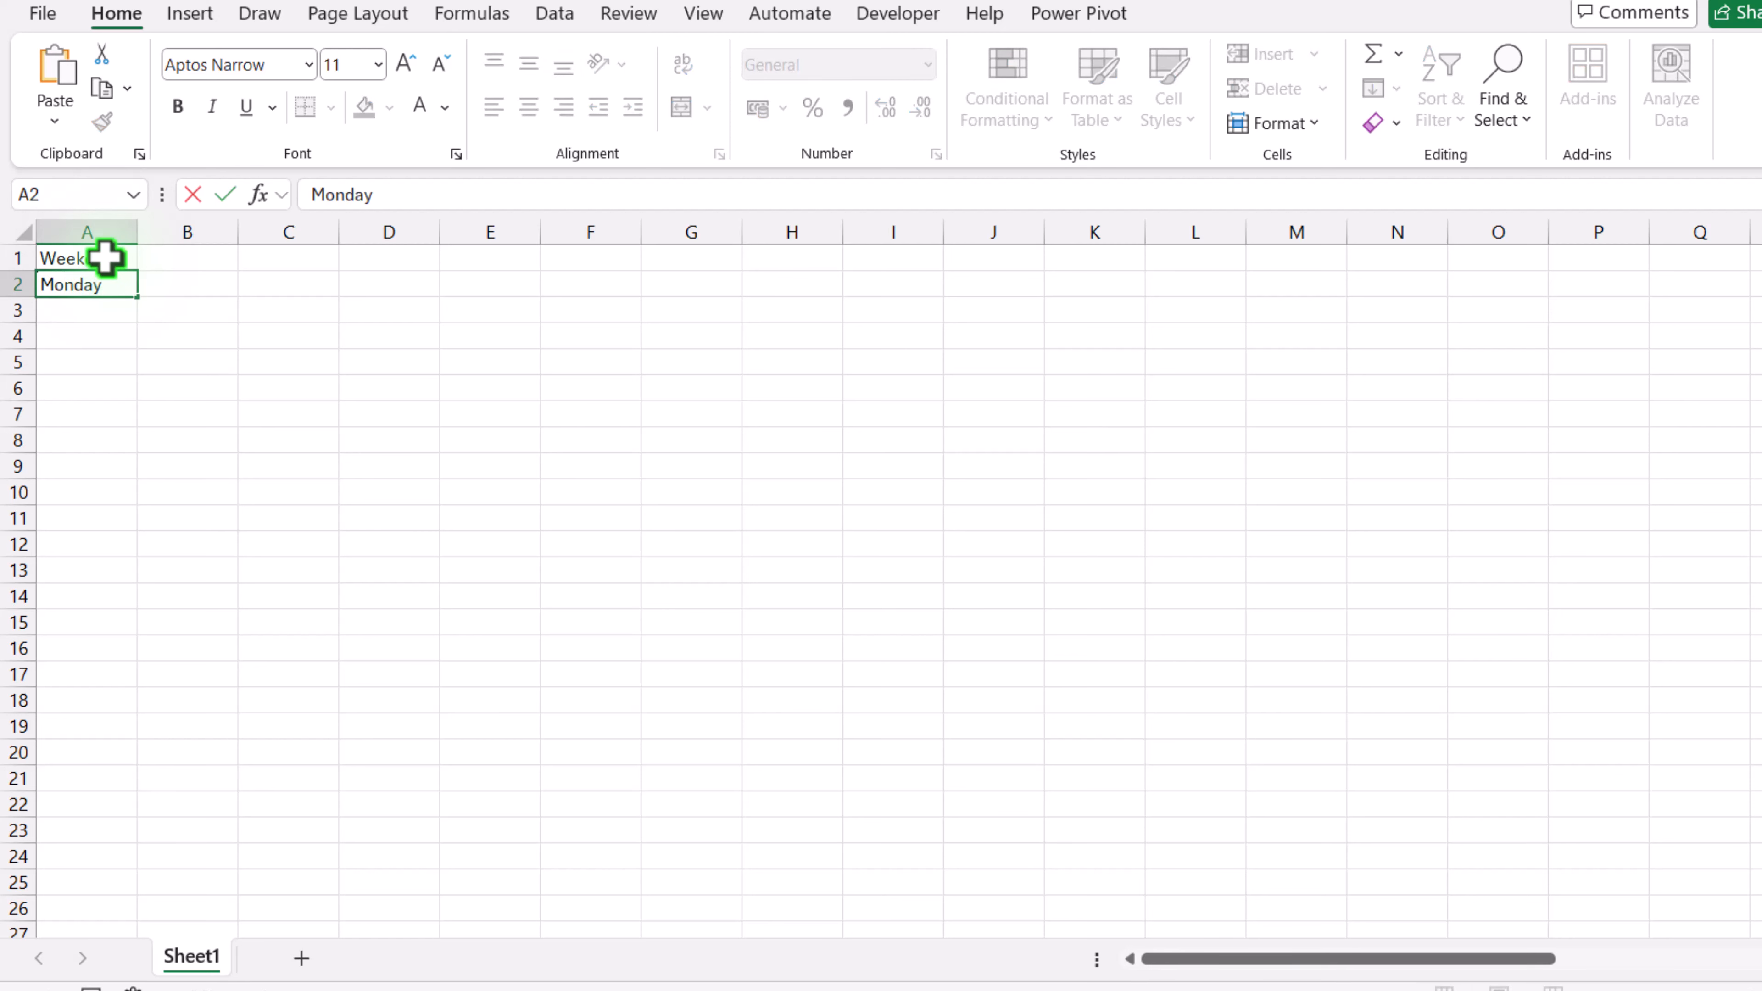
{"action": "key", "text": "Return"}
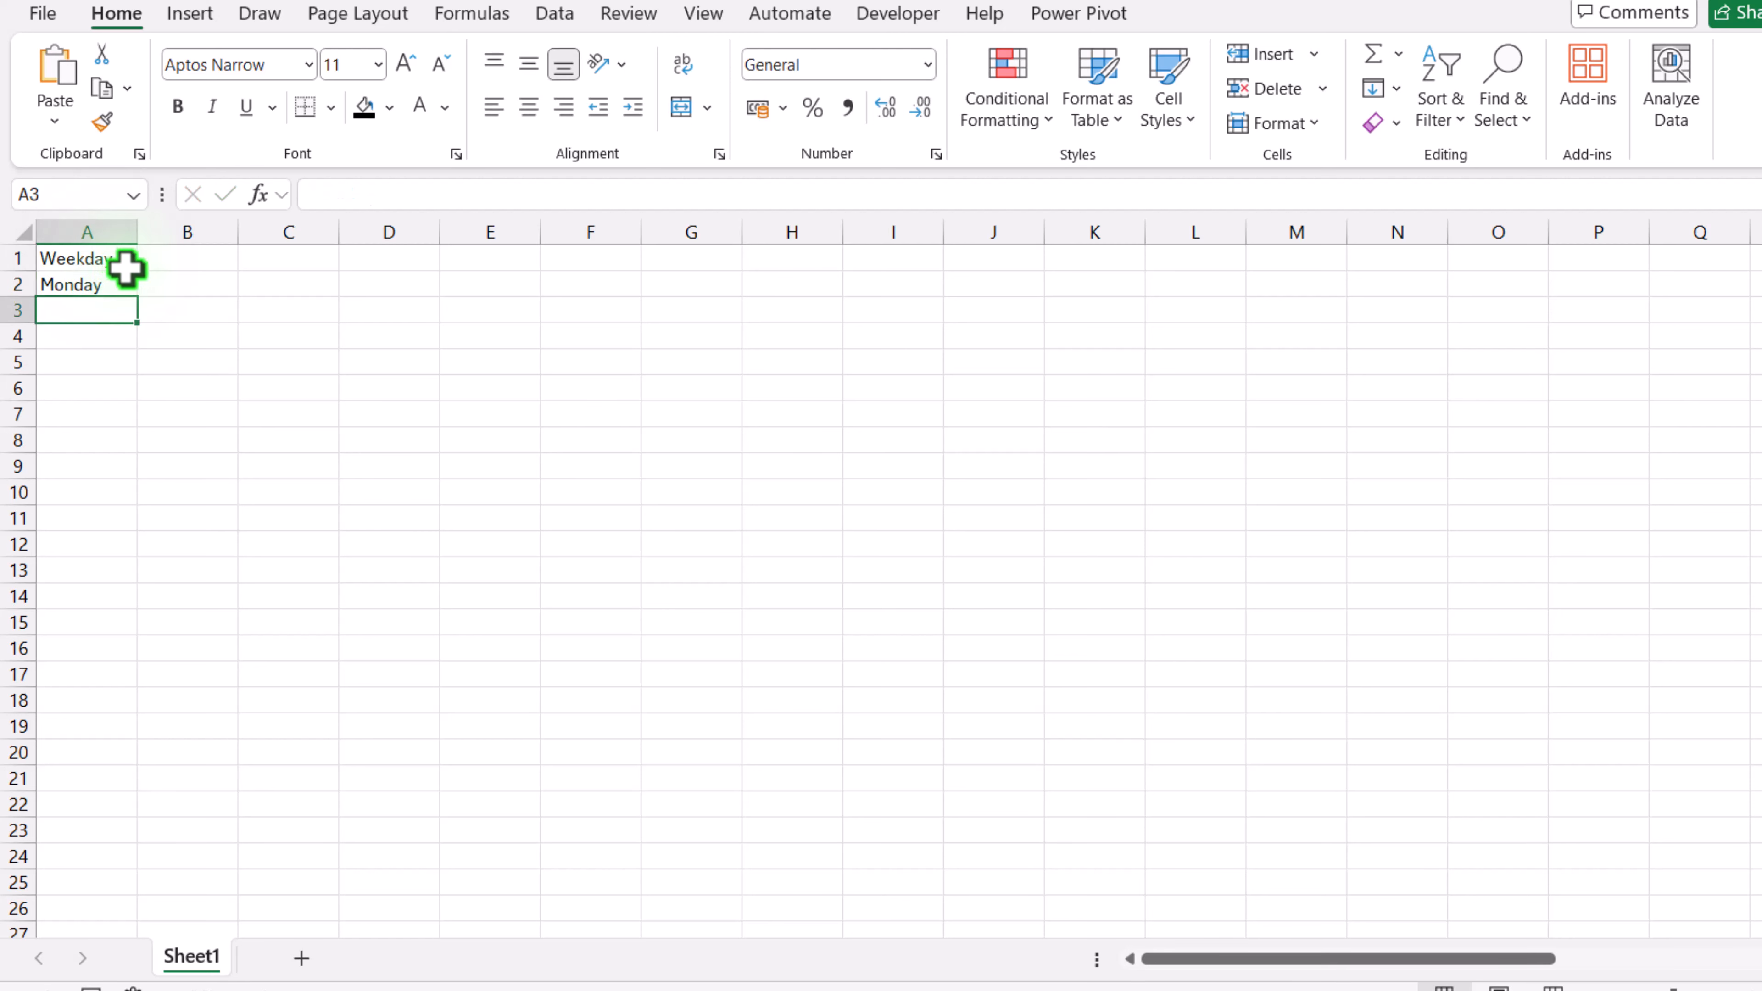
{"action": "left_click", "coordinate": [127, 289]}
{"action": "left_click_drag", "start_coordinate": [137, 297], "coordinate": [143, 446]}
{"action": "left_click", "coordinate": [181, 260]}
{"action": "type", "text": "0"}
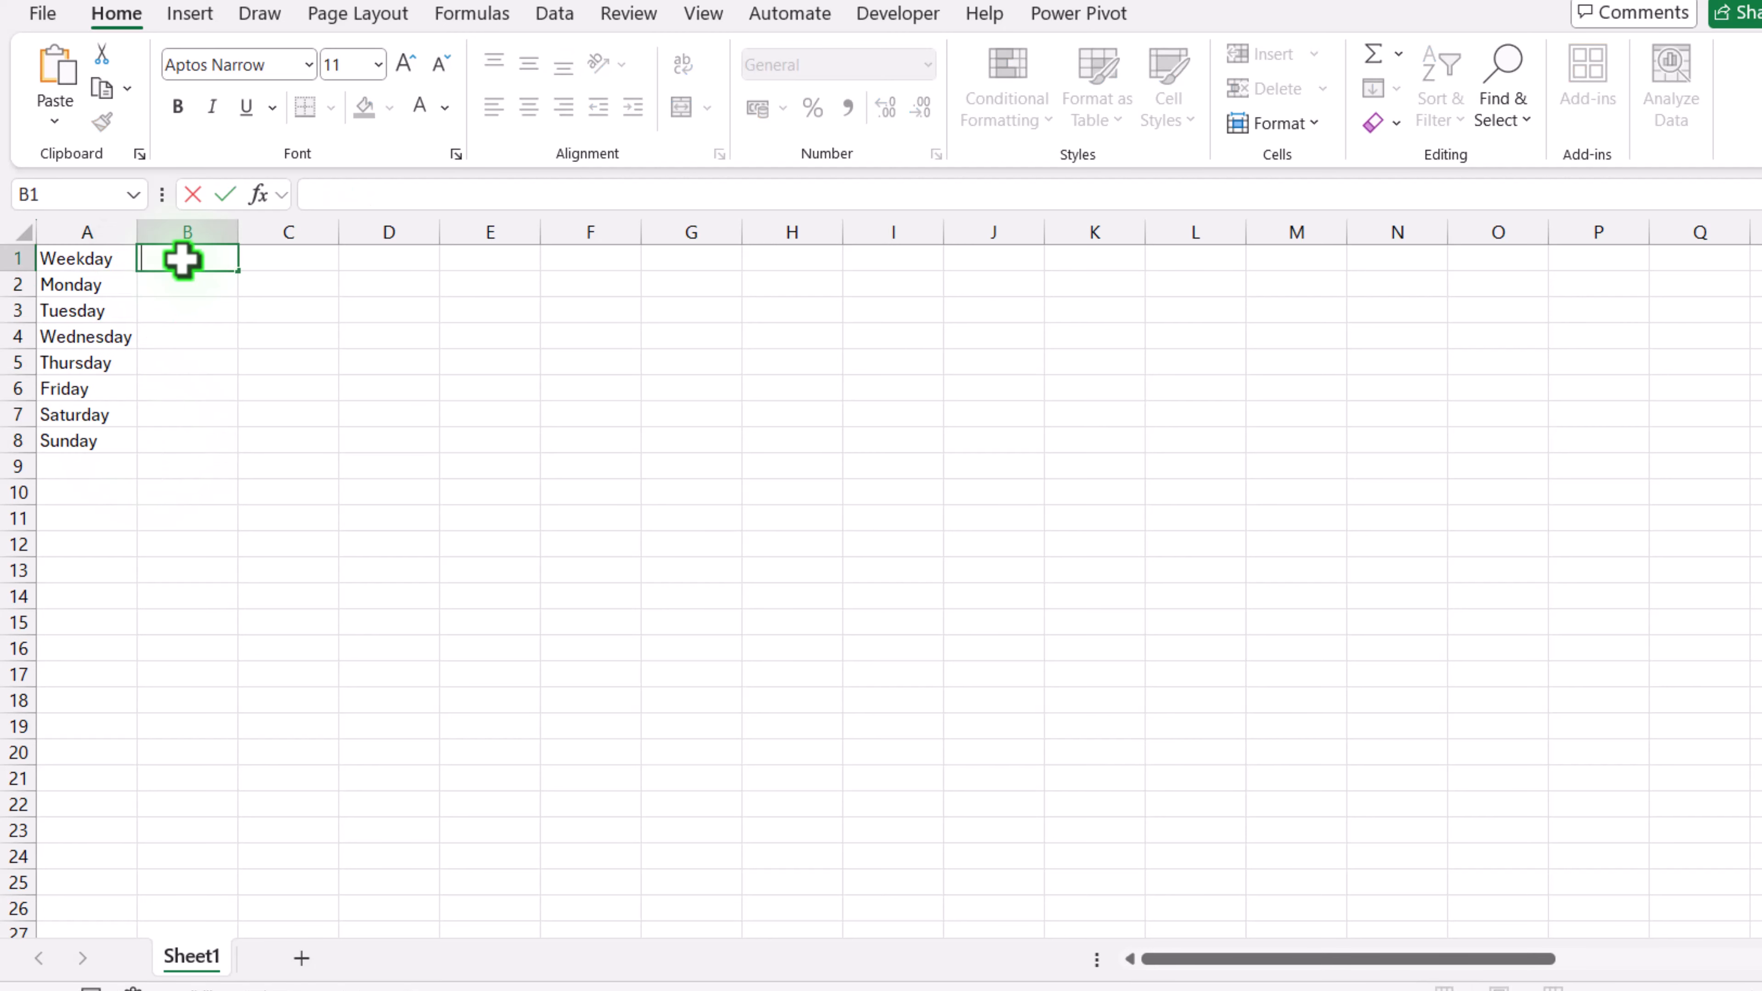
{"action": "left_click", "coordinate": [94, 438]}
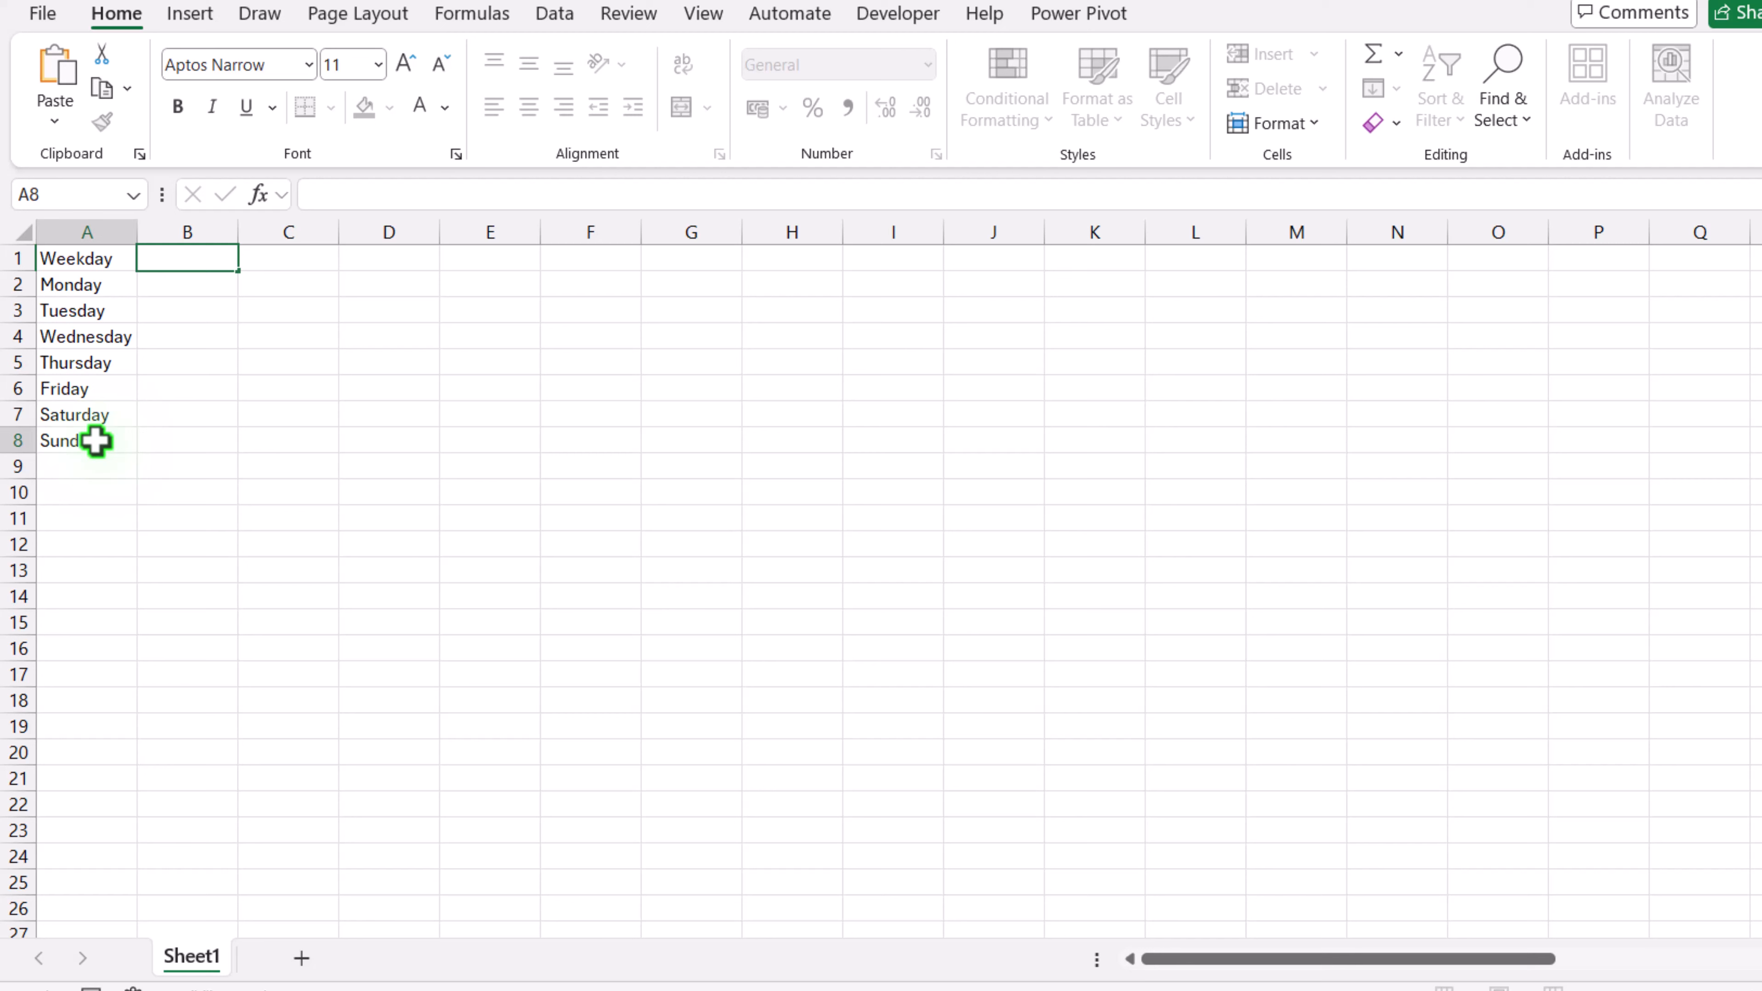
Step: Enter 12:00 am in B1 and fill hourly times across the row through 11:00 pm in Y1
{"action": "left_click", "coordinate": [167, 260]}
{"action": "type", "text": "12:00 am"}
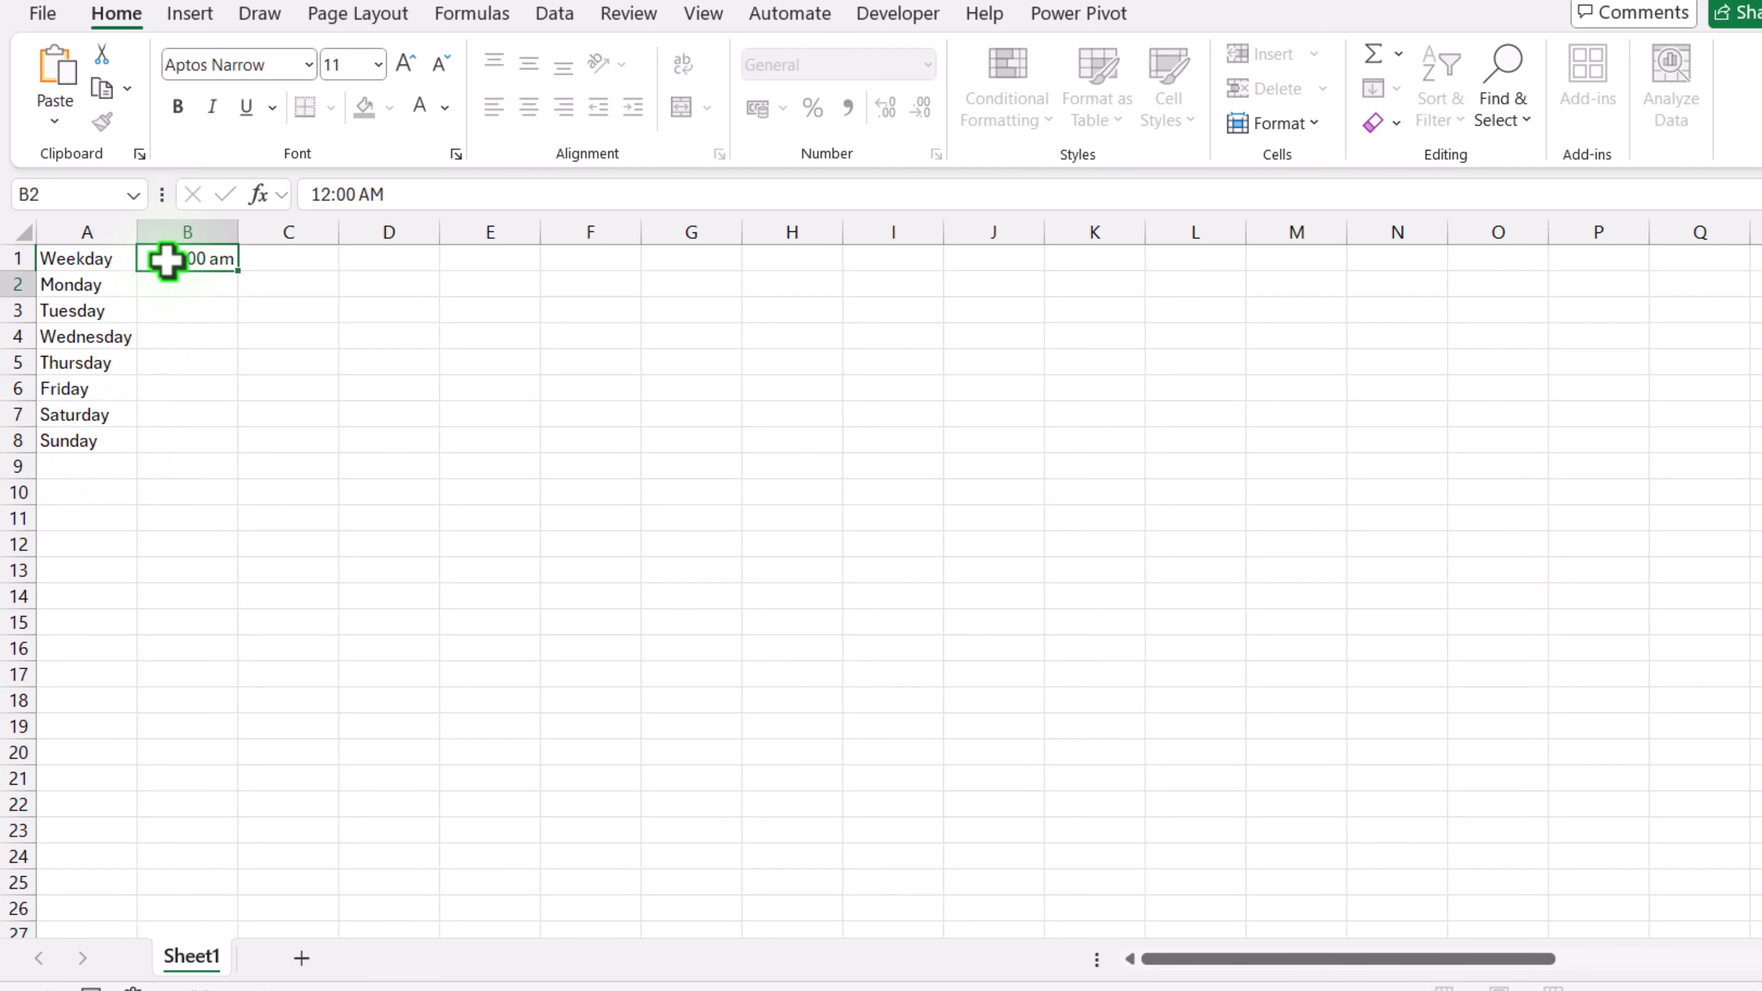
{"action": "left_click", "coordinate": [167, 260]}
{"action": "left_click_drag", "start_coordinate": [237, 271], "coordinate": [1653, 288]}
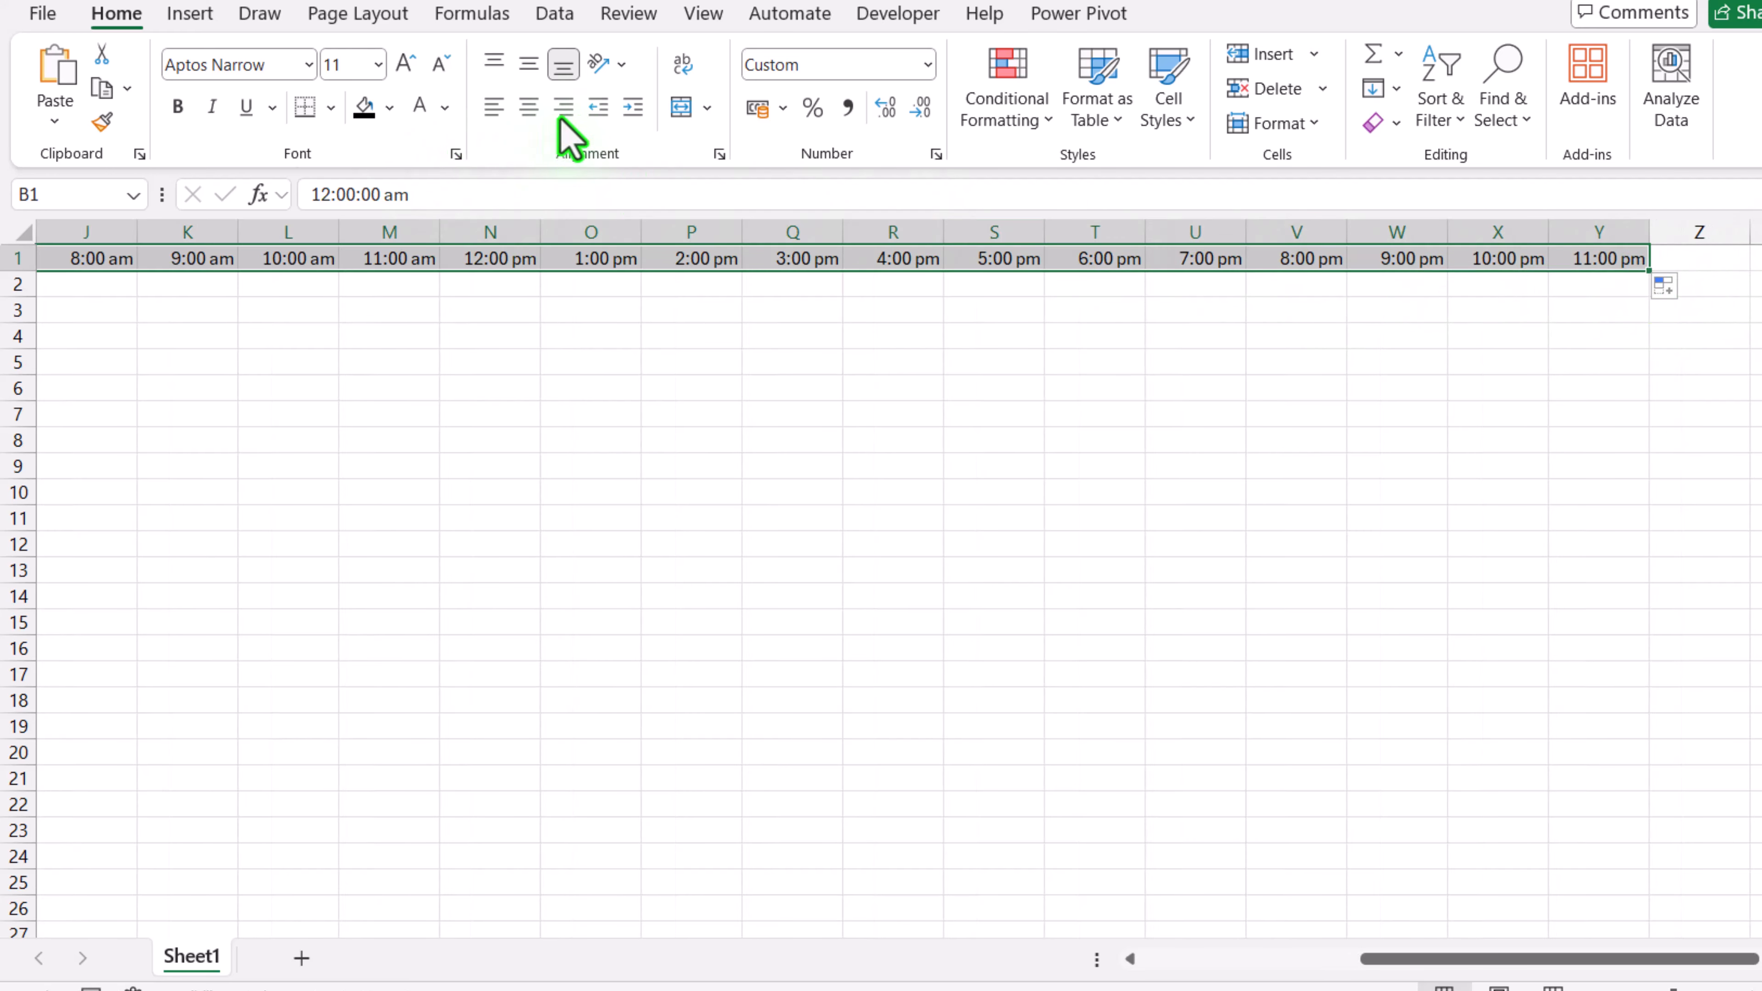
Step: Rotate the time headers to read upward and narrow columns B through Y to fit
{"action": "left_click", "coordinate": [622, 63]}
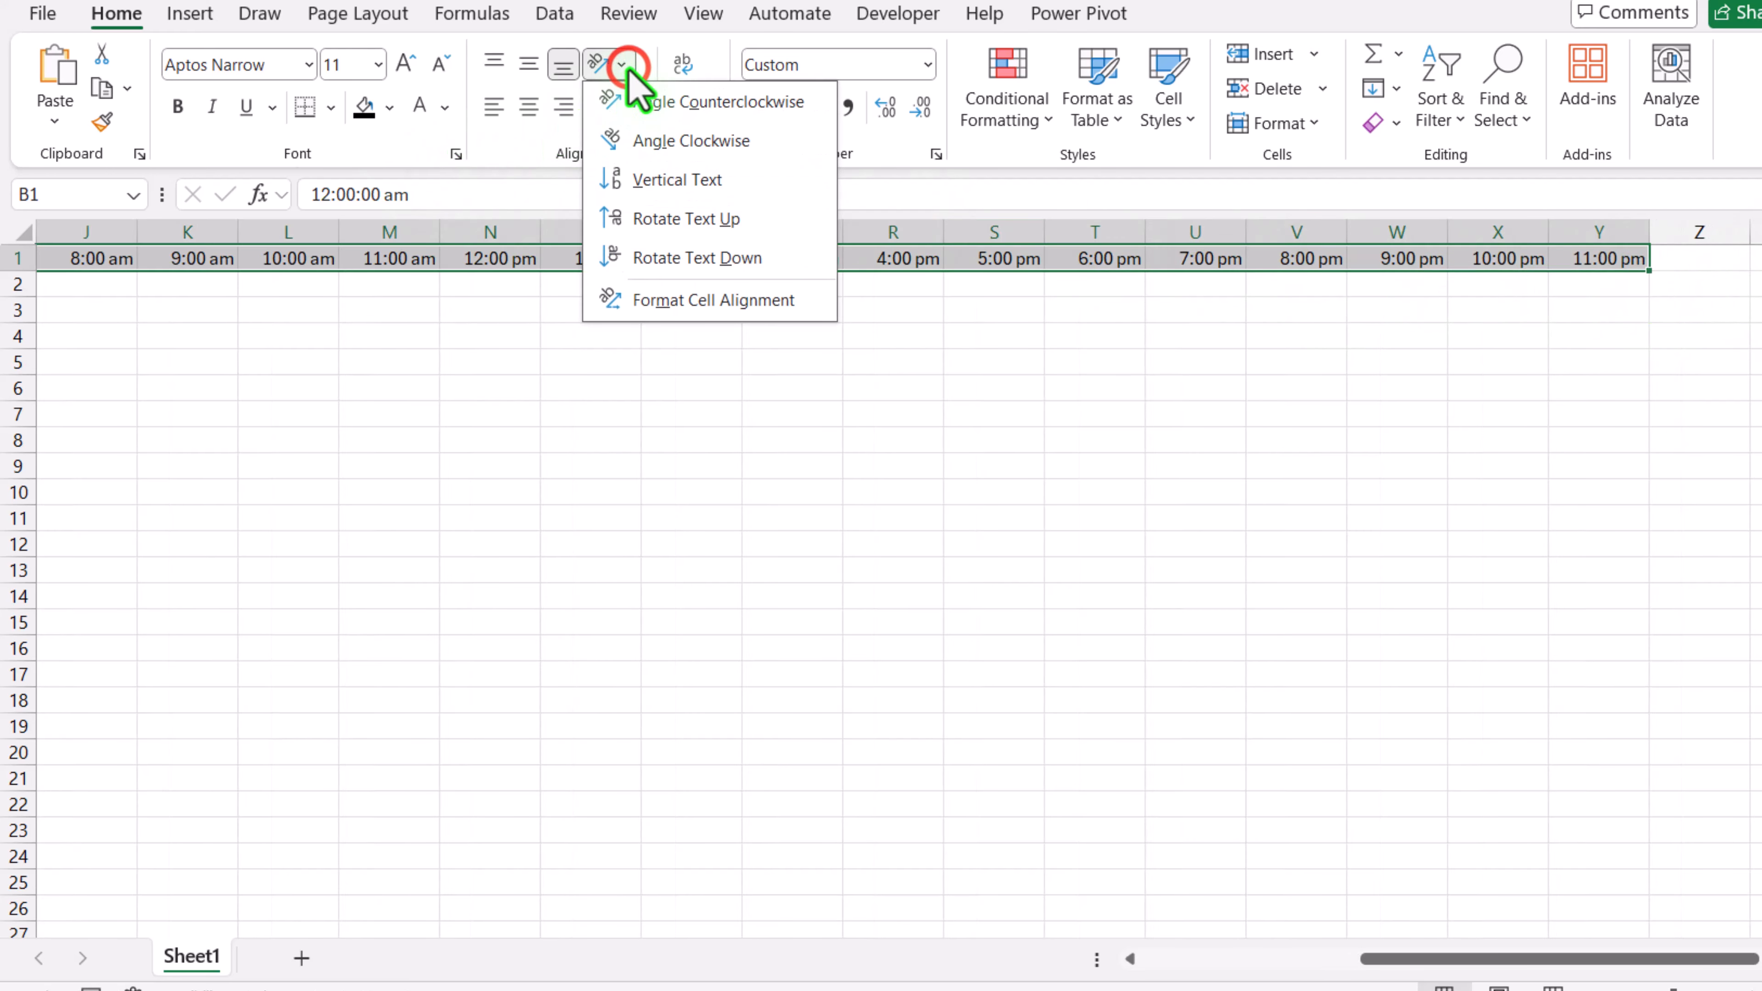
{"action": "left_click", "coordinate": [646, 223]}
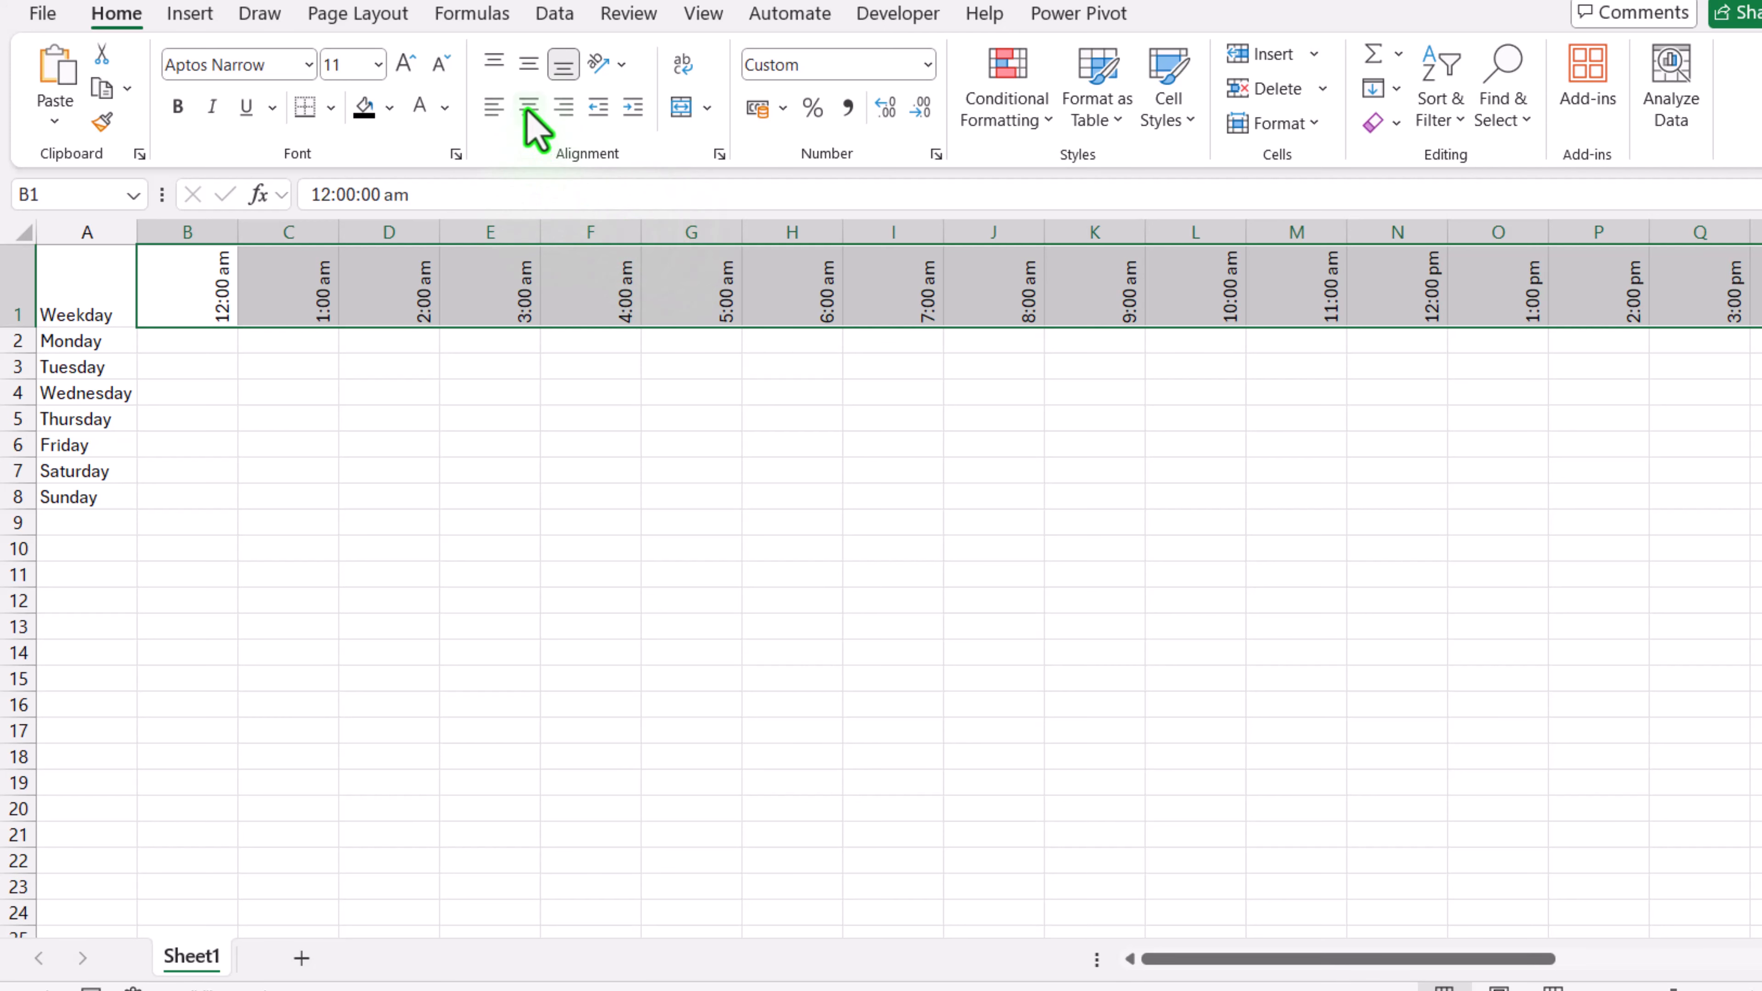
{"action": "left_click_drag", "start_coordinate": [171, 224], "coordinate": [1743, 256]}
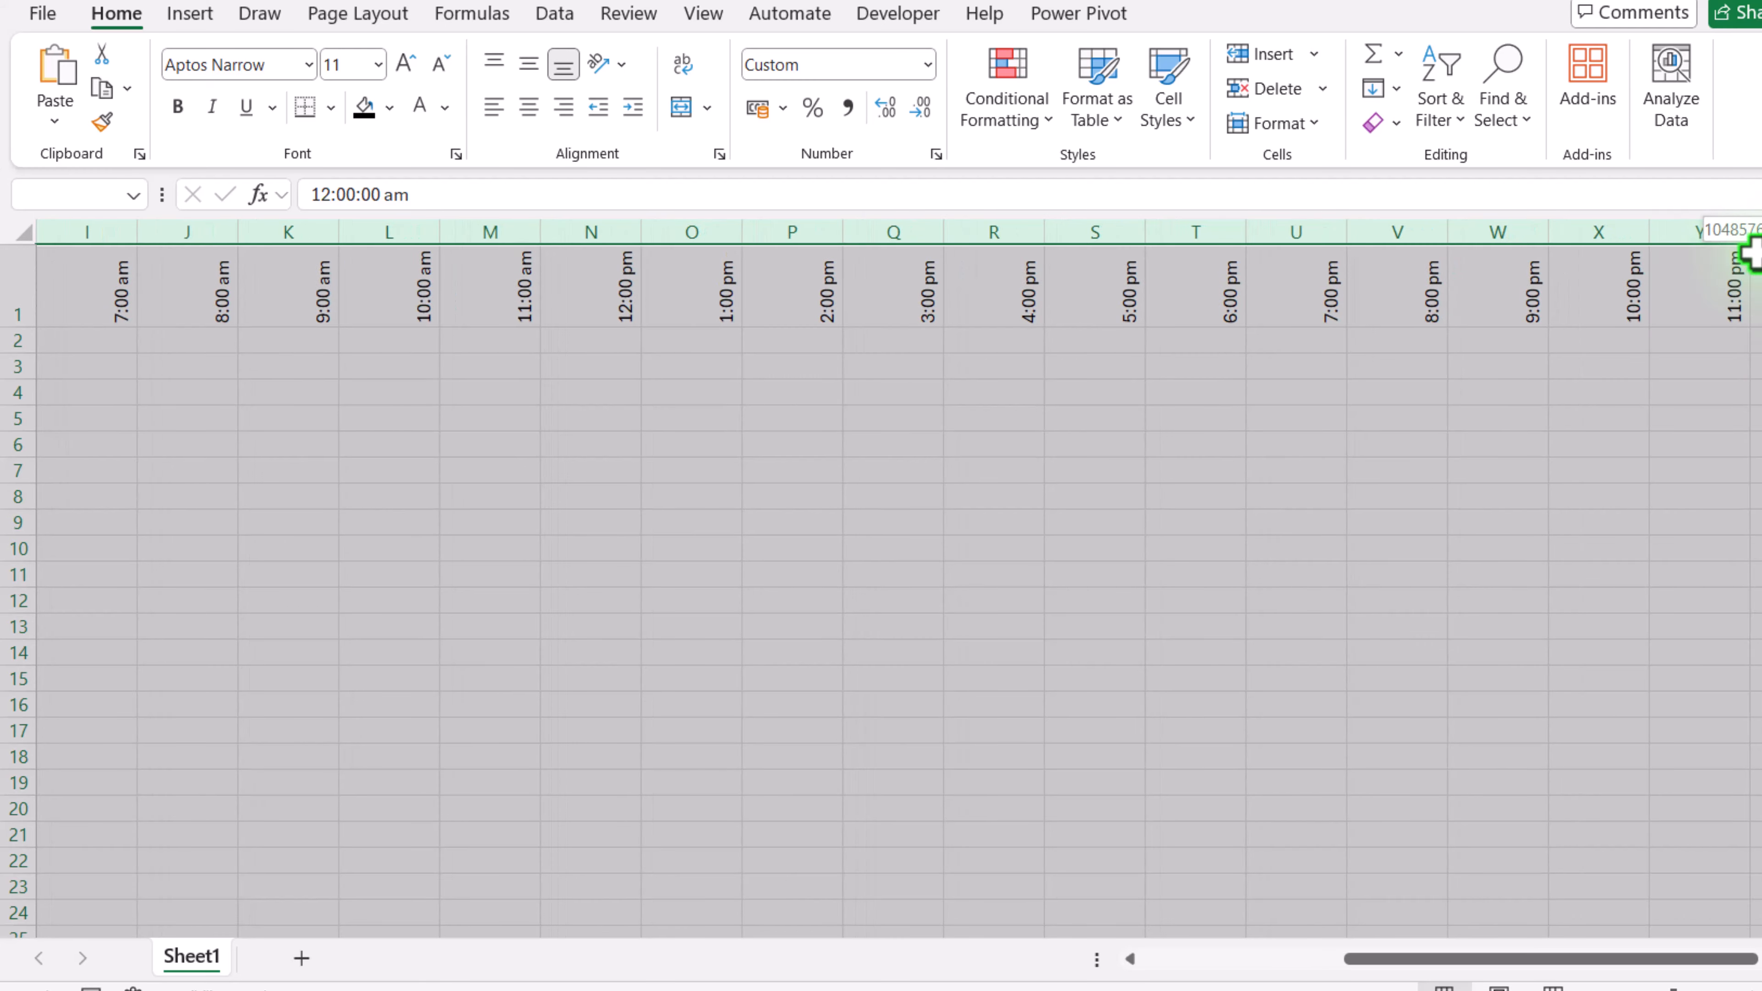
{"action": "left_click_drag", "start_coordinate": [742, 236], "coordinate": [665, 240]}
{"action": "left_click_drag", "start_coordinate": [386, 233], "coordinate": [399, 227]}
{"action": "left_click_drag", "start_coordinate": [1258, 958], "coordinate": [330, 535]}
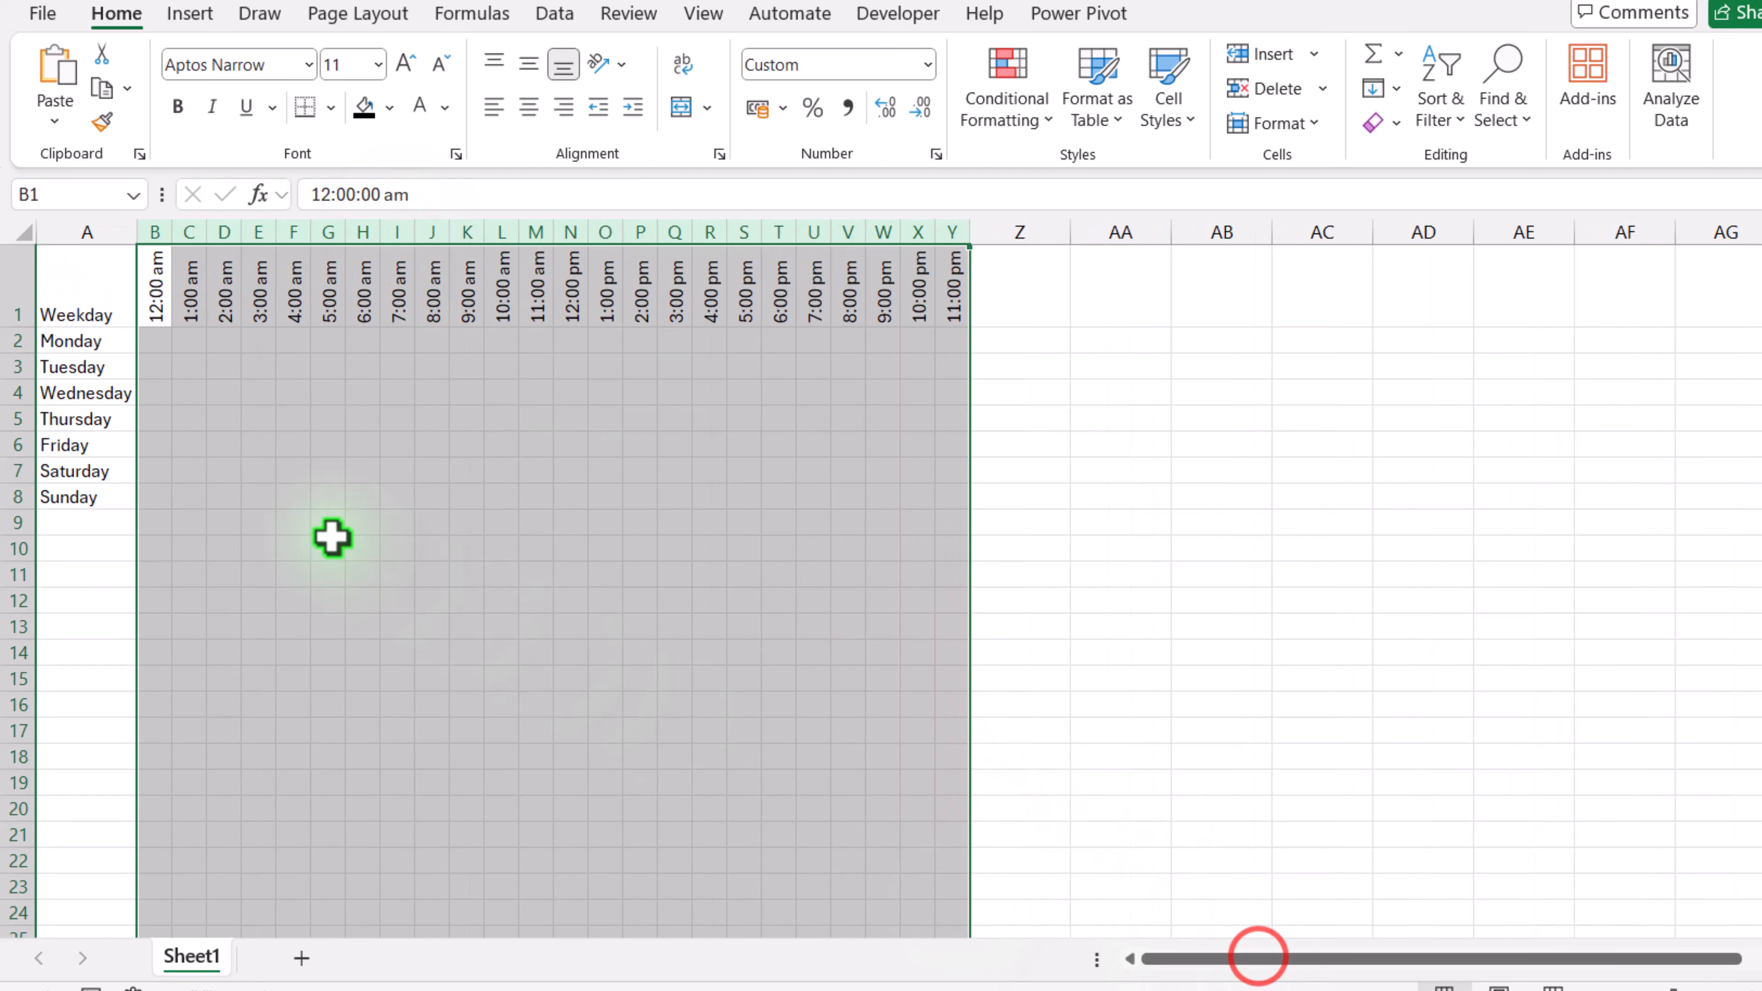
Step: Bold the time headers B1:Y1 and adjust the height of row 1
{"action": "left_click_drag", "start_coordinate": [158, 287], "coordinate": [965, 263]}
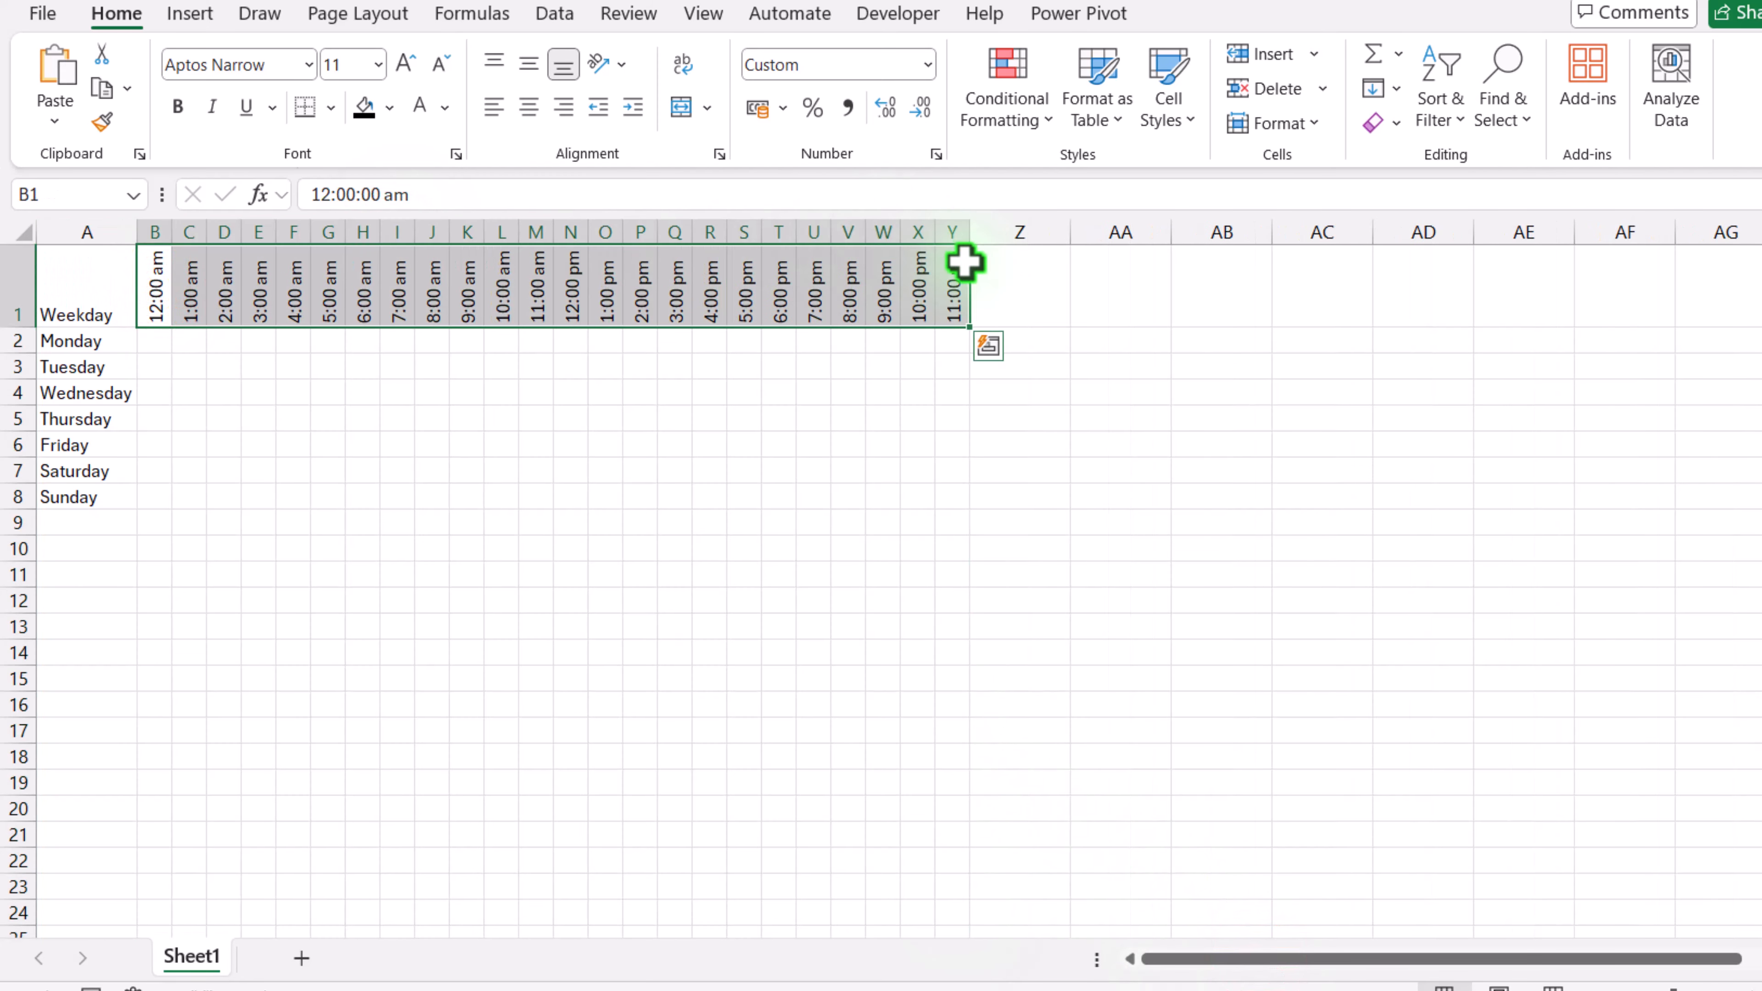
{"action": "key", "text": "ctrl+b"}
{"action": "left_click_drag", "start_coordinate": [20, 330], "coordinate": [22, 350]}
Step: Center the Weekday header both ways and make it bold white text on a black fill
{"action": "left_click", "coordinate": [78, 326]}
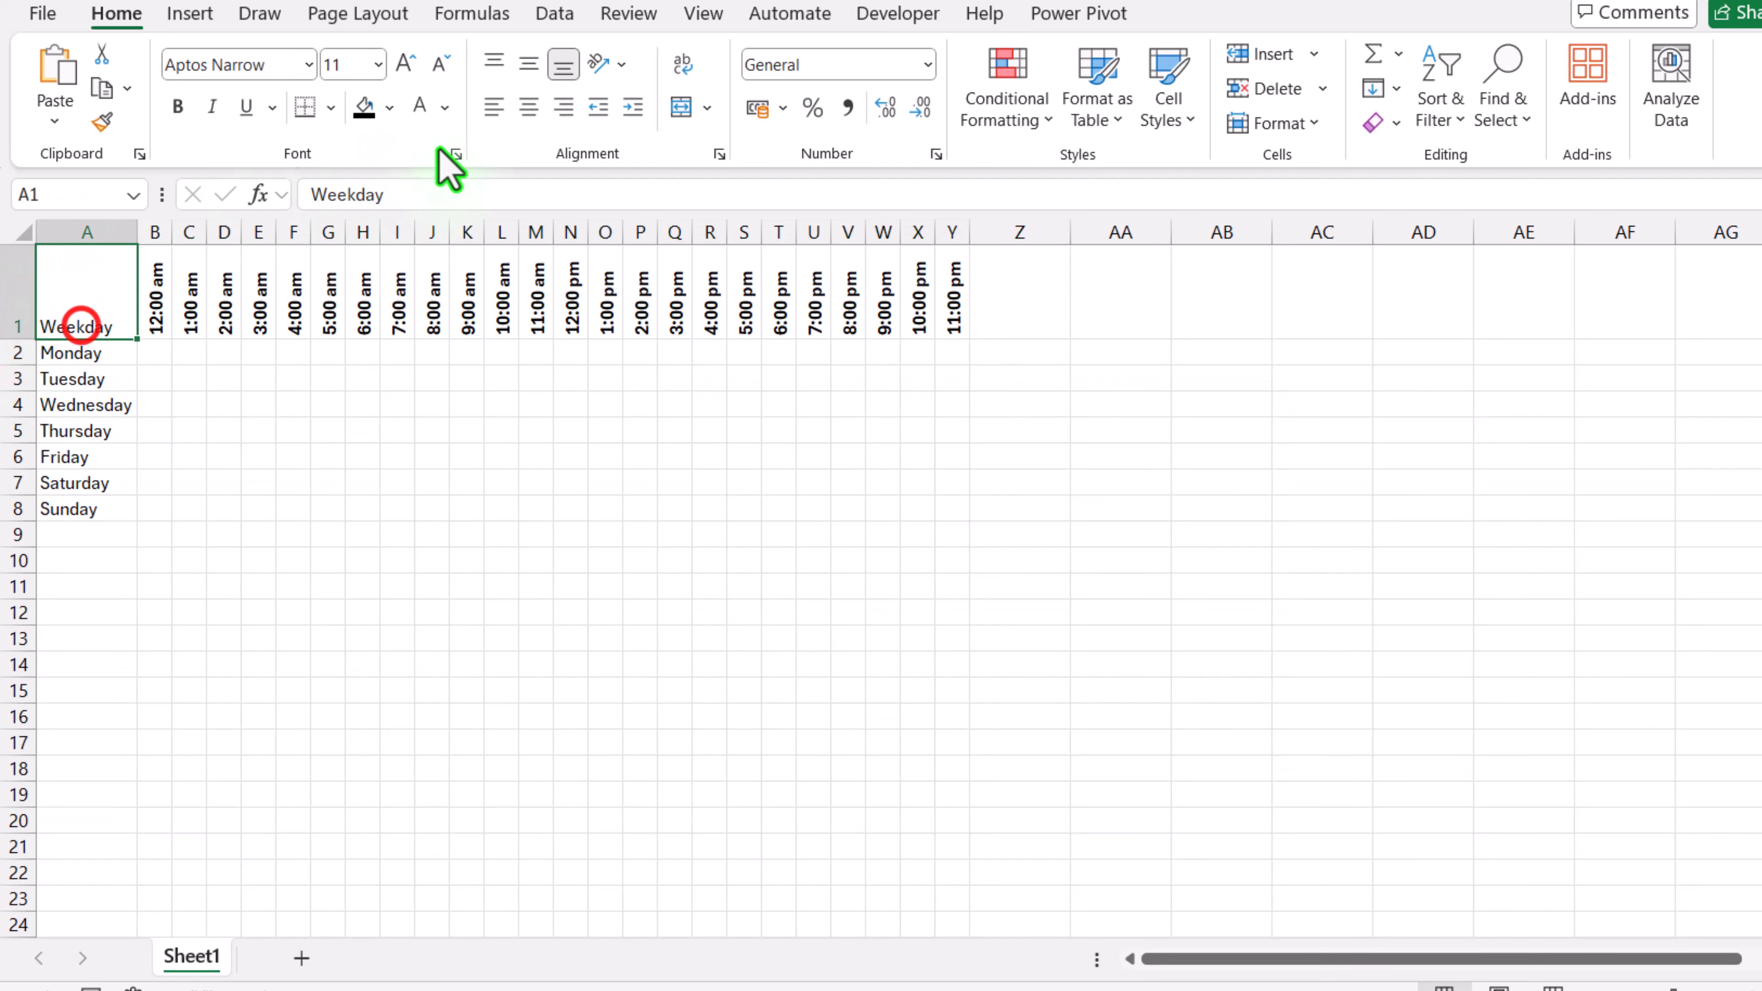
{"action": "left_click", "coordinate": [526, 64]}
{"action": "left_click", "coordinate": [529, 106]}
{"action": "key", "text": "ctrl+b"}
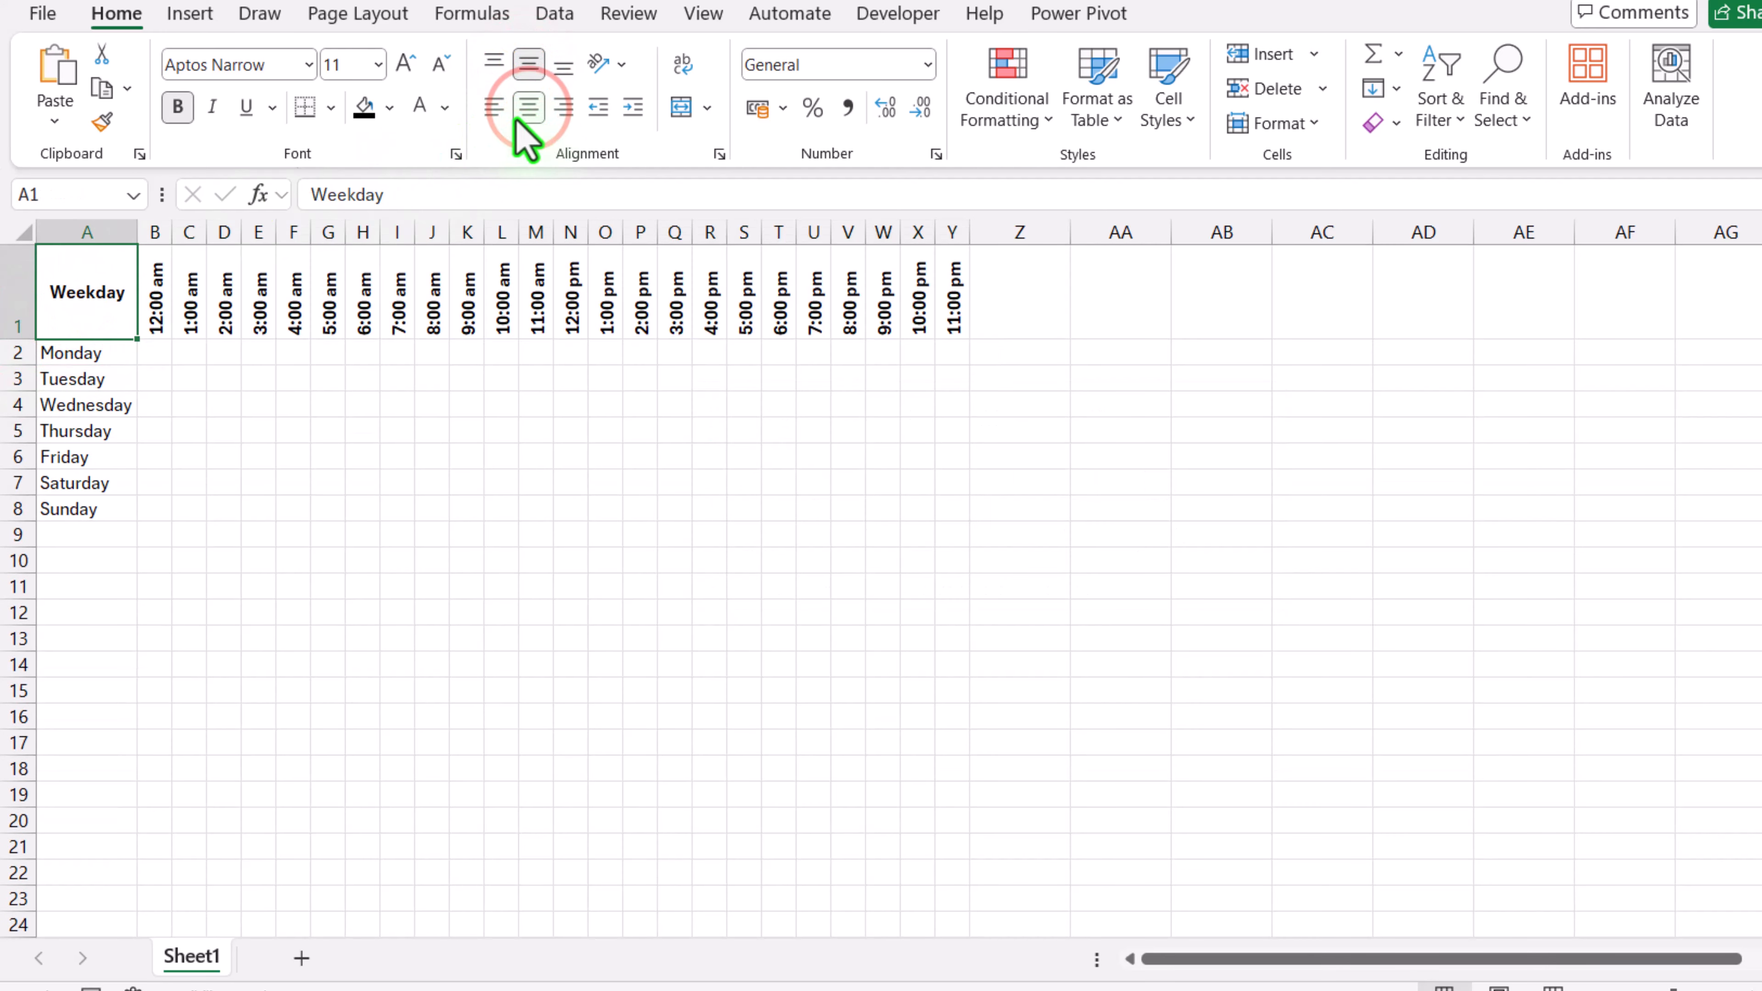
{"action": "left_click", "coordinate": [364, 108]}
{"action": "left_click", "coordinate": [420, 106]}
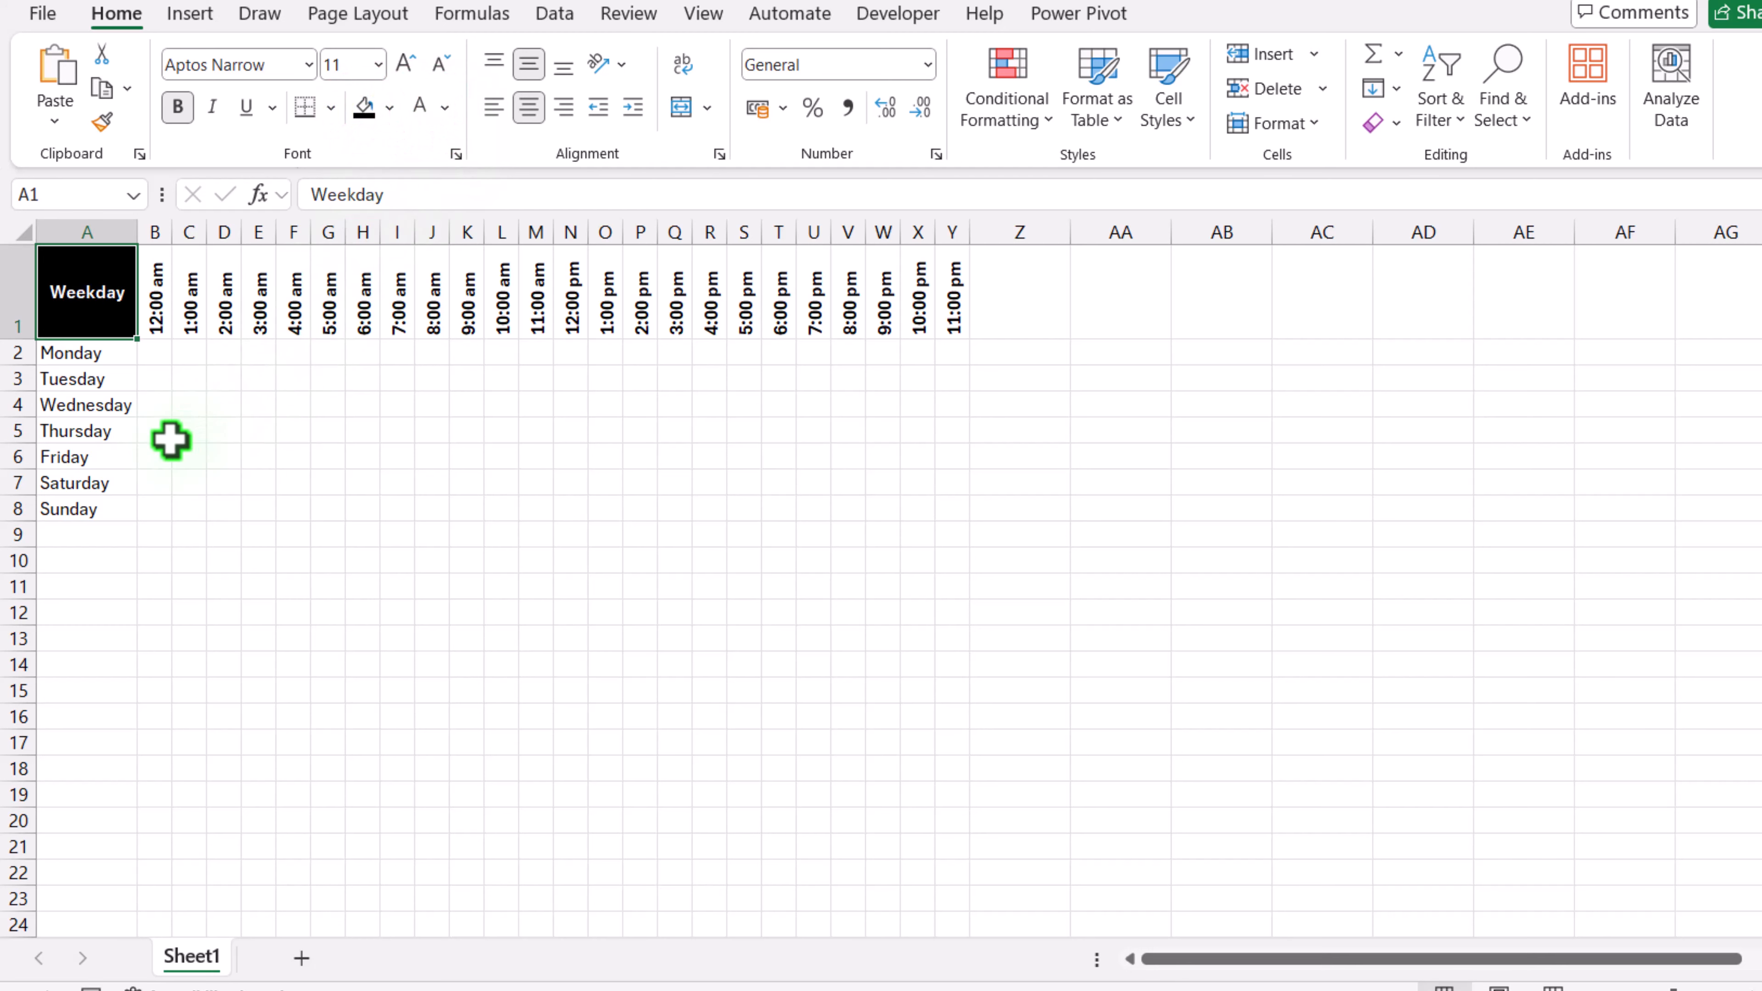
Step: Merge AA3:AB3, enter the heading Contact Status, and narrow column AA
{"action": "left_click", "coordinate": [1221, 534]}
{"action": "left_click_drag", "start_coordinate": [1164, 381], "coordinate": [1231, 382]}
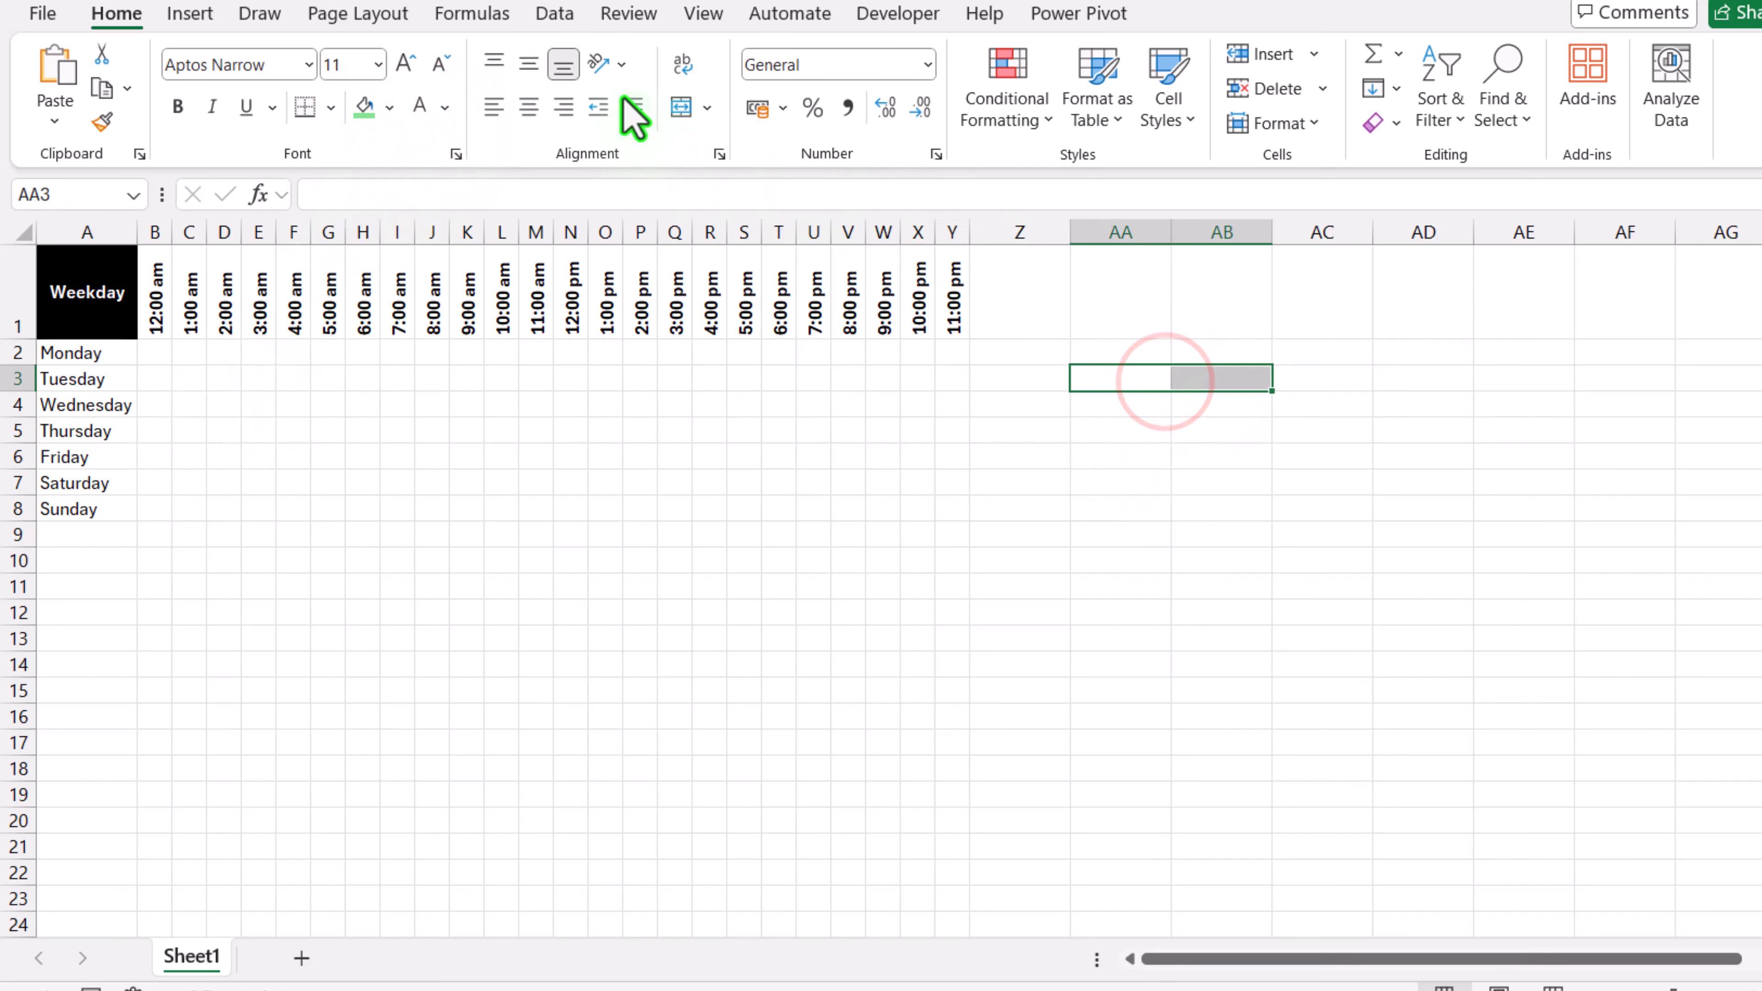
{"action": "left_click", "coordinate": [683, 108]}
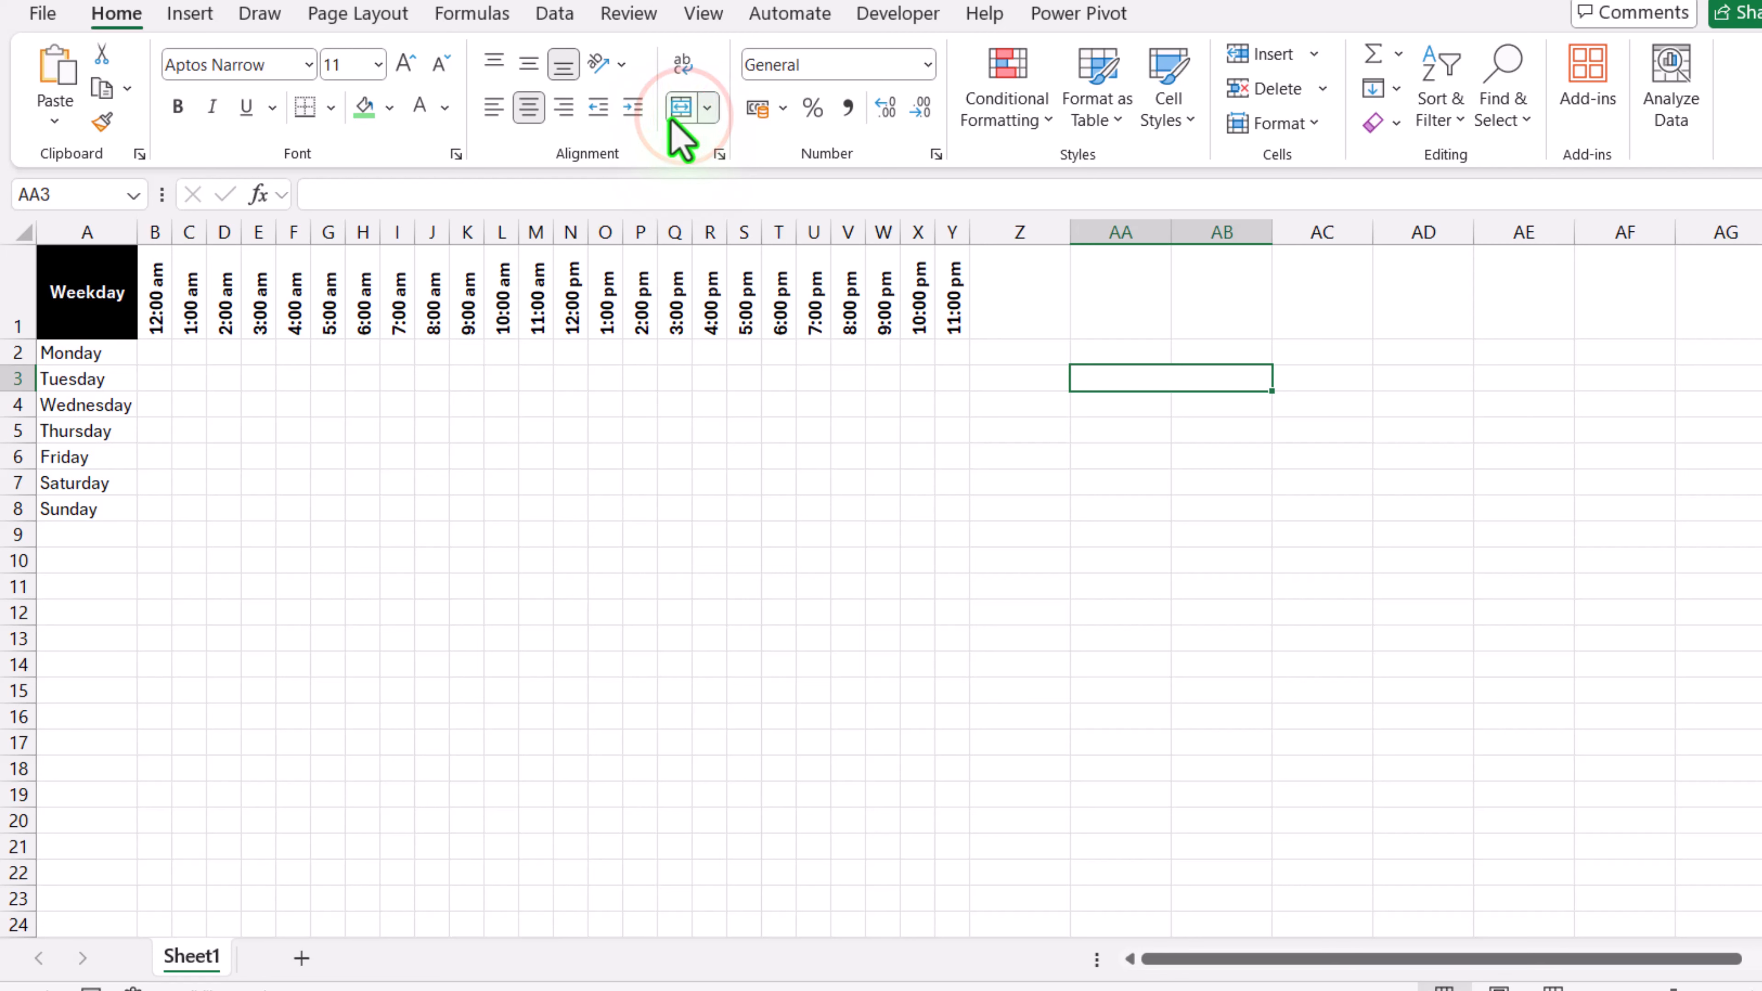
{"action": "type", "text": "Contact Status"}
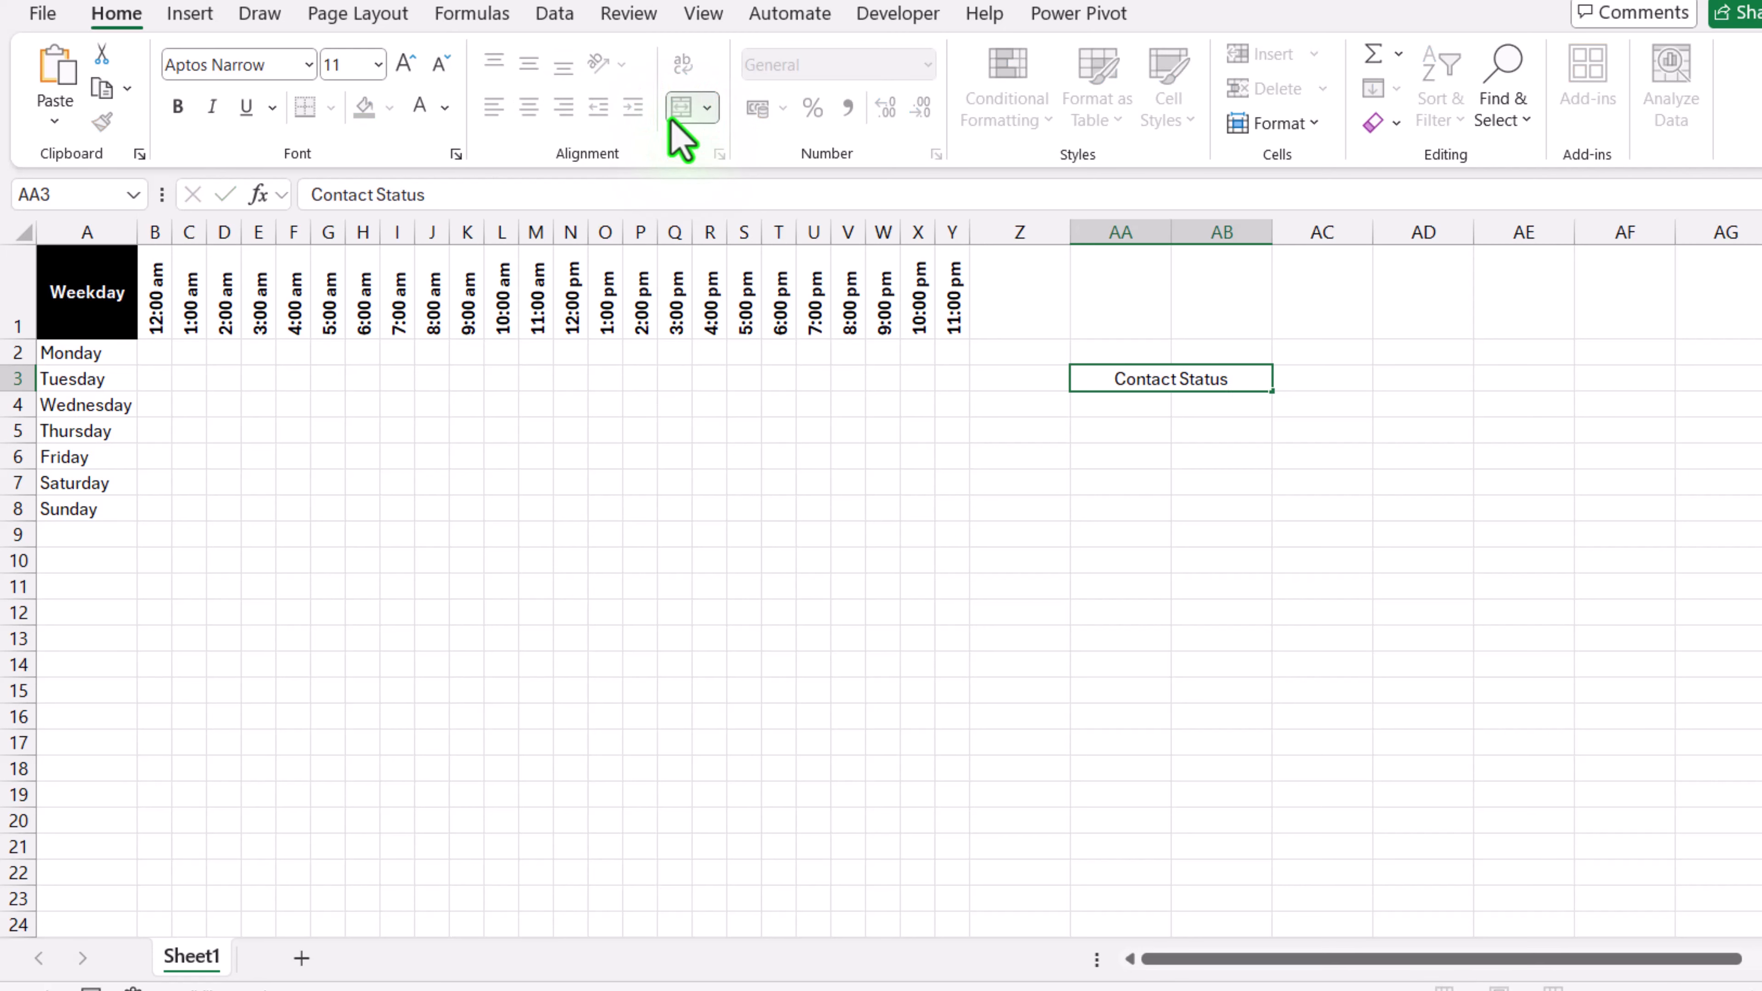
{"action": "key", "text": "Return"}
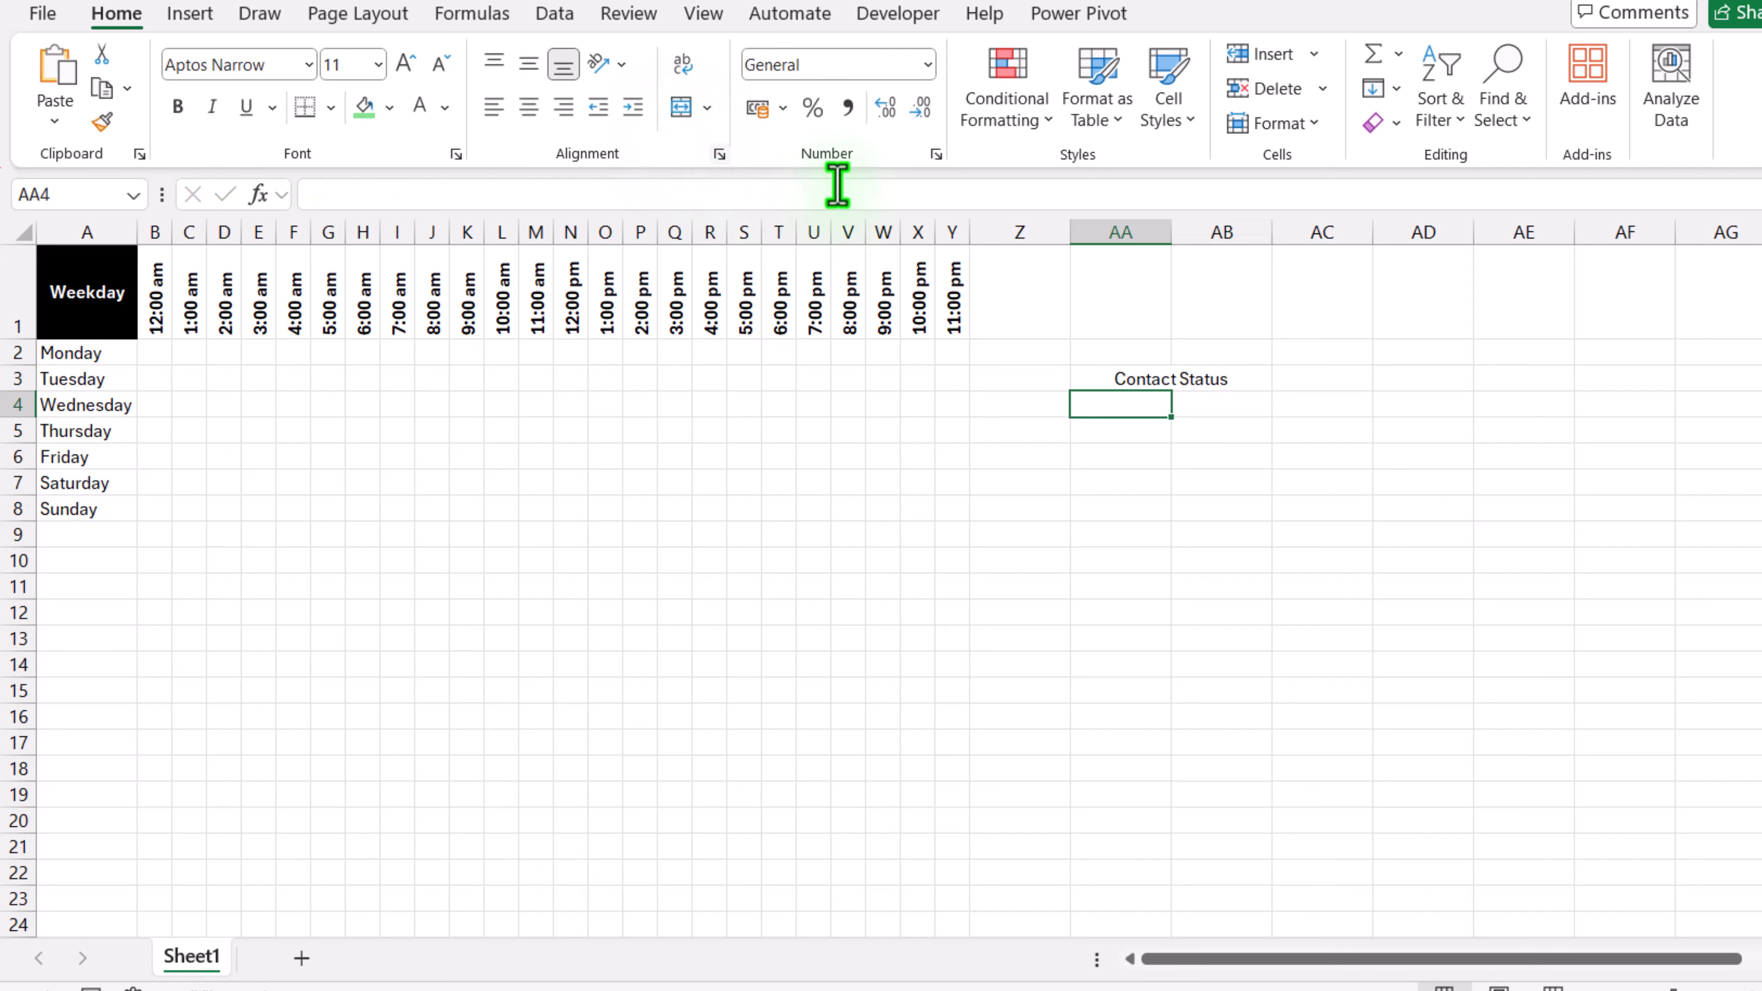
{"action": "left_click_drag", "start_coordinate": [1172, 232], "coordinate": [1112, 232]}
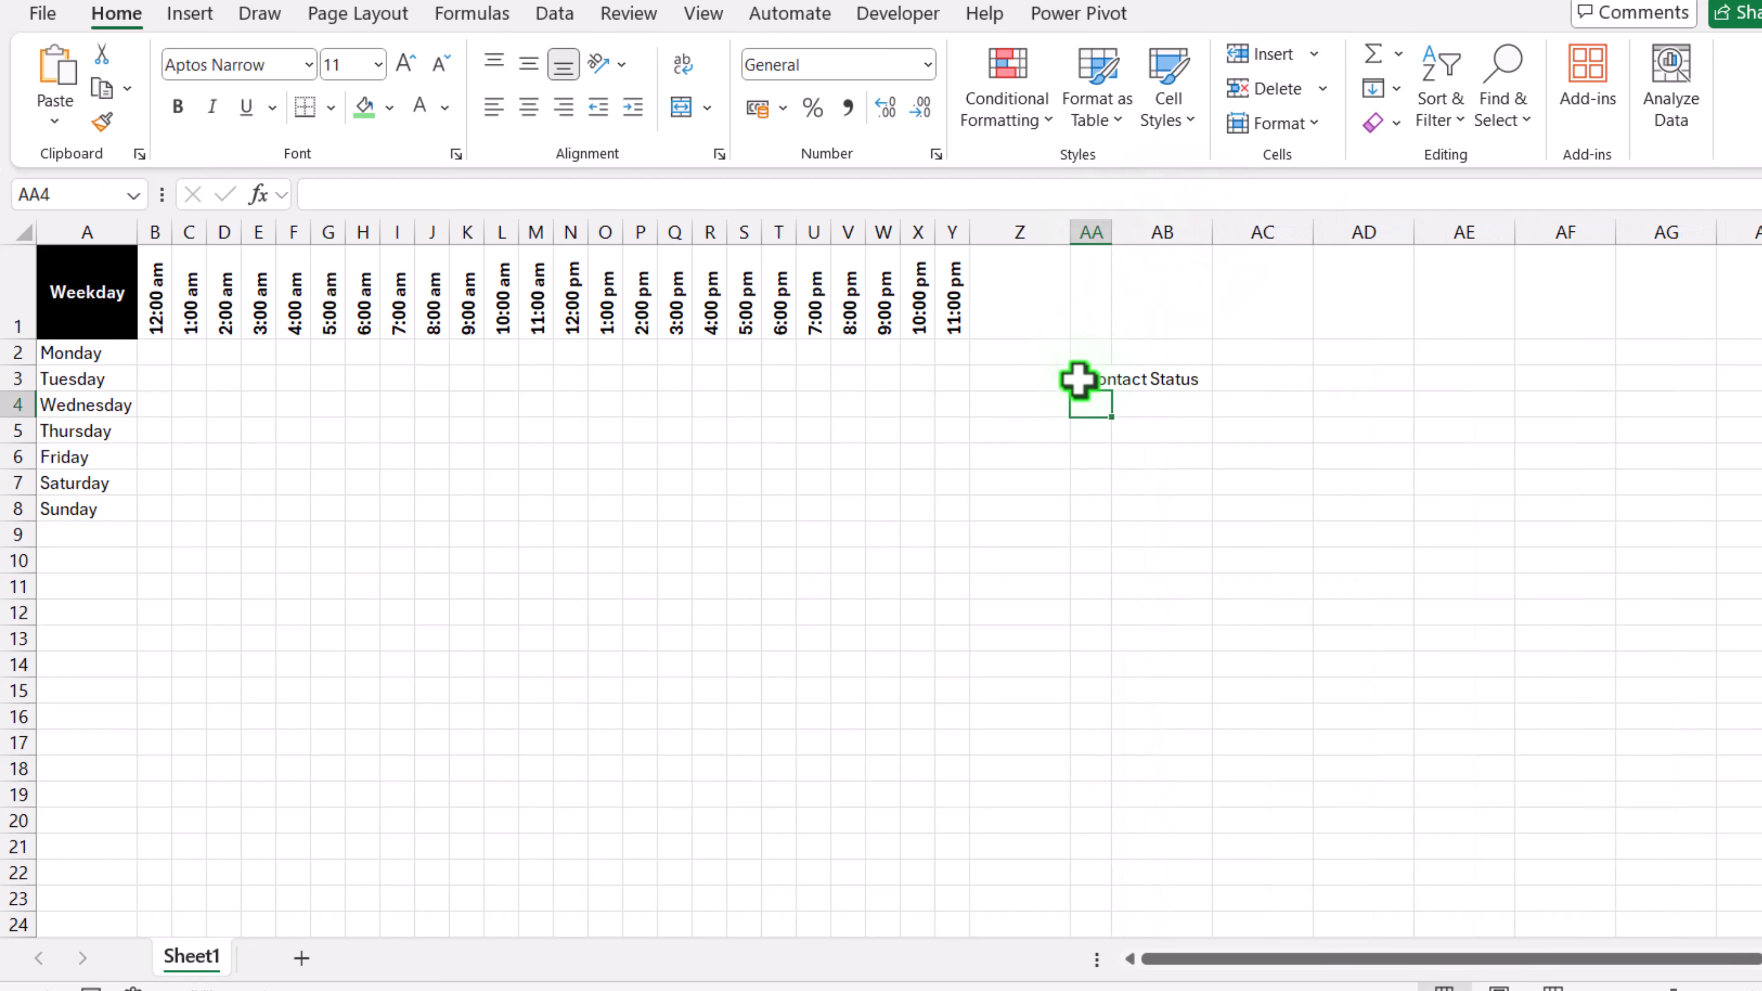
Step: Fill AA4 with light blue and AA5 with light green as legend swatches
{"action": "left_click", "coordinate": [390, 107]}
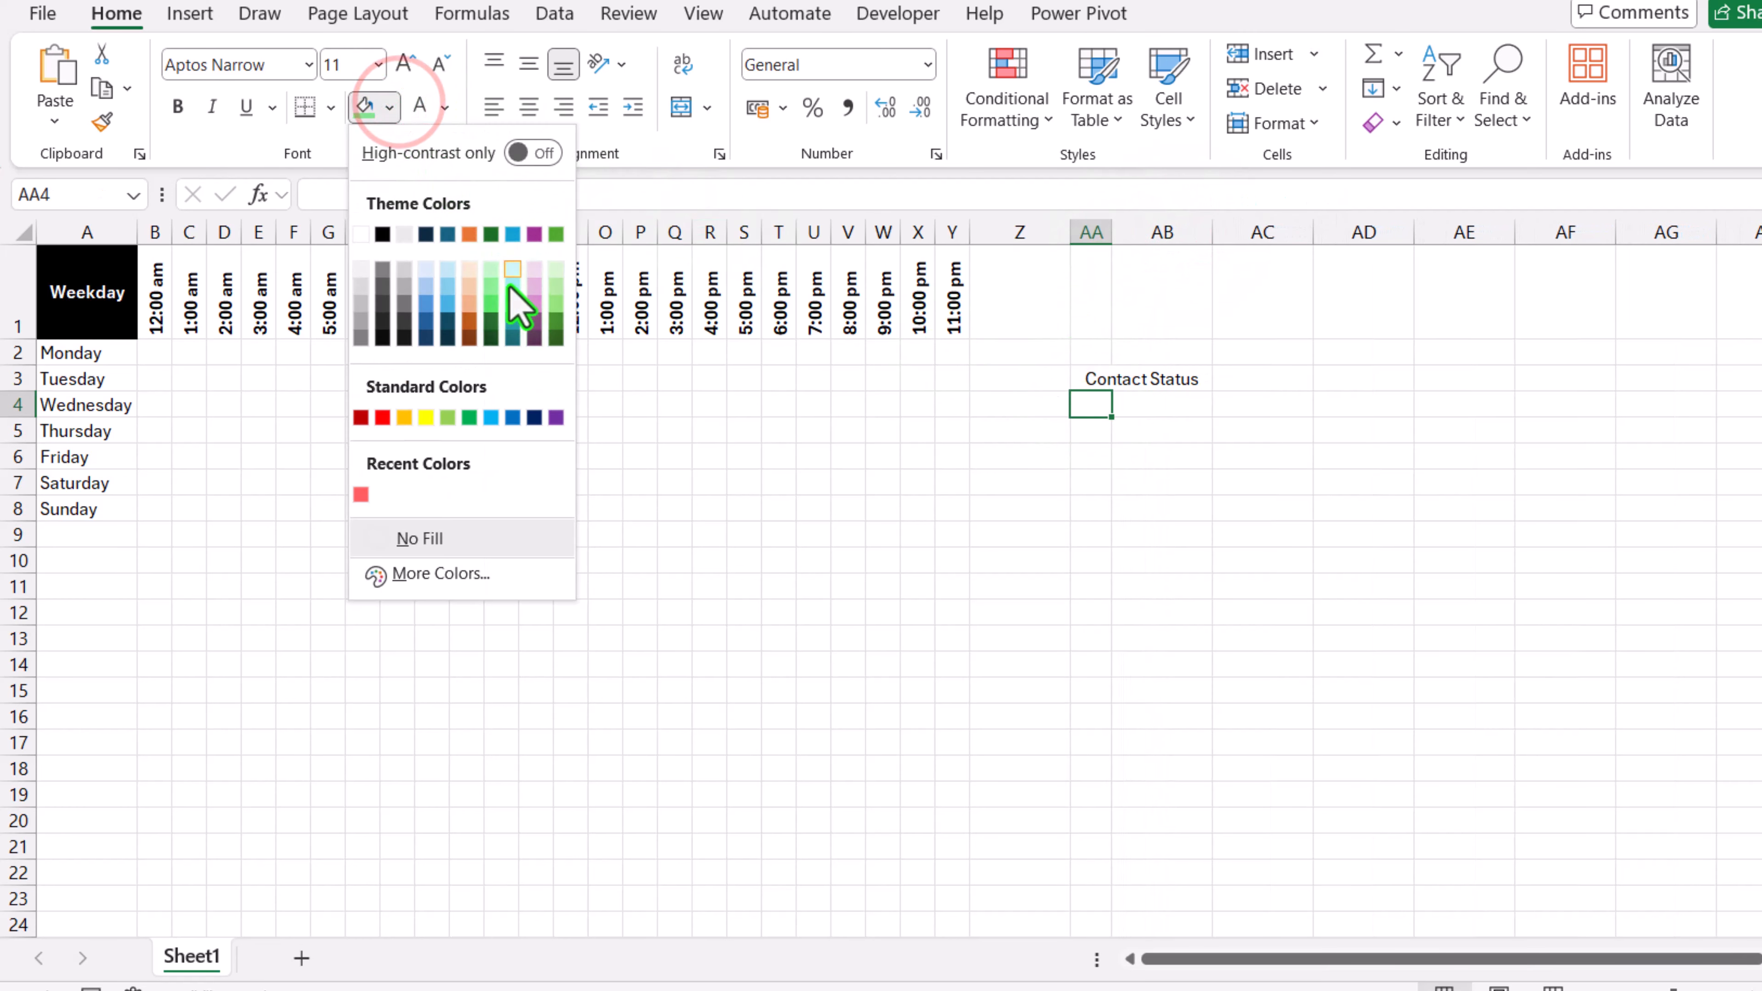
{"action": "left_click", "coordinate": [514, 286]}
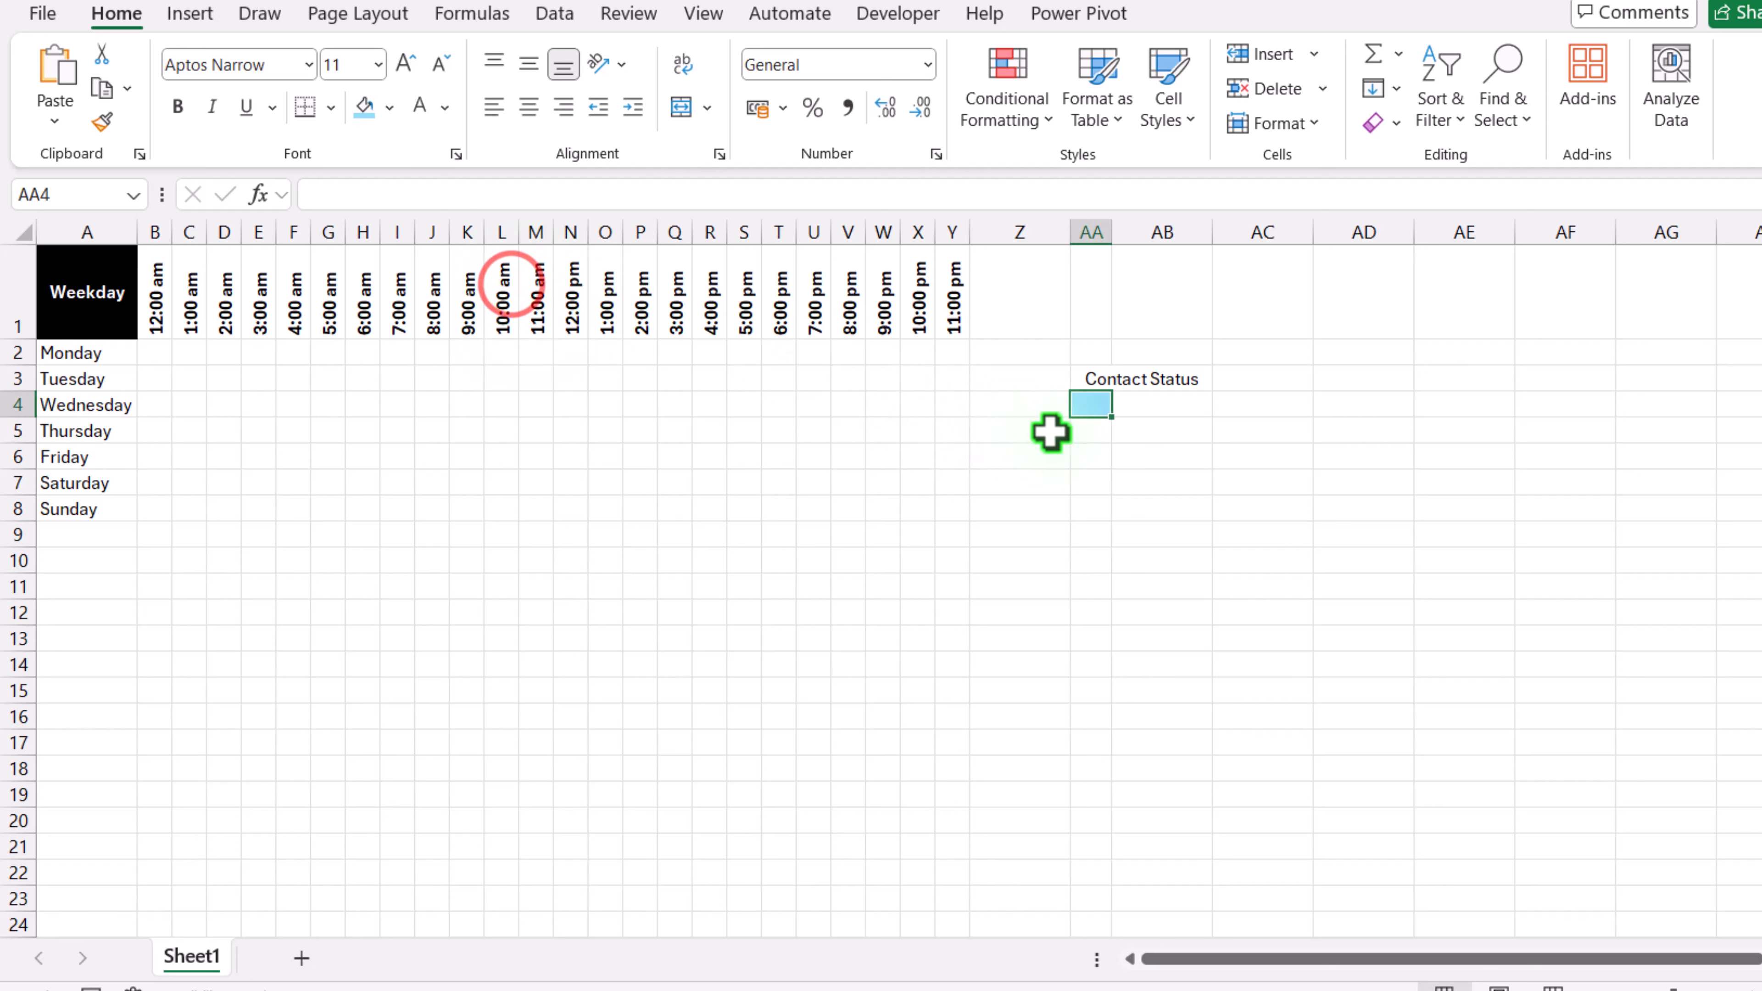
{"action": "left_click", "coordinate": [1084, 431]}
{"action": "left_click", "coordinate": [391, 108]}
{"action": "left_click", "coordinate": [556, 286]}
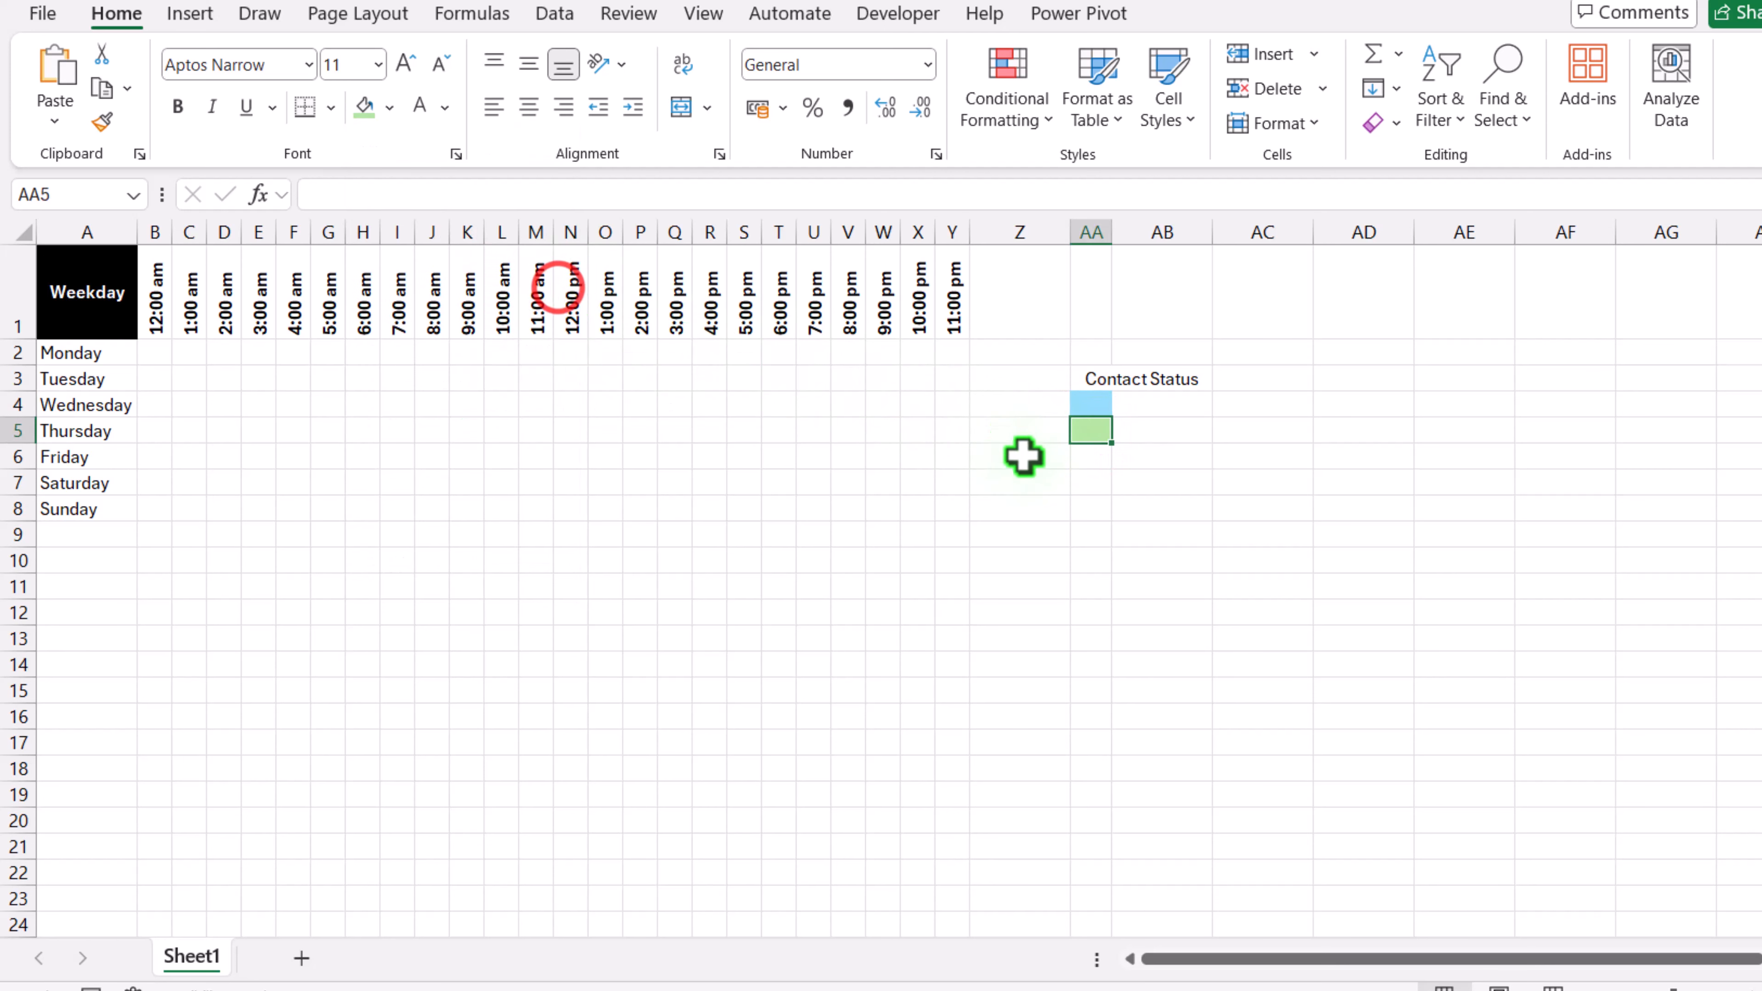
Step: Fill AA6 with a custom red of RGB 255, 83, 83 (#FF5353)
{"action": "left_click", "coordinate": [1087, 455]}
{"action": "left_click", "coordinate": [390, 108]}
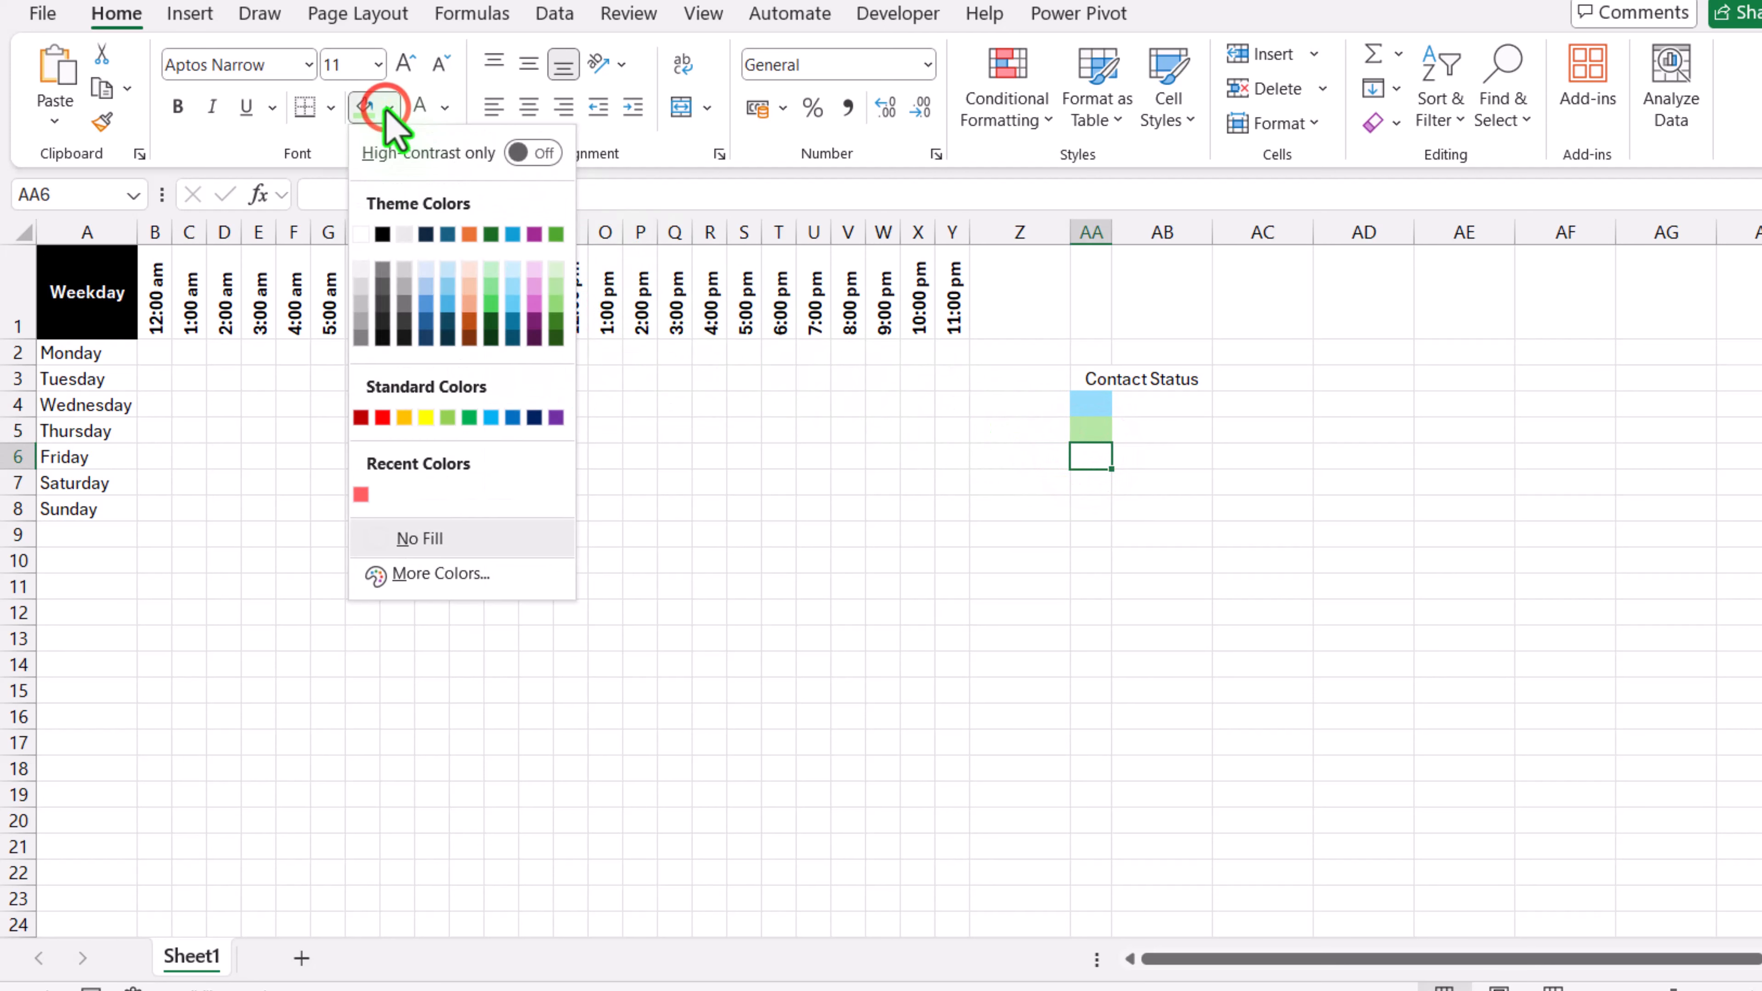
{"action": "left_click", "coordinate": [383, 418]}
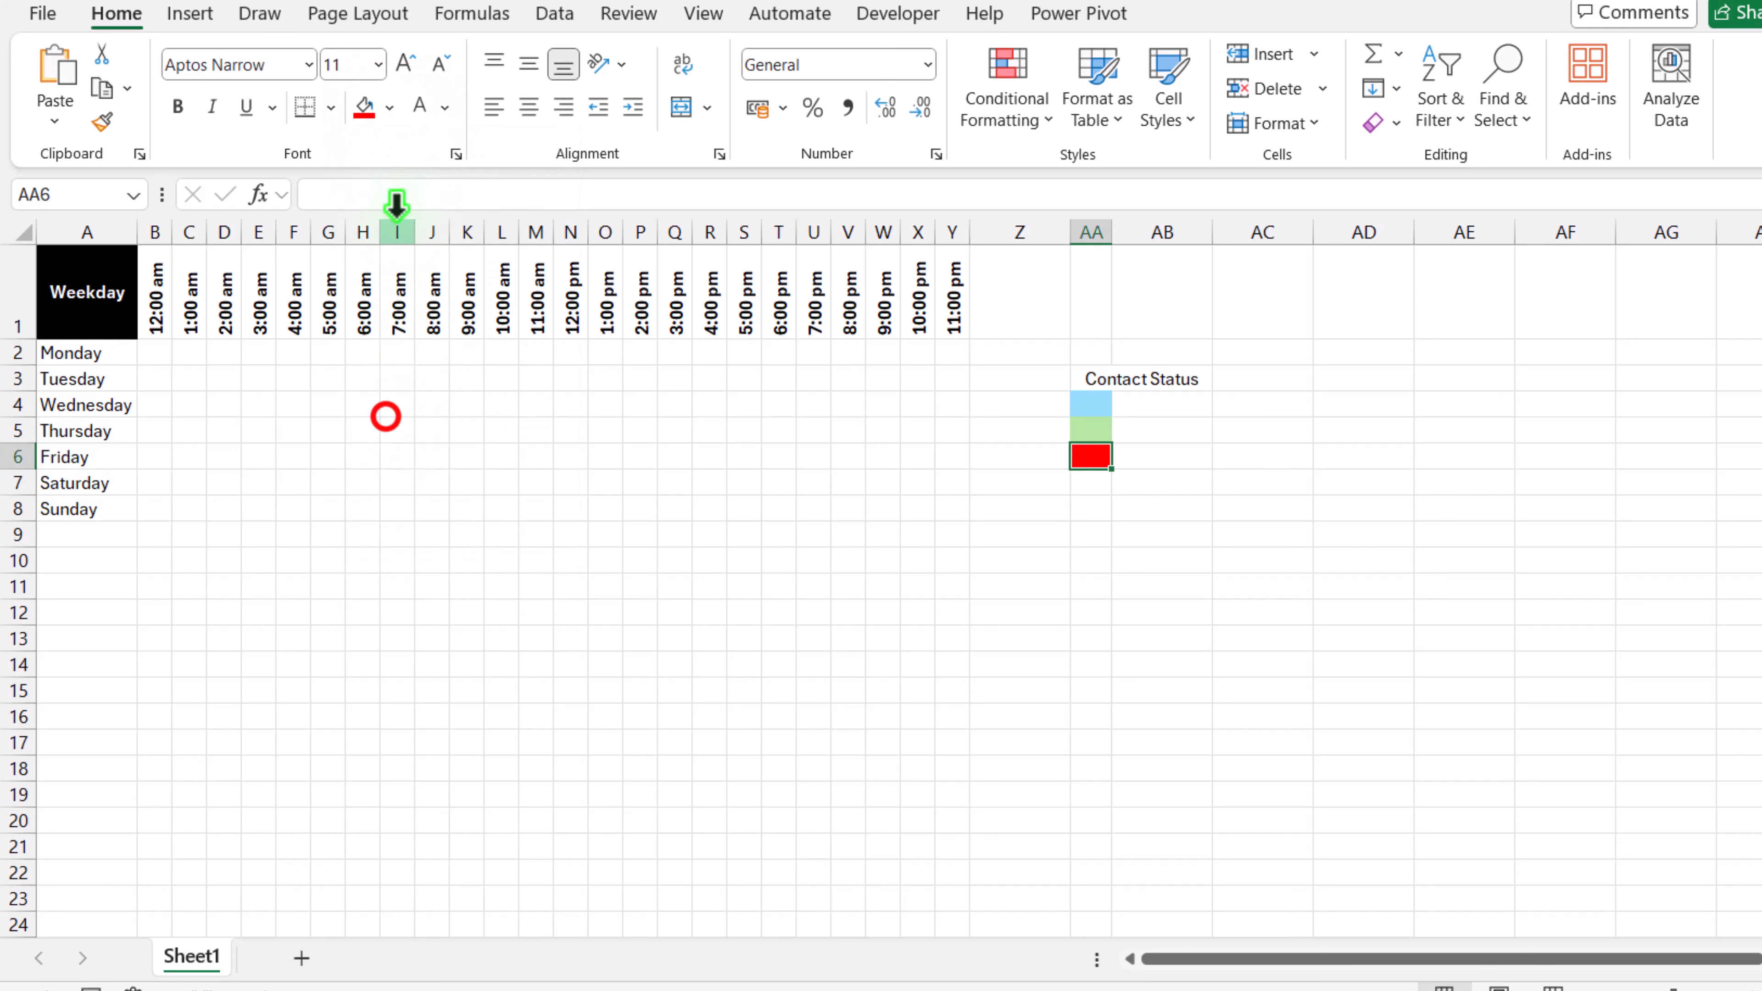
{"action": "left_click", "coordinate": [390, 107]}
{"action": "left_click", "coordinate": [436, 579]}
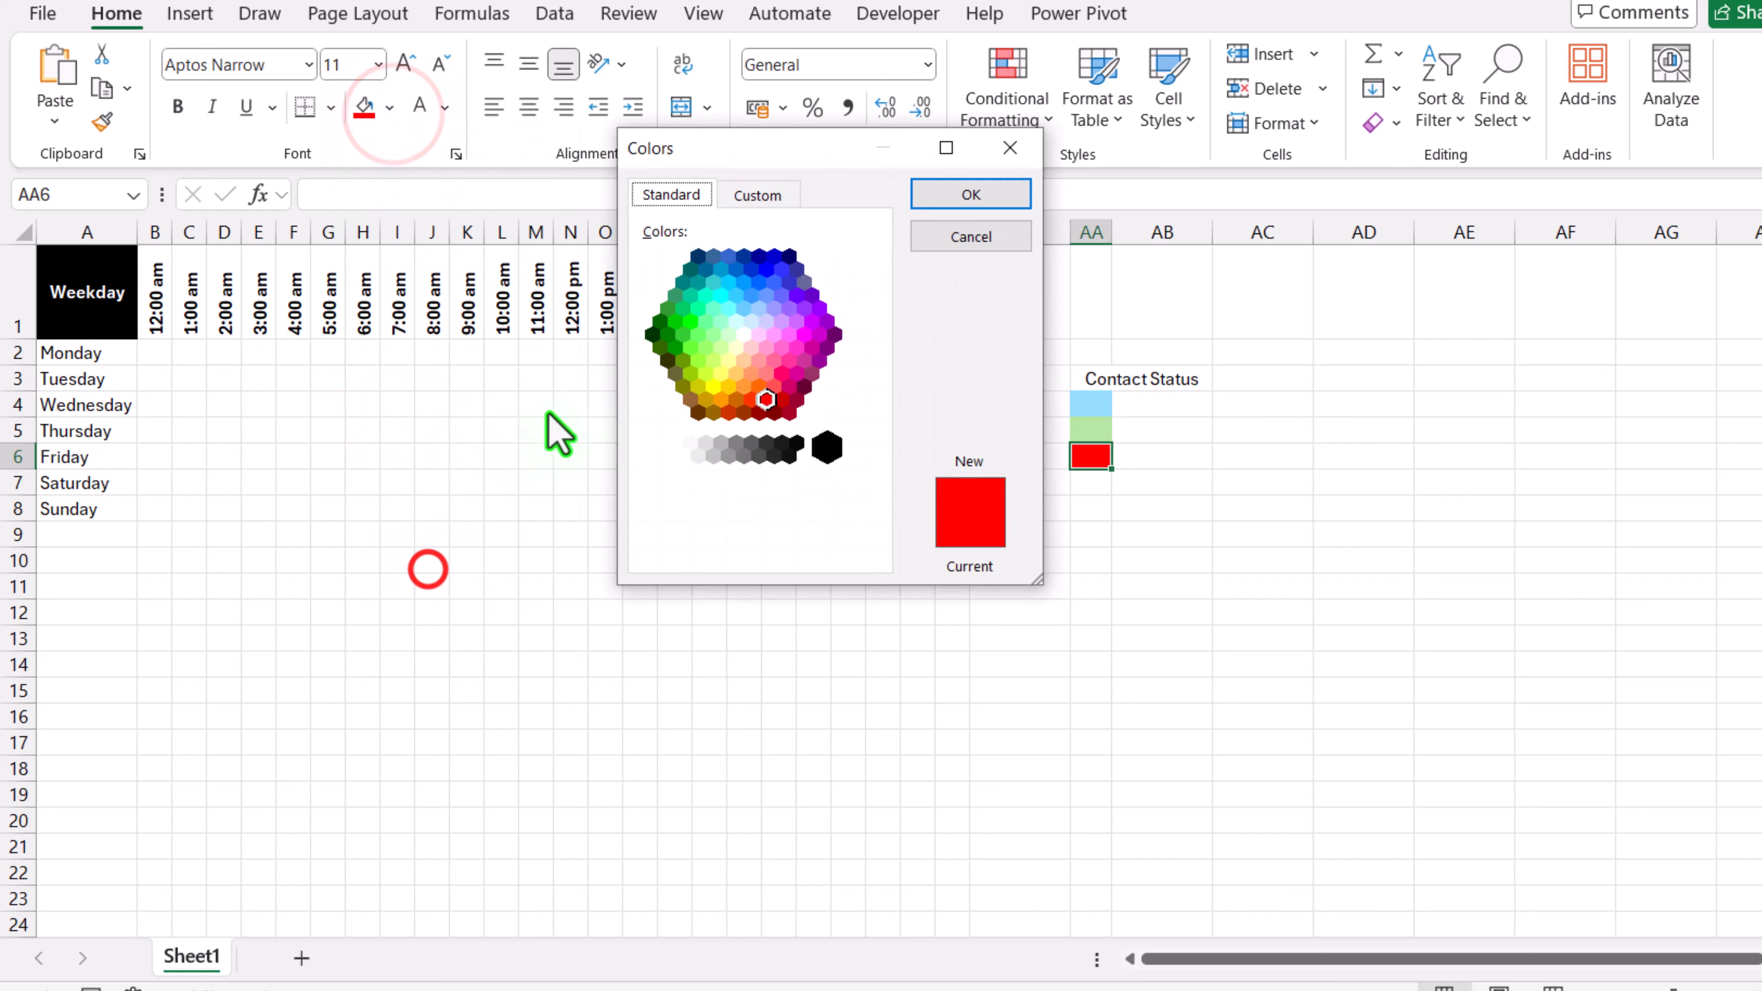
{"action": "left_click", "coordinate": [758, 197]}
{"action": "left_click_drag", "start_coordinate": [877, 321], "coordinate": [893, 297]}
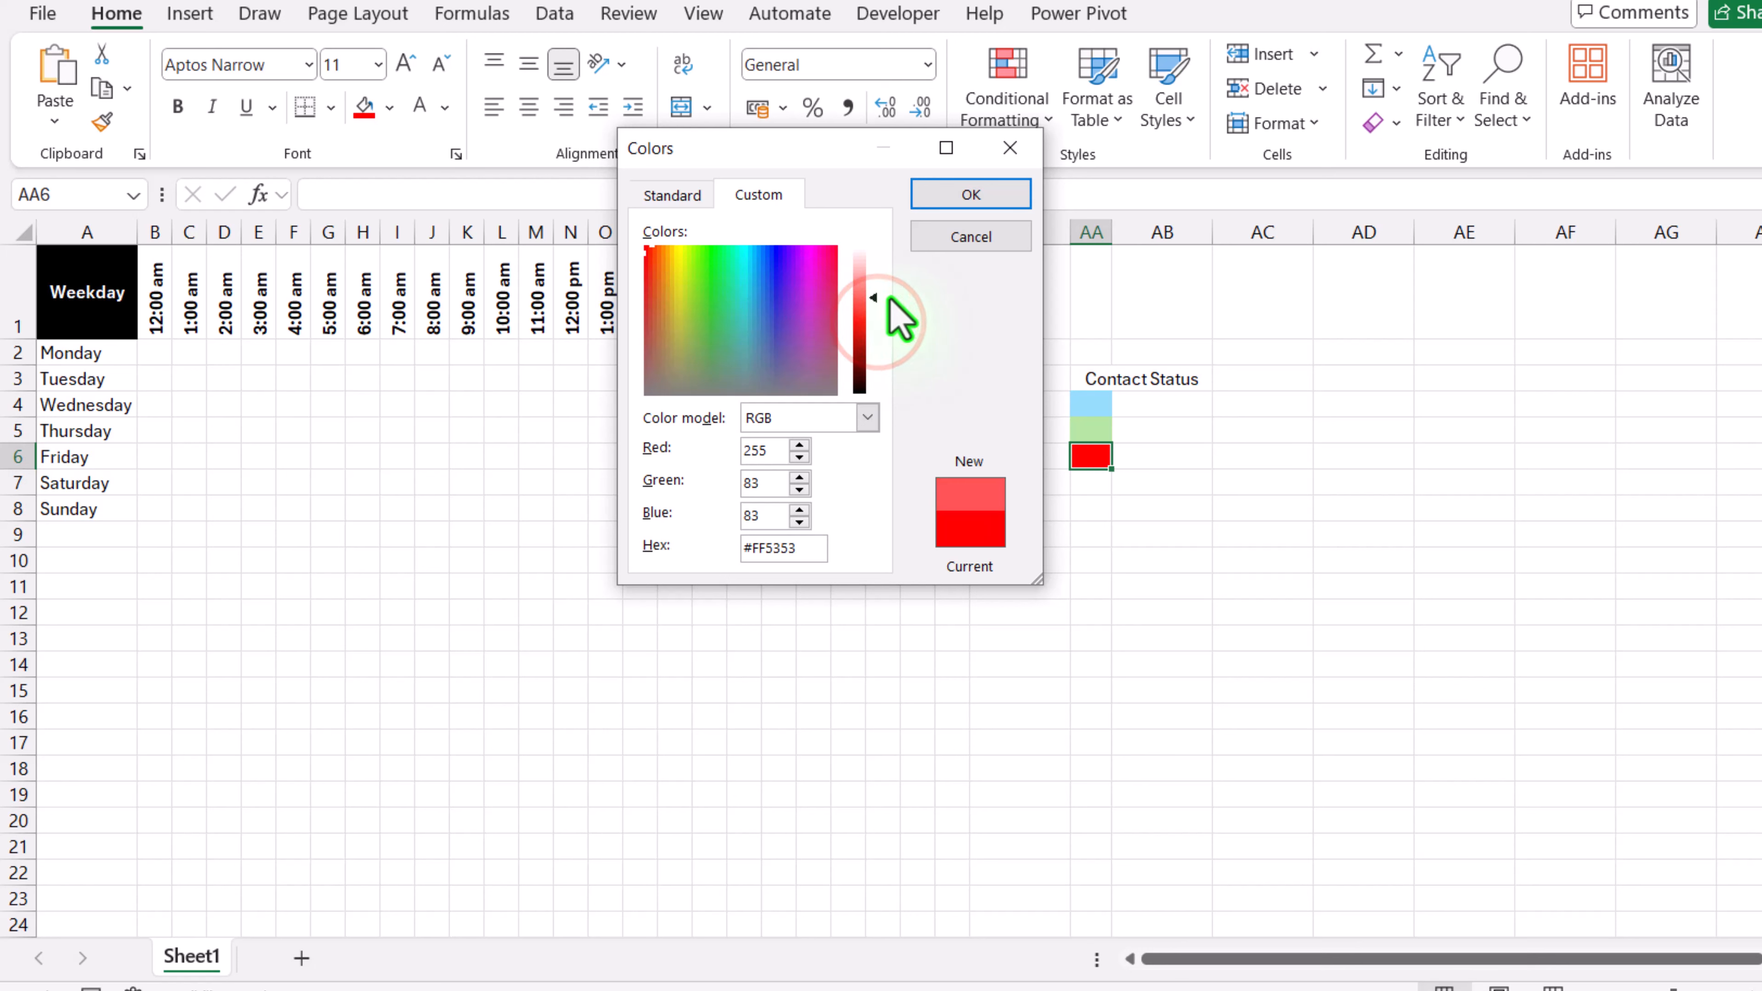
{"action": "left_click", "coordinate": [968, 198]}
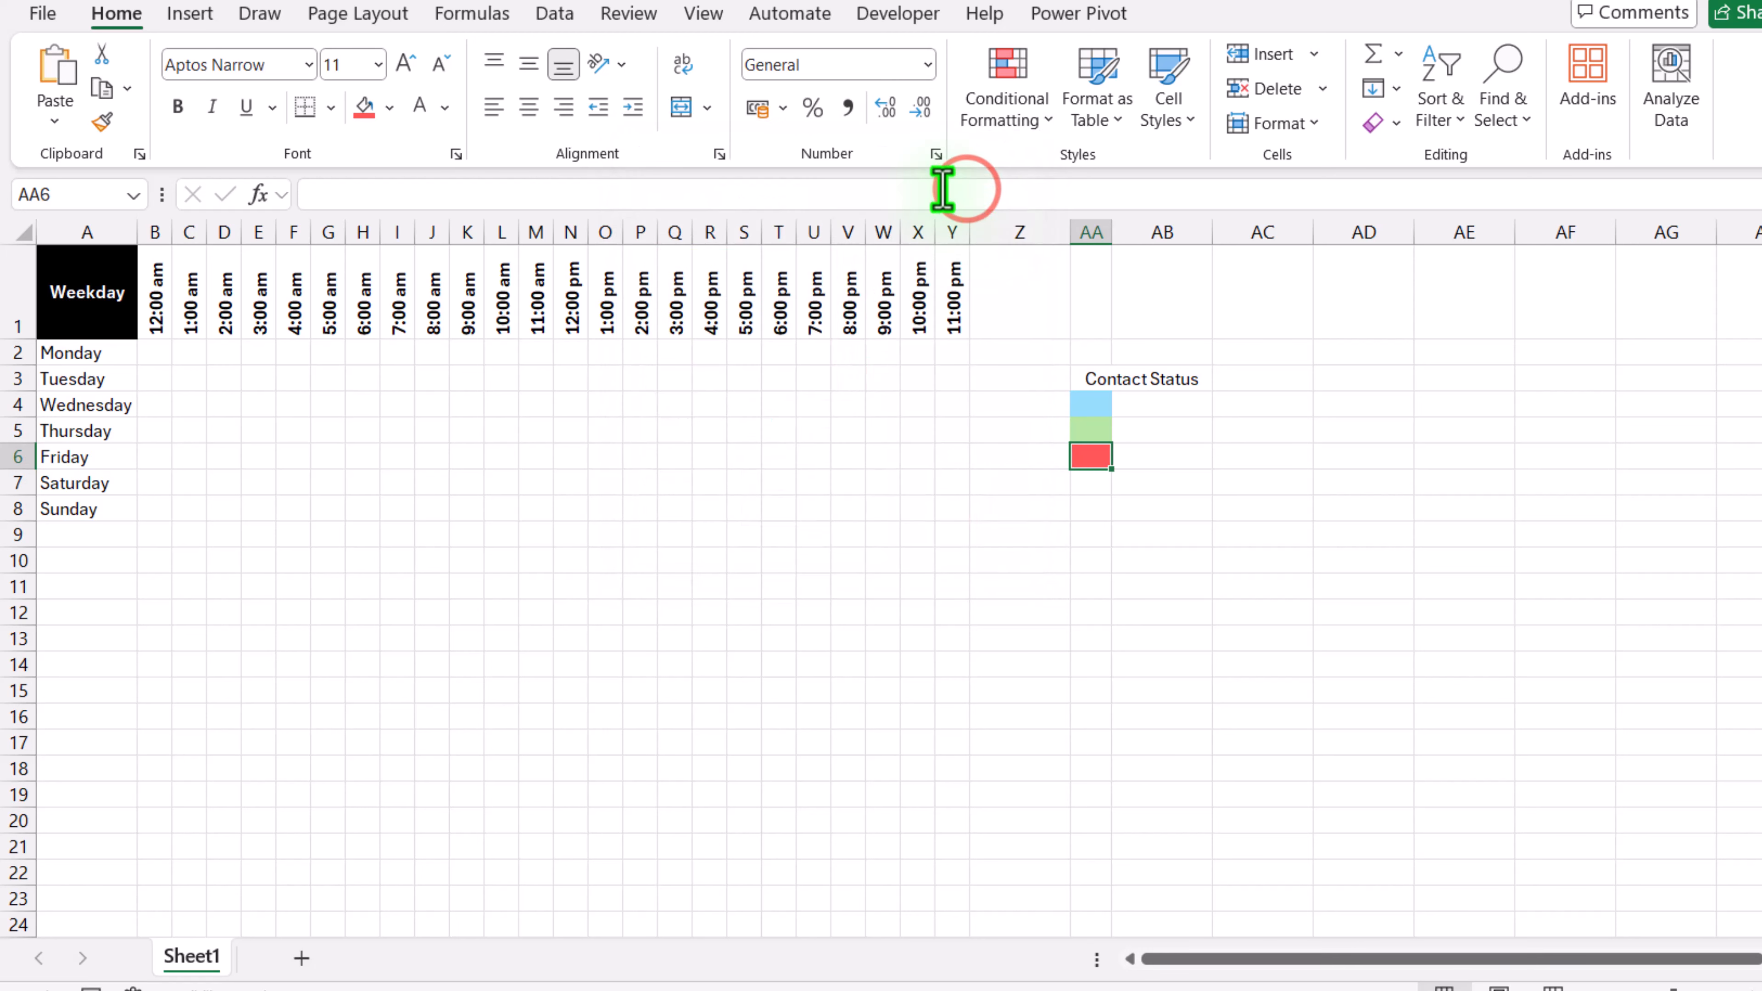
Step: Label the legend swatches Fully Availible, Most Contactable and Partially Contactable in AB4:AB6, and widen column AB
{"action": "left_click", "coordinate": [1153, 404]}
{"action": "type", "text": "Fully Availible"}
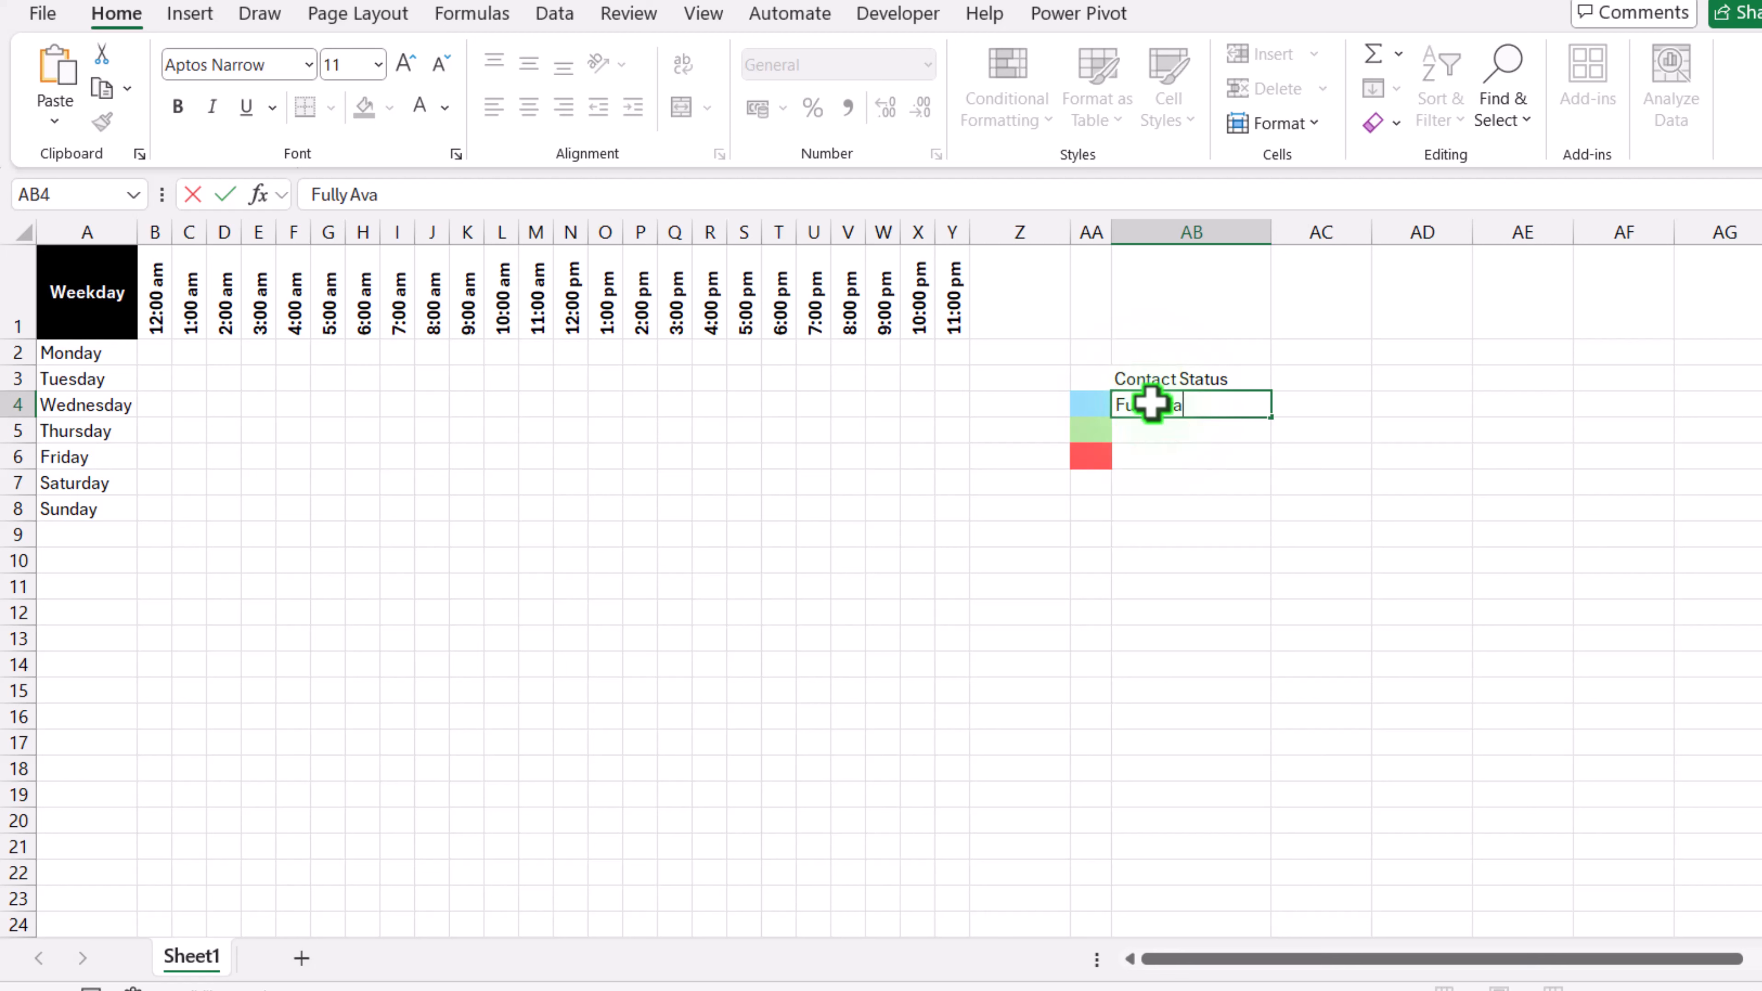
{"action": "key", "text": "Return"}
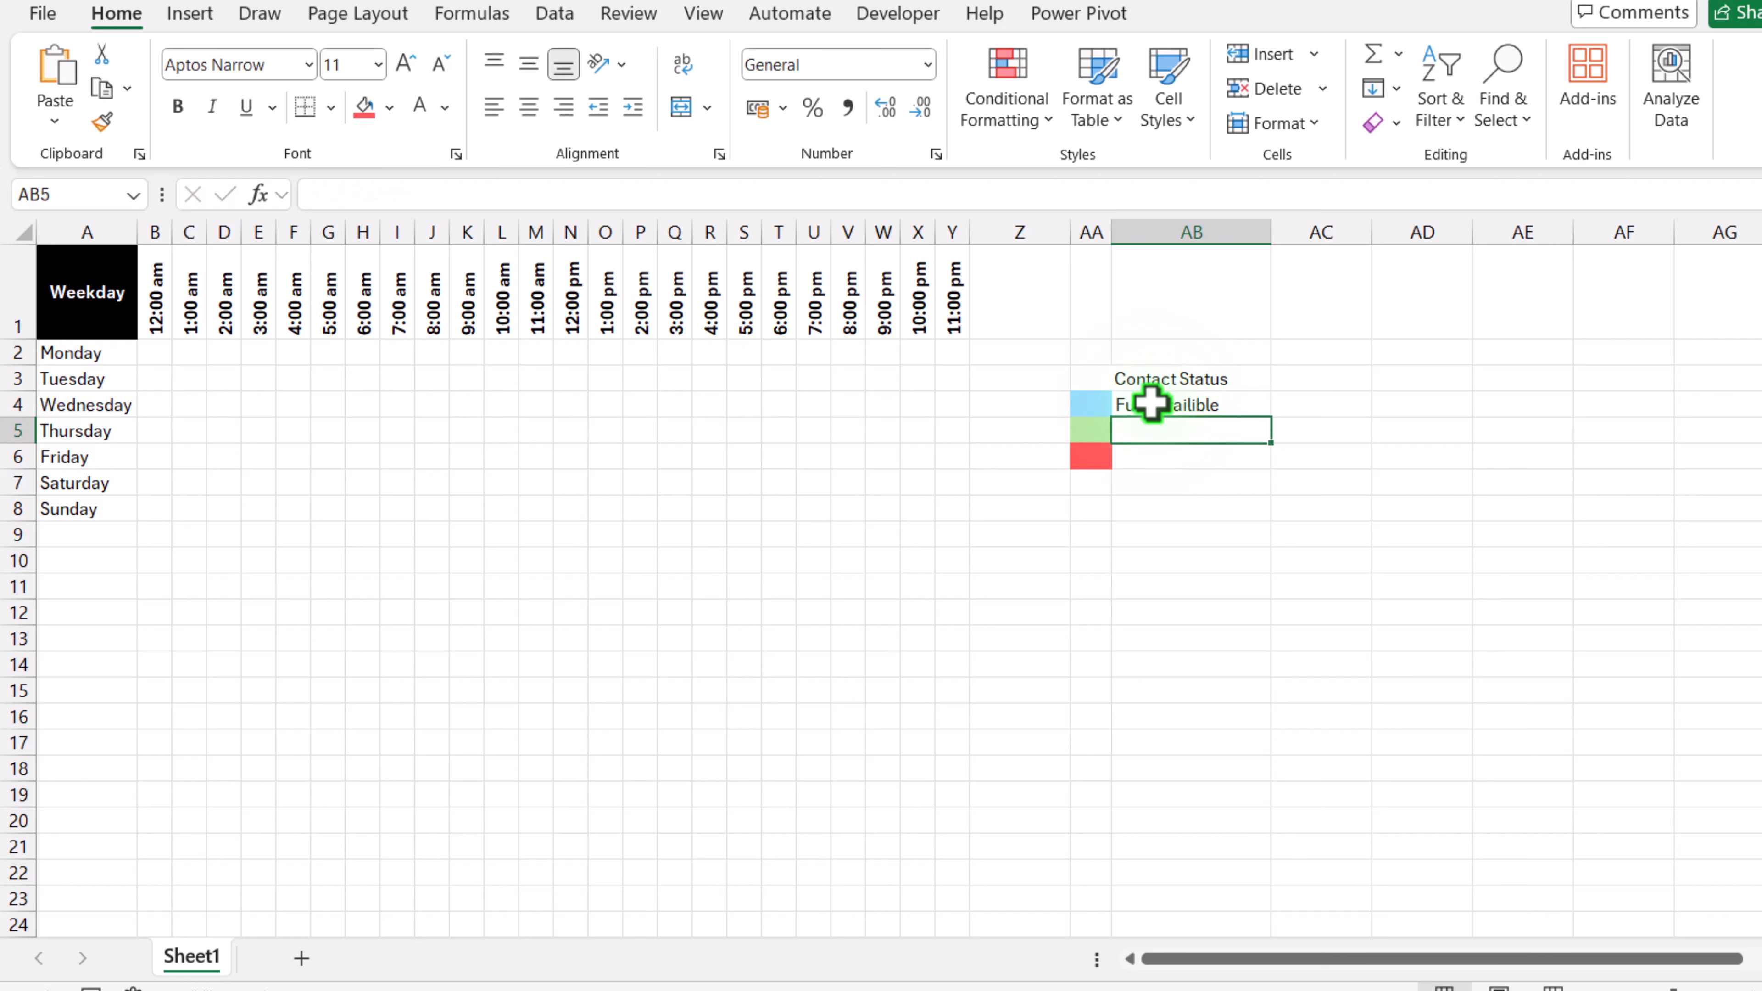
{"action": "type", "text": "Most Contactable"}
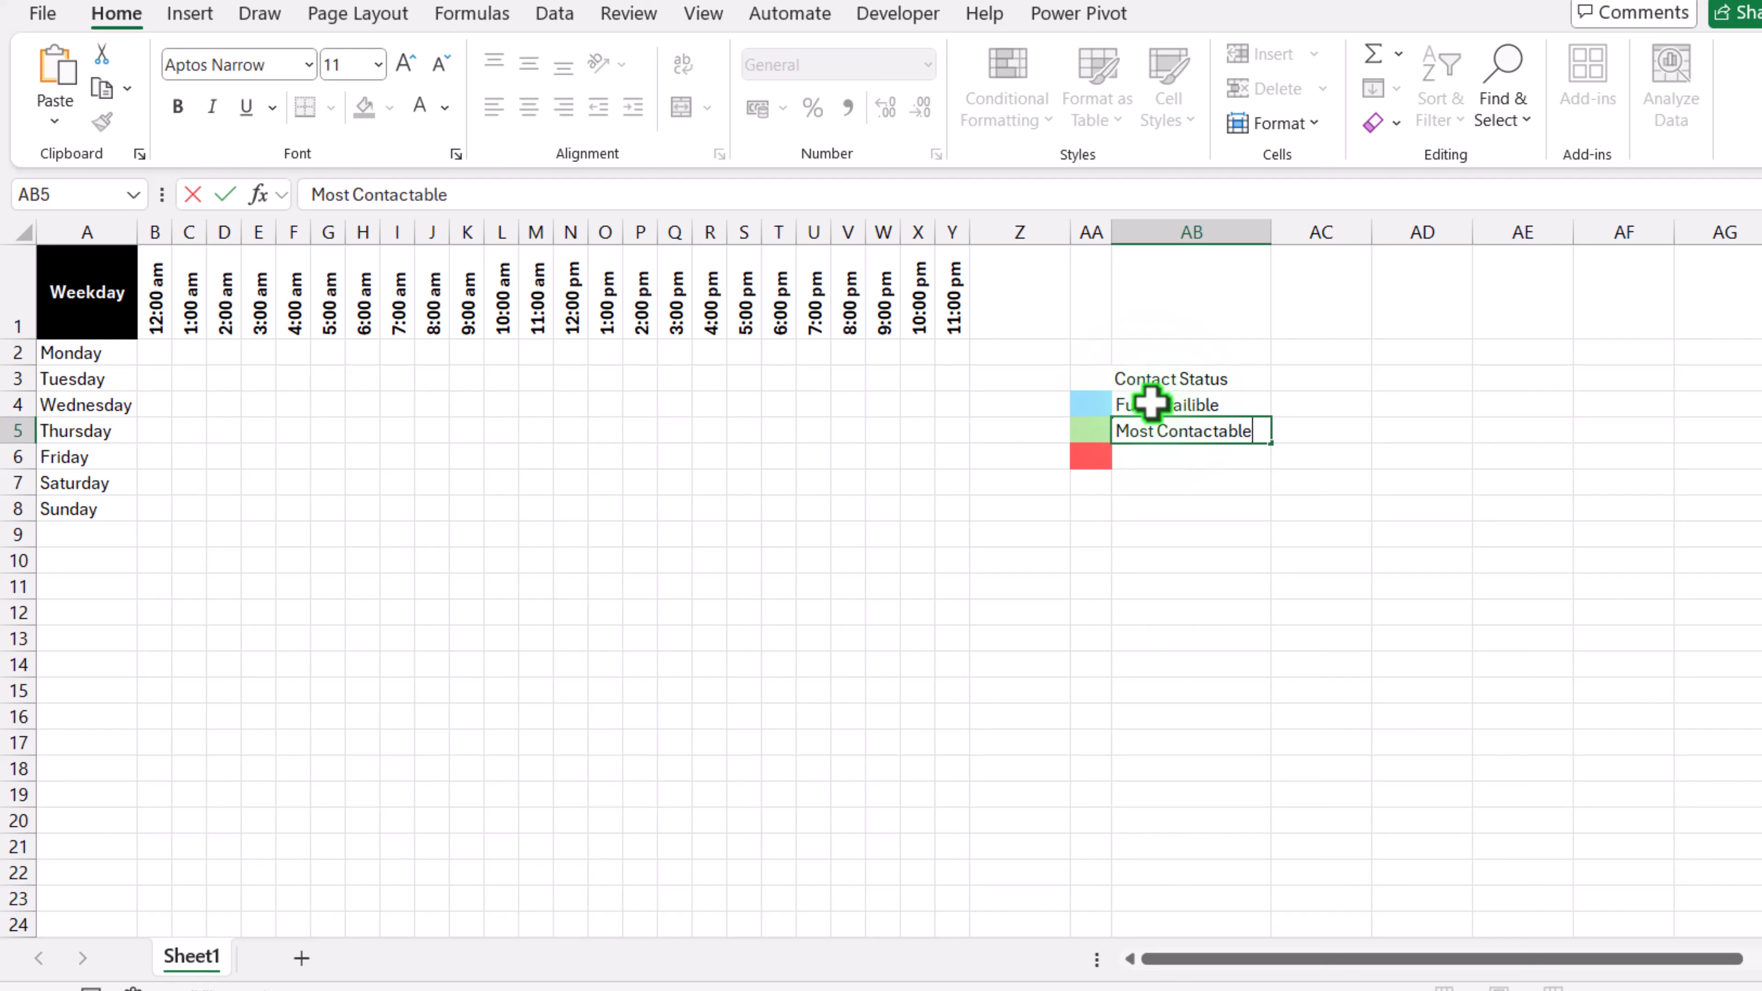
{"action": "key", "text": "Return"}
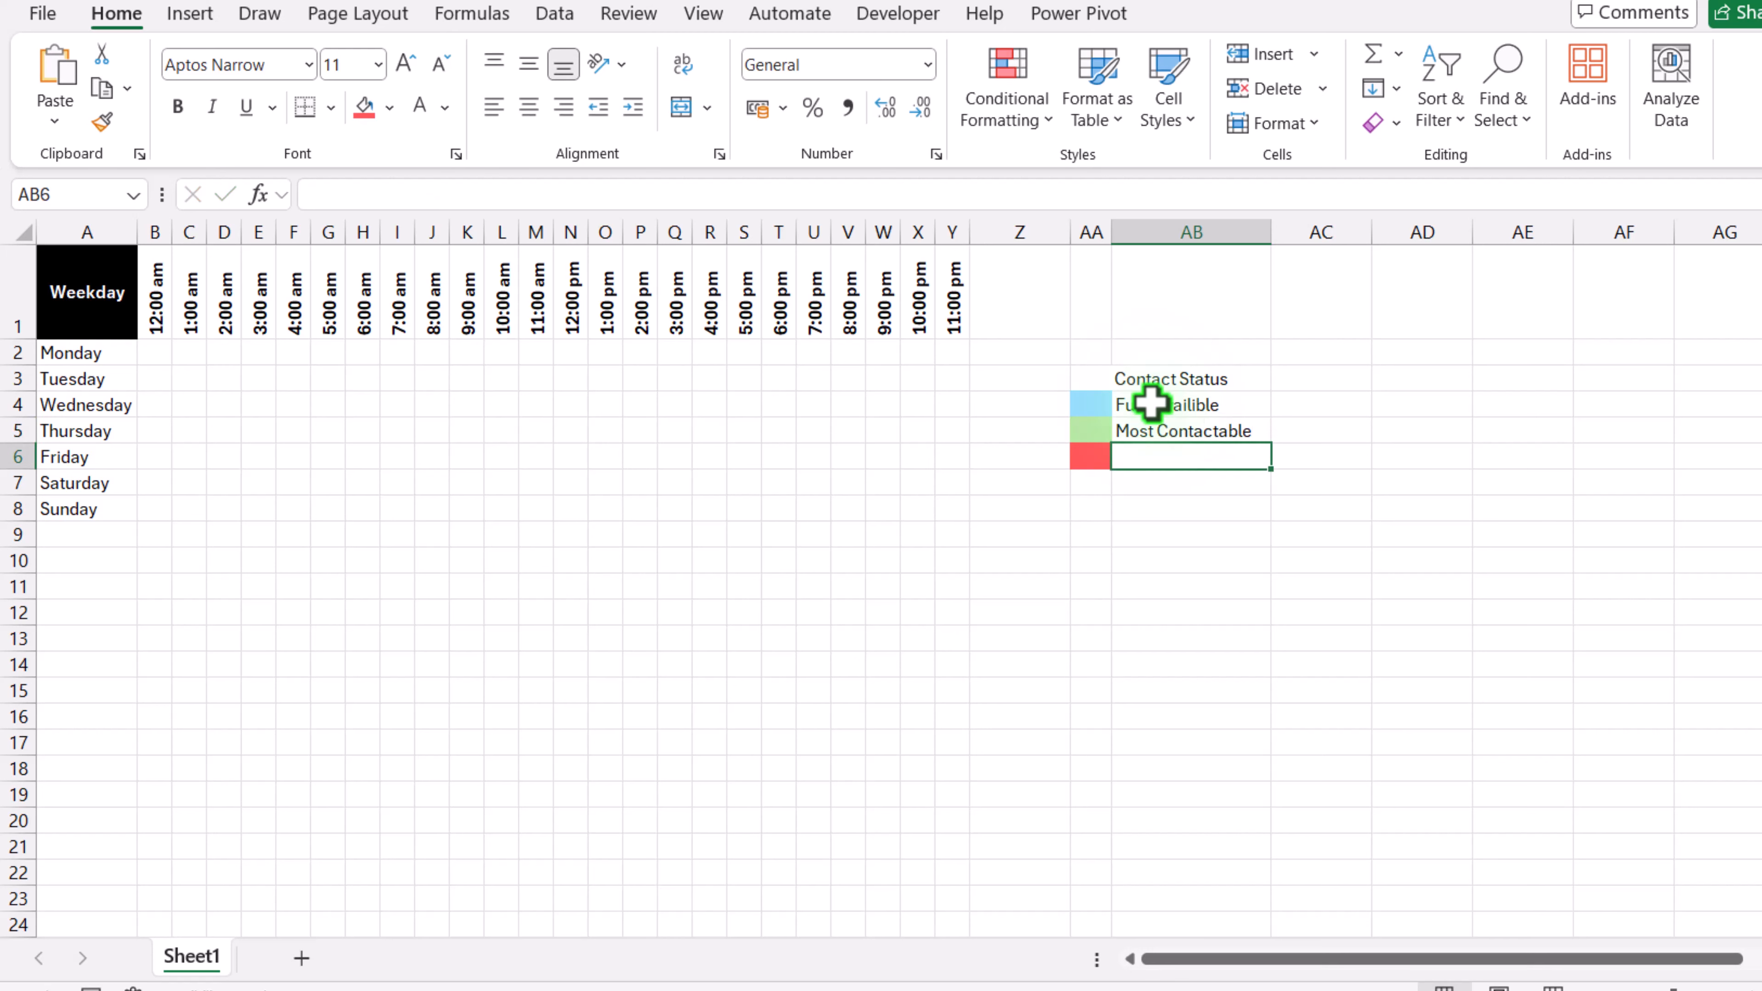
{"action": "type", "text": "Partially Contactable"}
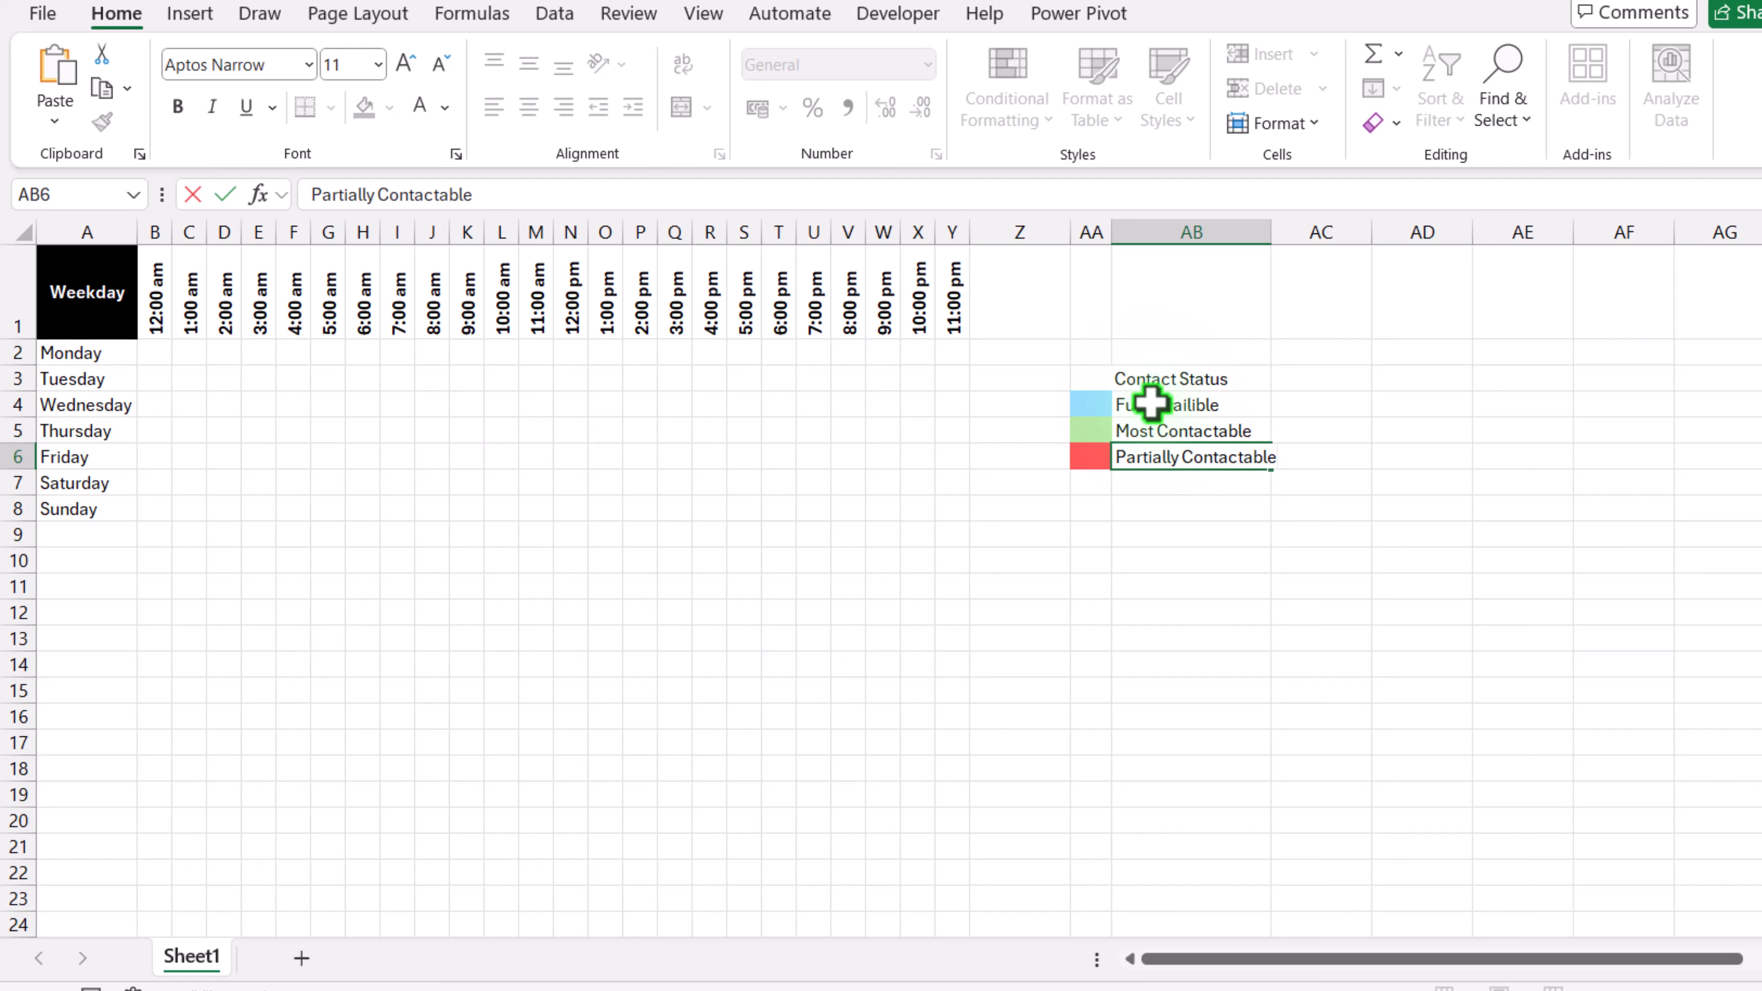
{"action": "key", "text": "Return"}
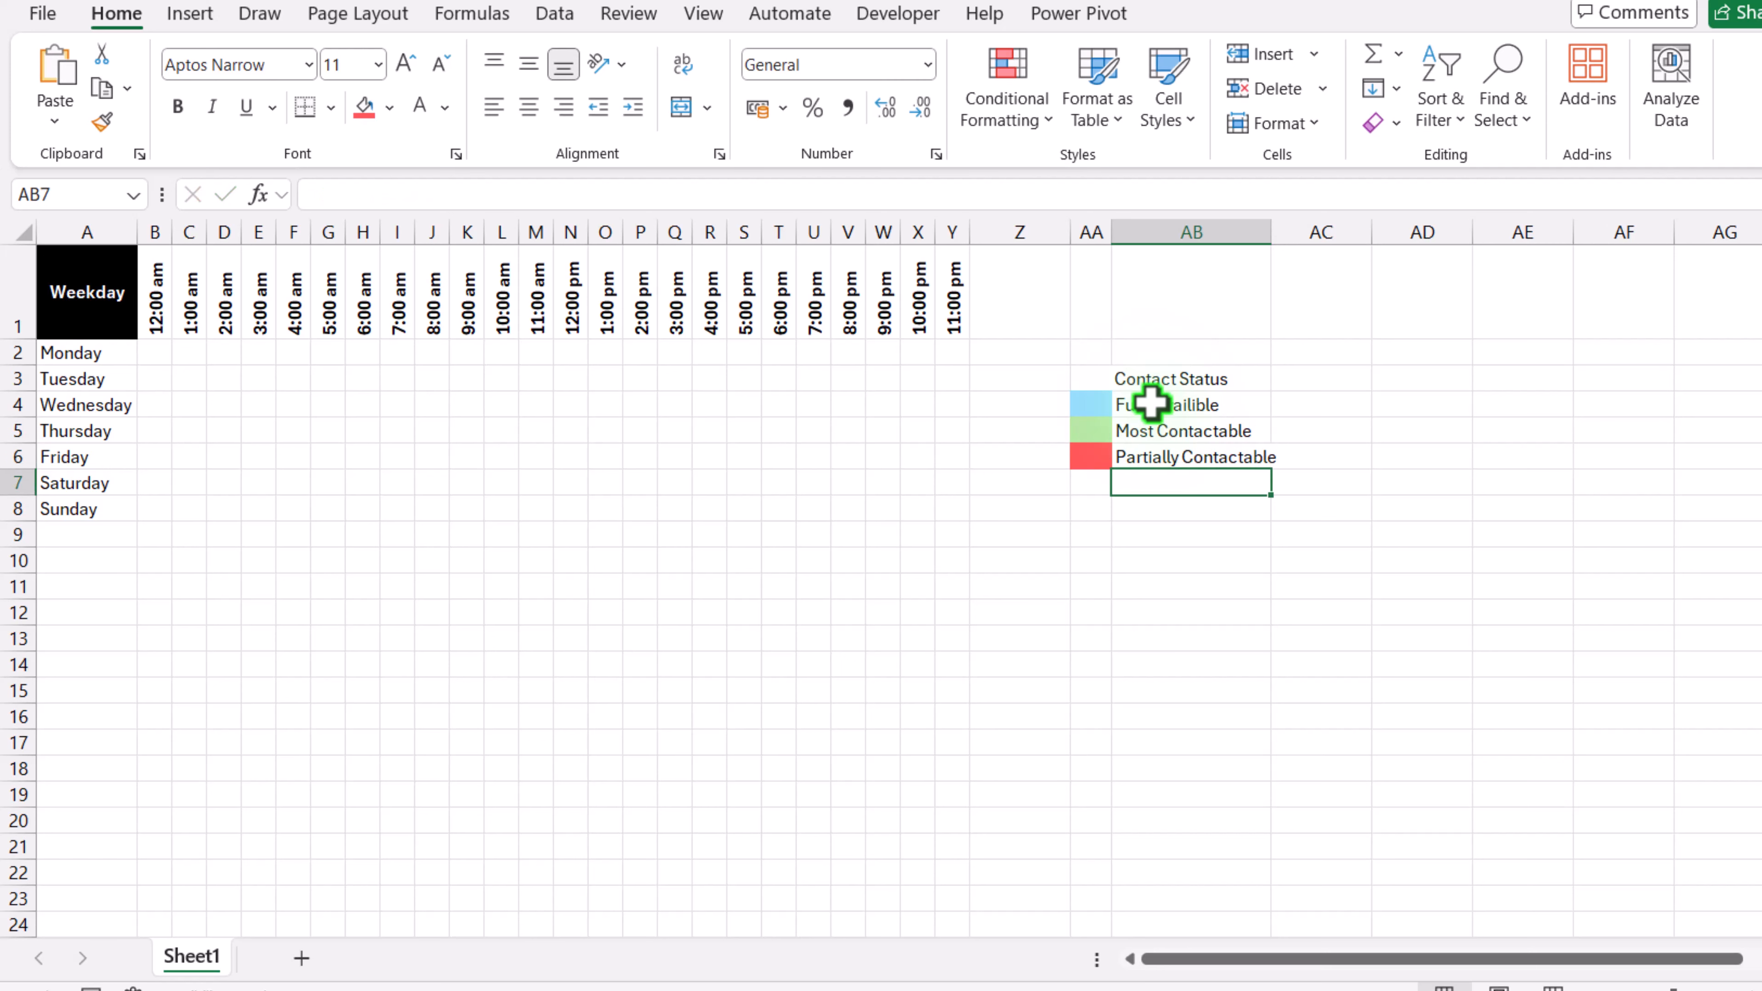
{"action": "left_click_drag", "start_coordinate": [1275, 237], "coordinate": [1289, 233]}
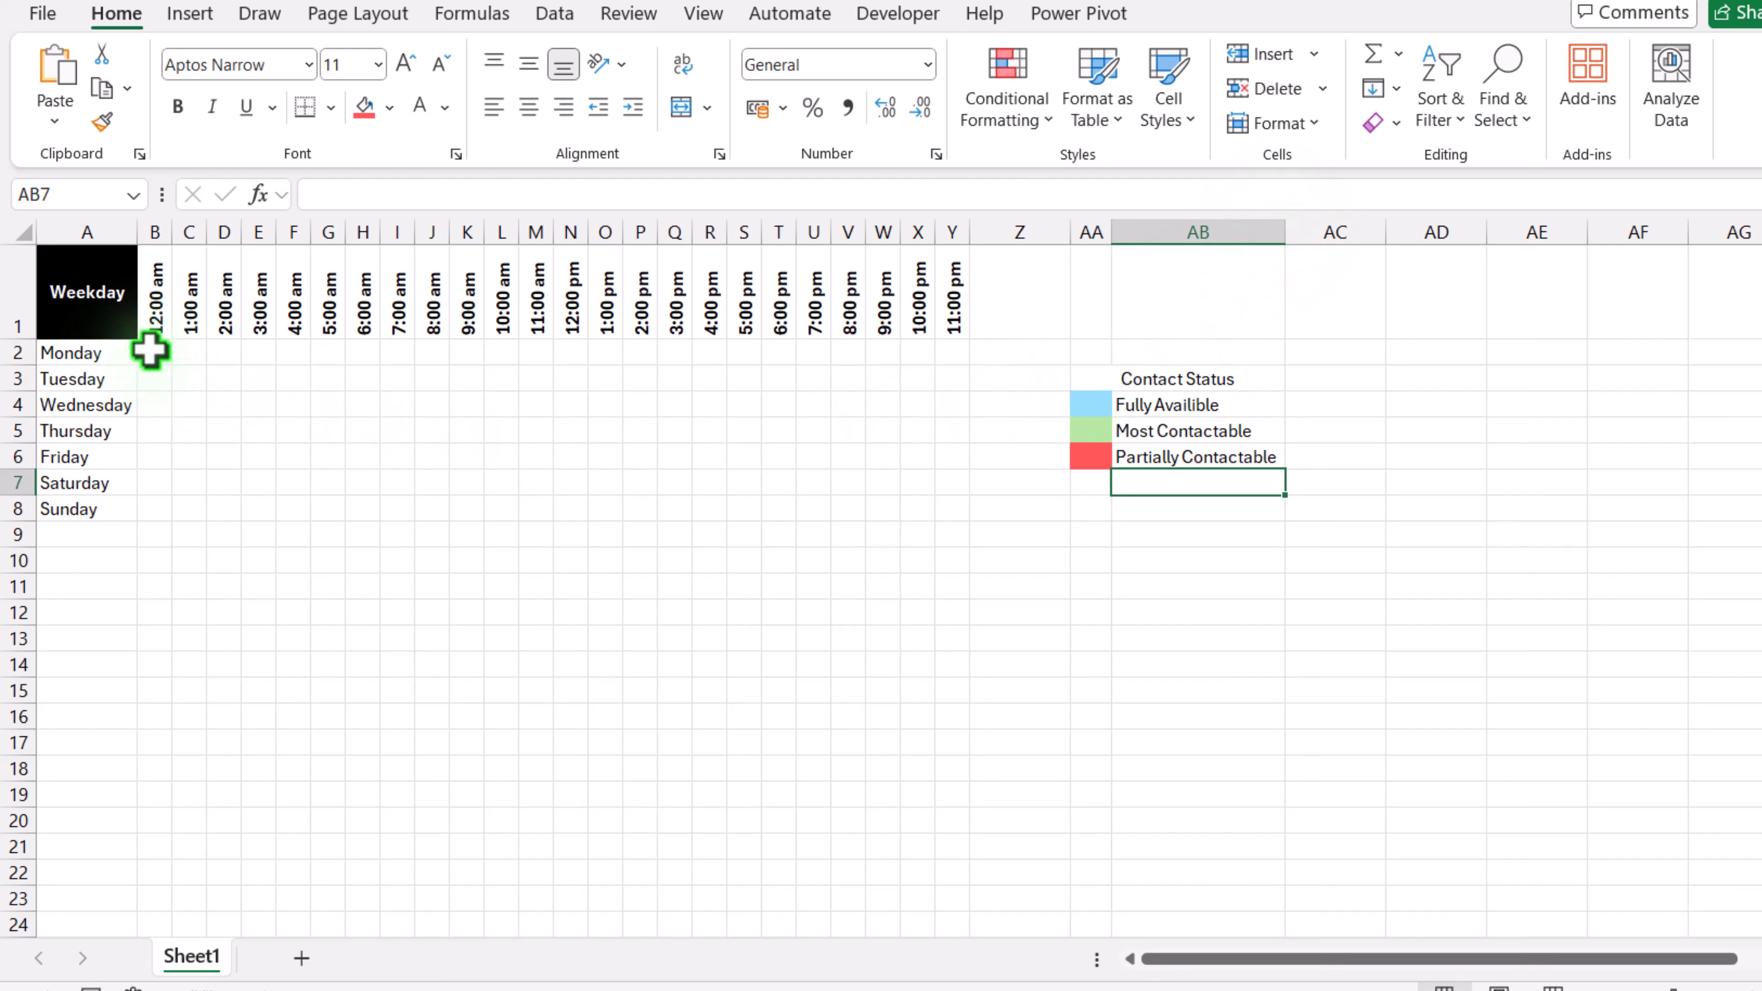
Step: Add a List data validation with source F,M,P to the status grid B2:Y8
{"action": "mouse_move", "coordinate": [150, 351]}
{"action": "left_mouse_down"}
{"action": "mouse_move", "coordinate": [617, 499]}
{"action": "mouse_move", "coordinate": [948, 490]}
{"action": "mouse_move", "coordinate": [946, 508]}
{"action": "left_mouse_up"}
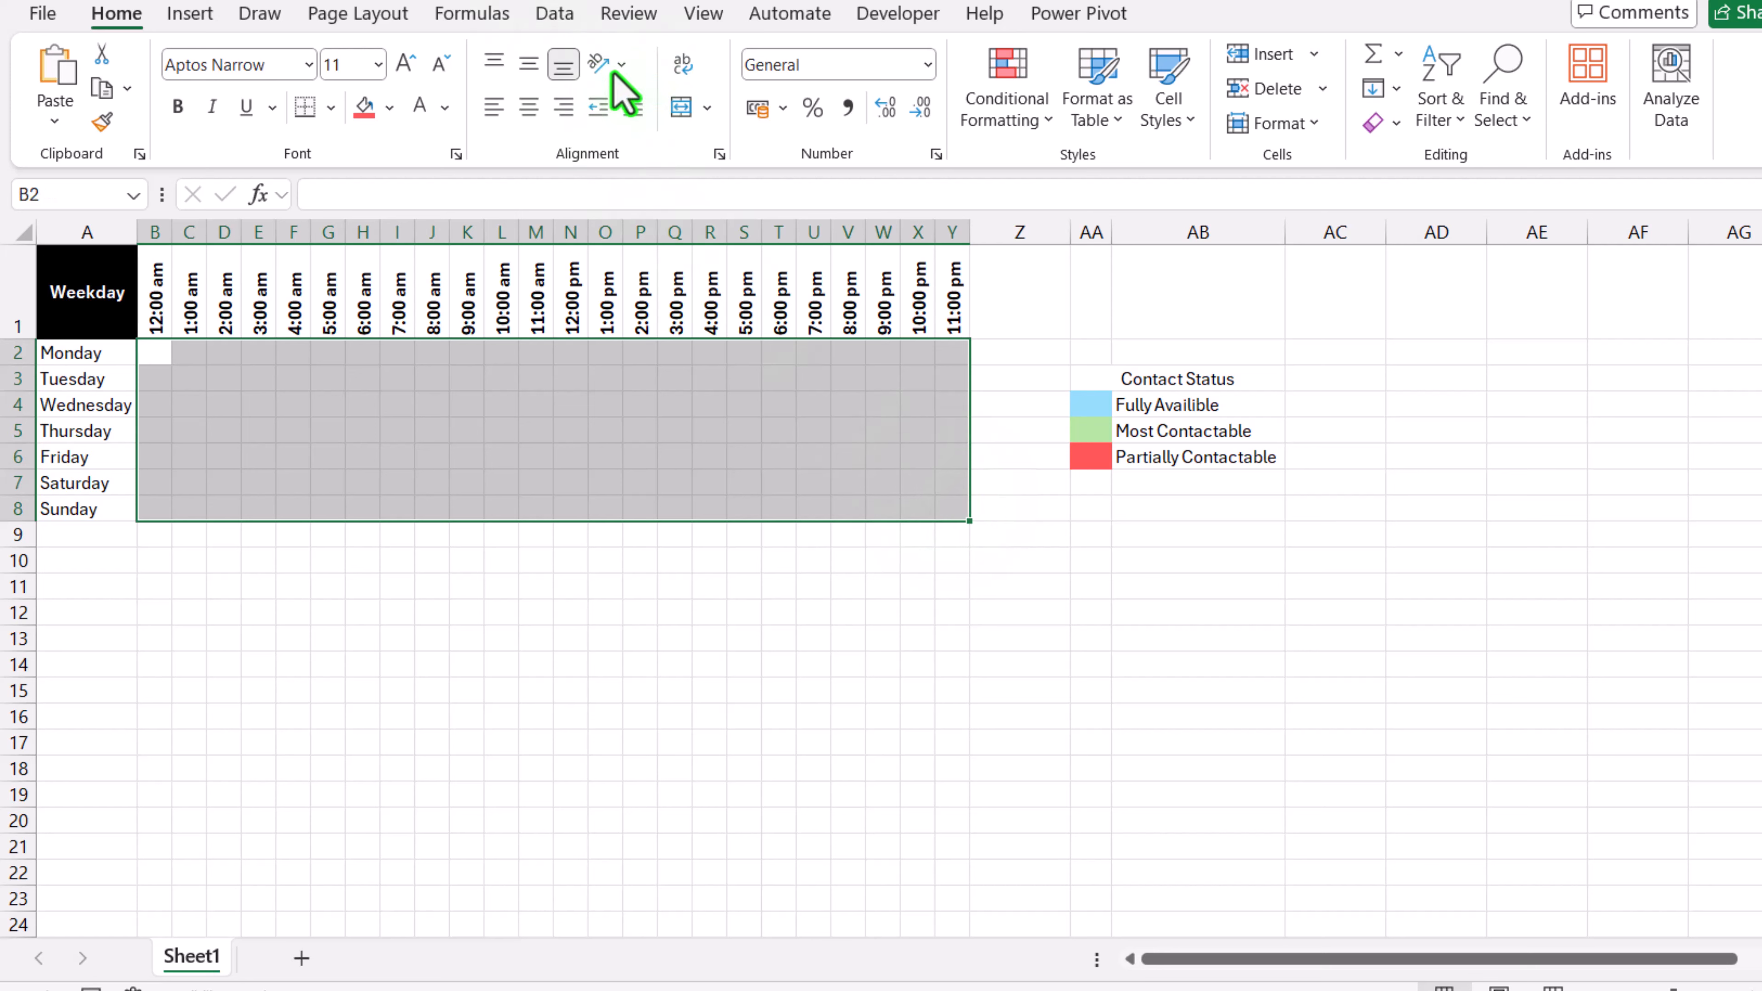
{"action": "left_click", "coordinate": [555, 21]}
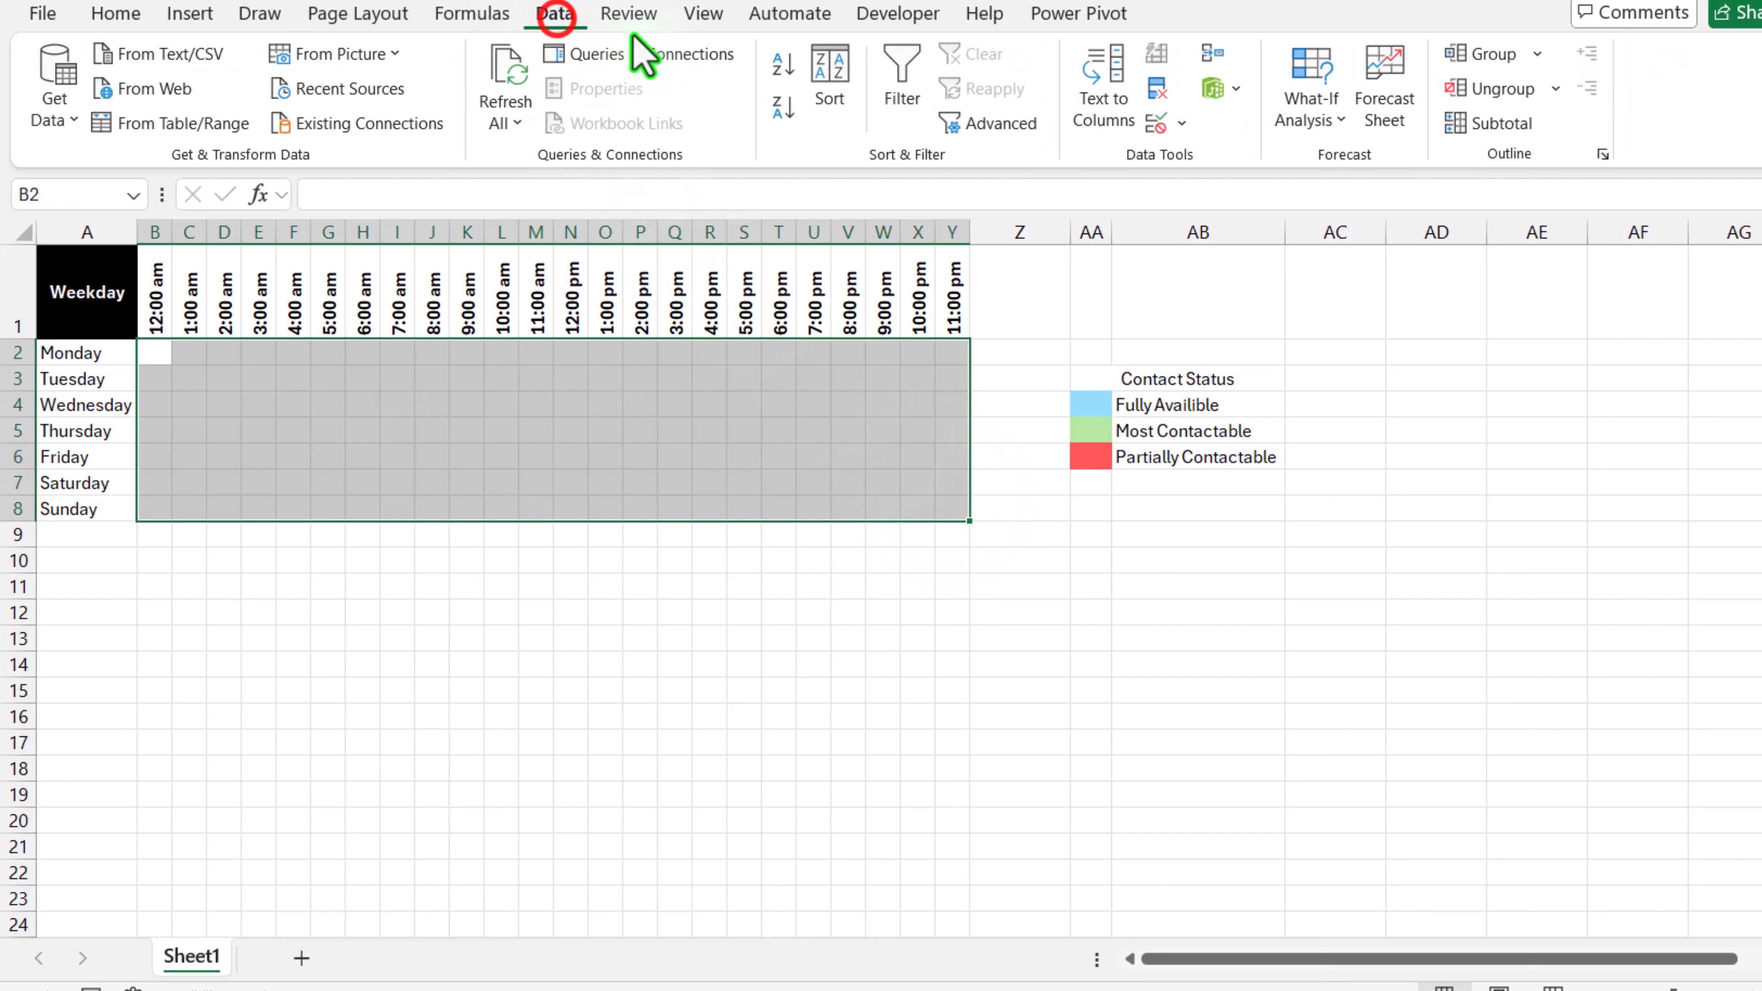
{"action": "left_click", "coordinate": [1187, 122]}
{"action": "left_click", "coordinate": [1179, 159]}
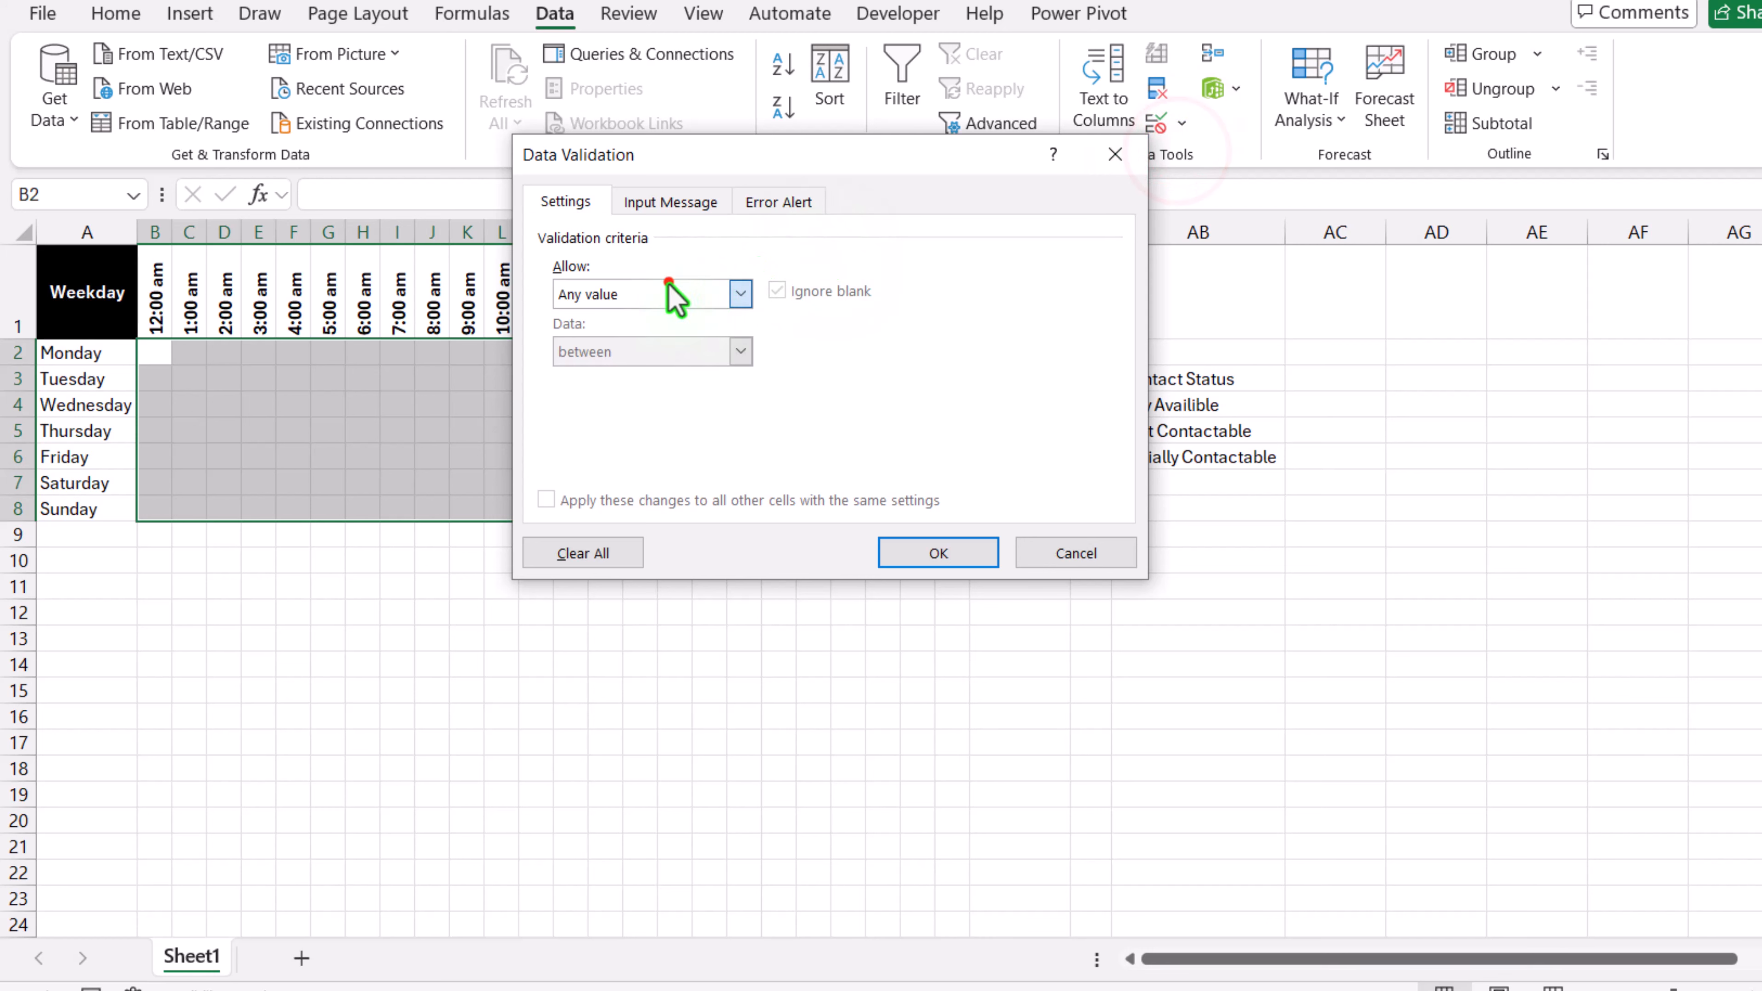
{"action": "left_click", "coordinate": [668, 289]}
{"action": "left_click", "coordinate": [614, 378]}
{"action": "left_click_drag", "start_coordinate": [760, 165], "coordinate": [668, 166]}
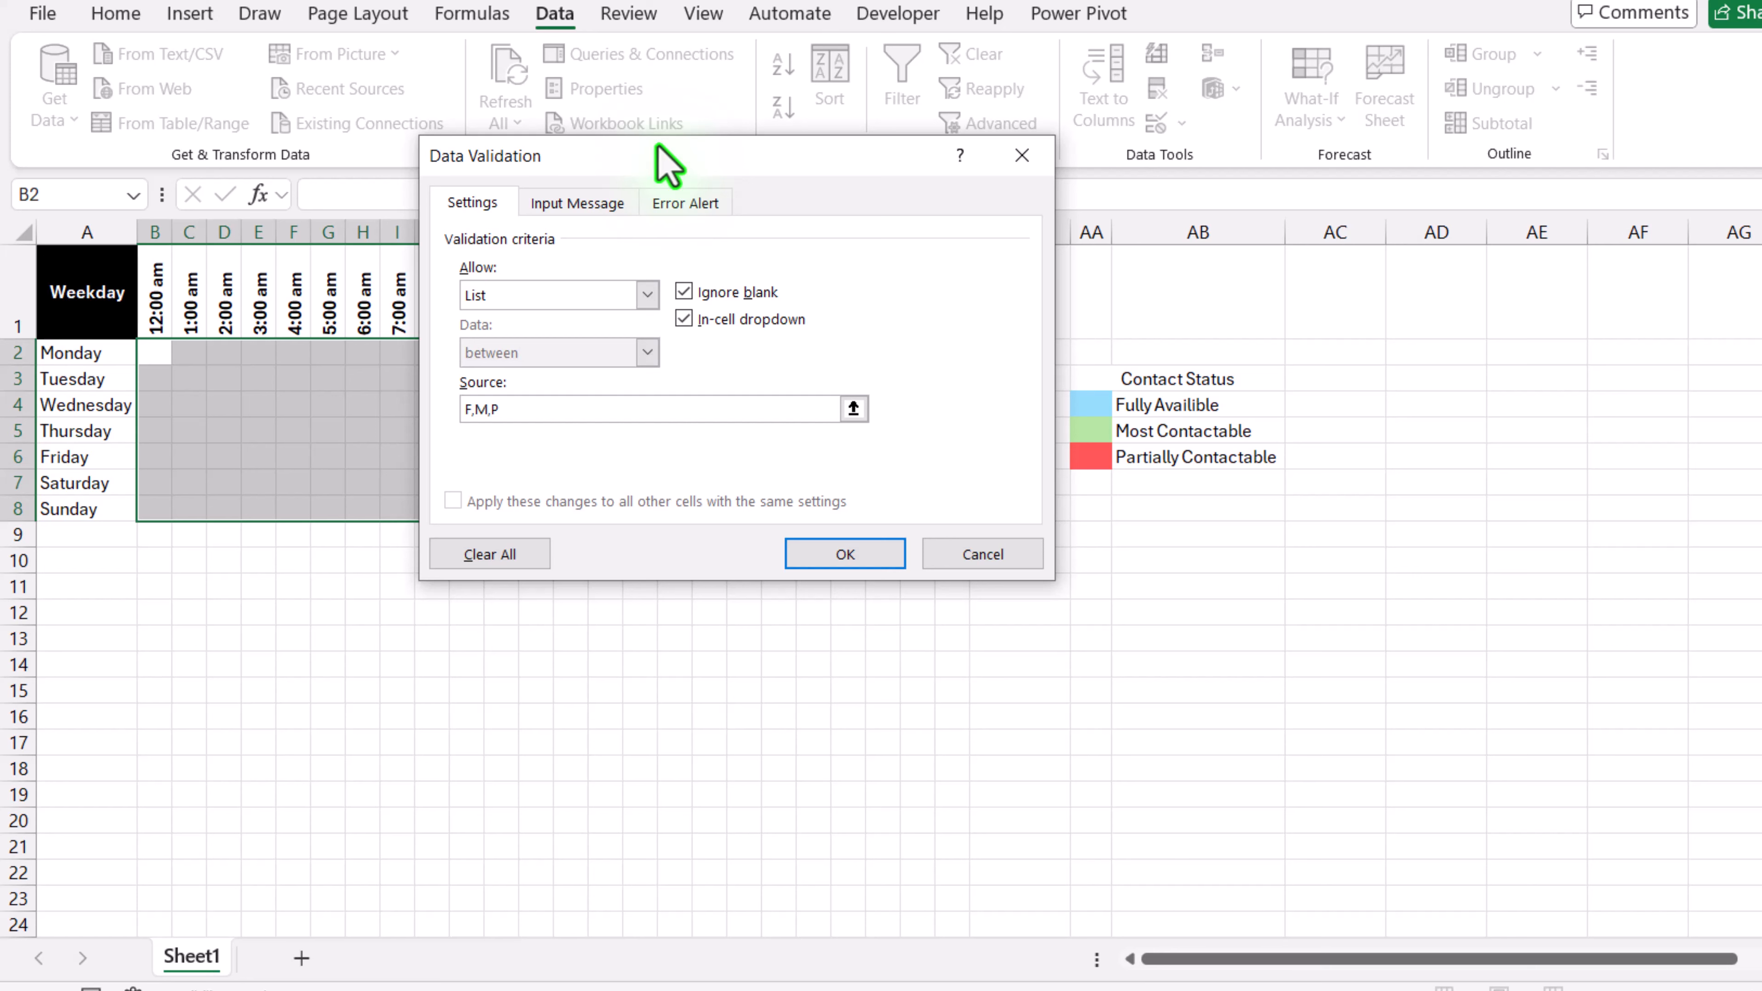
{"action": "left_click", "coordinate": [844, 553]}
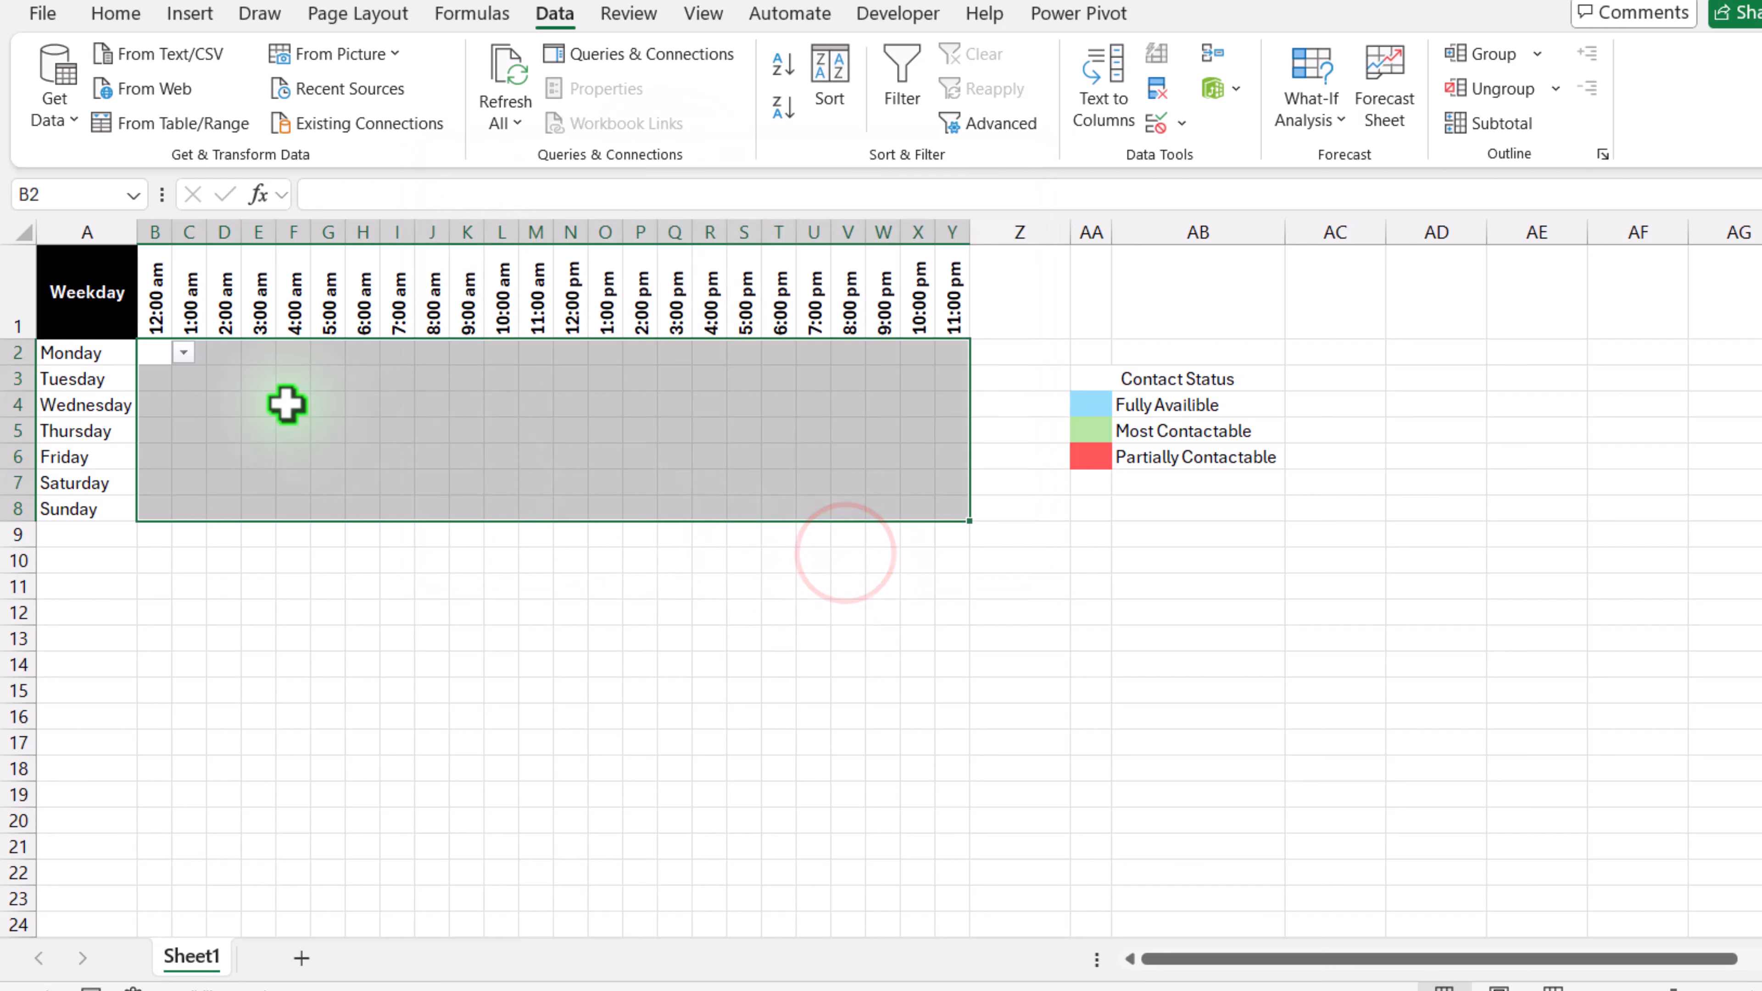
Step: Set Monday from 12:00 am to 8:00 am (B2:J2) to F
{"action": "left_click", "coordinate": [167, 379]}
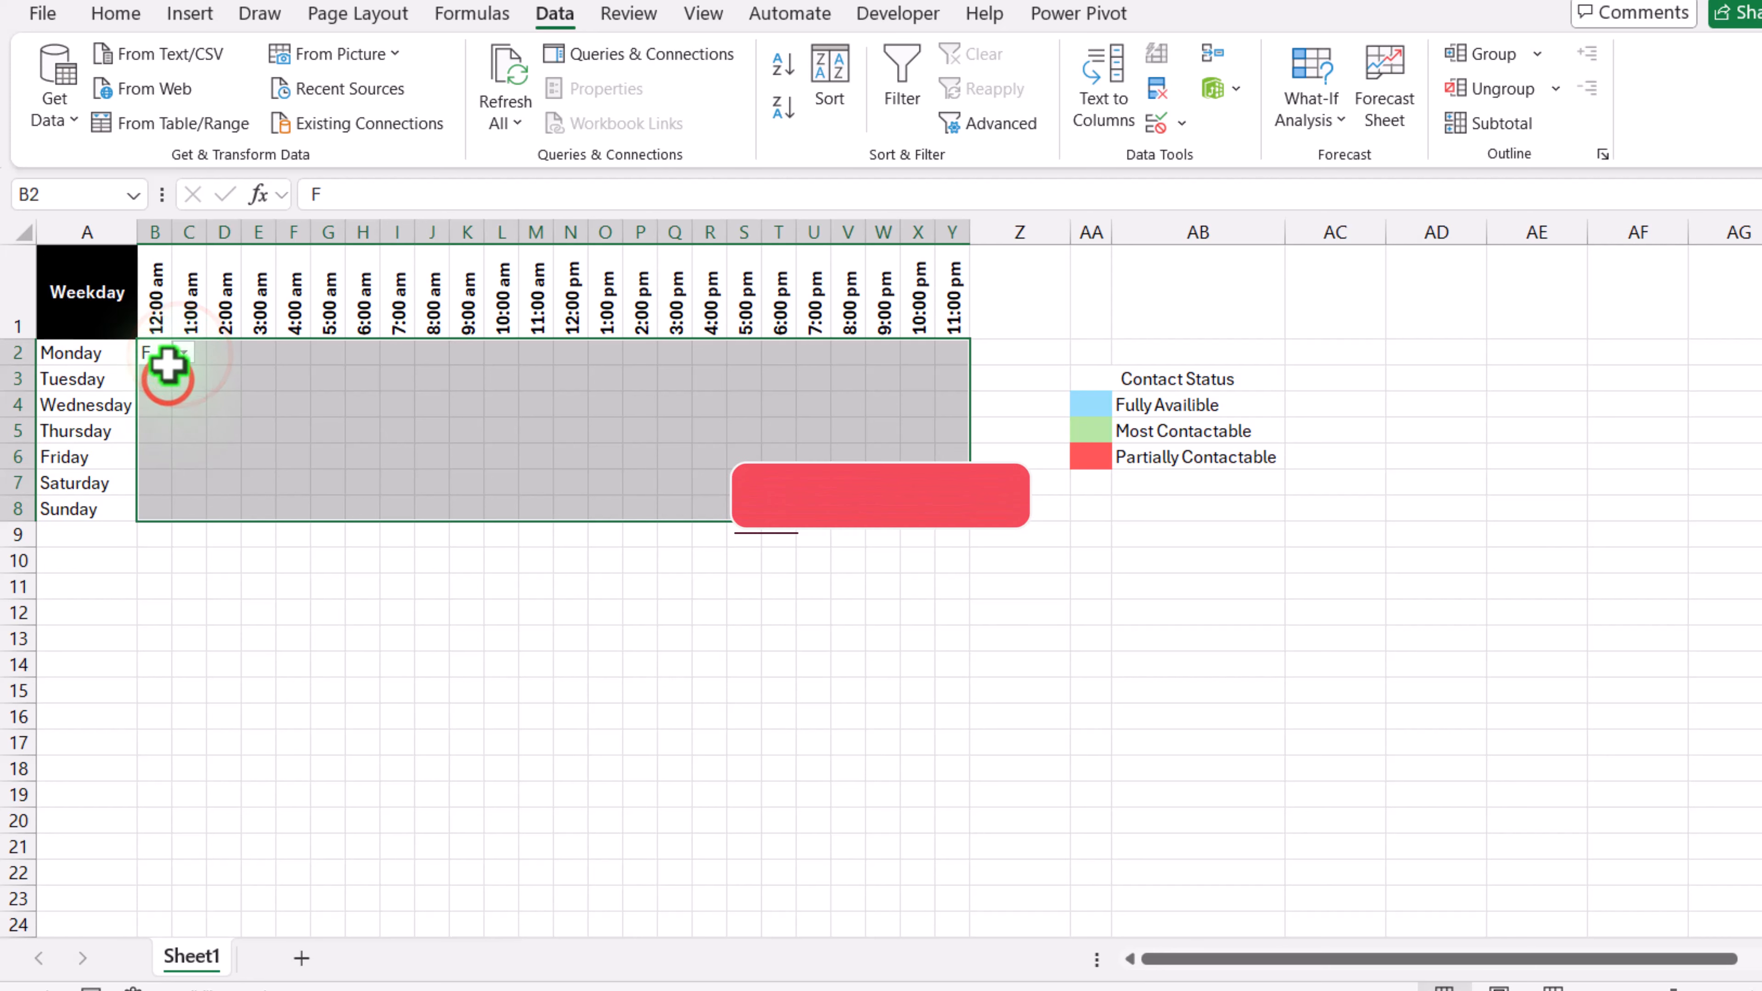
{"action": "left_click", "coordinate": [158, 357]}
{"action": "left_click_drag", "start_coordinate": [170, 365], "coordinate": [465, 356]}
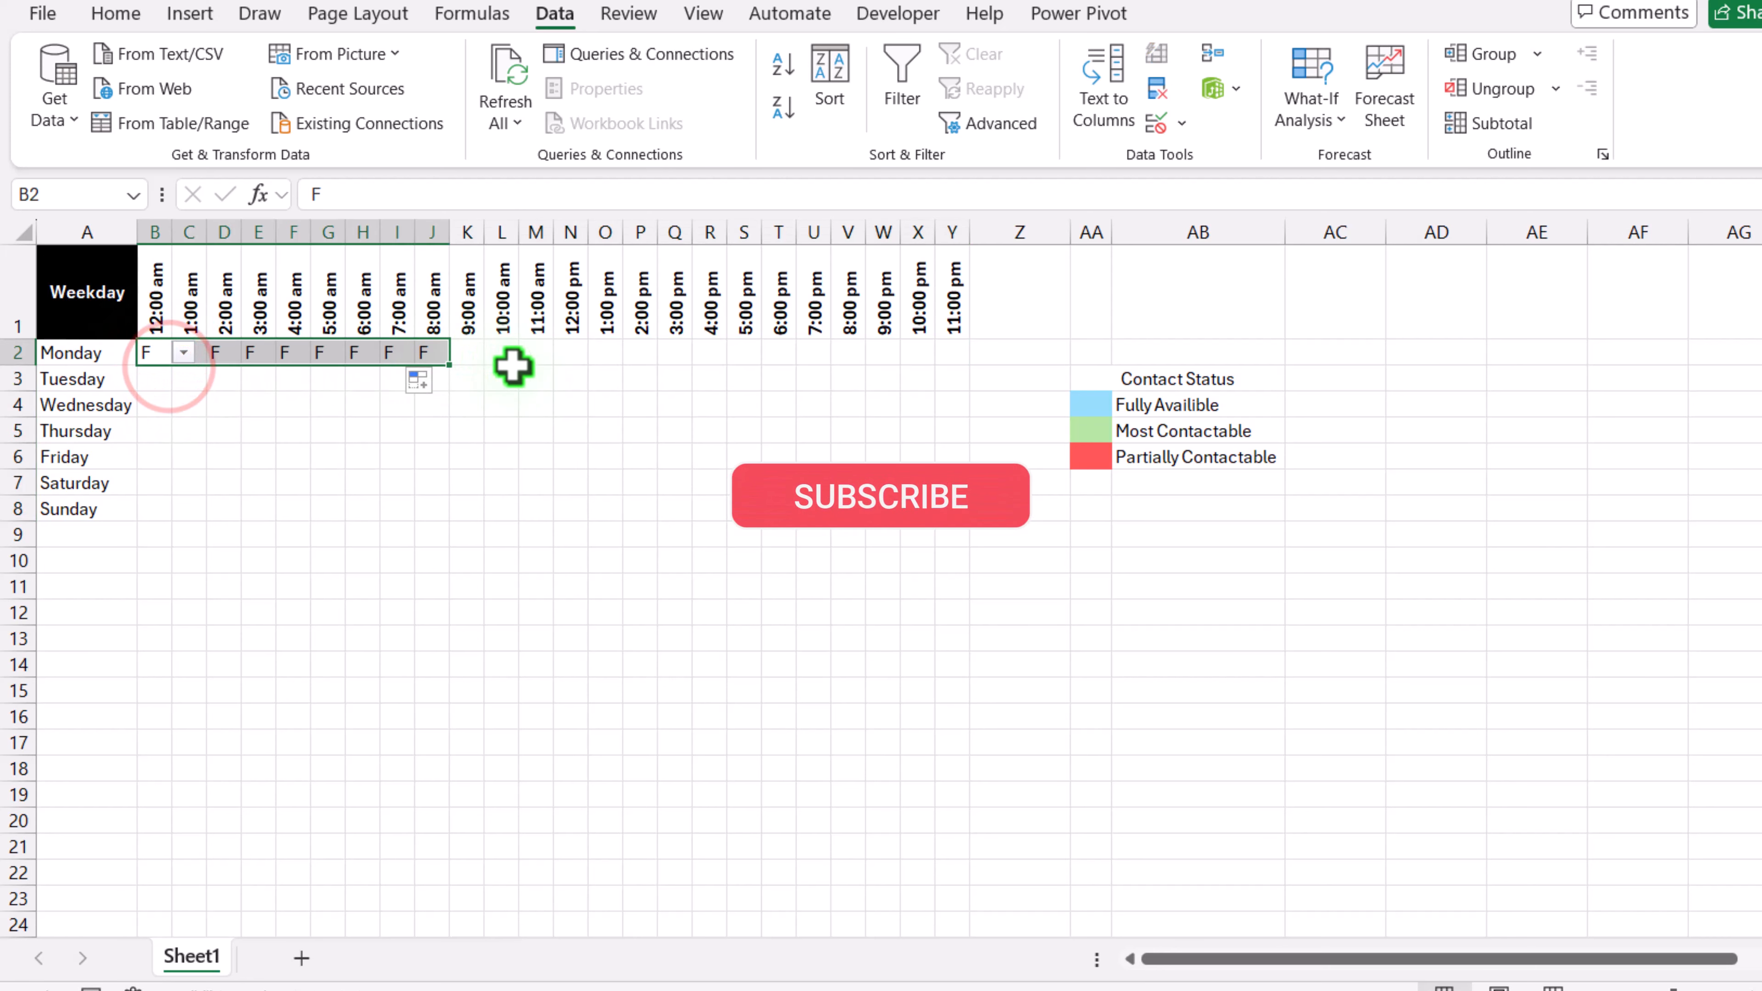
Step: Set Monday from 11:00 am to 8:00 pm (M2:V2) to M
{"action": "left_click", "coordinate": [531, 352]}
{"action": "left_click", "coordinate": [563, 355]}
{"action": "left_click", "coordinate": [533, 402]}
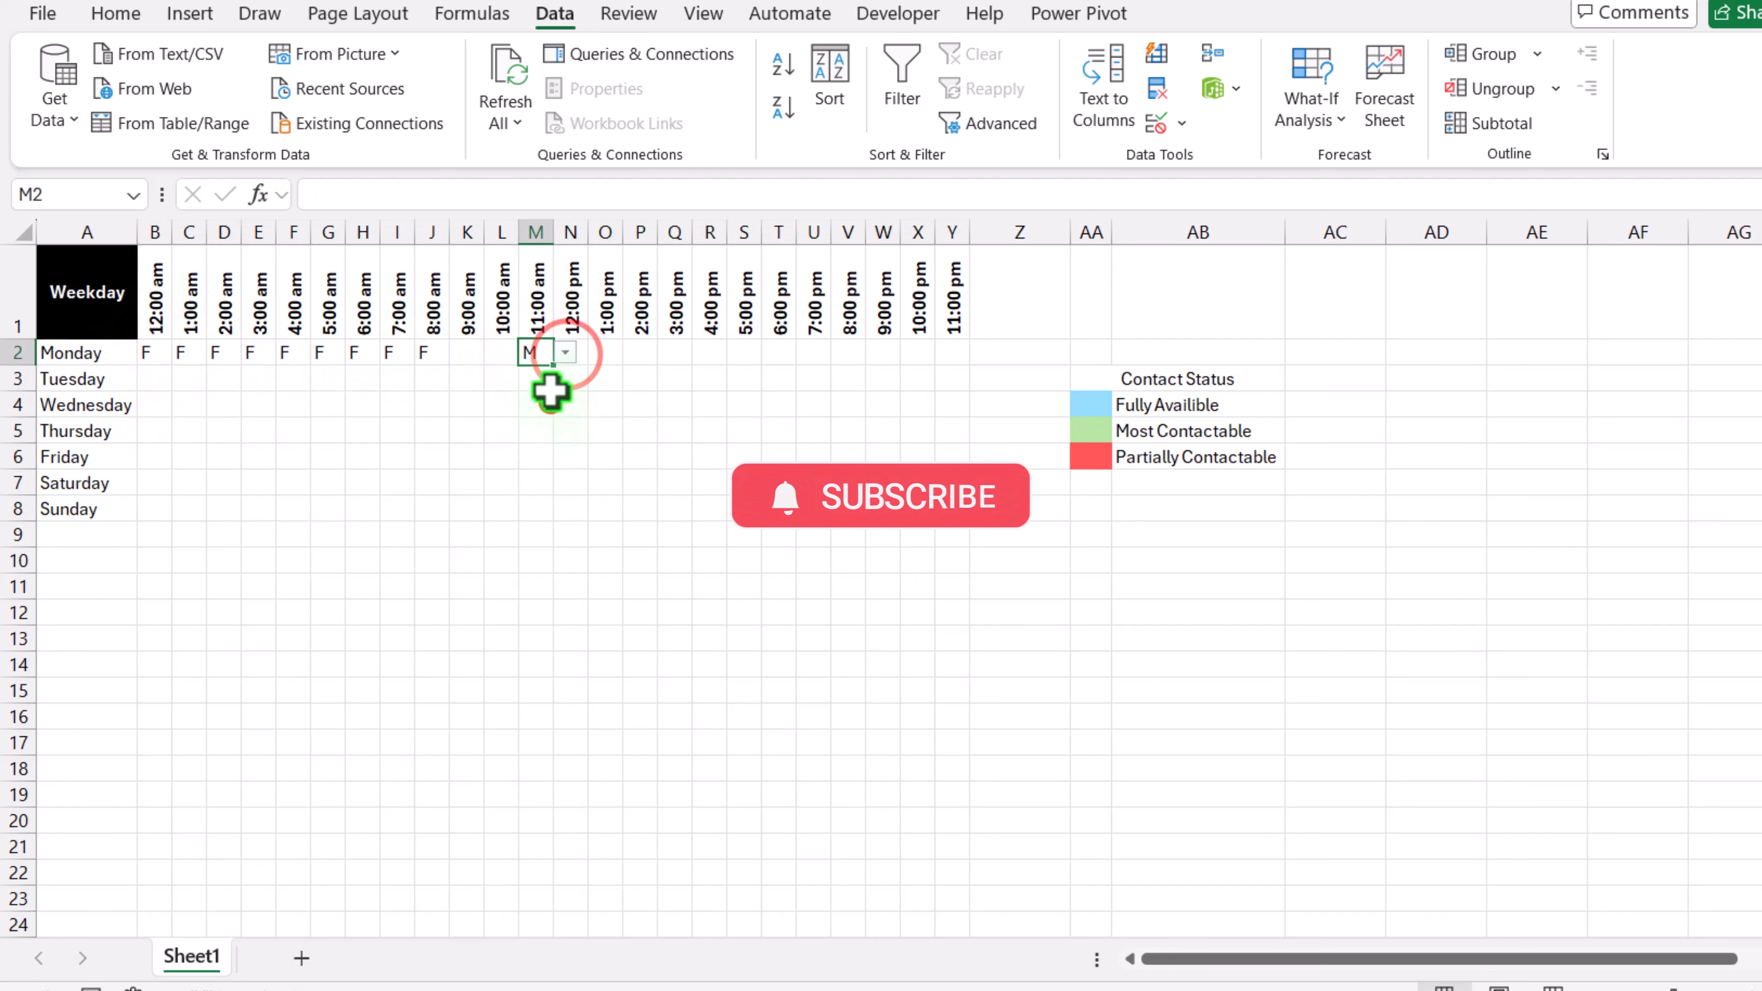
{"action": "left_click_drag", "start_coordinate": [553, 364], "coordinate": [854, 351]}
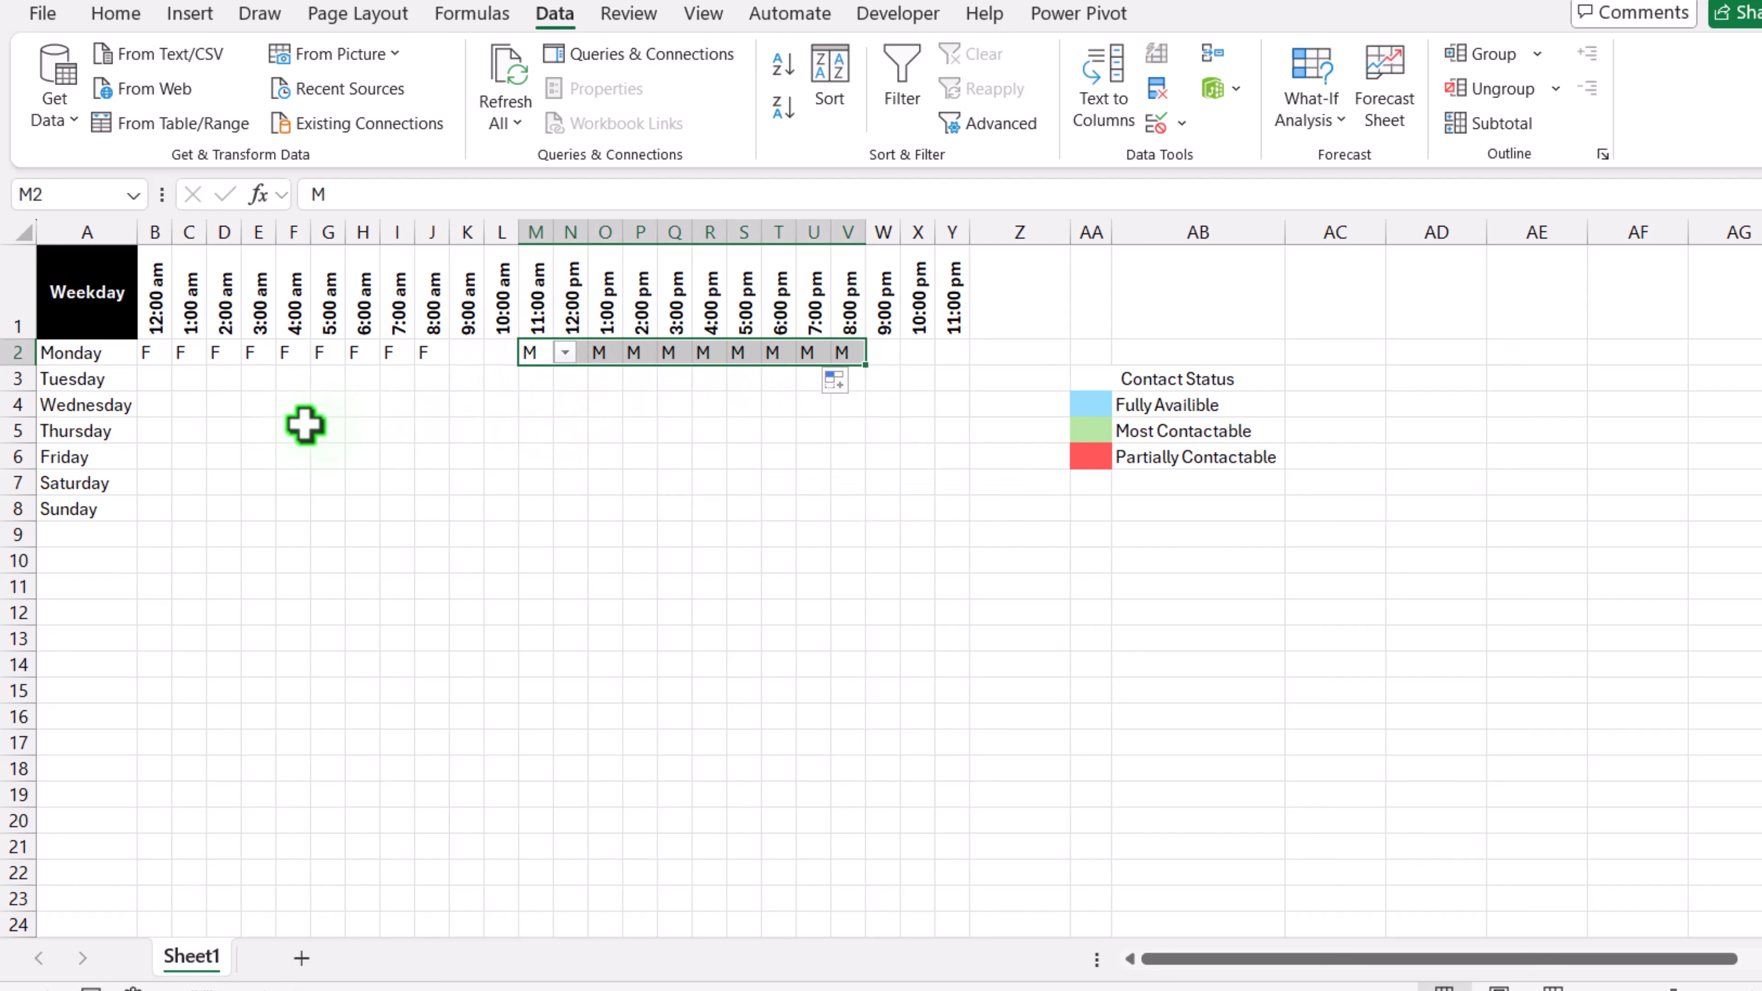
Step: Set Wednesday from 4:00 am to 11:00 am (F4:M4) to M
{"action": "left_click", "coordinate": [299, 408]}
{"action": "left_click", "coordinate": [323, 404]}
{"action": "left_click", "coordinate": [302, 448]}
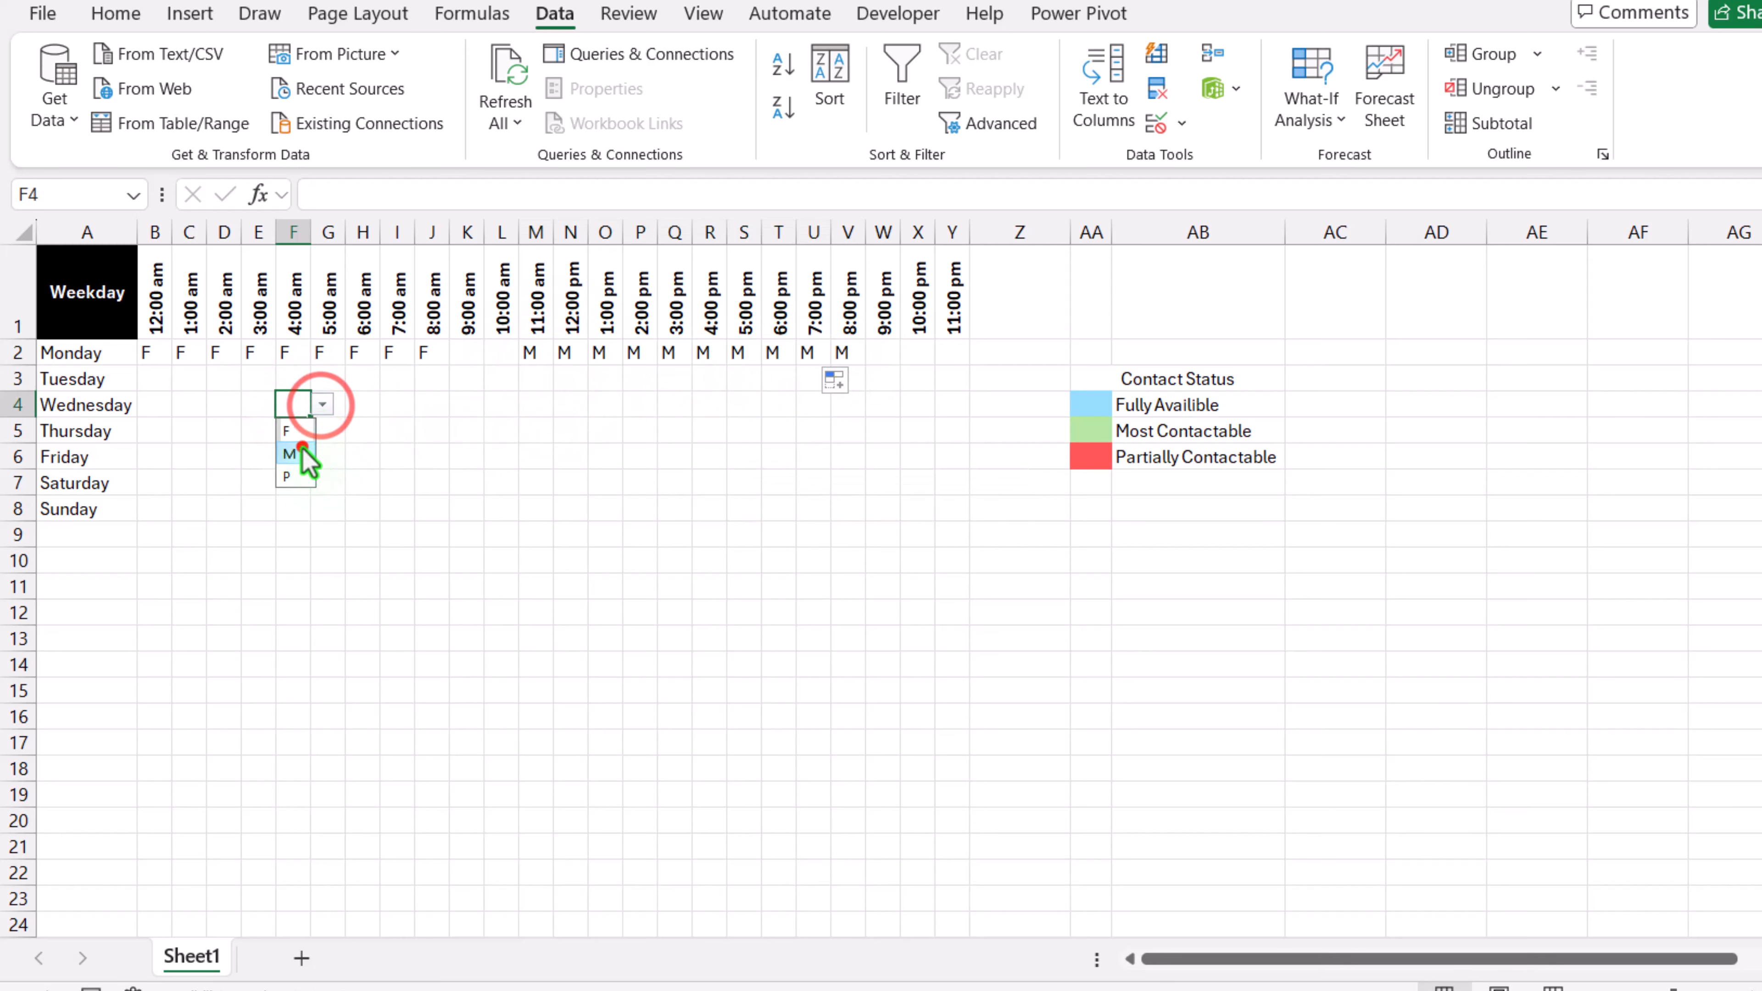
{"action": "left_click_drag", "start_coordinate": [310, 422], "coordinate": [555, 382]}
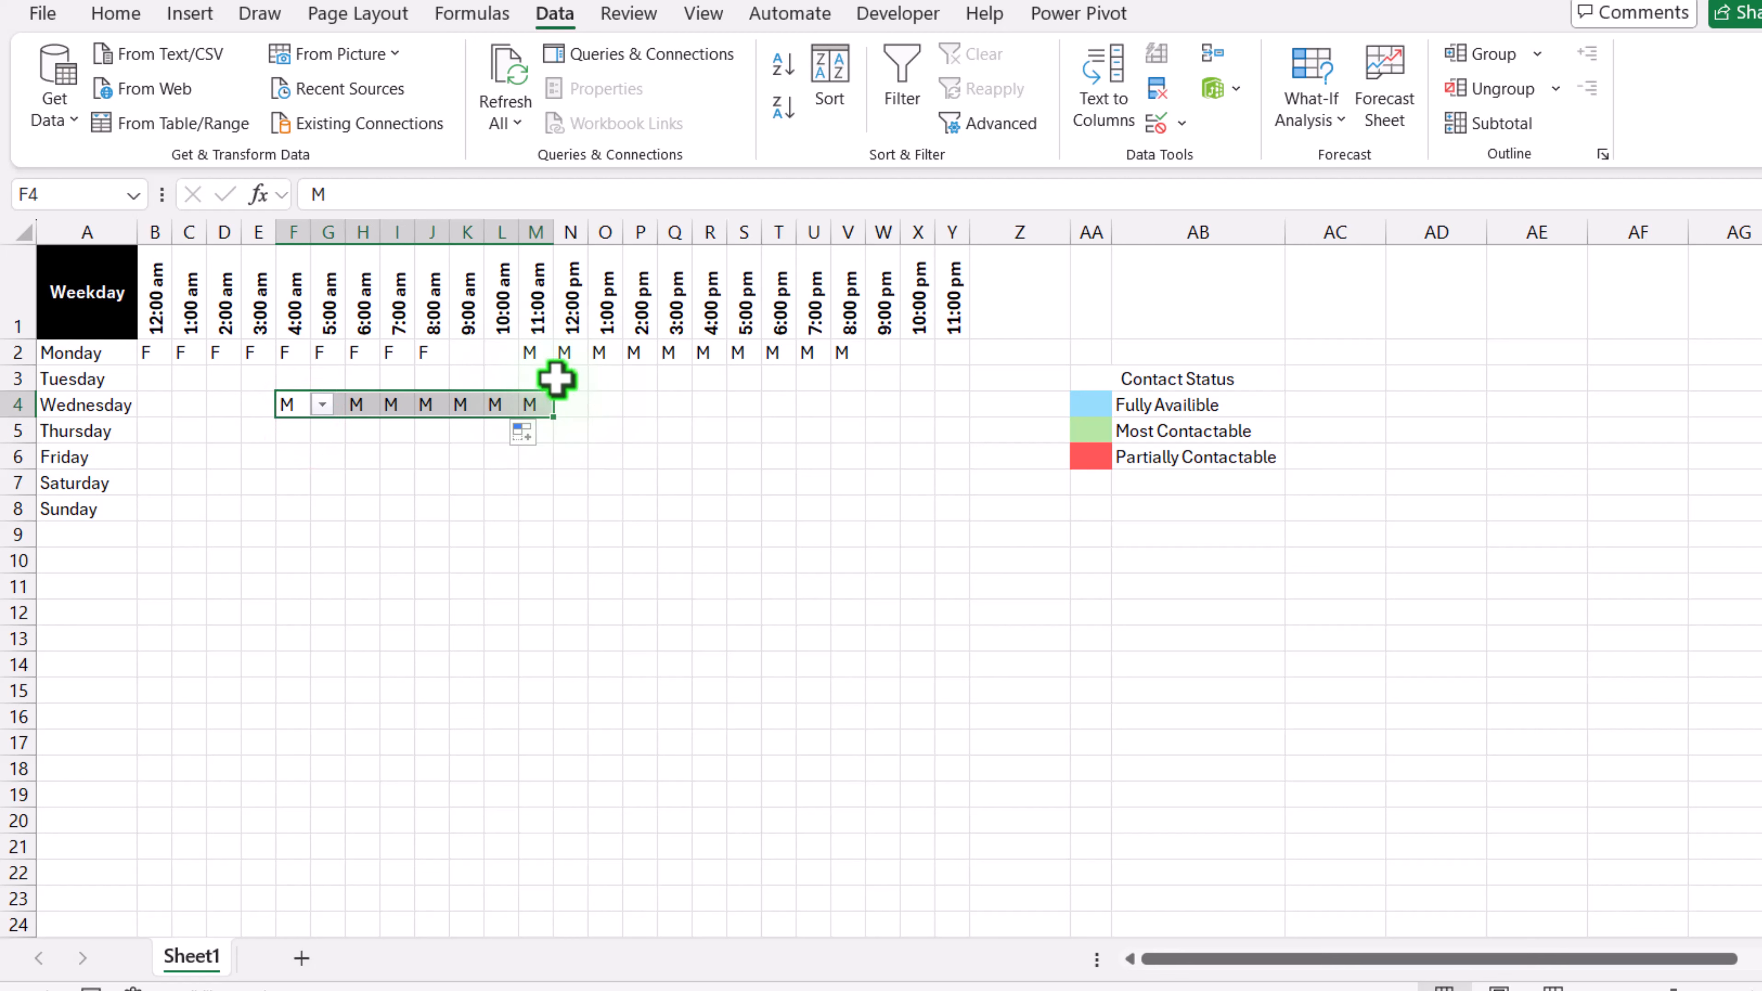
Step: Set Tuesday from 12:00 pm to 10:00 pm (N3:X3) to P
{"action": "left_click", "coordinate": [564, 378]}
{"action": "left_click", "coordinate": [598, 379]}
{"action": "left_click", "coordinate": [579, 436]}
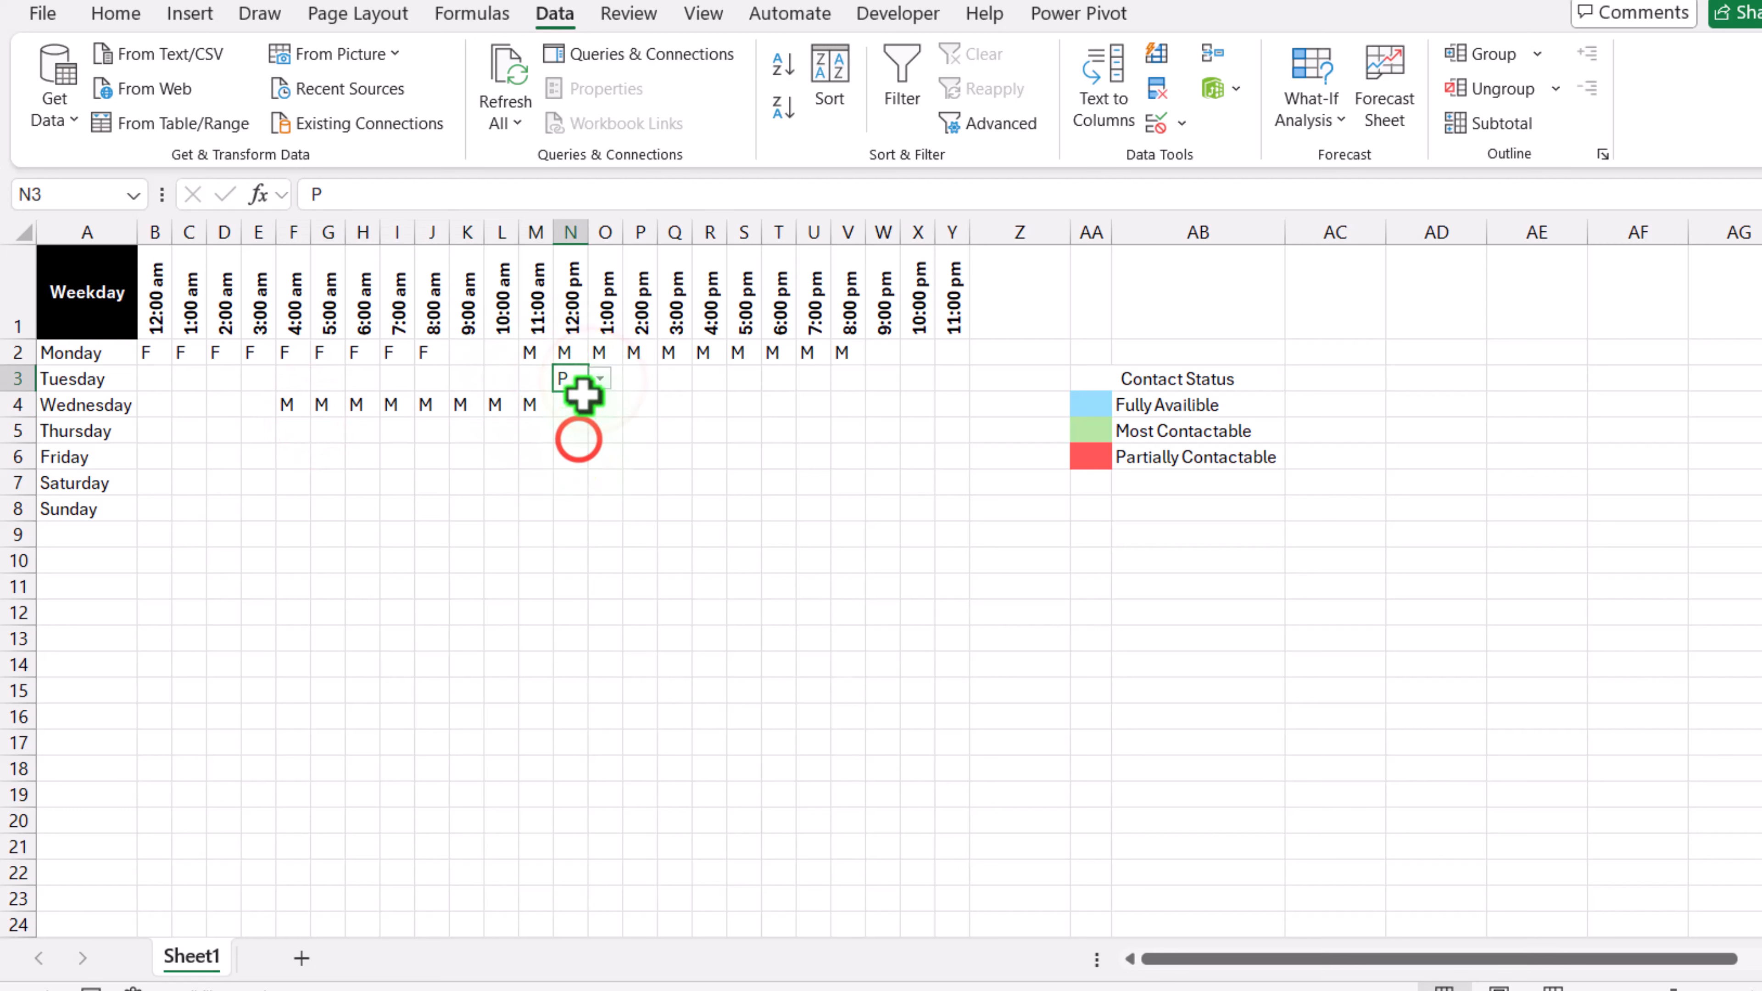
{"action": "left_click_drag", "start_coordinate": [785, 397], "coordinate": [929, 390]}
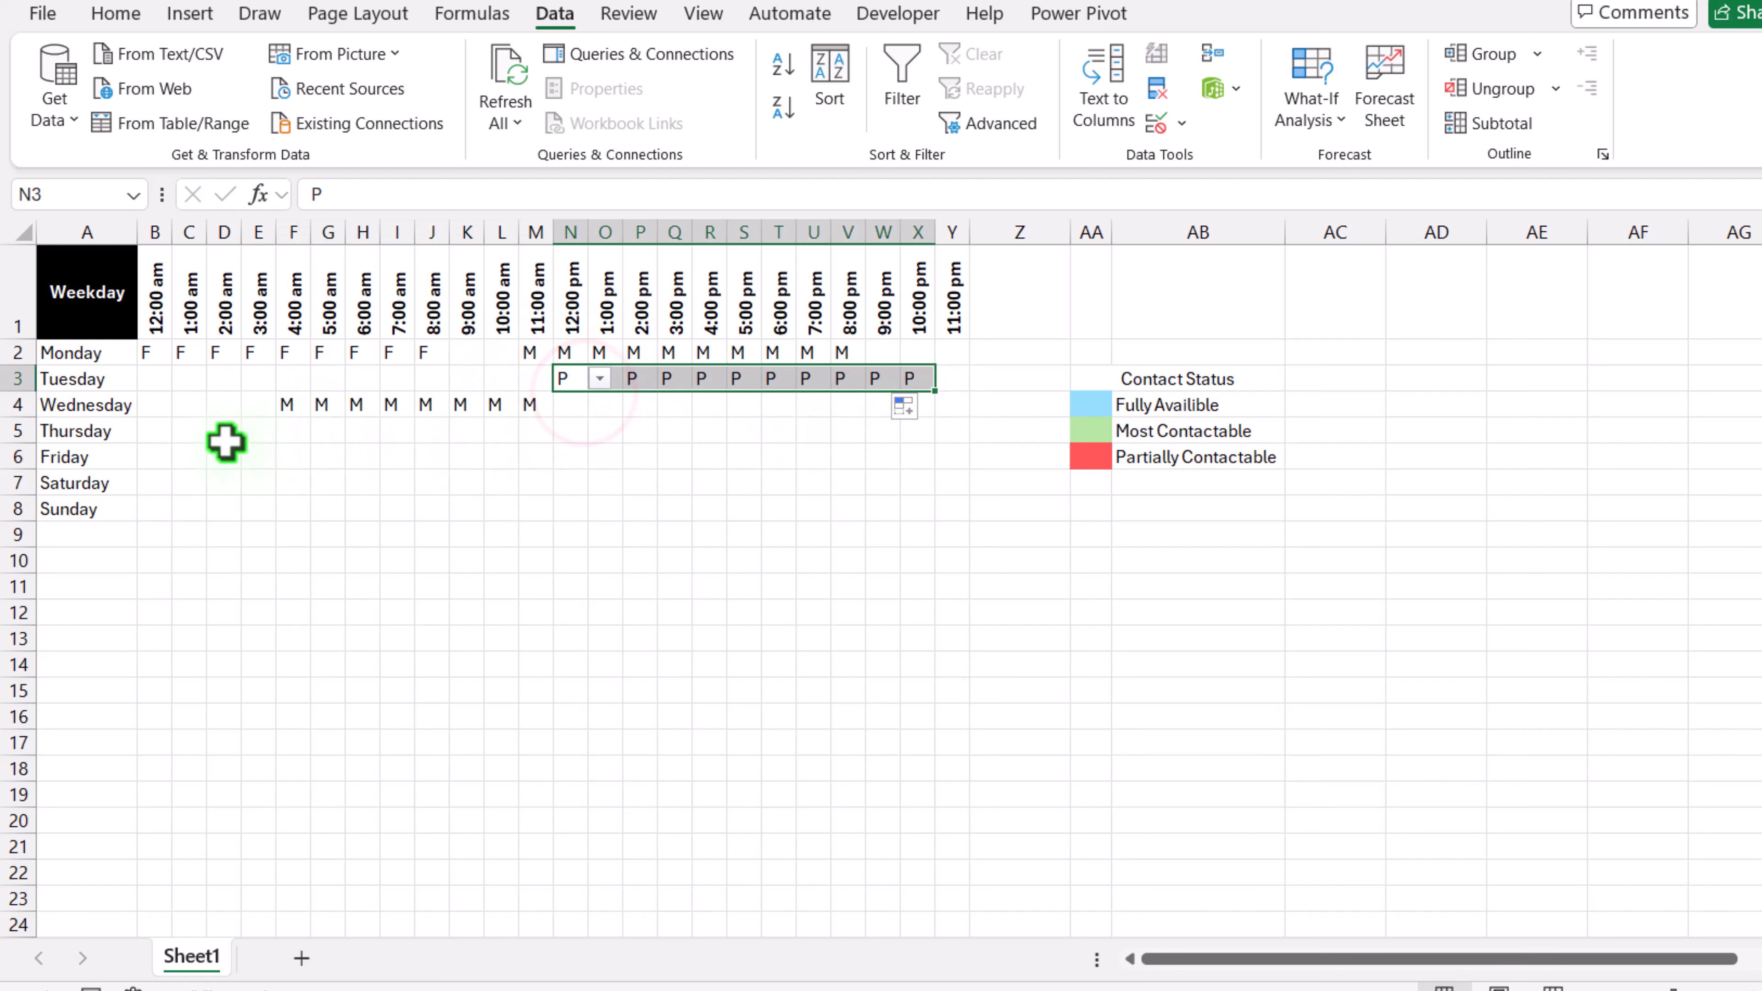
Step: Set Thursday from 1:00 am to 4:00 pm (C5:R5) to P
{"action": "left_click", "coordinate": [194, 431]}
{"action": "left_click", "coordinate": [218, 430]}
{"action": "left_click", "coordinate": [196, 494]}
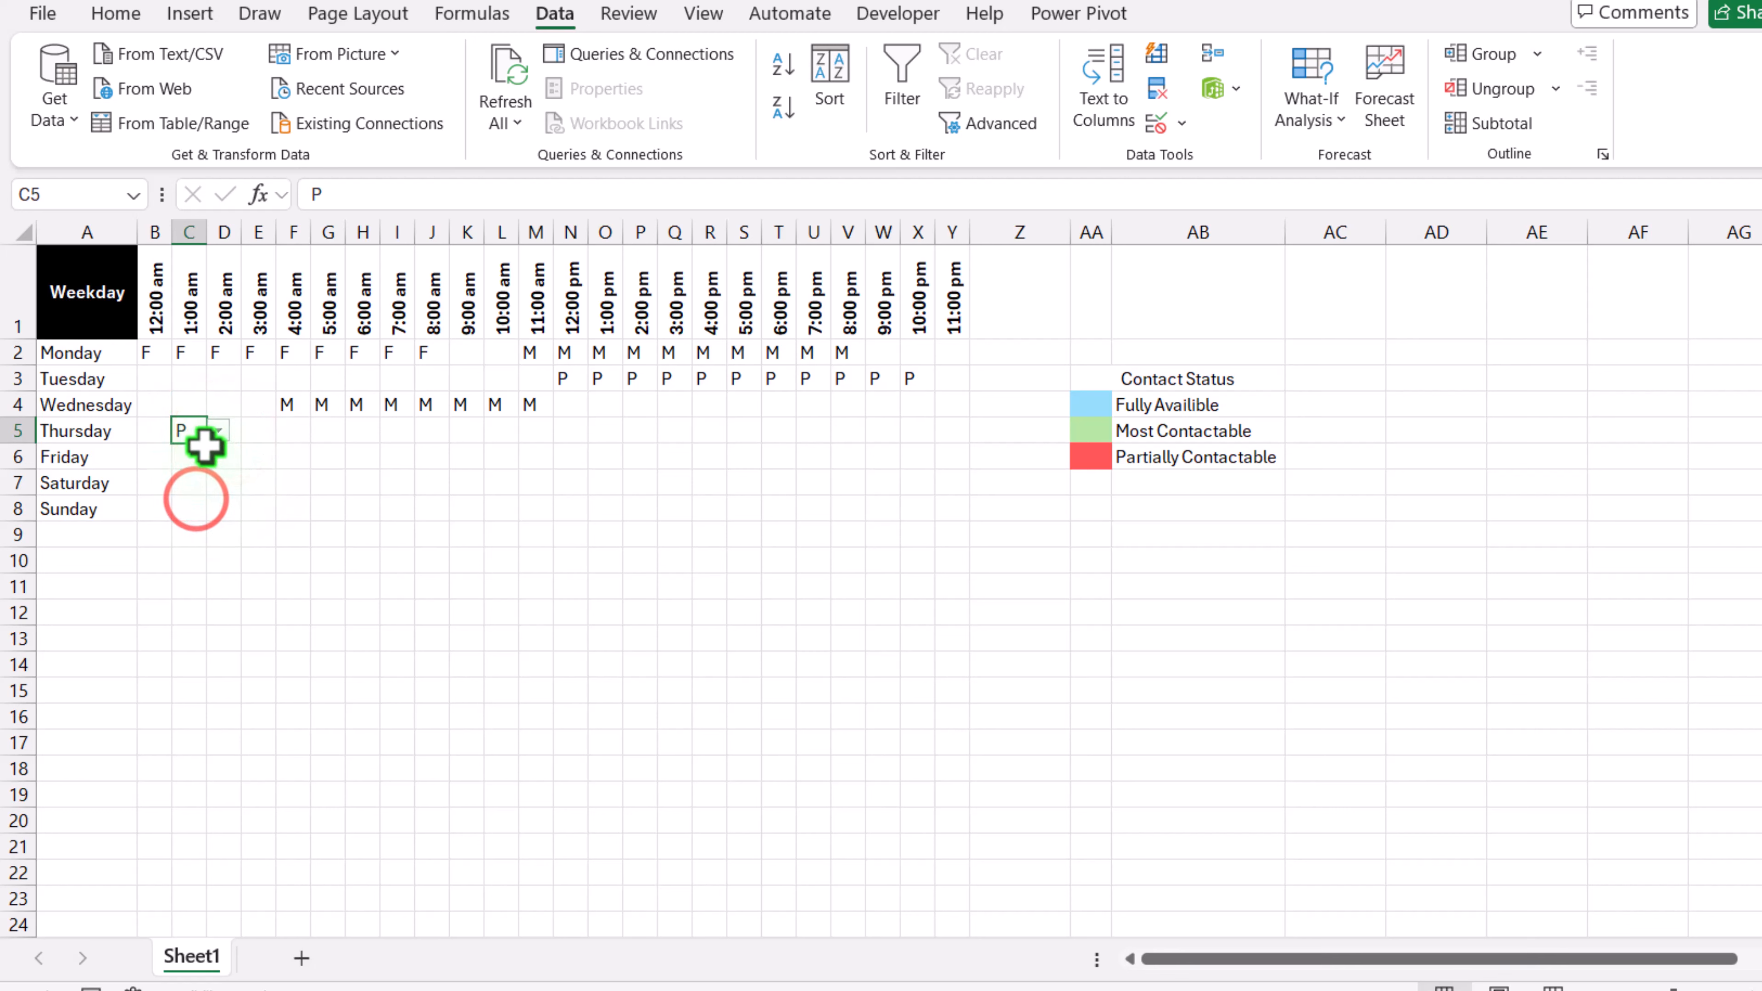
{"action": "left_click_drag", "start_coordinate": [206, 442], "coordinate": [721, 445]}
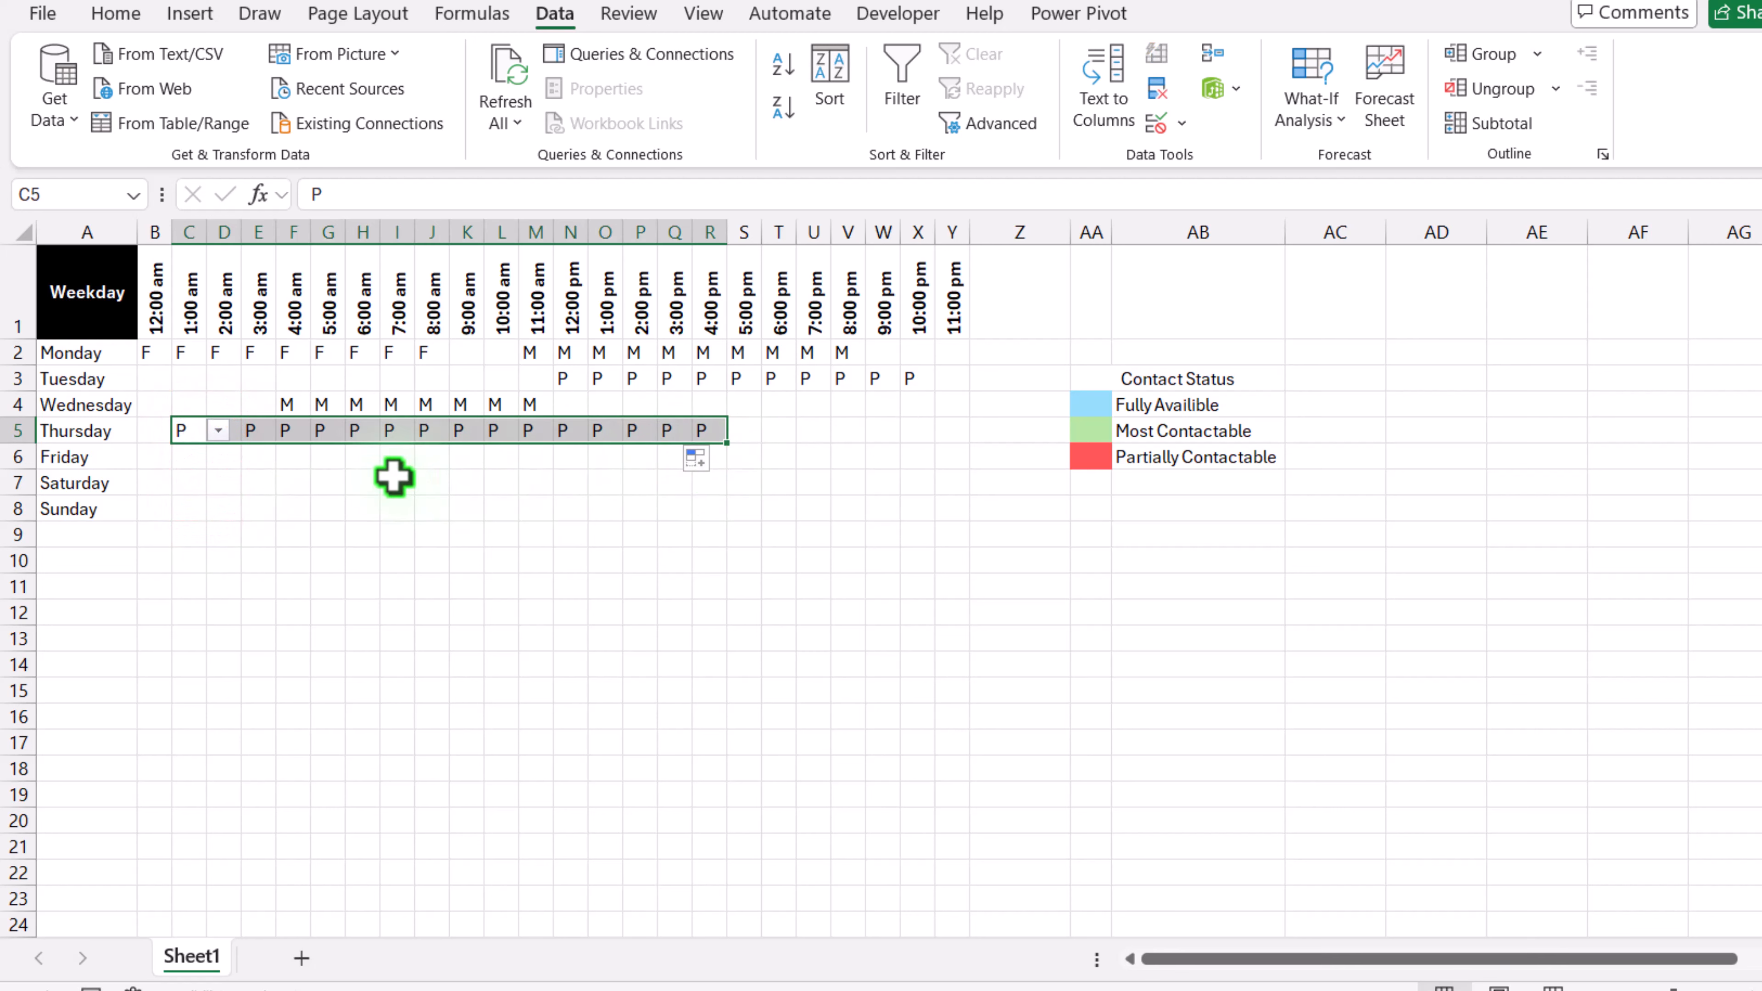
Step: Set Friday to F from 4:00 am to 5:00 pm (F6:S6) and M from 6:00 pm to 11:00 pm (T6:Y6)
{"action": "left_click", "coordinate": [304, 464]}
{"action": "left_click", "coordinate": [323, 456]}
{"action": "left_click", "coordinate": [312, 484]}
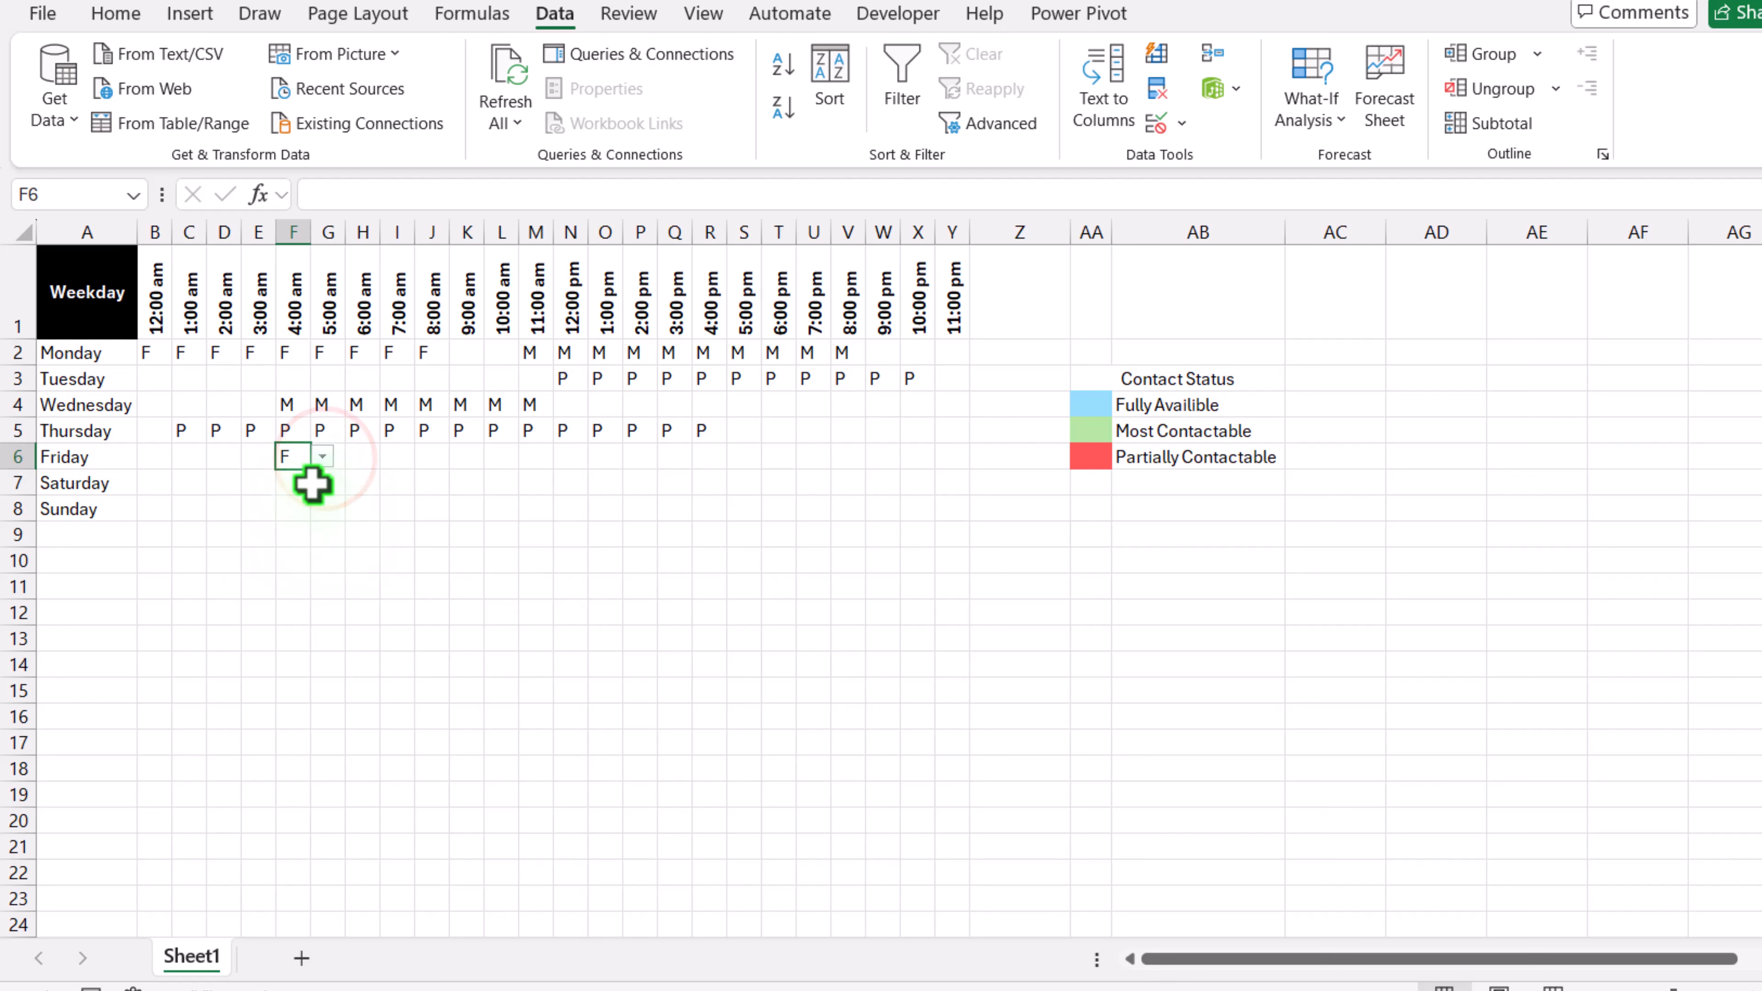
{"action": "left_click_drag", "start_coordinate": [316, 473], "coordinate": [951, 472]}
{"action": "left_click", "coordinate": [780, 457]}
{"action": "left_click", "coordinate": [807, 456]}
{"action": "left_click", "coordinate": [776, 506]}
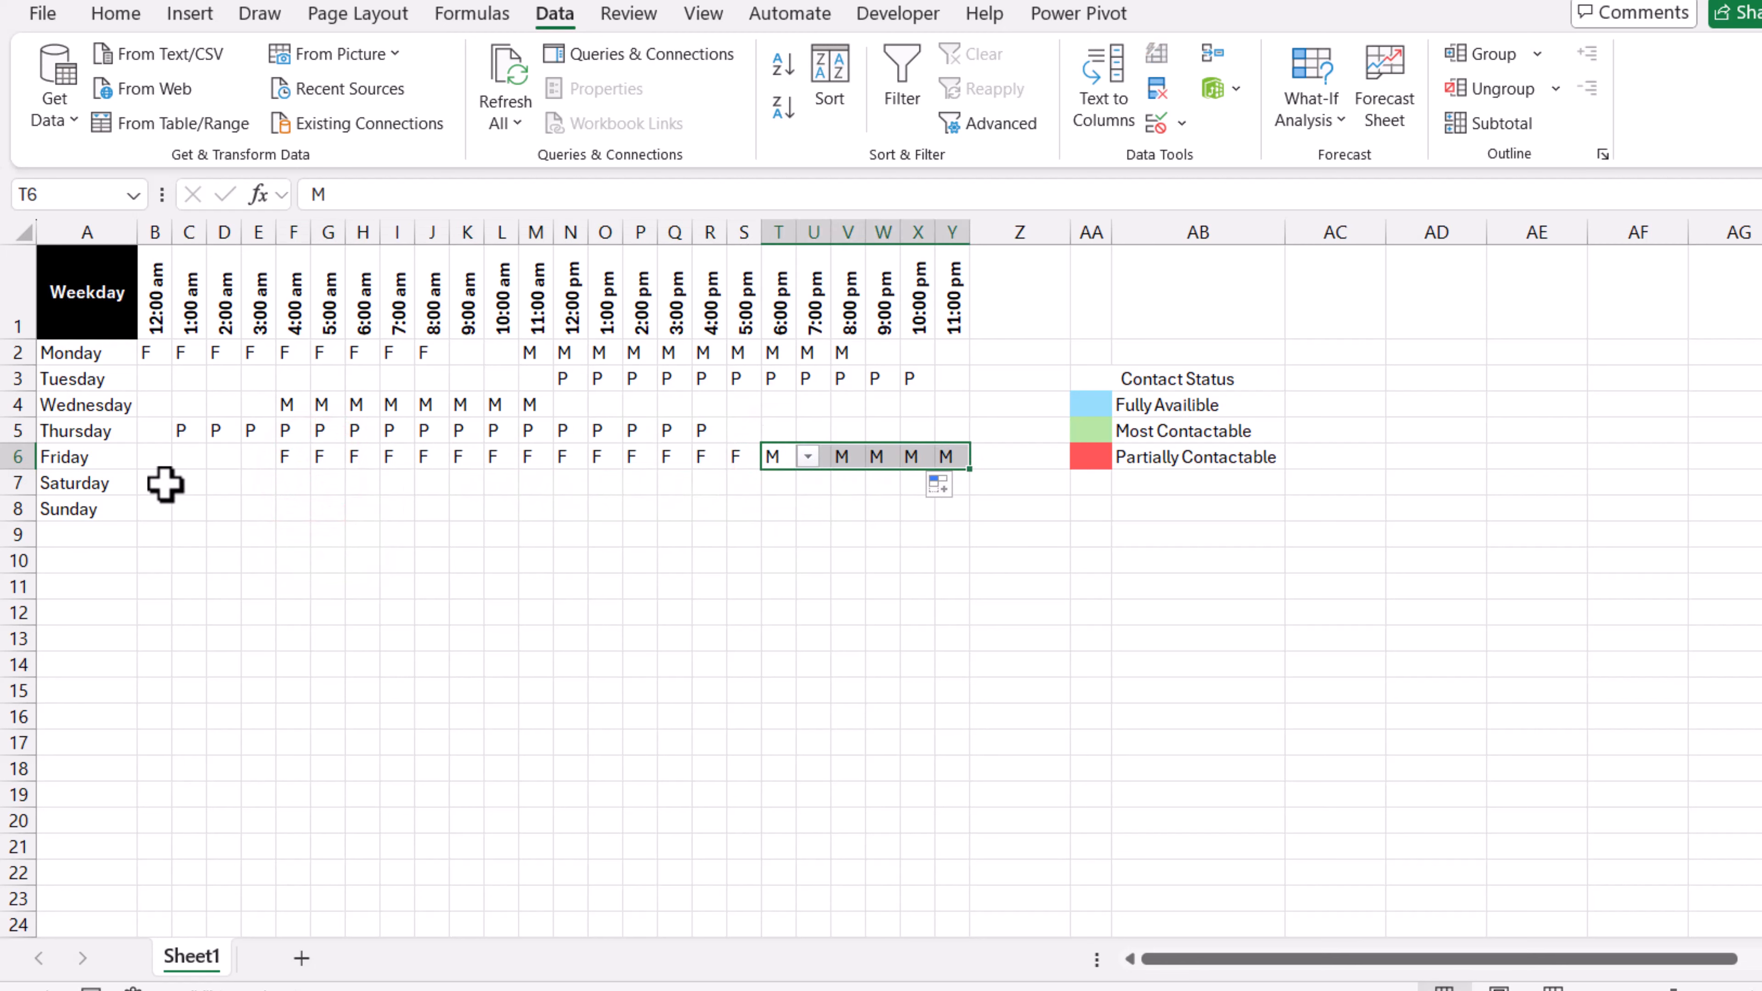
Step: Set Saturday to P from 12:00 am to 1:00 pm (B7:O7) and M from 7:00 pm to 11:00 pm (U7:Y7)
{"action": "left_click", "coordinate": [160, 484]}
{"action": "left_click", "coordinate": [183, 483]}
{"action": "left_click", "coordinate": [159, 554]}
{"action": "left_click_drag", "start_coordinate": [173, 497], "coordinate": [641, 486]}
{"action": "left_click", "coordinate": [813, 481]}
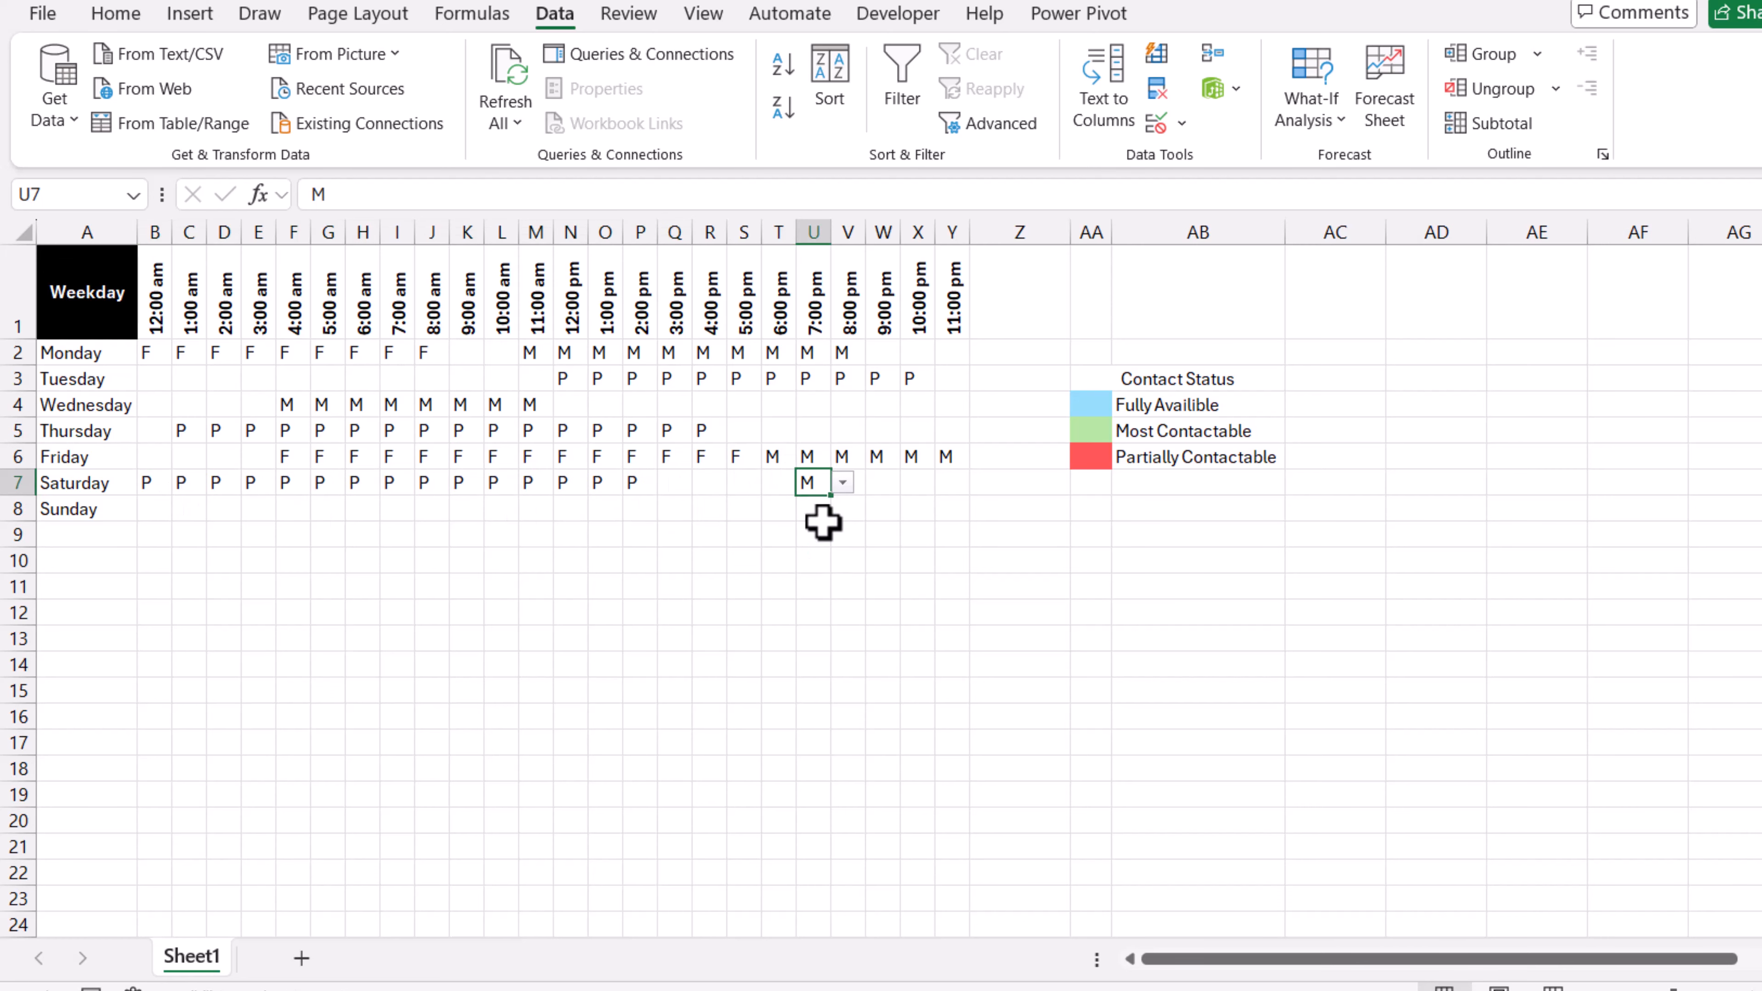
{"action": "left_click_drag", "start_coordinate": [965, 500], "coordinate": [959, 488]}
Step: Hide the worksheet gridlines
{"action": "left_click", "coordinate": [703, 13]}
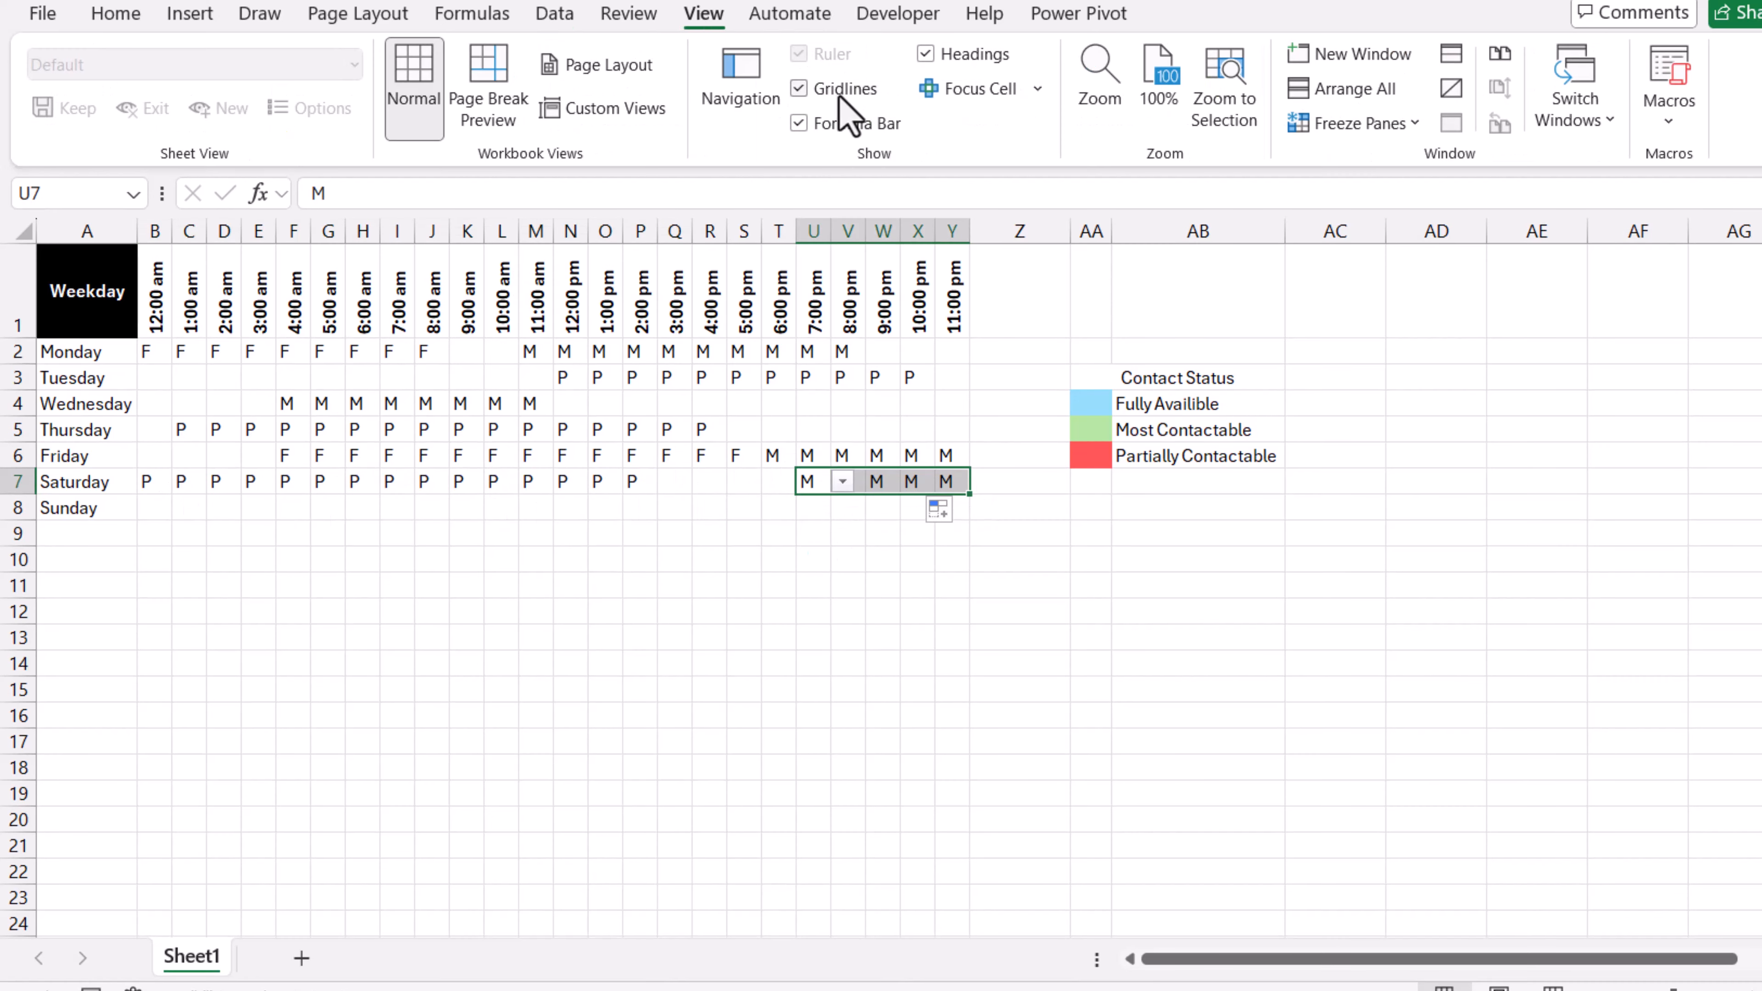
{"action": "left_click", "coordinate": [832, 88]}
Step: Fill the hour headers B1:Y1 and the weekday names A2:A8 with light grey
{"action": "left_click", "coordinate": [149, 295]}
{"action": "left_click_drag", "start_coordinate": [192, 298], "coordinate": [956, 299]}
{"action": "left_click", "coordinate": [111, 15]}
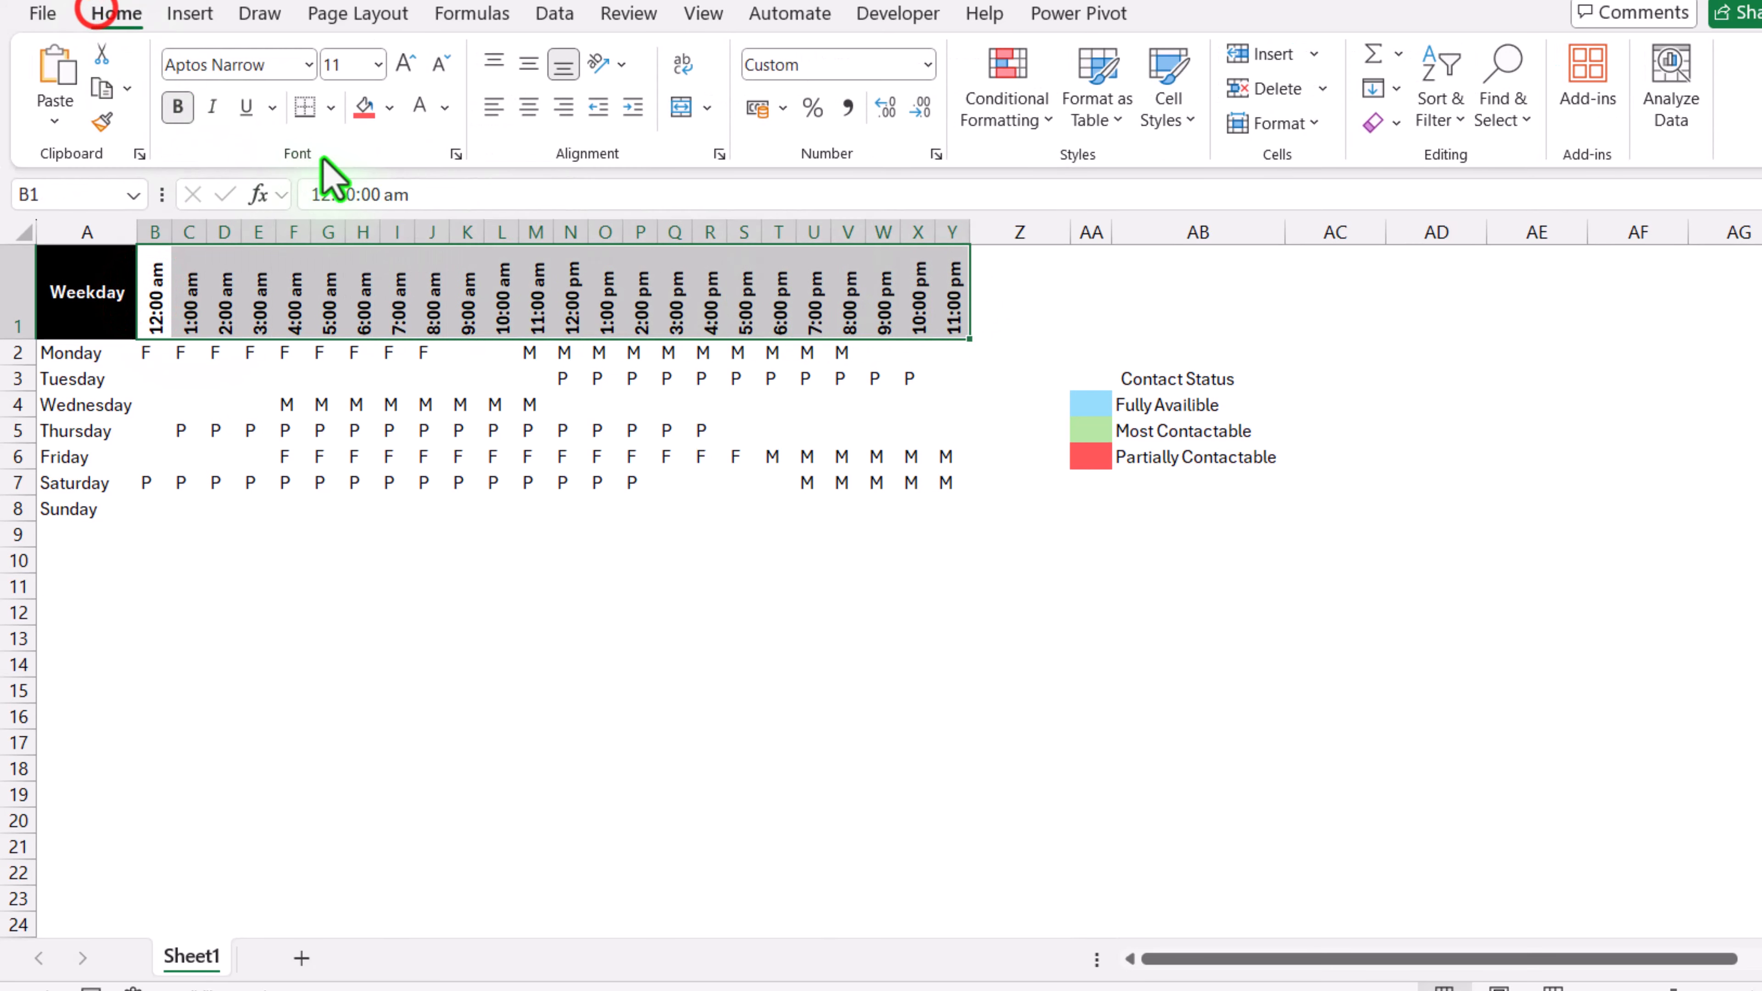
{"action": "left_click", "coordinate": [389, 107]}
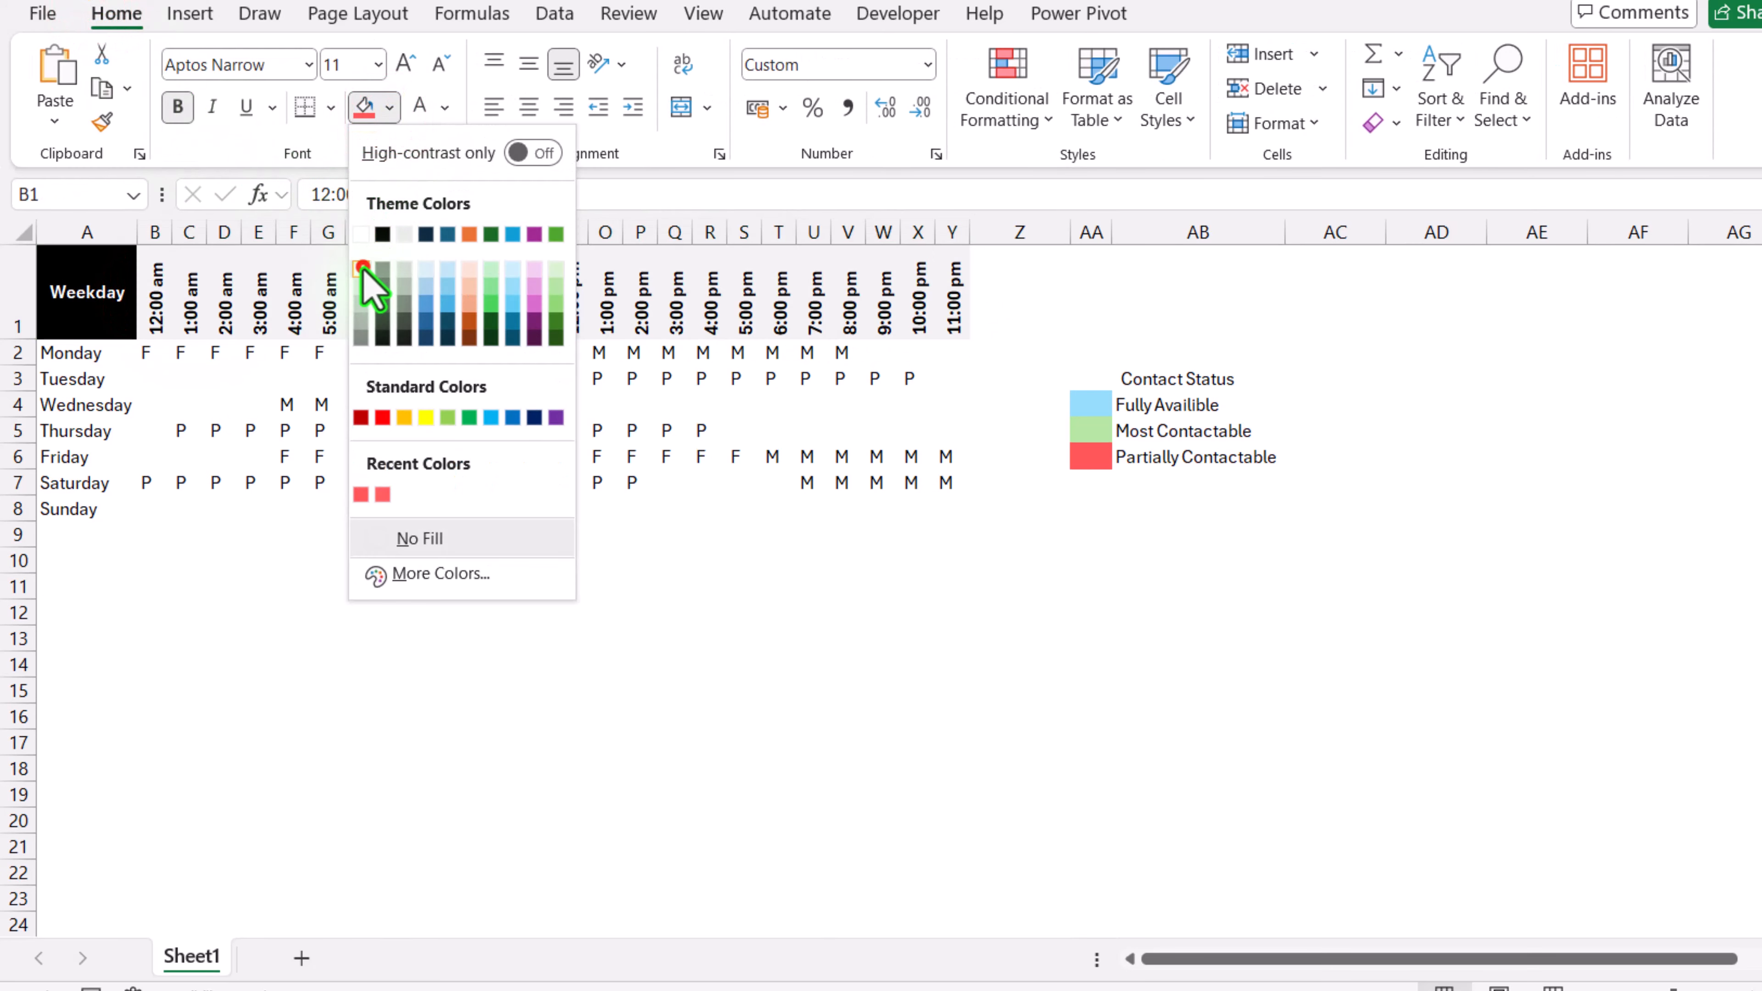
{"action": "left_click", "coordinate": [364, 268]}
{"action": "left_click_drag", "start_coordinate": [106, 354], "coordinate": [87, 503]}
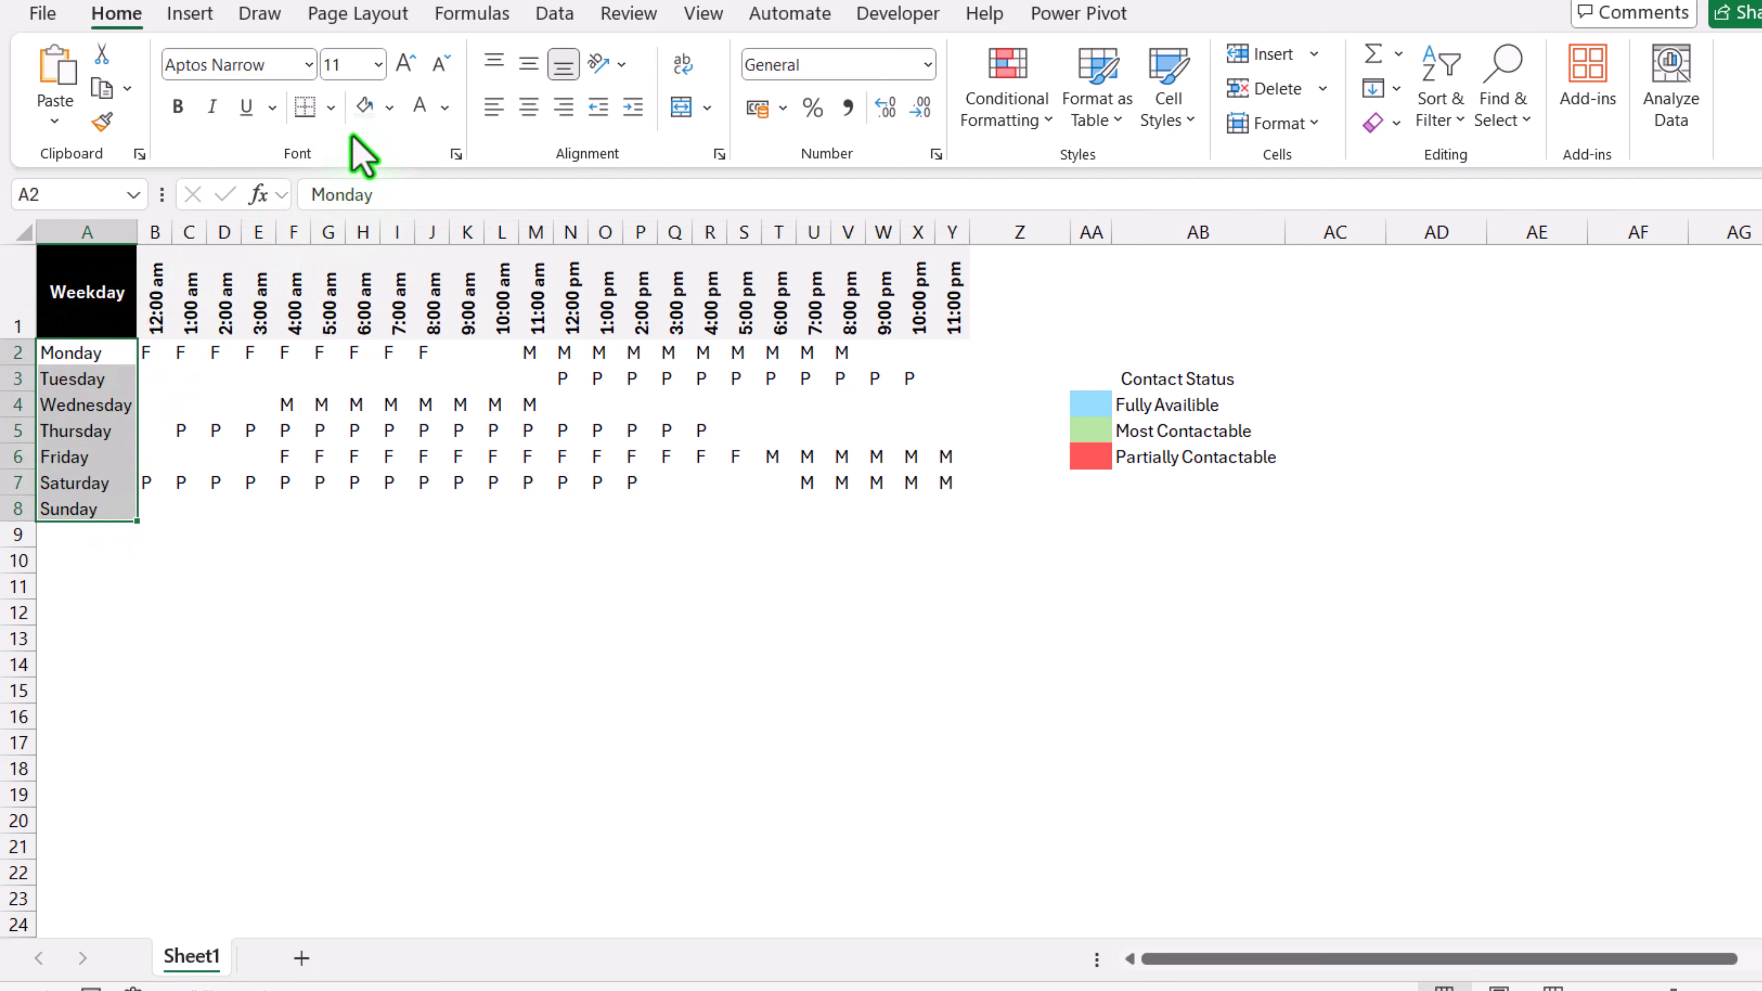
{"action": "left_click", "coordinate": [360, 106]}
Step: Apply All Borders to the status grid B2:Y8
{"action": "left_click_drag", "start_coordinate": [145, 352], "coordinate": [949, 506]}
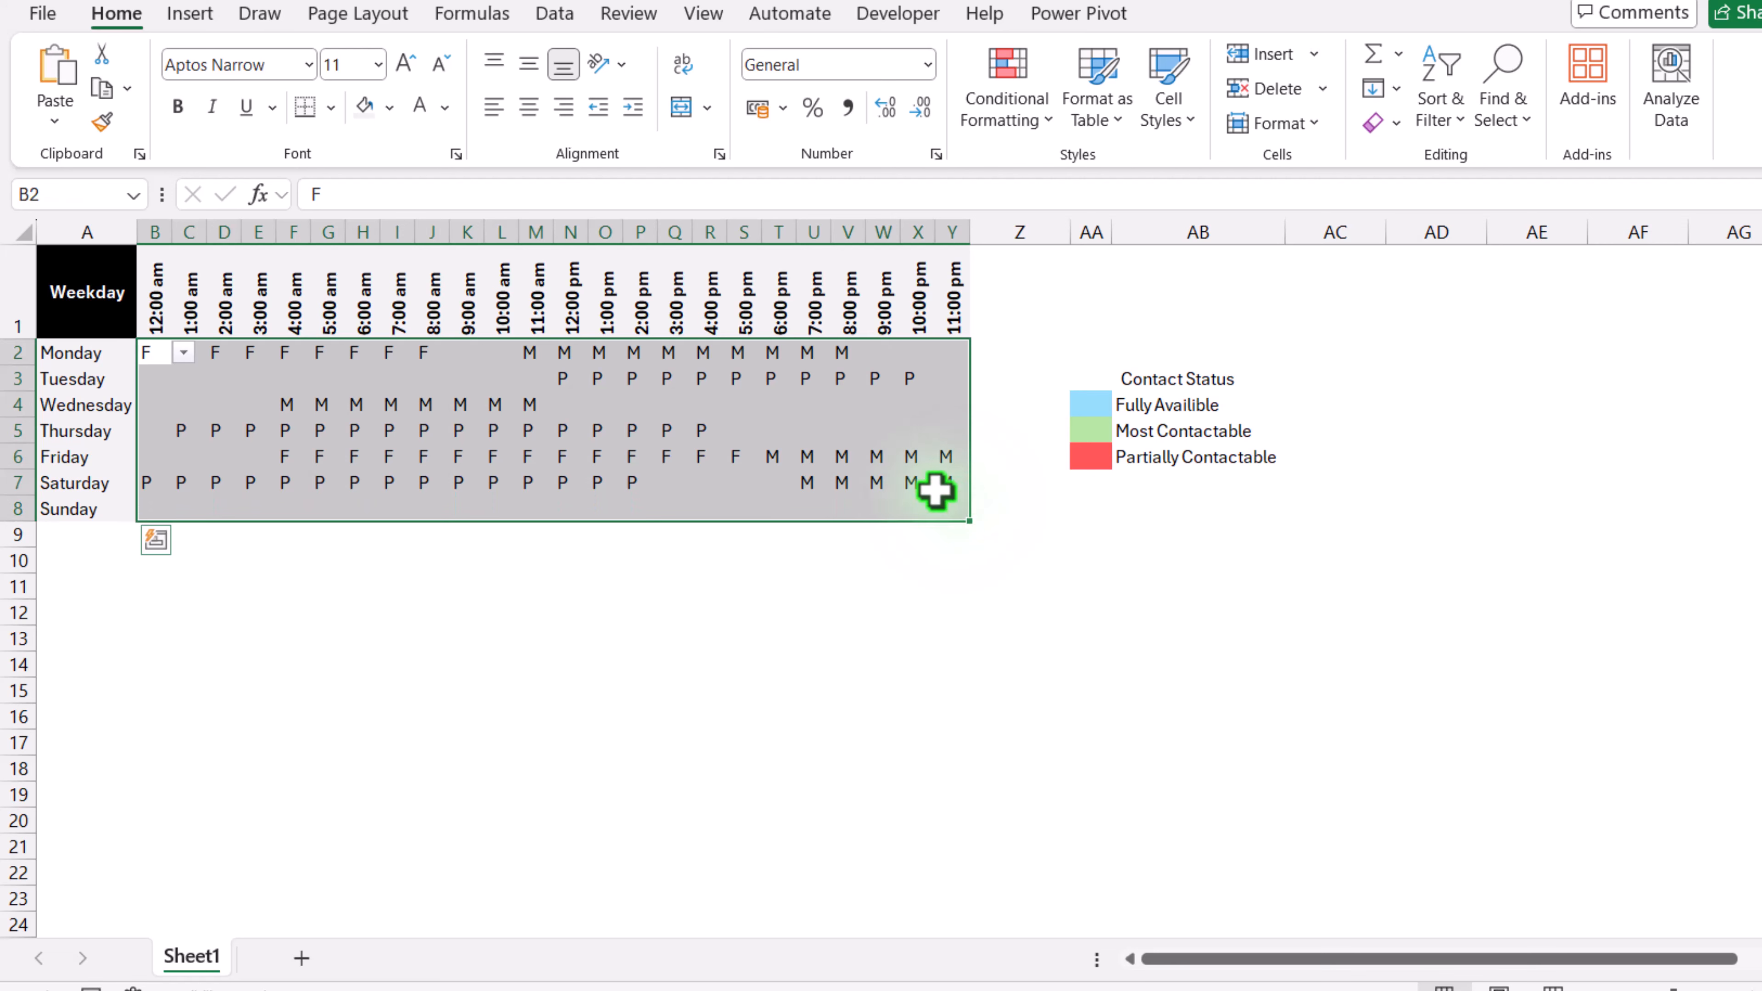
{"action": "left_click", "coordinate": [333, 109]}
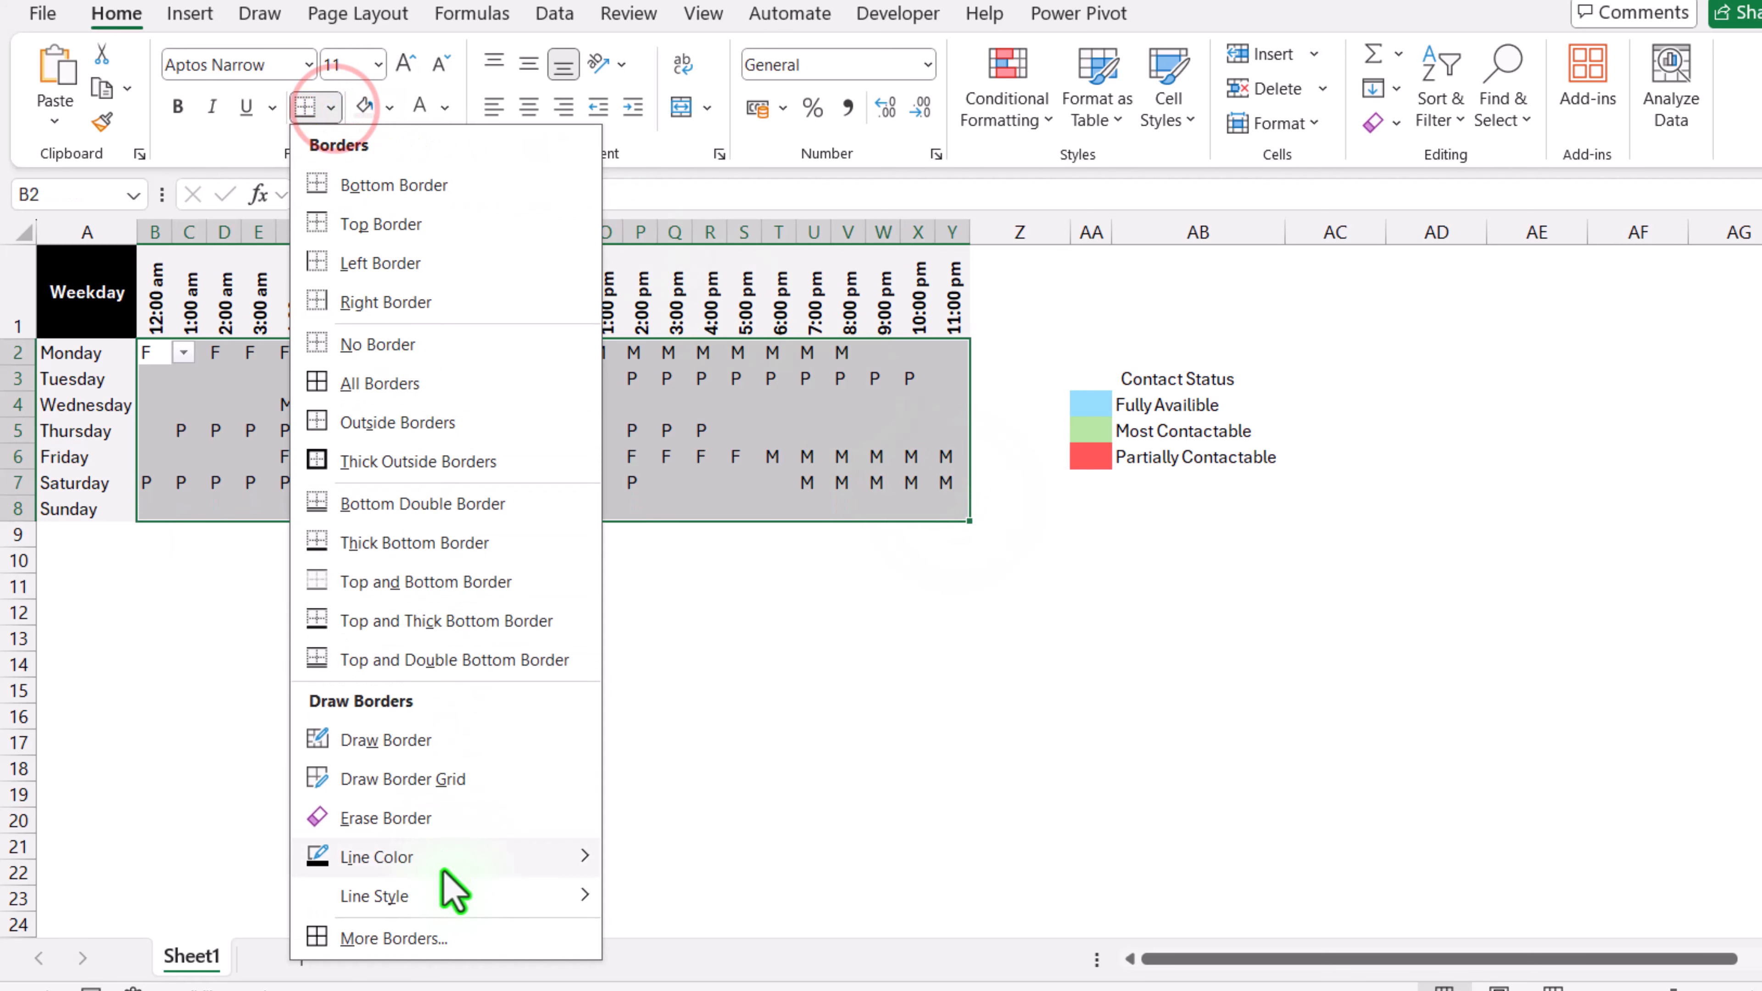
{"action": "mouse_move", "coordinate": [461, 871]}
{"action": "left_click", "coordinate": [612, 777]}
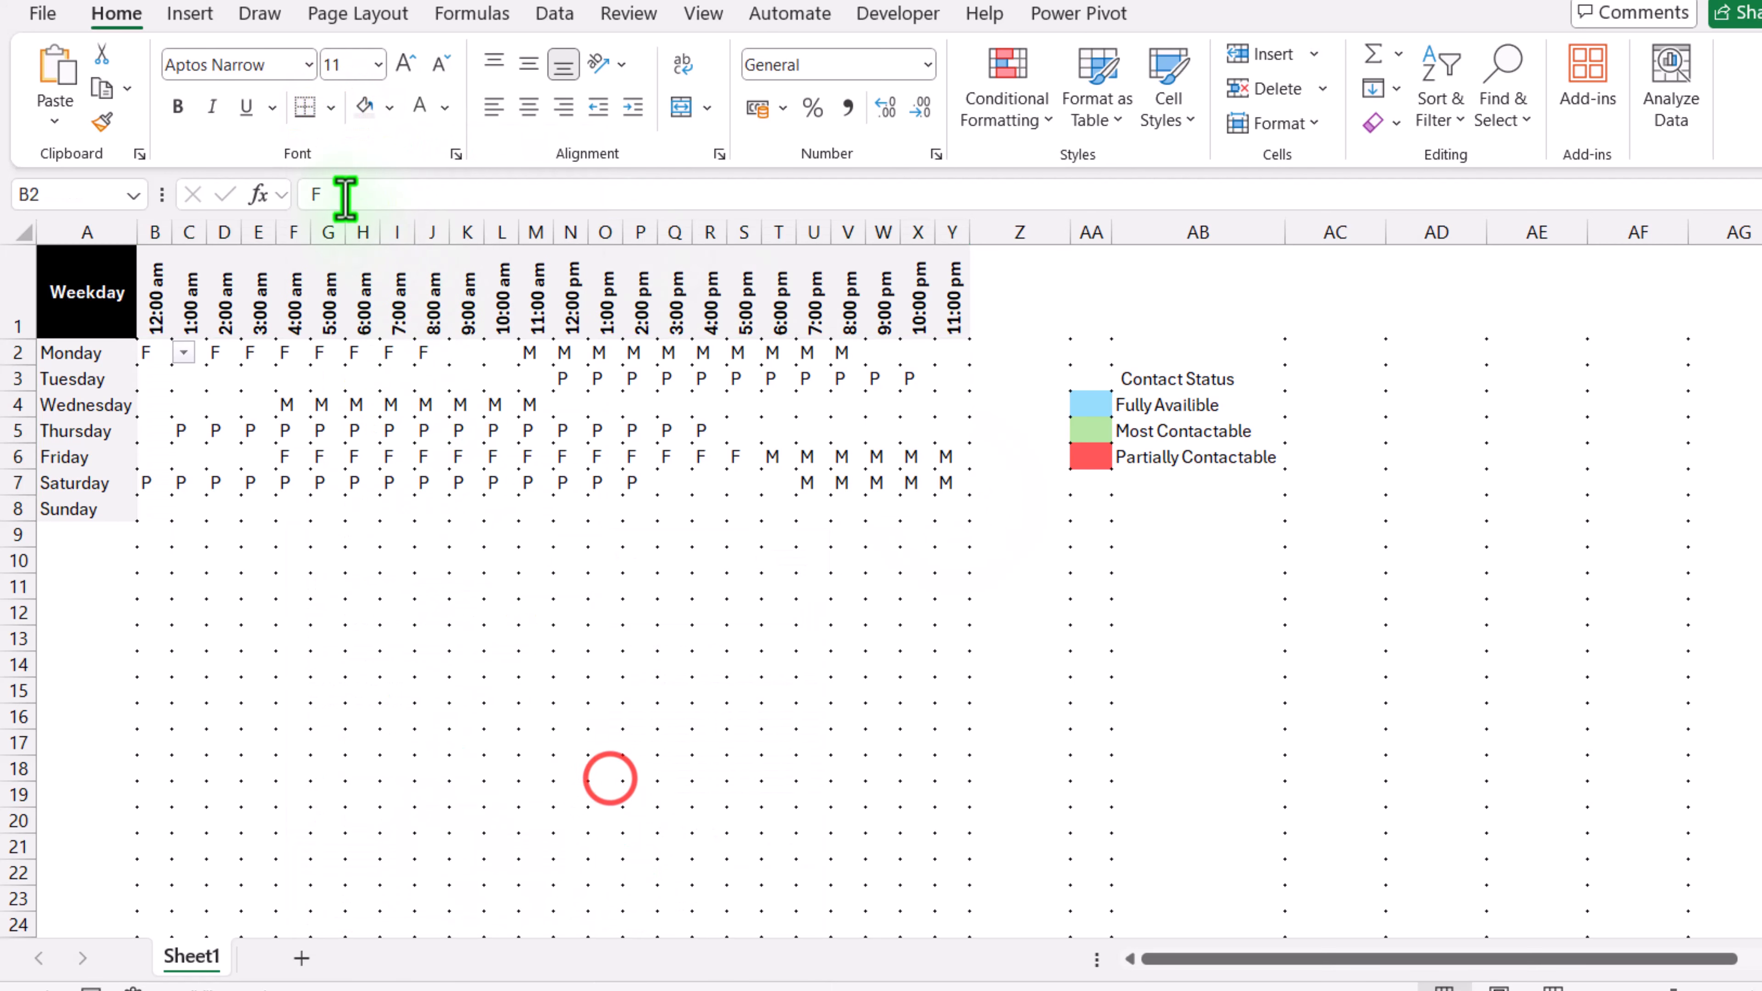
{"action": "left_click", "coordinate": [331, 108]}
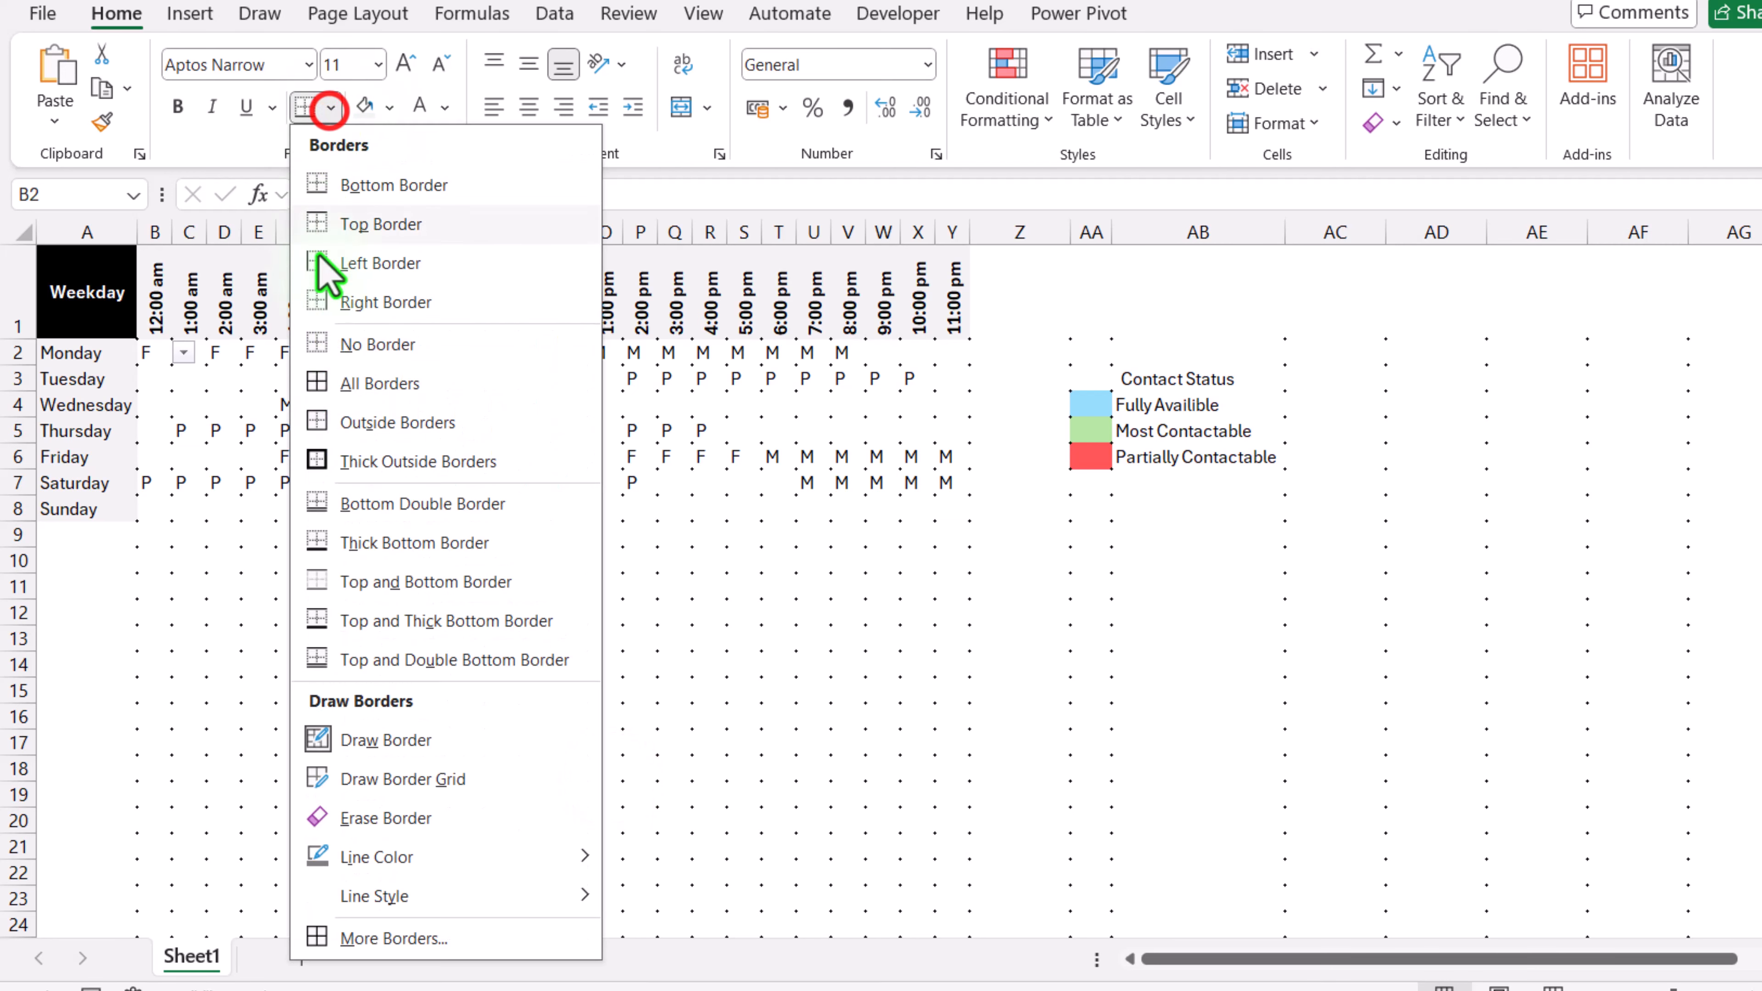
{"action": "left_click", "coordinate": [344, 386]}
{"action": "left_click", "coordinate": [442, 610]}
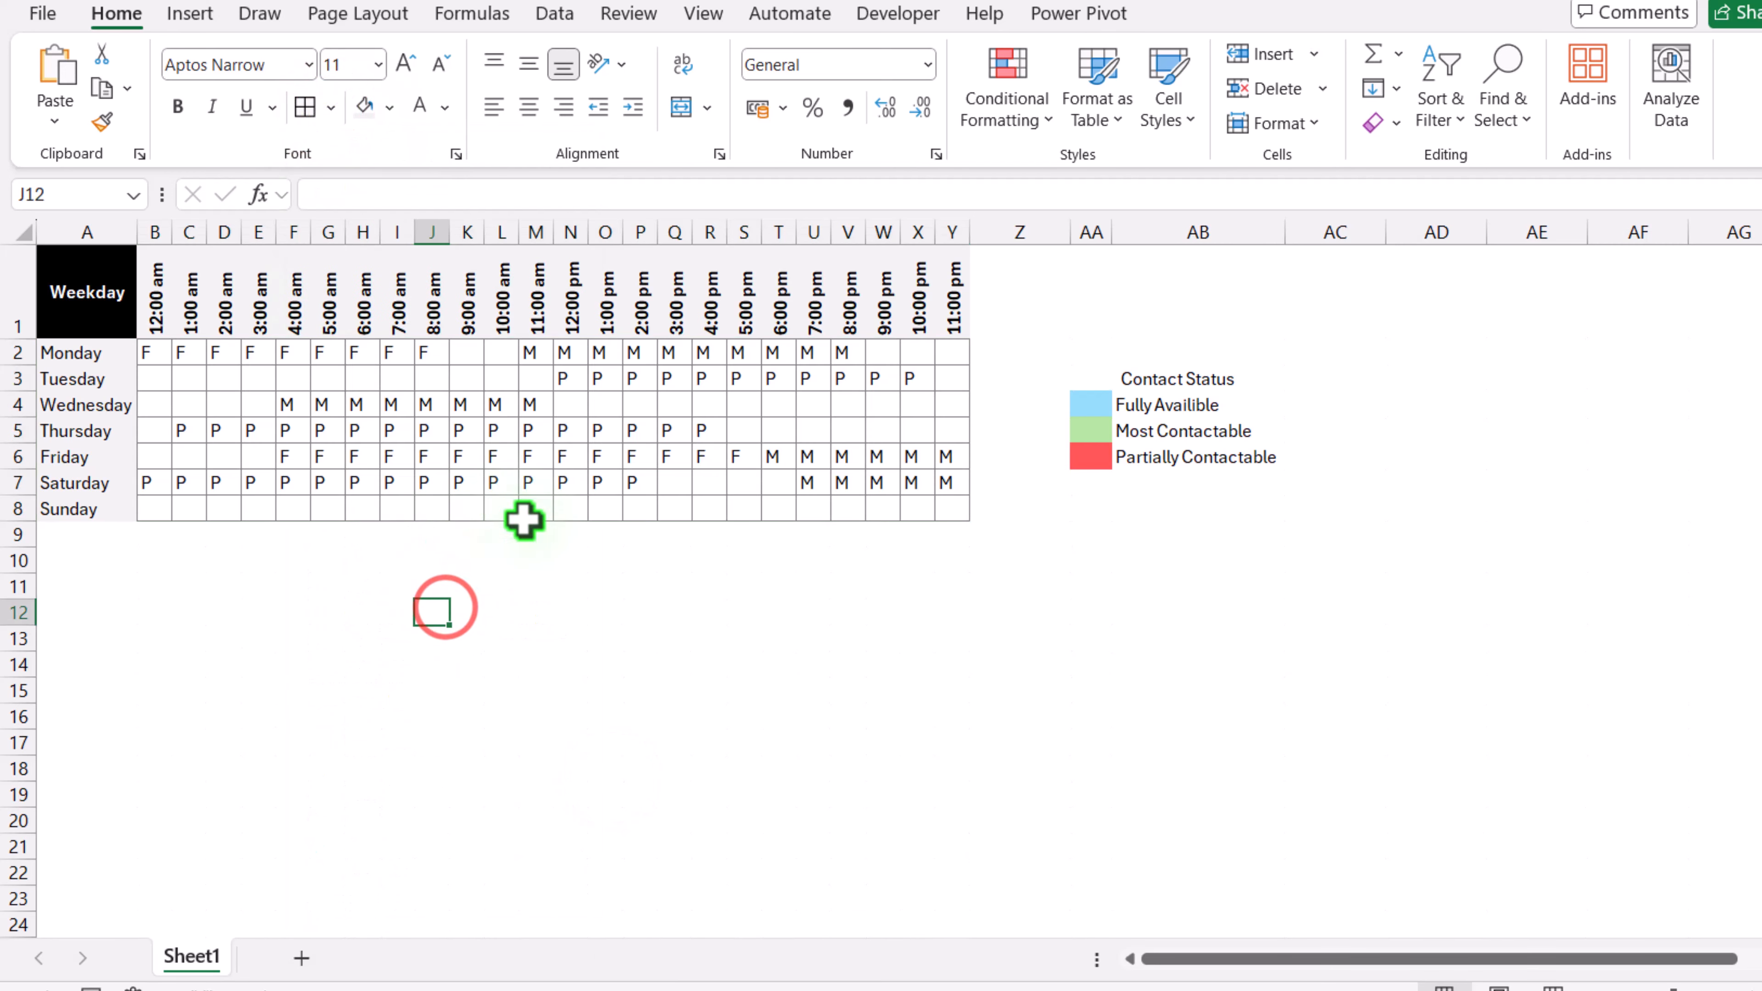
Step: Center the status letters across the grid B2:Y8
{"action": "left_click_drag", "start_coordinate": [149, 349], "coordinate": [949, 510]}
{"action": "left_click", "coordinate": [527, 106]}
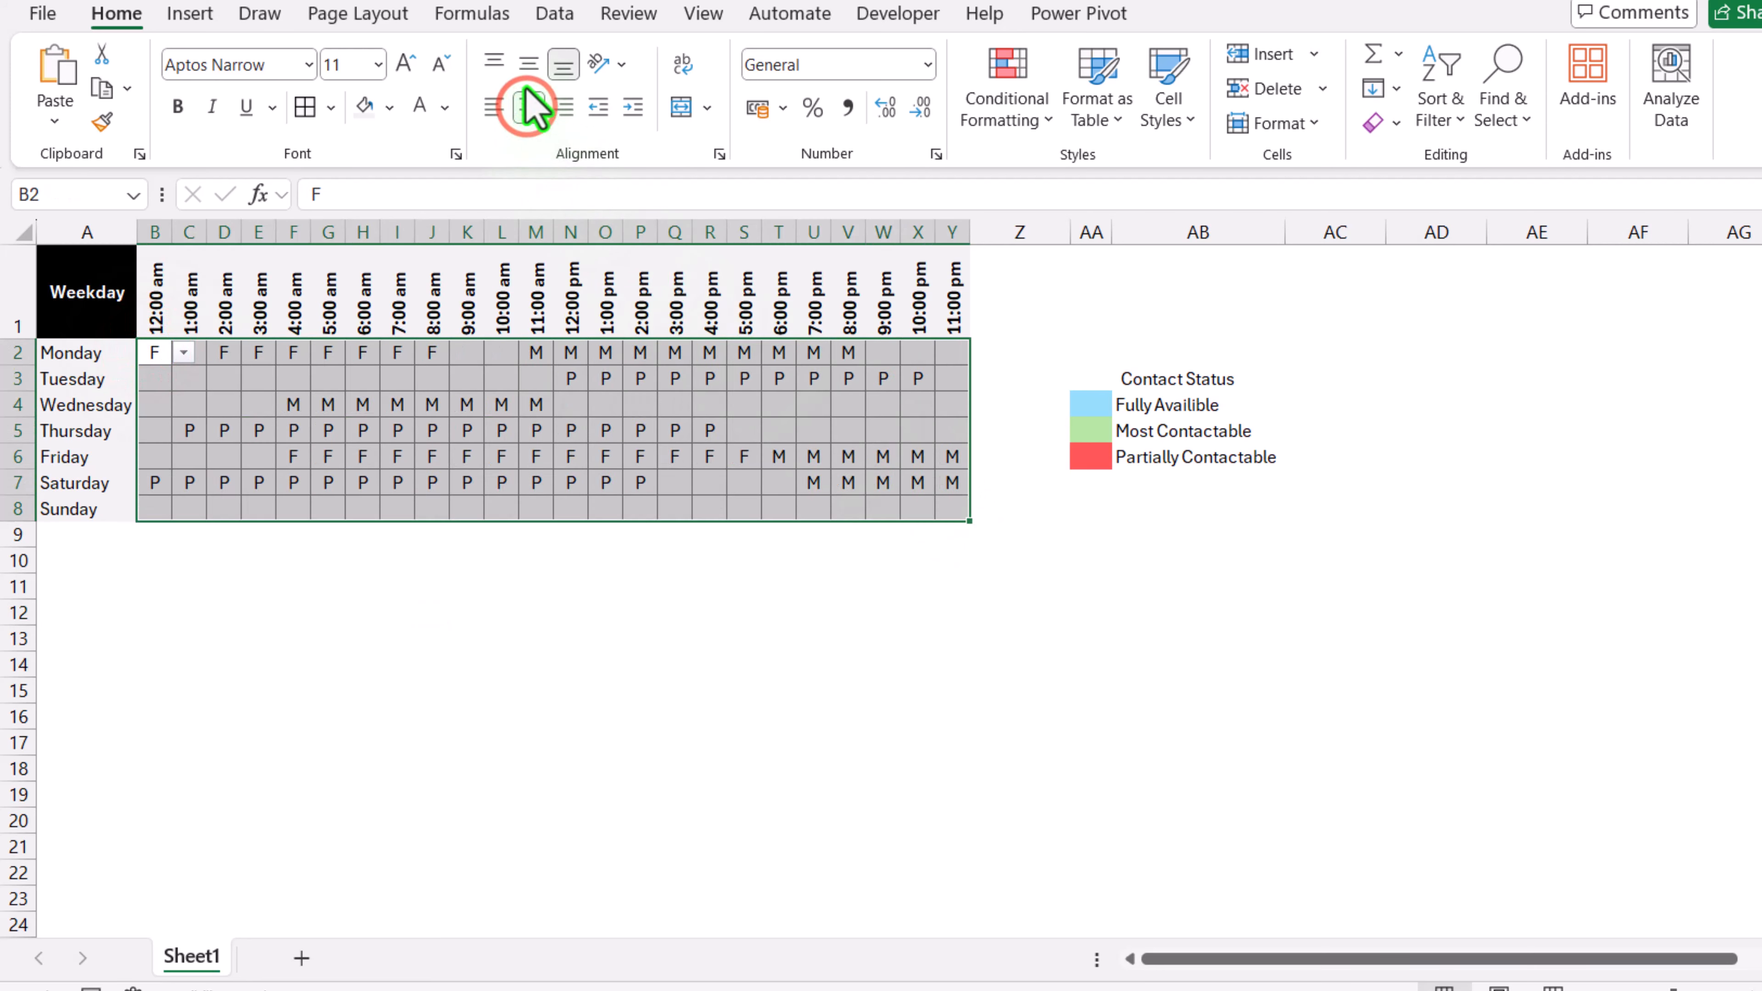
Step: Middle-align the status letters vertically across the grid B2:Y8
{"action": "left_click", "coordinate": [528, 64]}
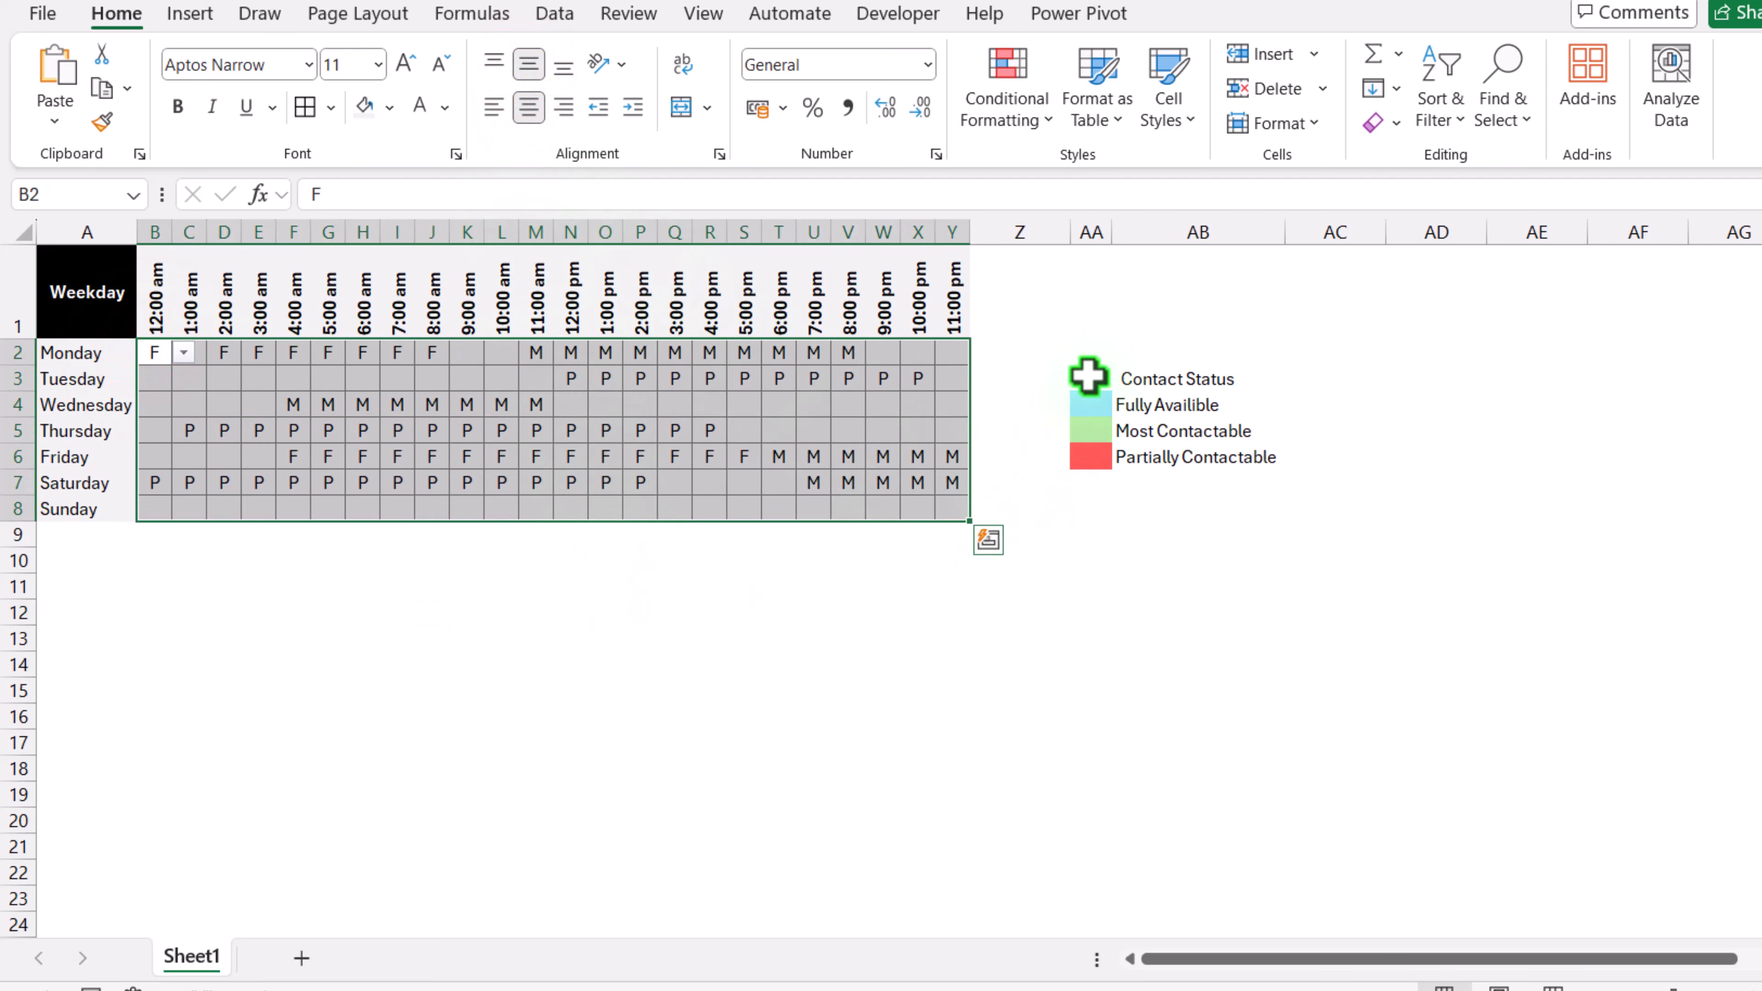
{"action": "left_click", "coordinate": [604, 611]}
Step: Rename the worksheet to Data Input
{"action": "right_click", "coordinate": [191, 956]}
{"action": "left_click", "coordinate": [313, 608]}
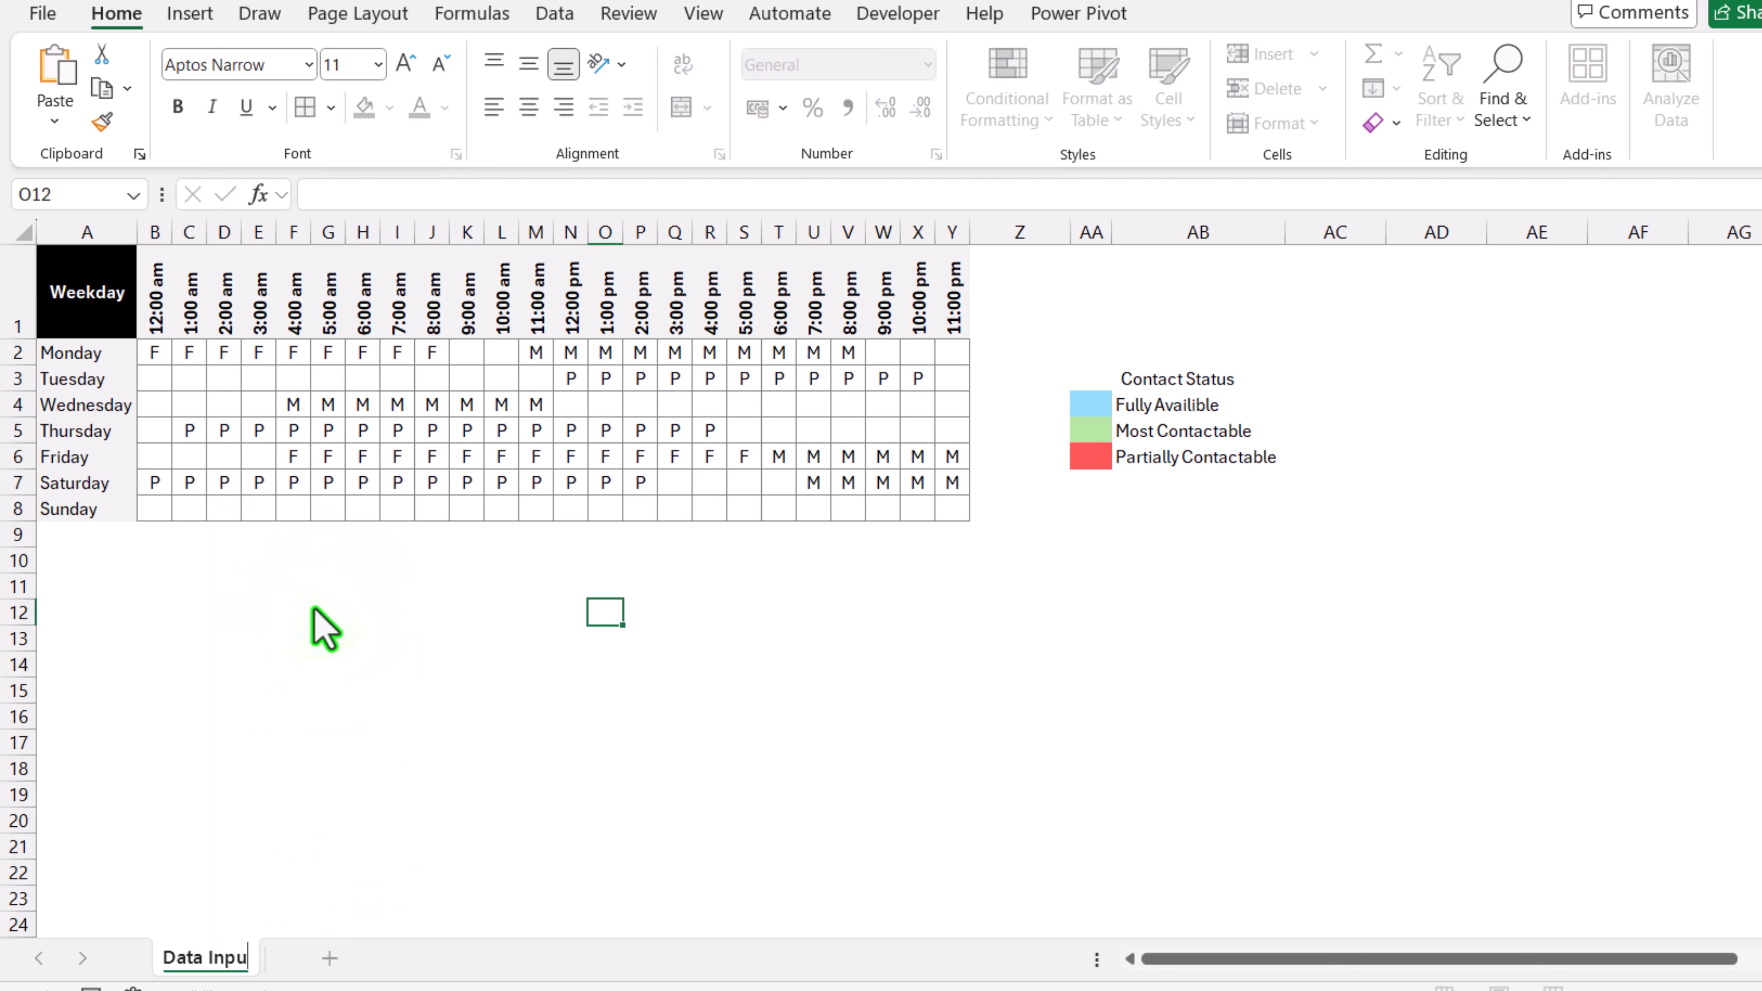
{"action": "type", "text": "Data Input"}
{"action": "key", "text": "Return"}
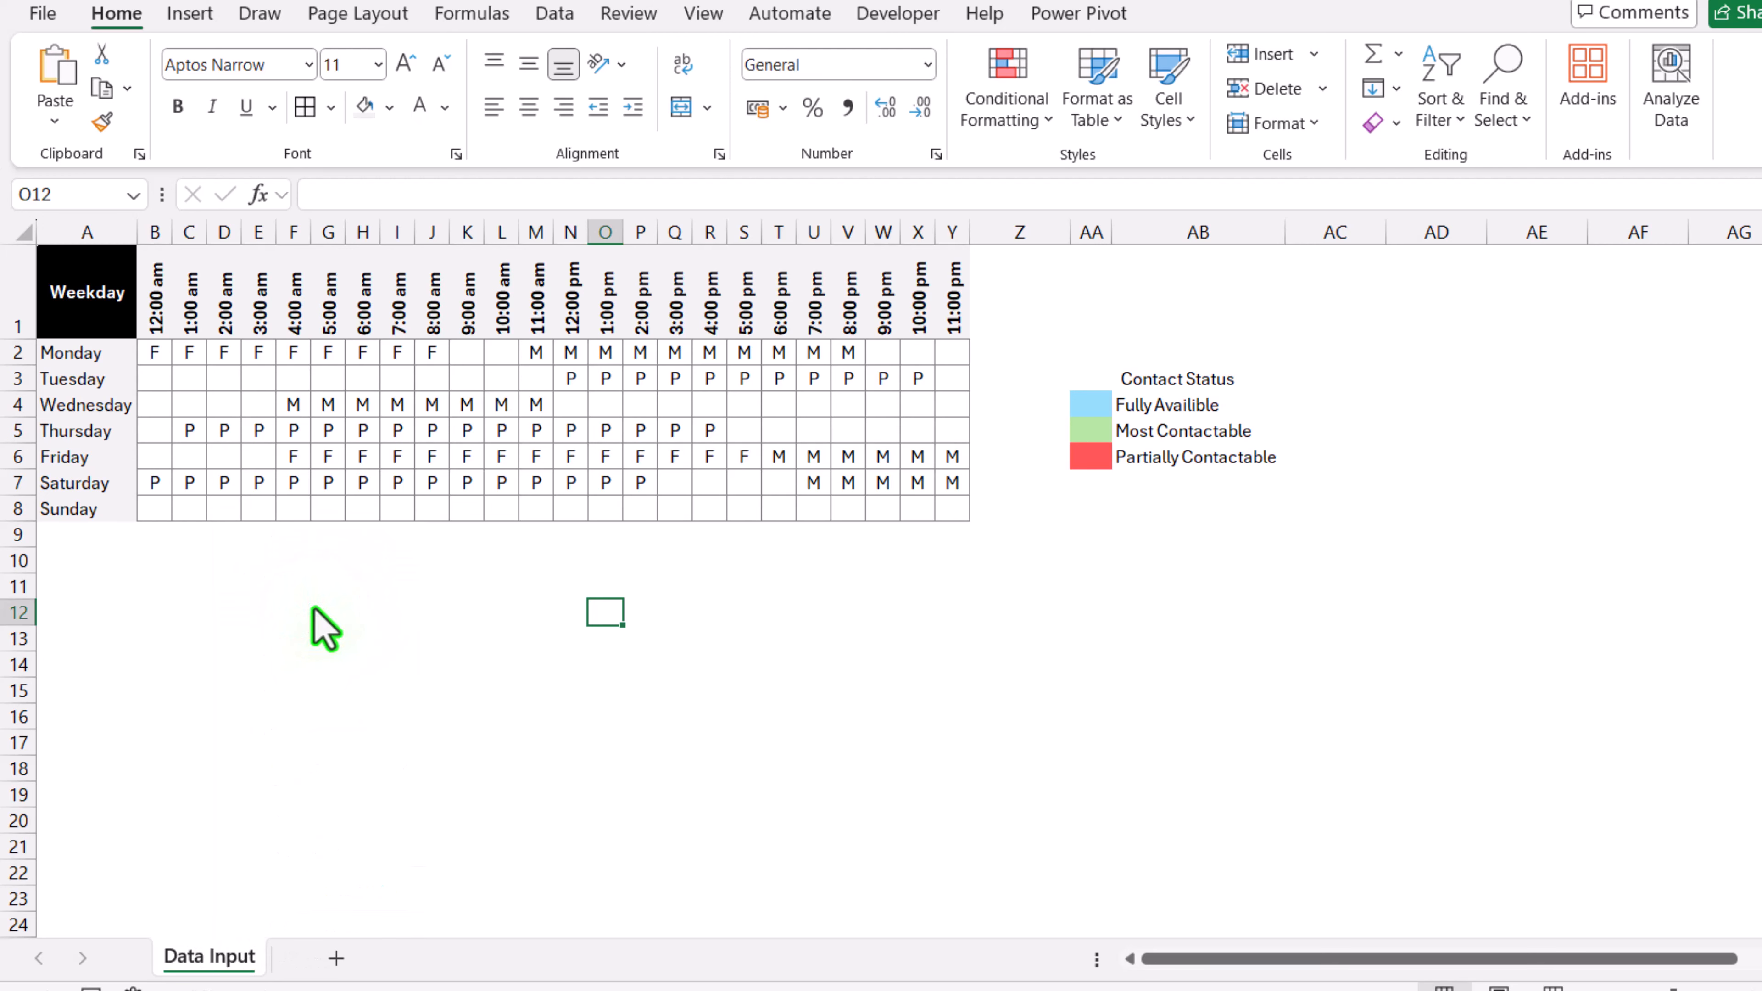
Step: Add a new worksheet and name it Chart
{"action": "left_click", "coordinate": [335, 957]}
{"action": "right_click", "coordinate": [337, 958]}
{"action": "left_click", "coordinate": [415, 615]}
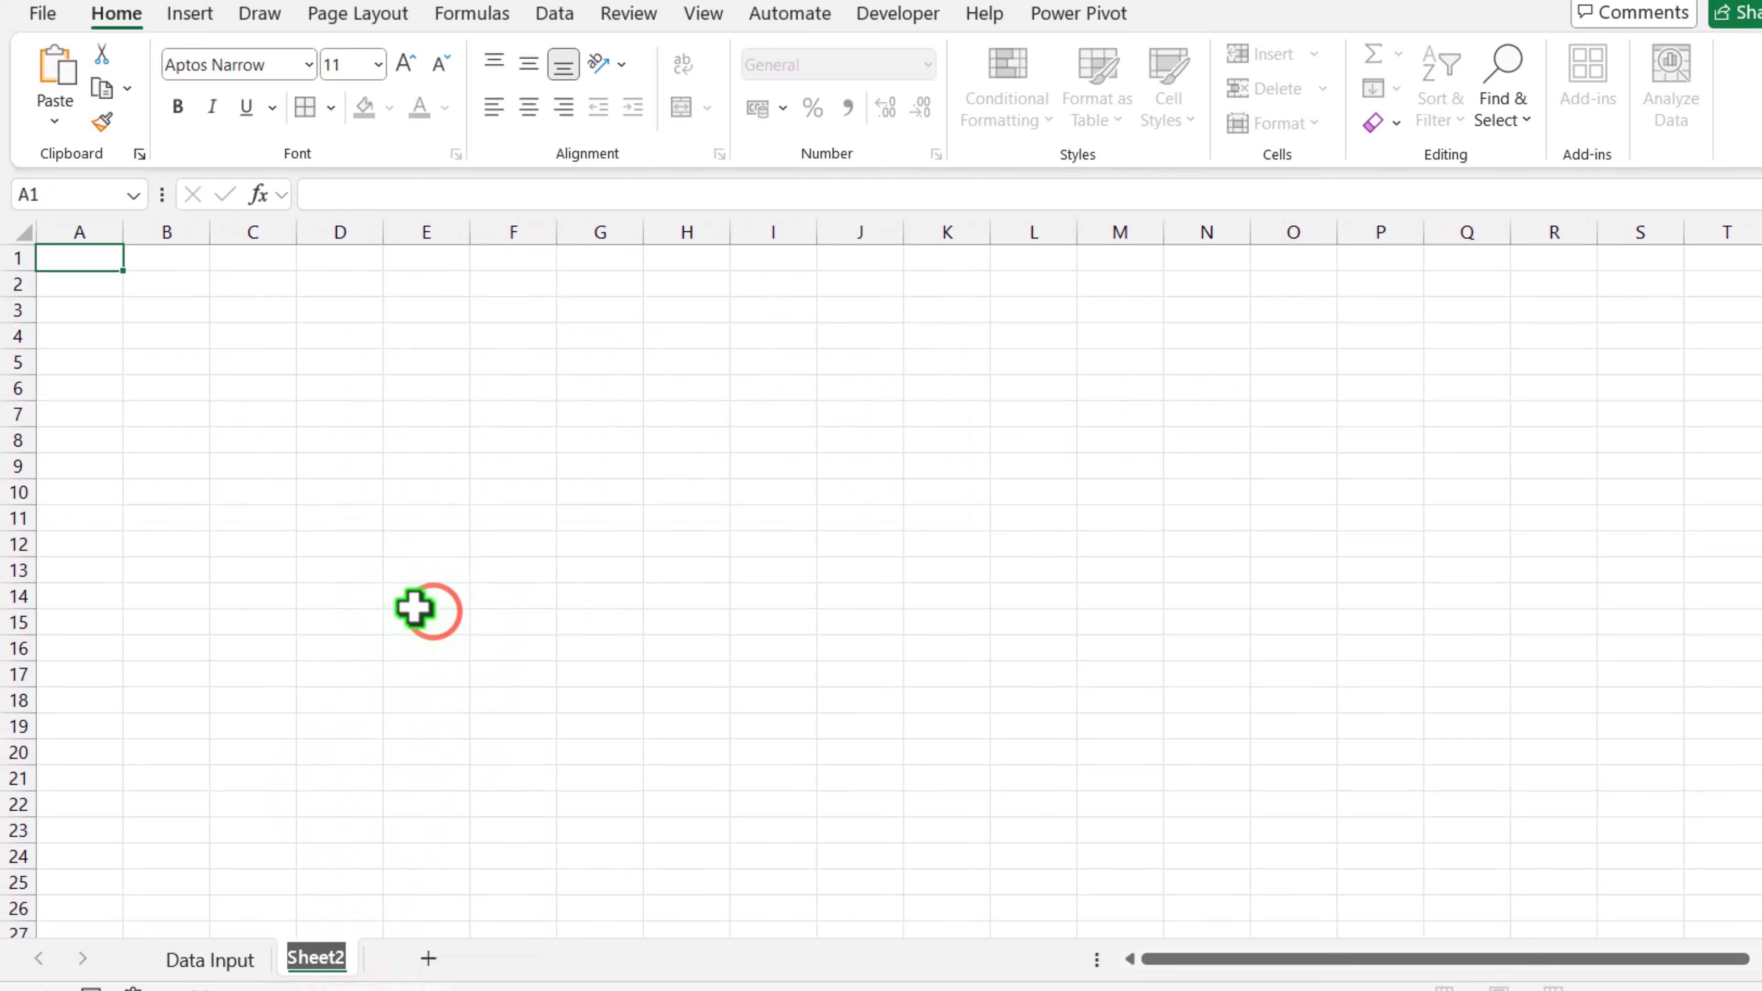
{"action": "type", "text": "Chart"}
{"action": "key", "text": "Return"}
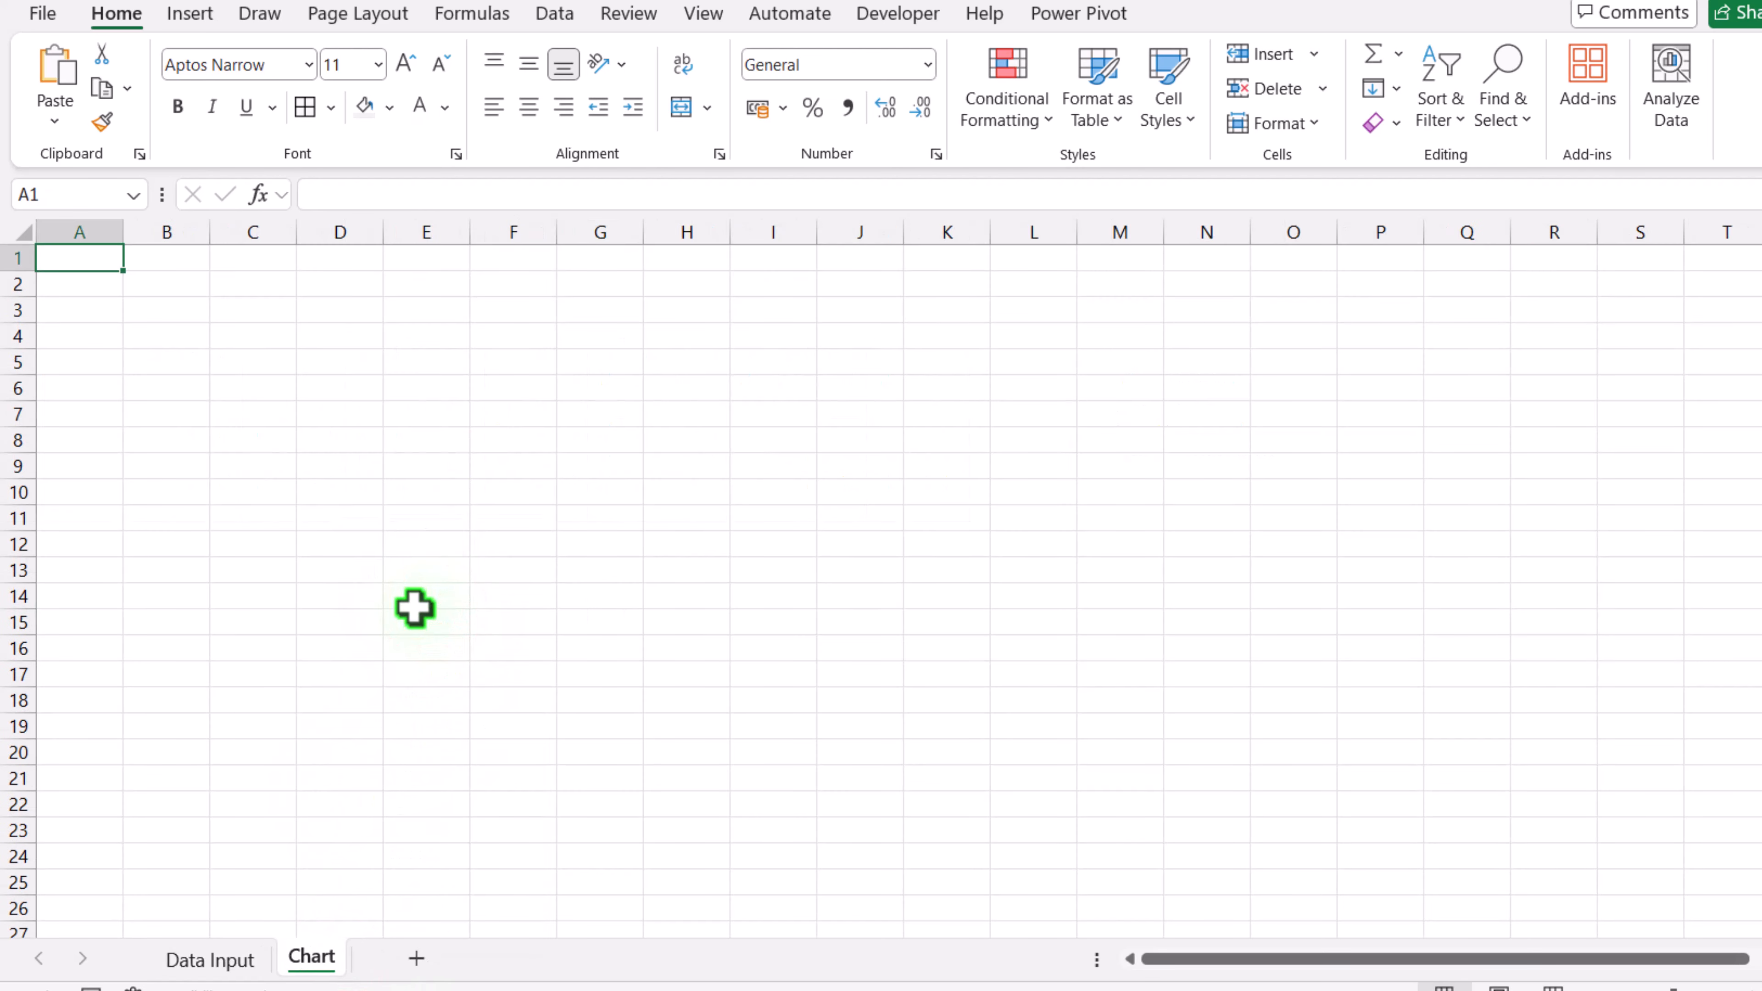
Step: Enter Sunday in B4 and Saturday in B6 on the Chart sheet
{"action": "left_click", "coordinate": [165, 332]}
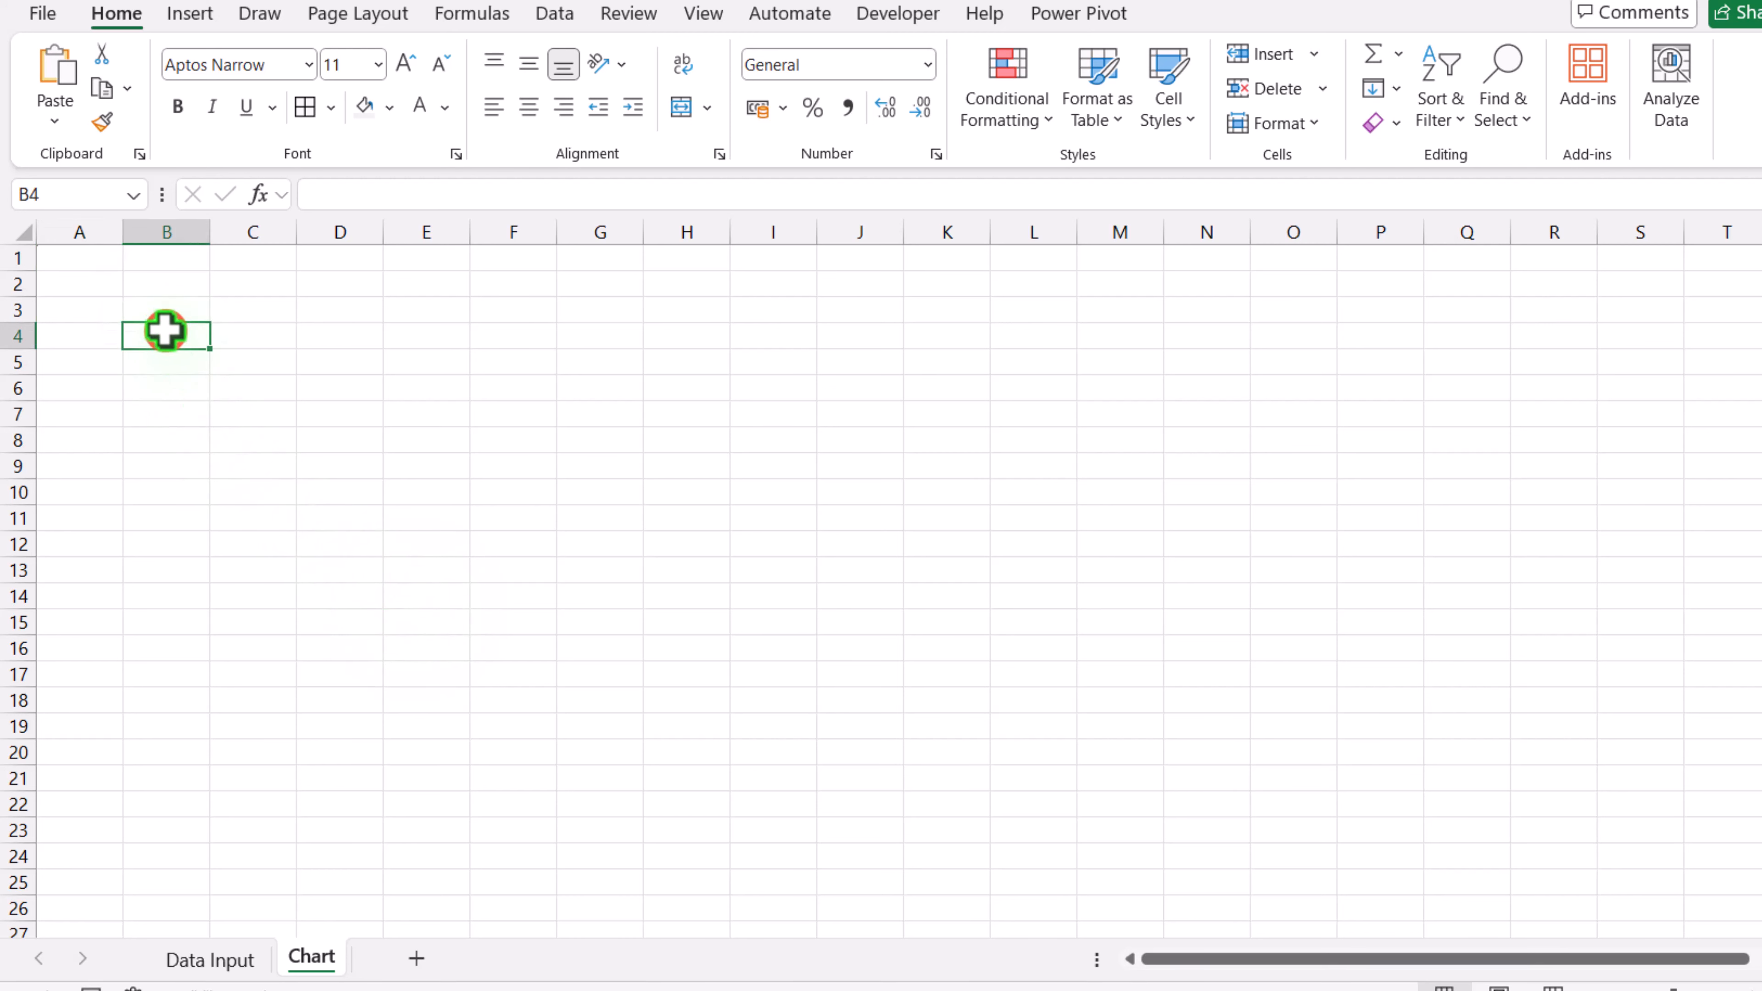
{"action": "type", "text": "Sunda"}
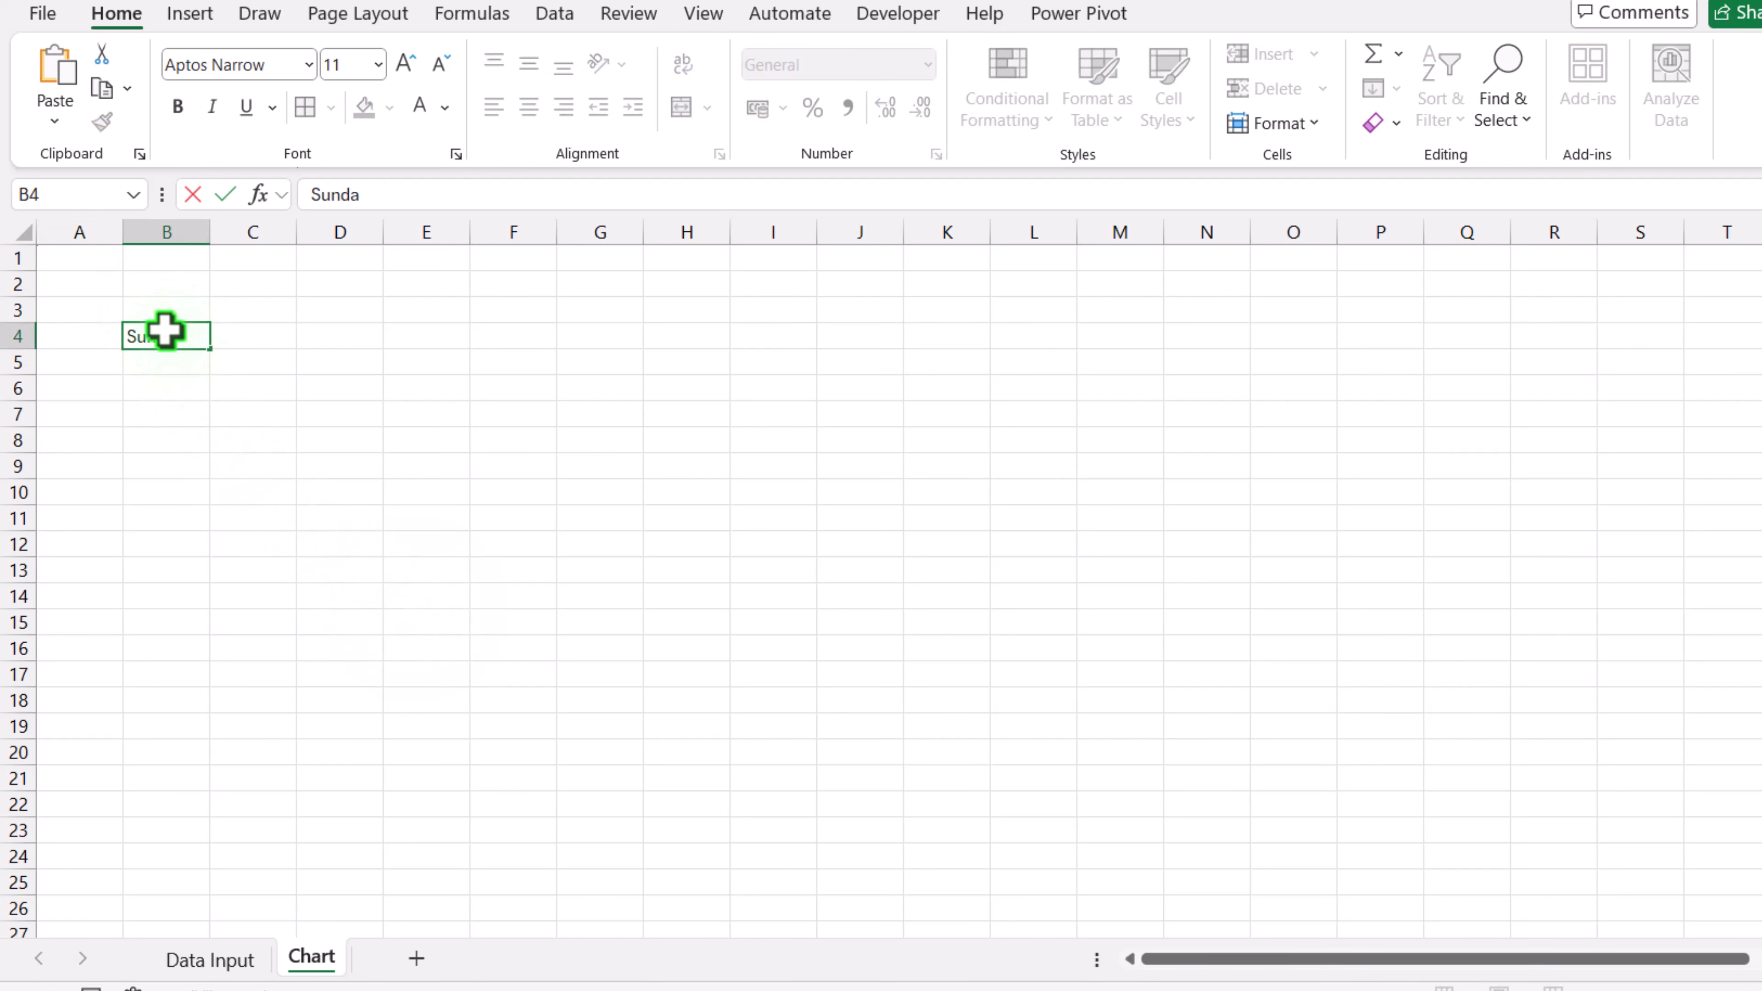
{"action": "key", "text": "Return"}
{"action": "key", "text": "Return"}
{"action": "type", "text": "Sa"}
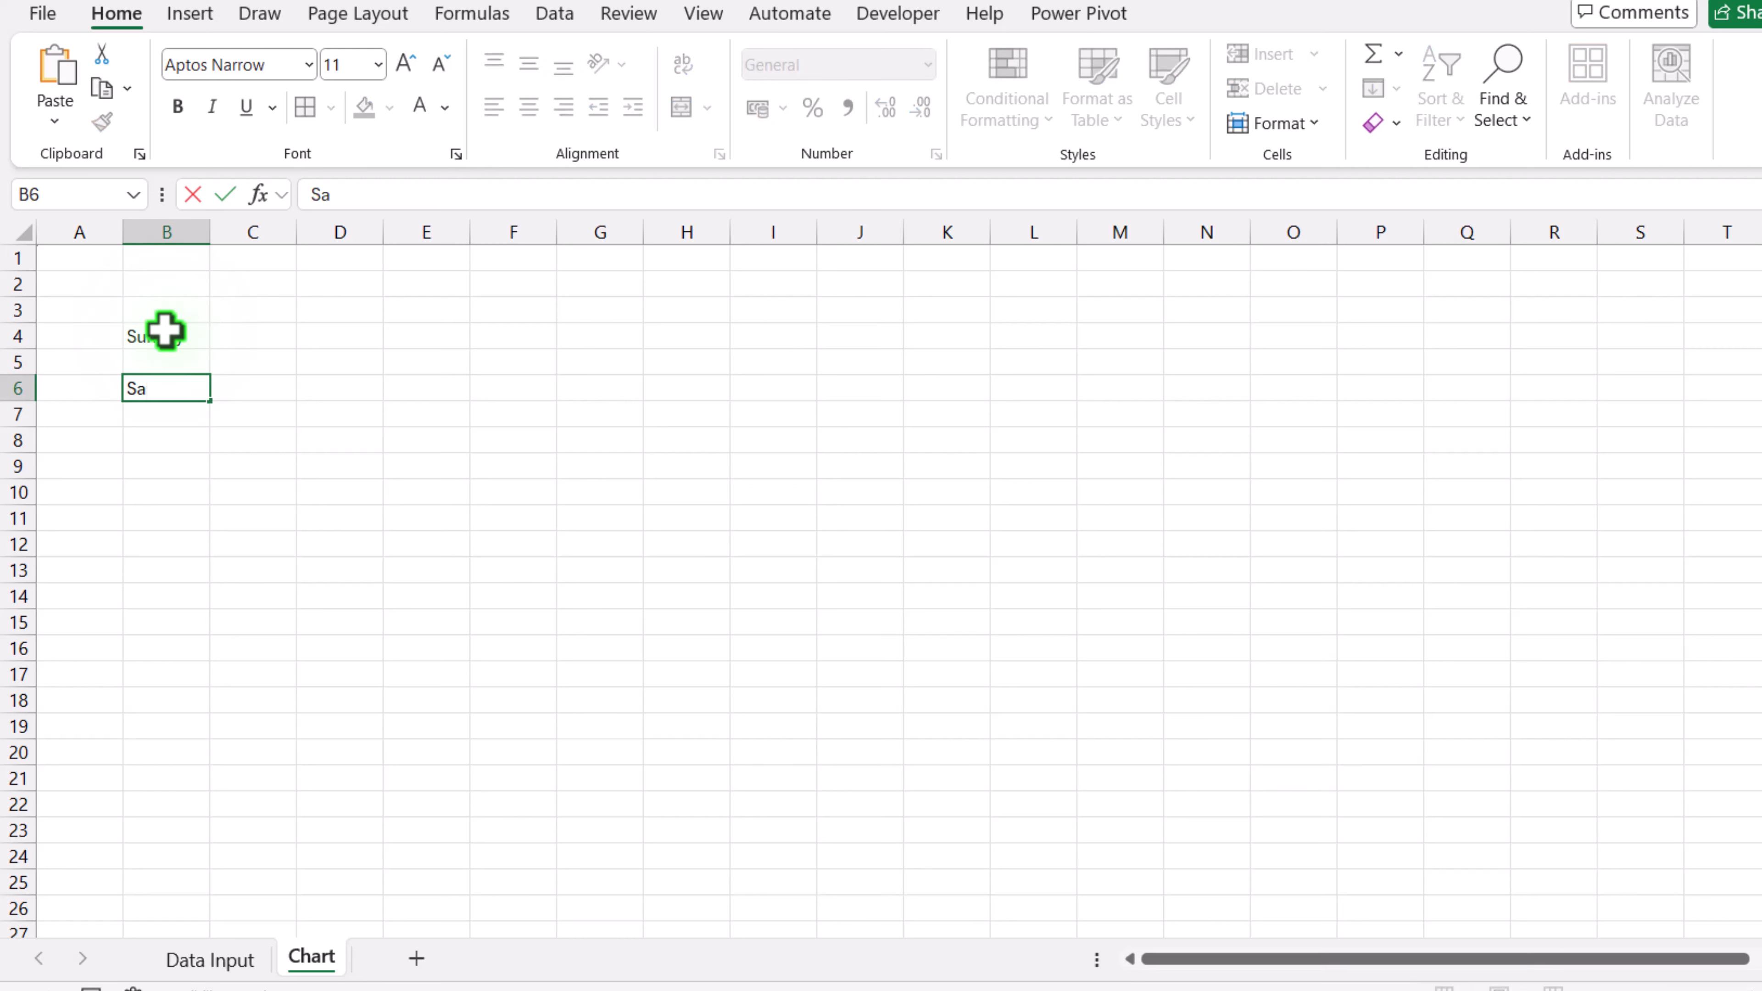
{"action": "type", "text": "turday"}
{"action": "key", "text": "Return"}
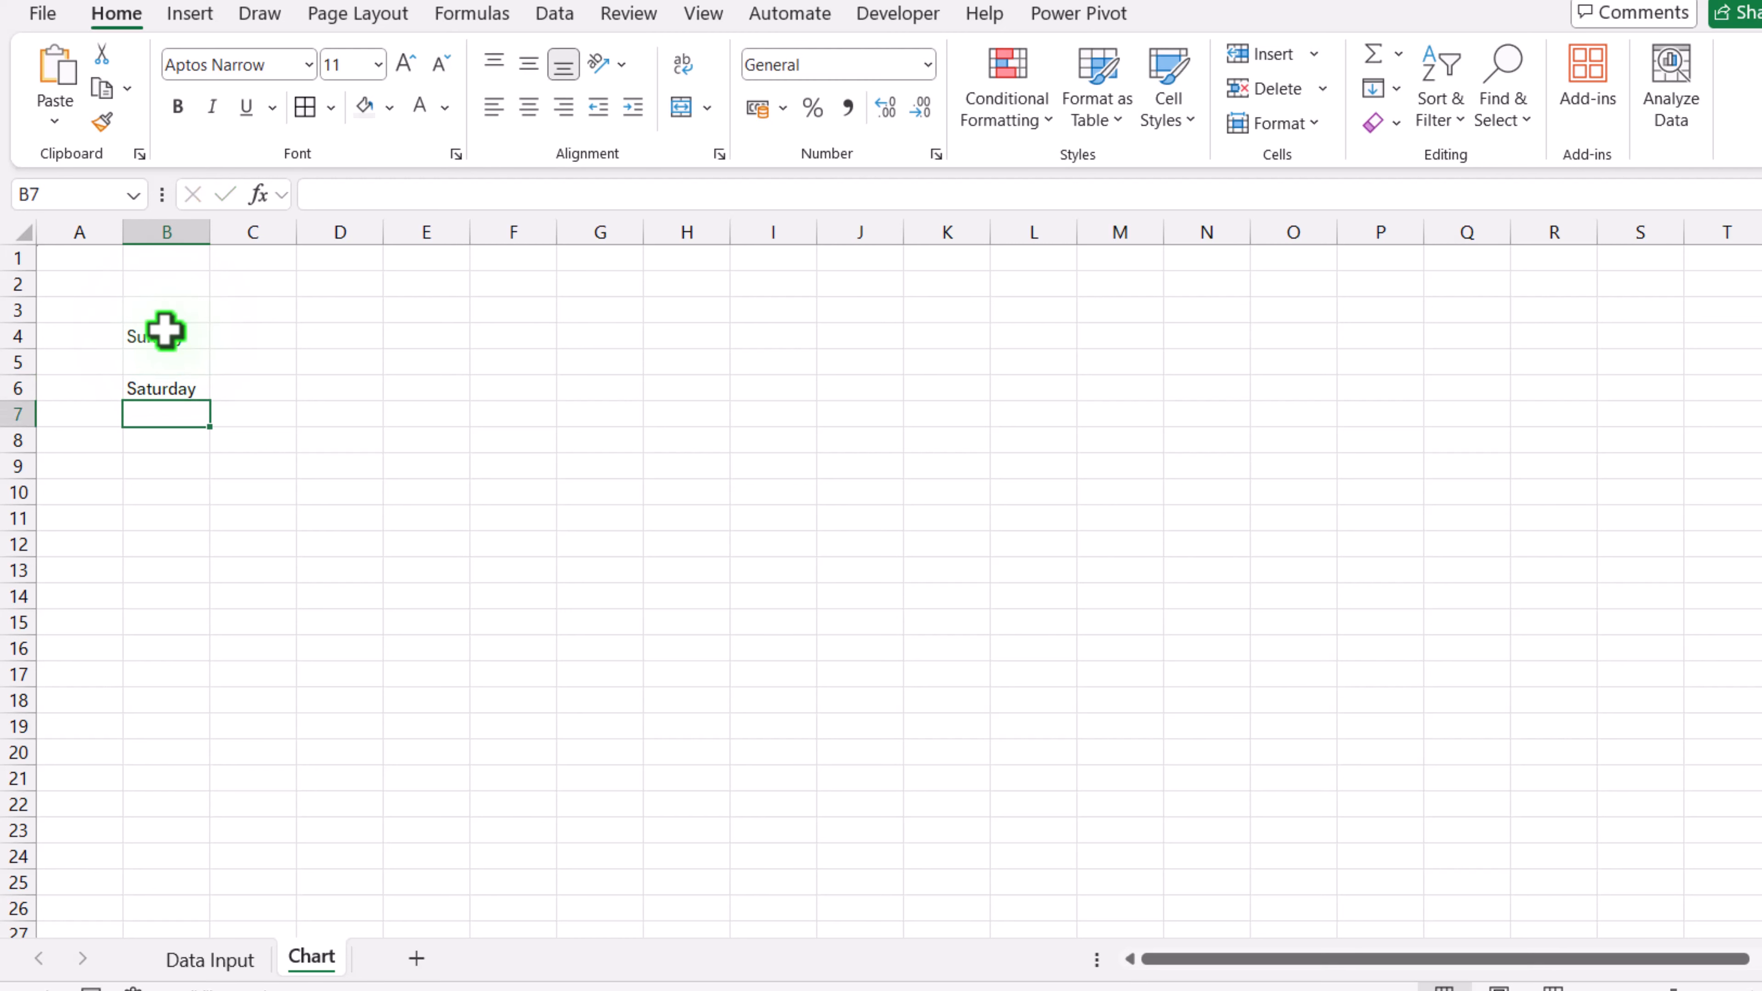
Step: Fill the alternating-row weekday list down from B4 to Monday in B16
{"action": "left_click_drag", "start_coordinate": [164, 330], "coordinate": [177, 413]}
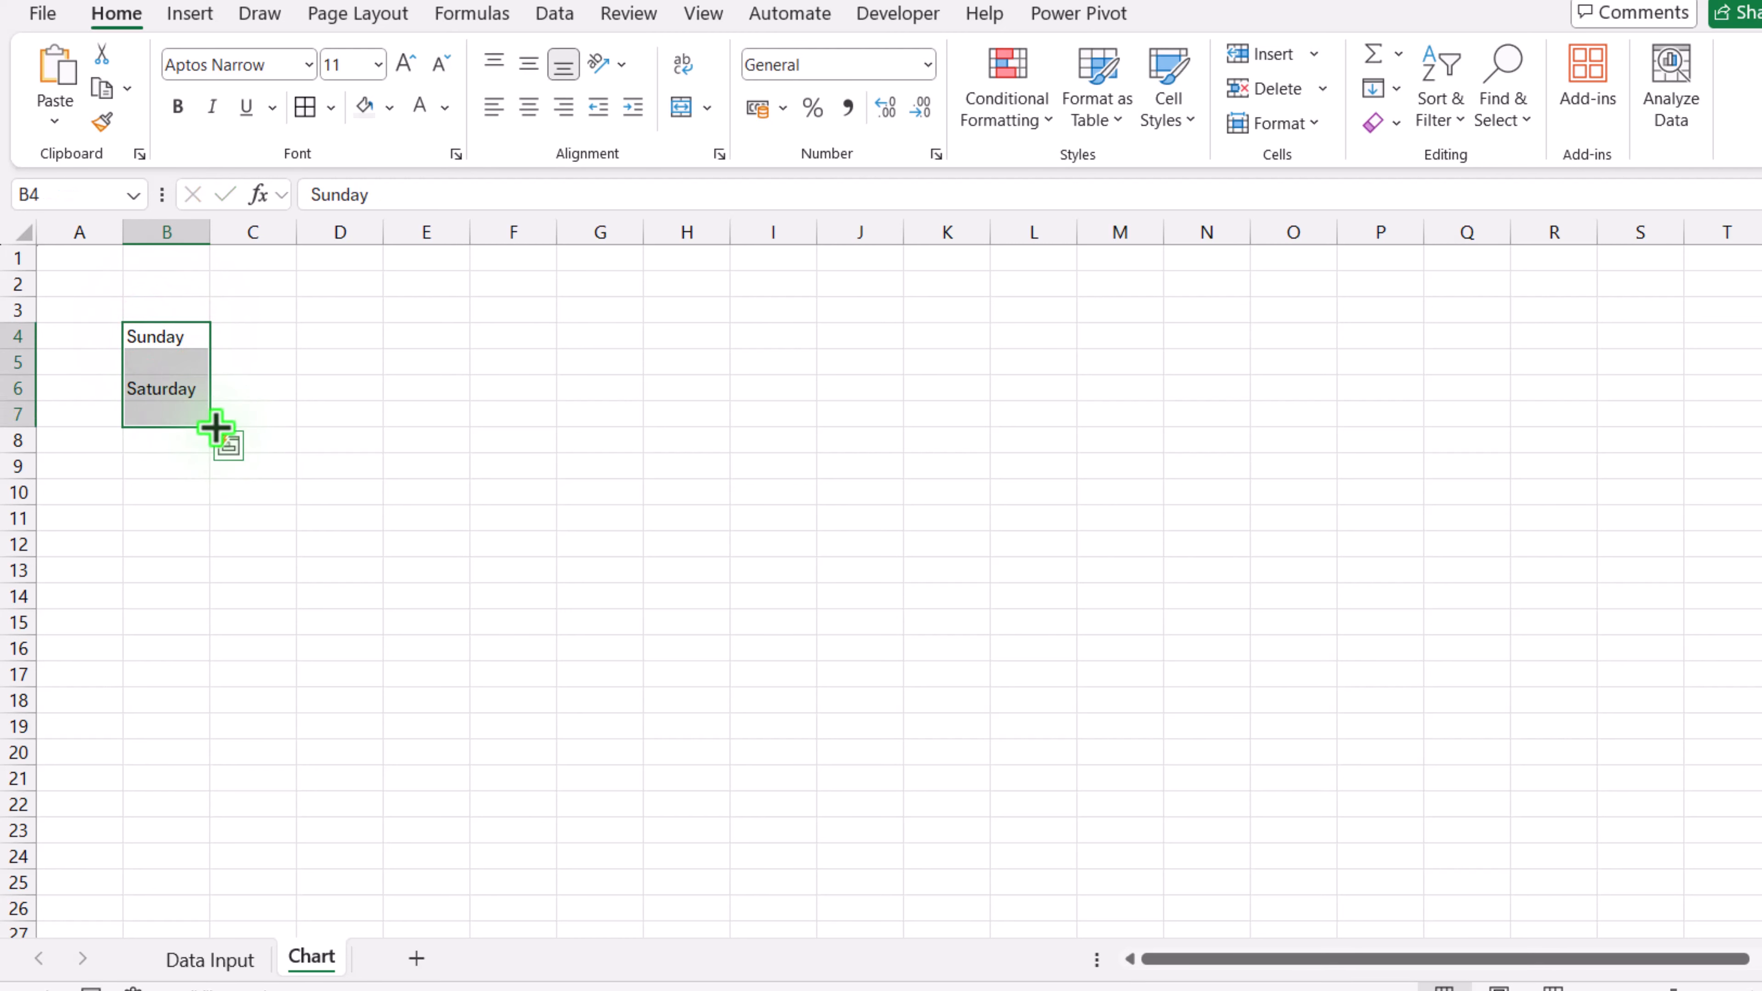
{"action": "left_click_drag", "start_coordinate": [219, 472], "coordinate": [225, 660]}
{"action": "left_click", "coordinate": [185, 674]}
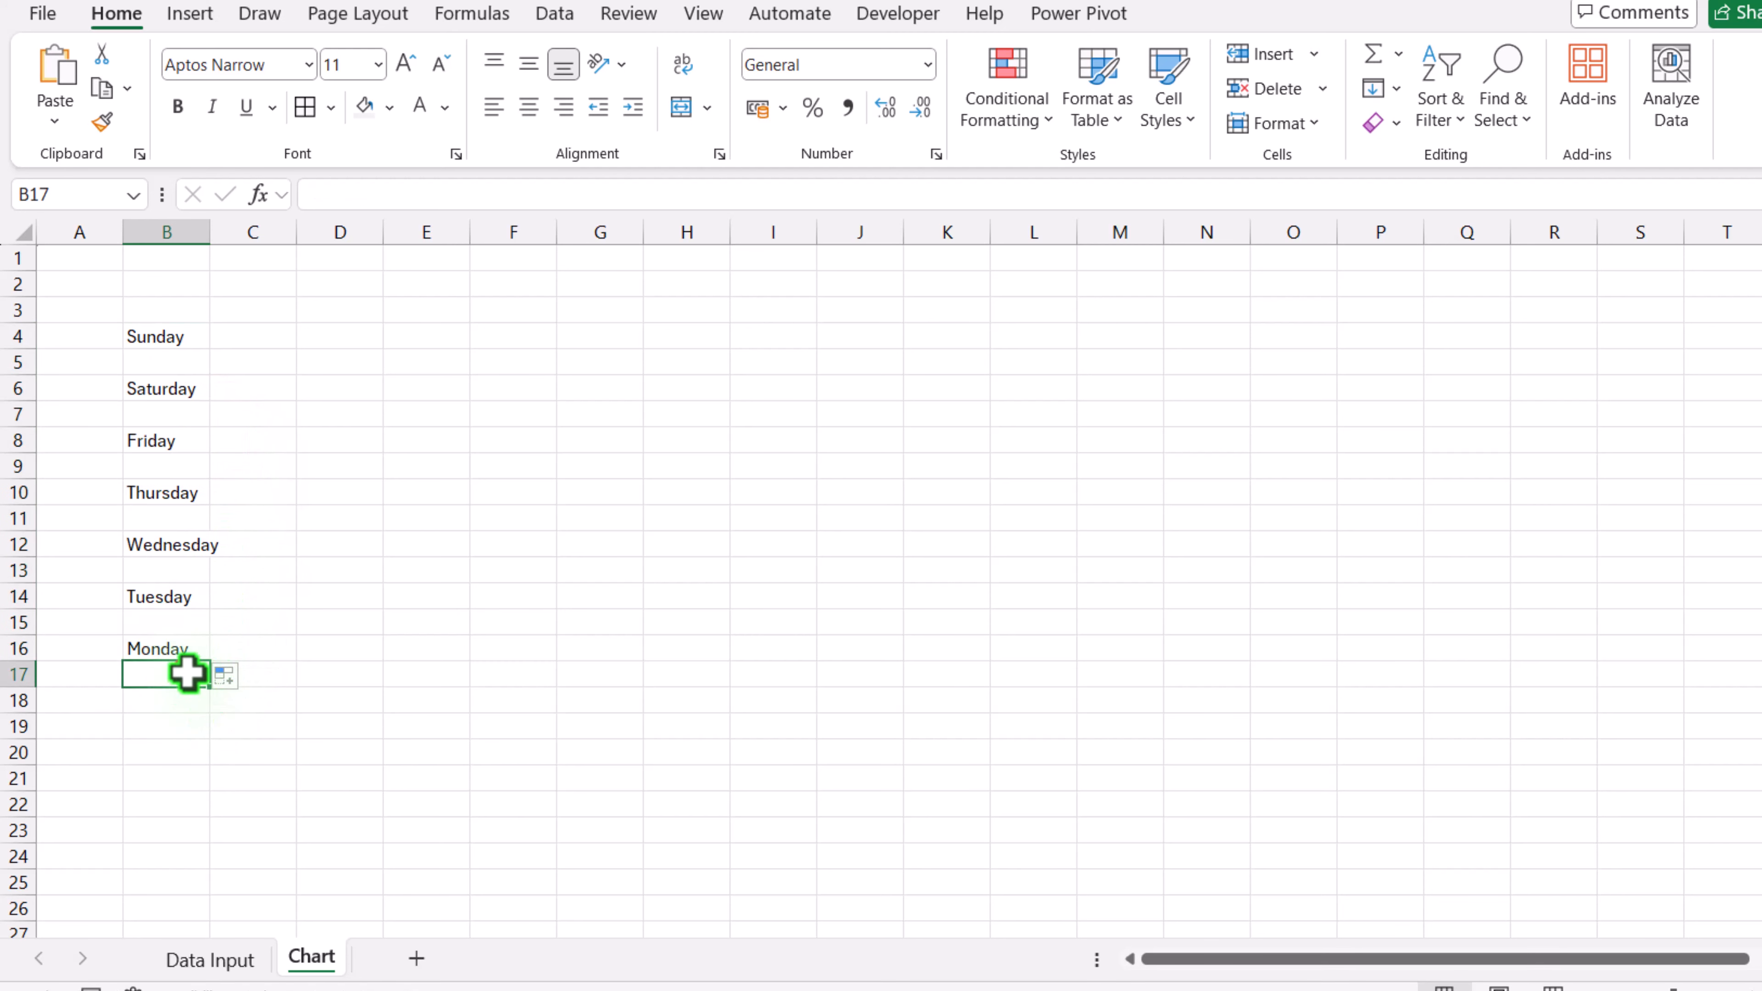
Step: Enter 12:00 in C18 and fill the hourly times across row 18 to 11:00 pm in Z18
{"action": "left_click", "coordinate": [226, 707]}
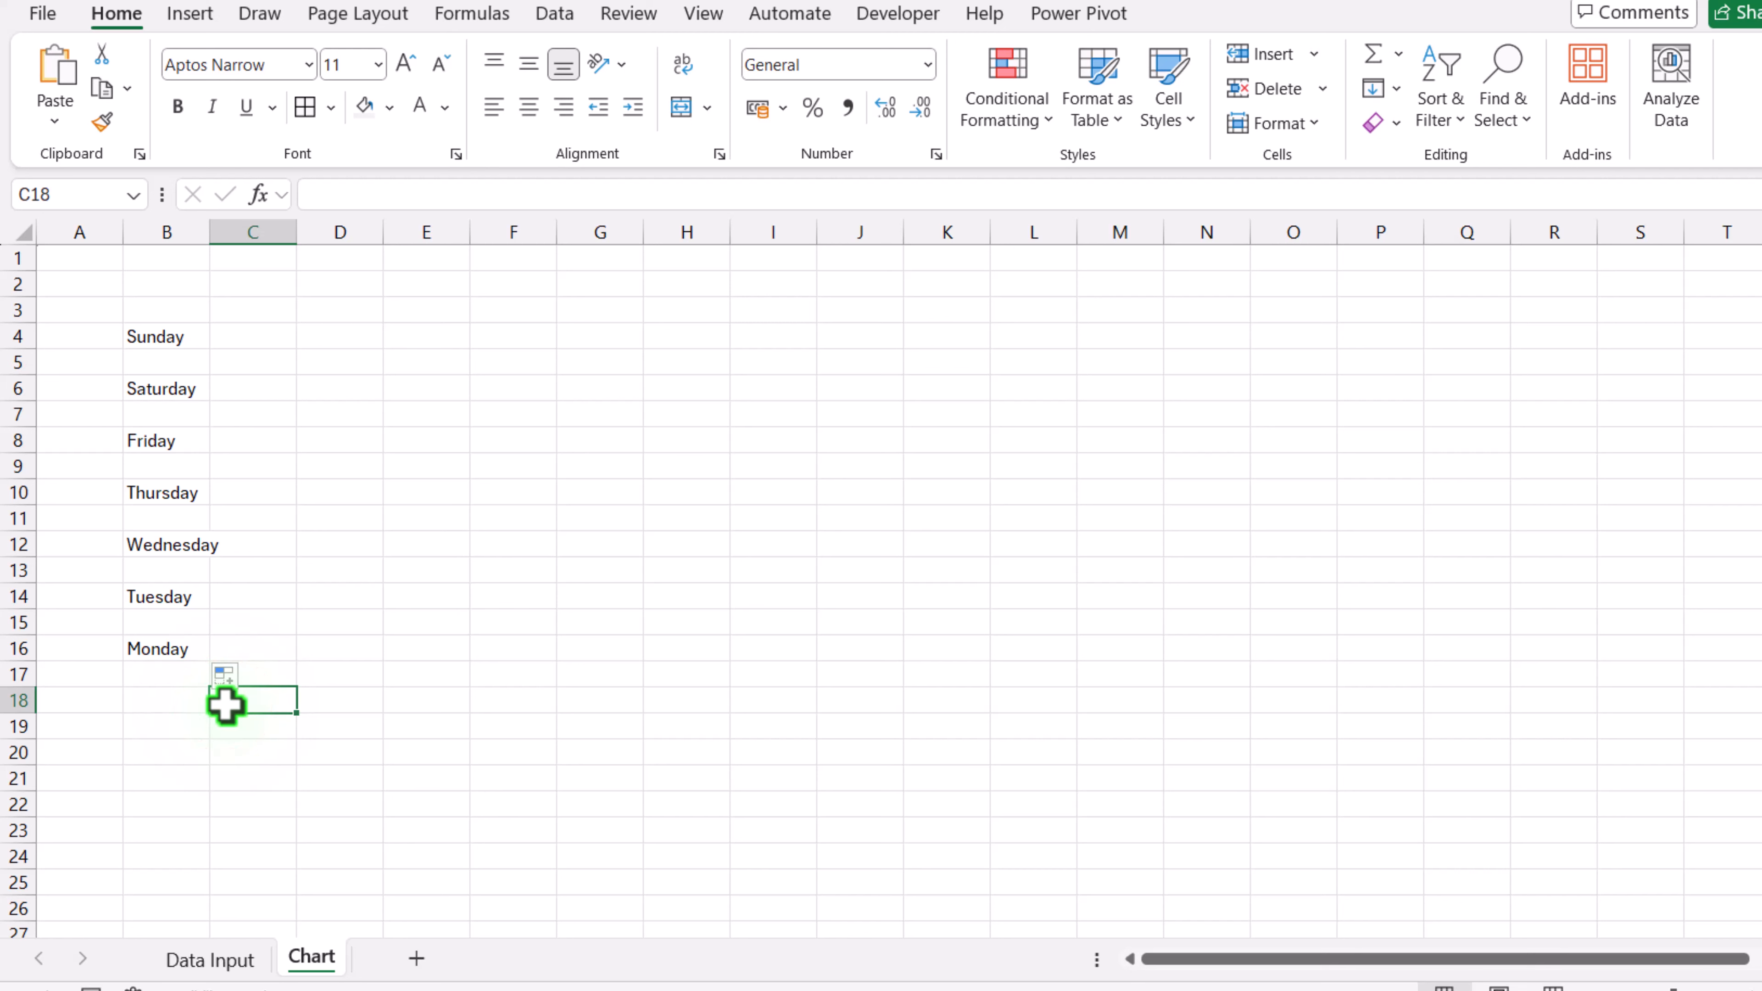
{"action": "type", "text": "12:00 am"}
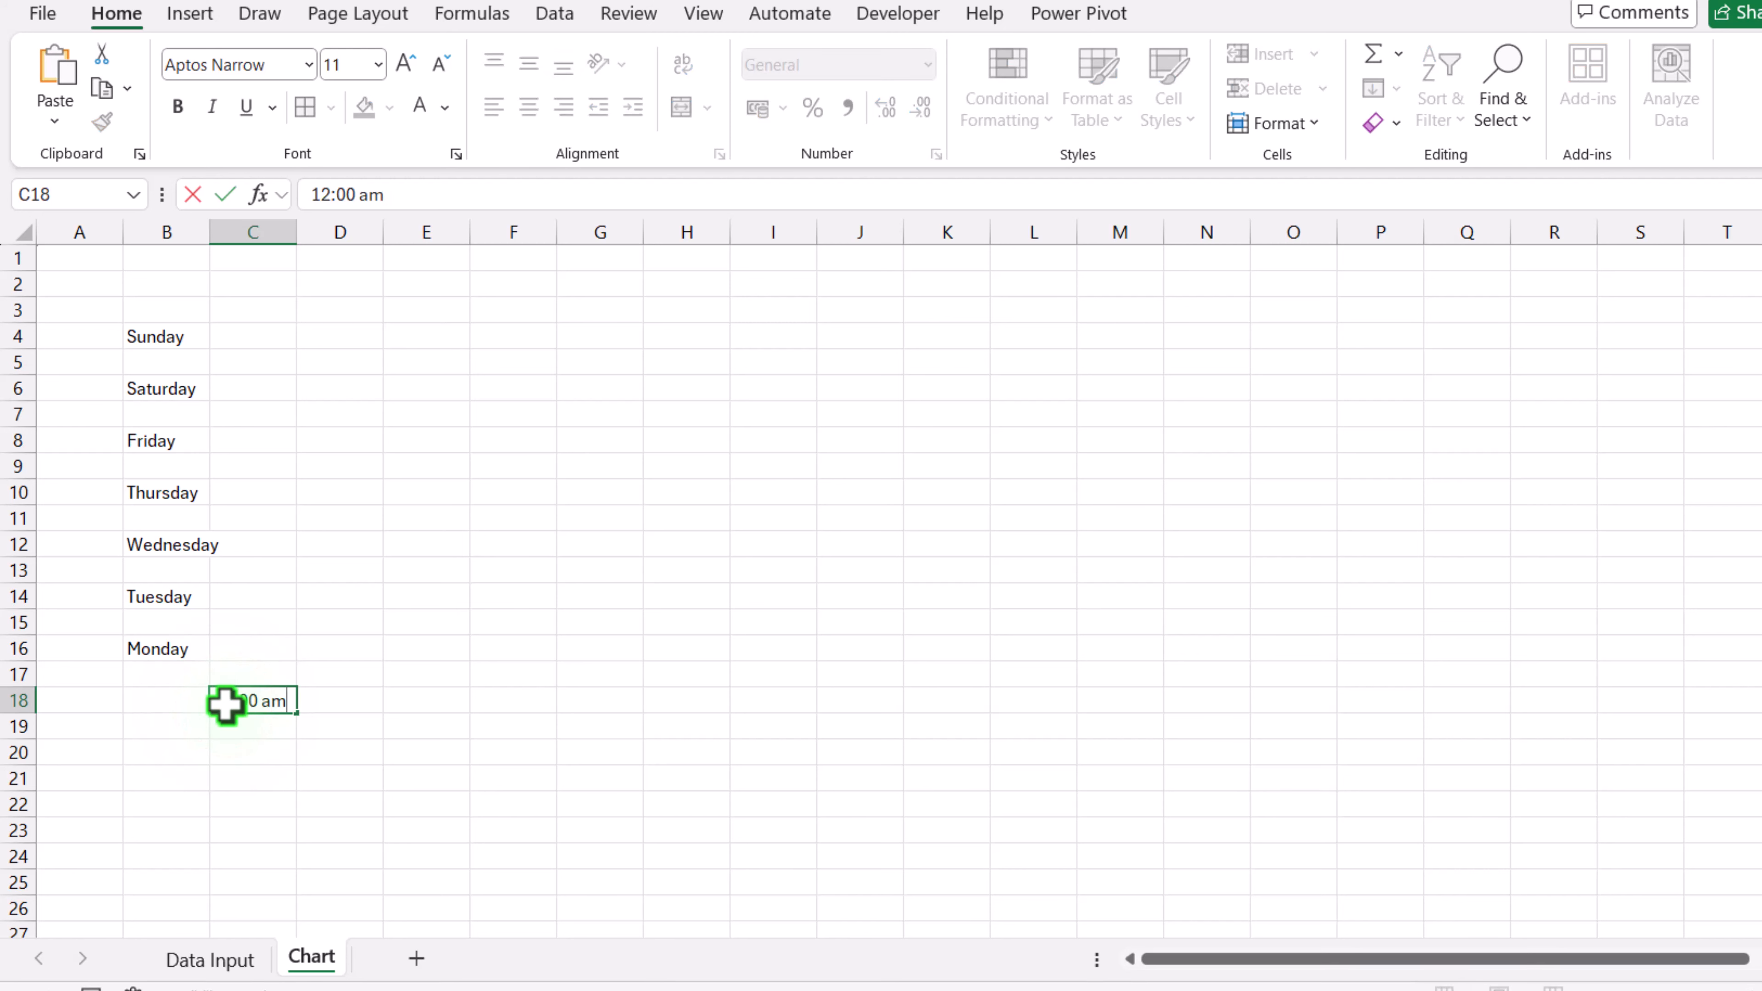
{"action": "key", "text": "Return"}
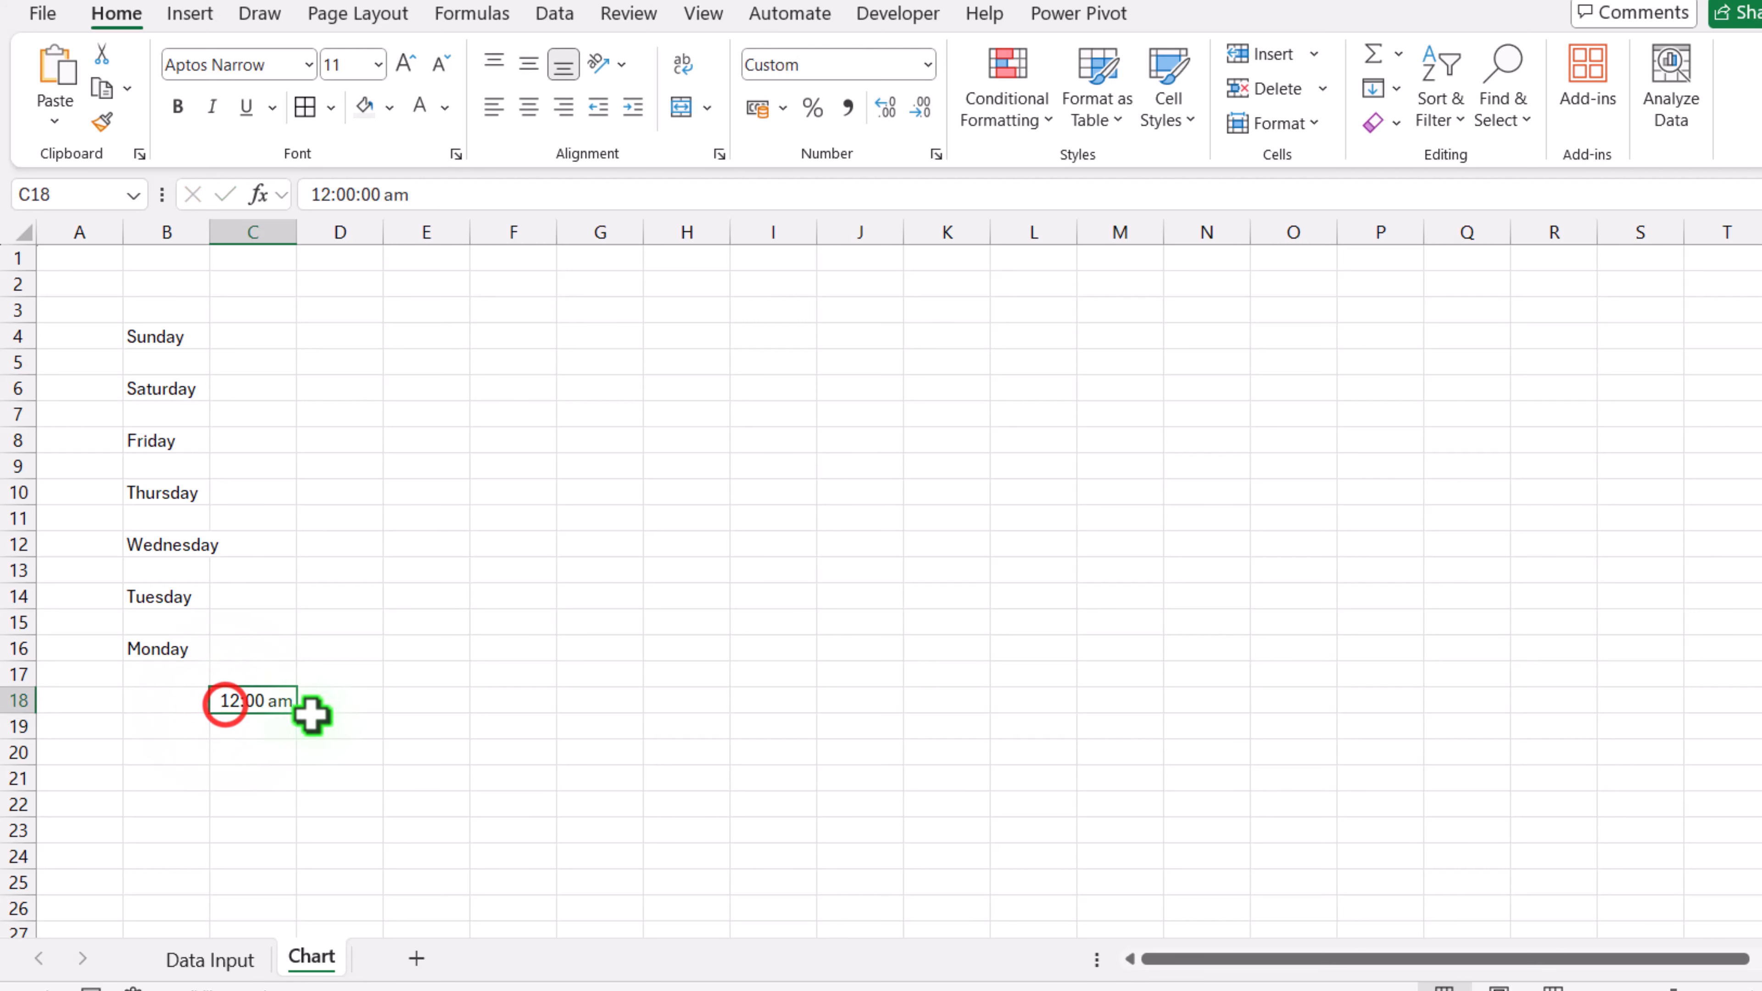
{"action": "left_click_drag", "start_coordinate": [310, 715], "coordinate": [1645, 720]}
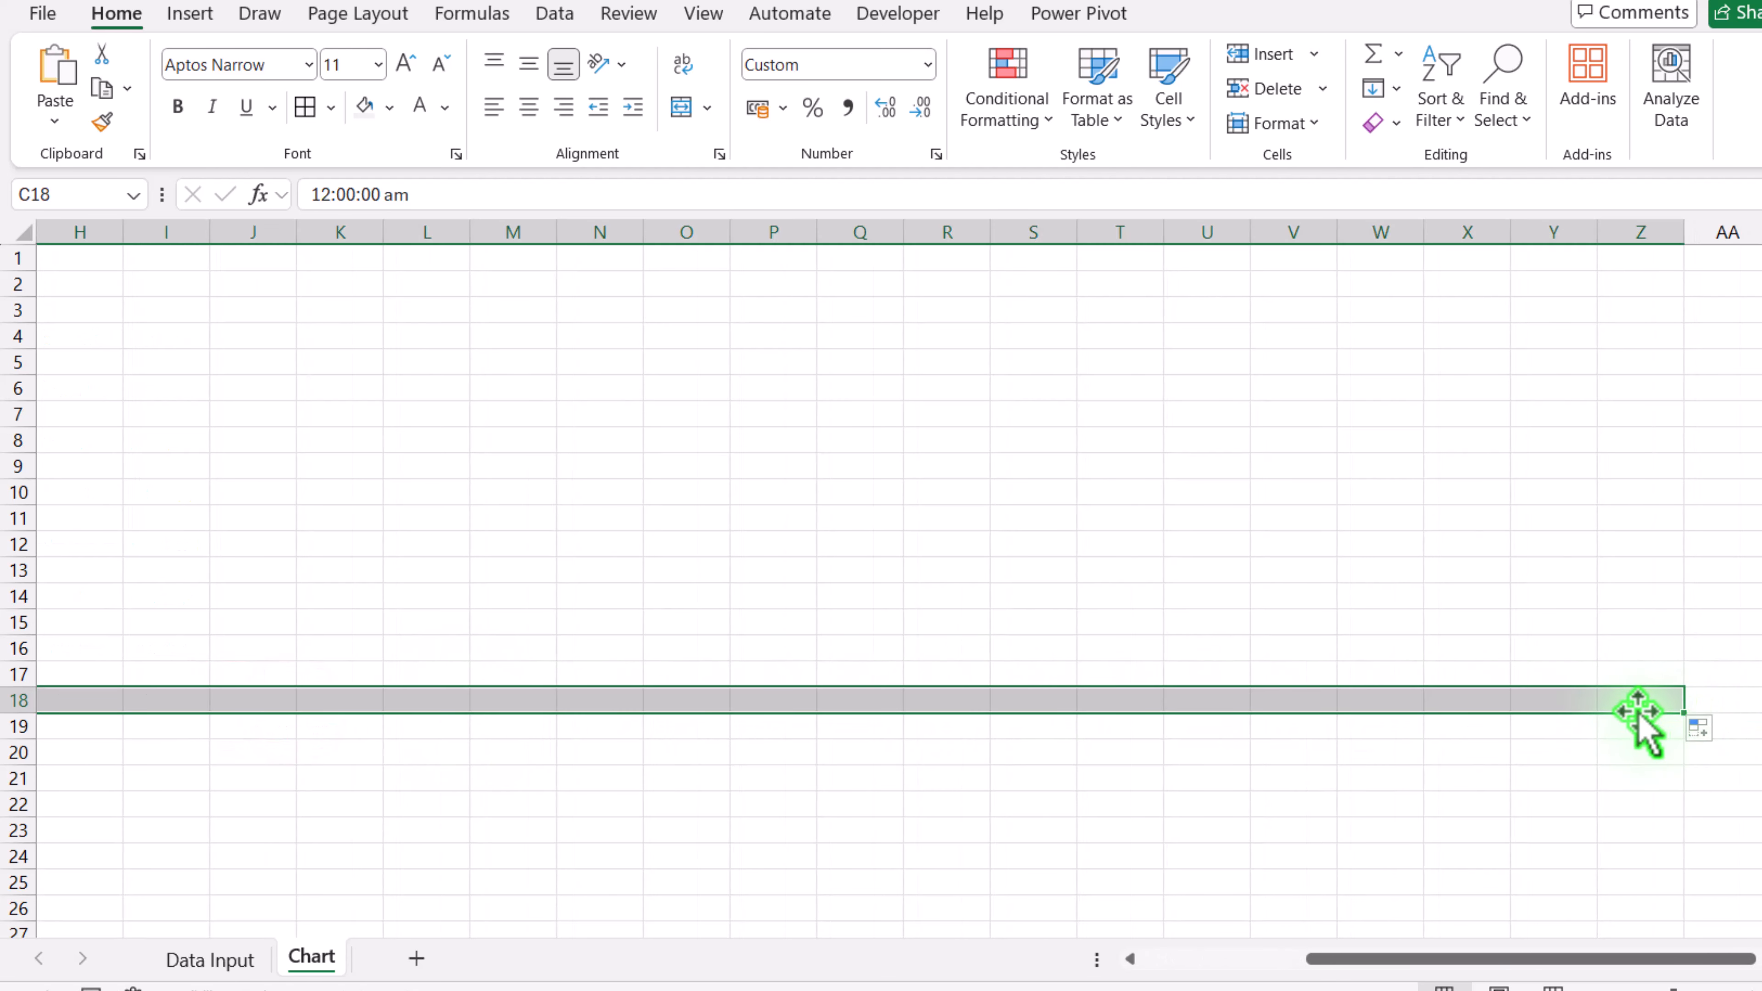
Step: Rotate the hour labels in row 18 upward, make them bold and centre them
{"action": "left_click", "coordinate": [621, 64]}
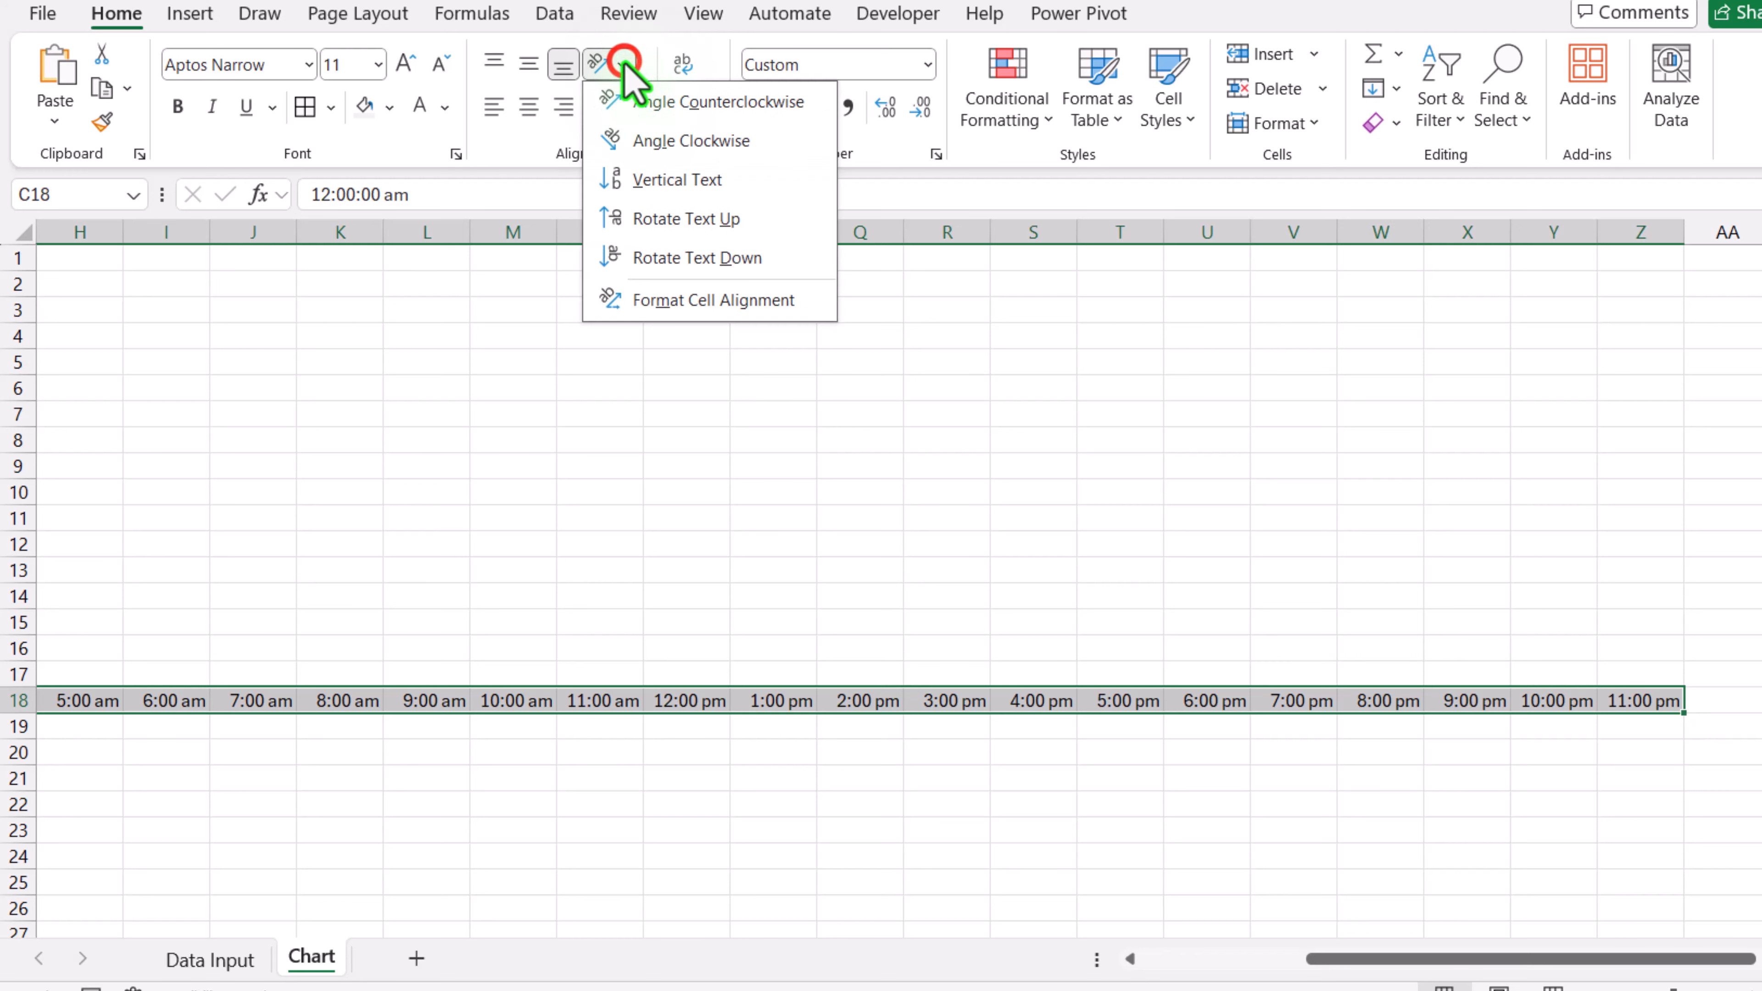
{"action": "left_click", "coordinate": [660, 212]}
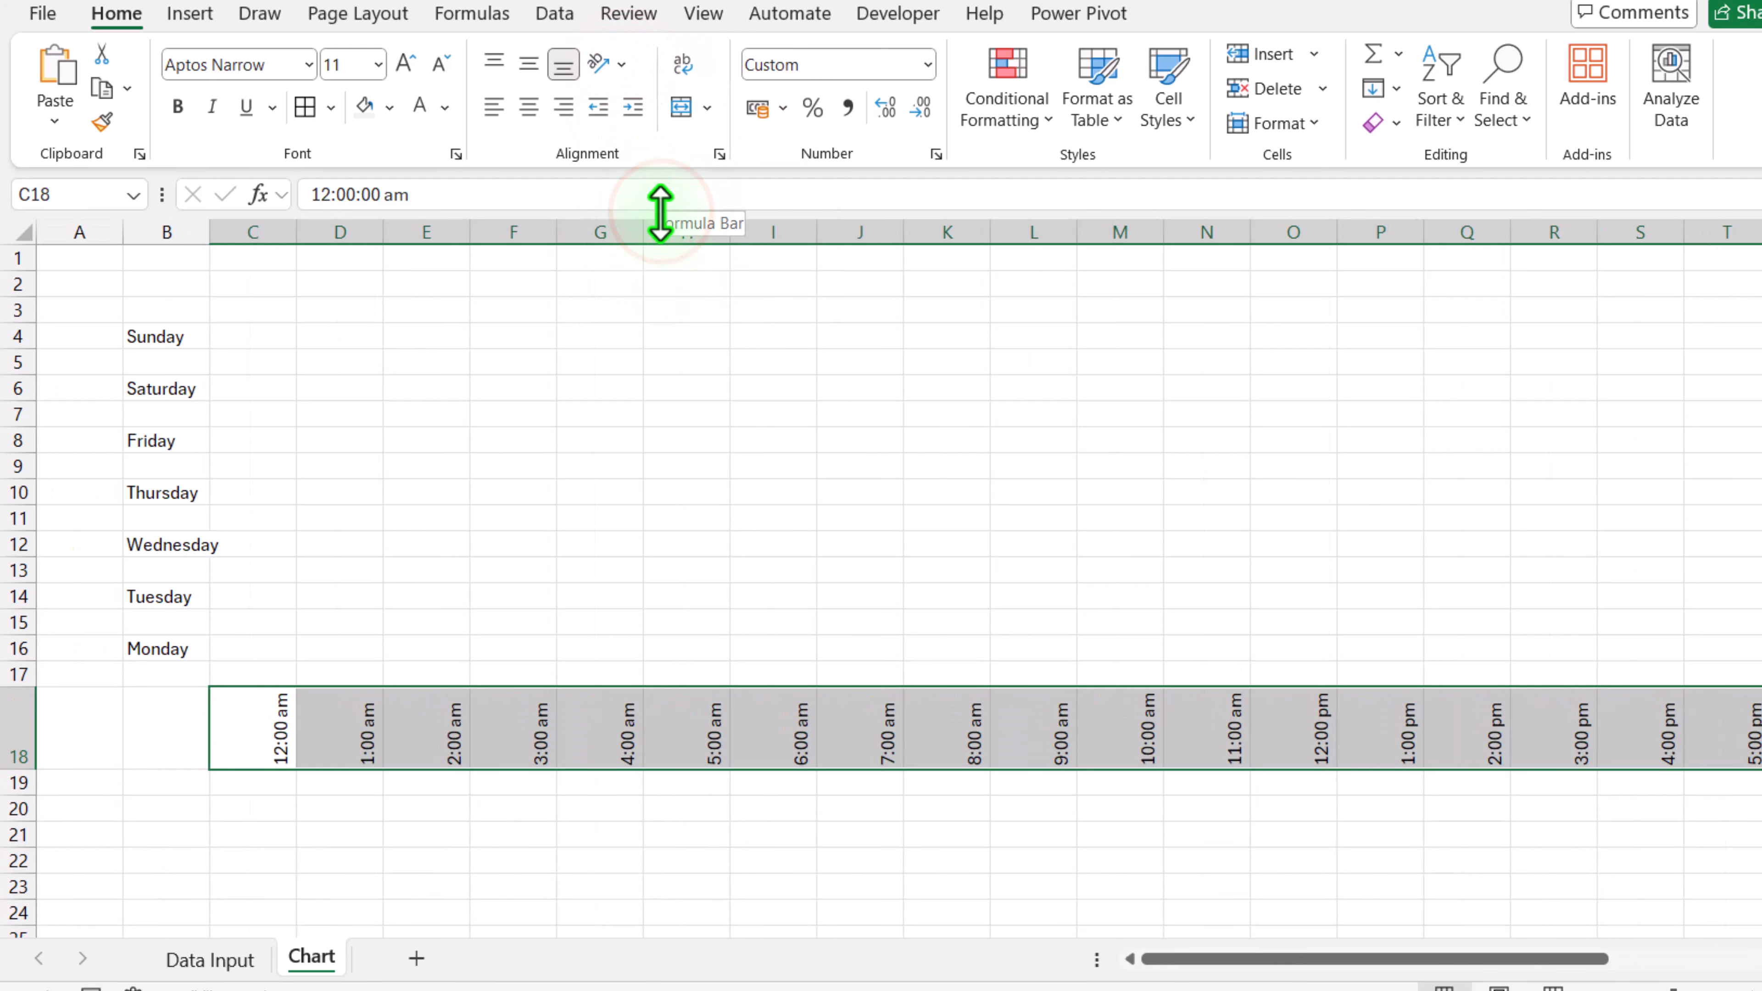
{"action": "left_click", "coordinate": [178, 106]}
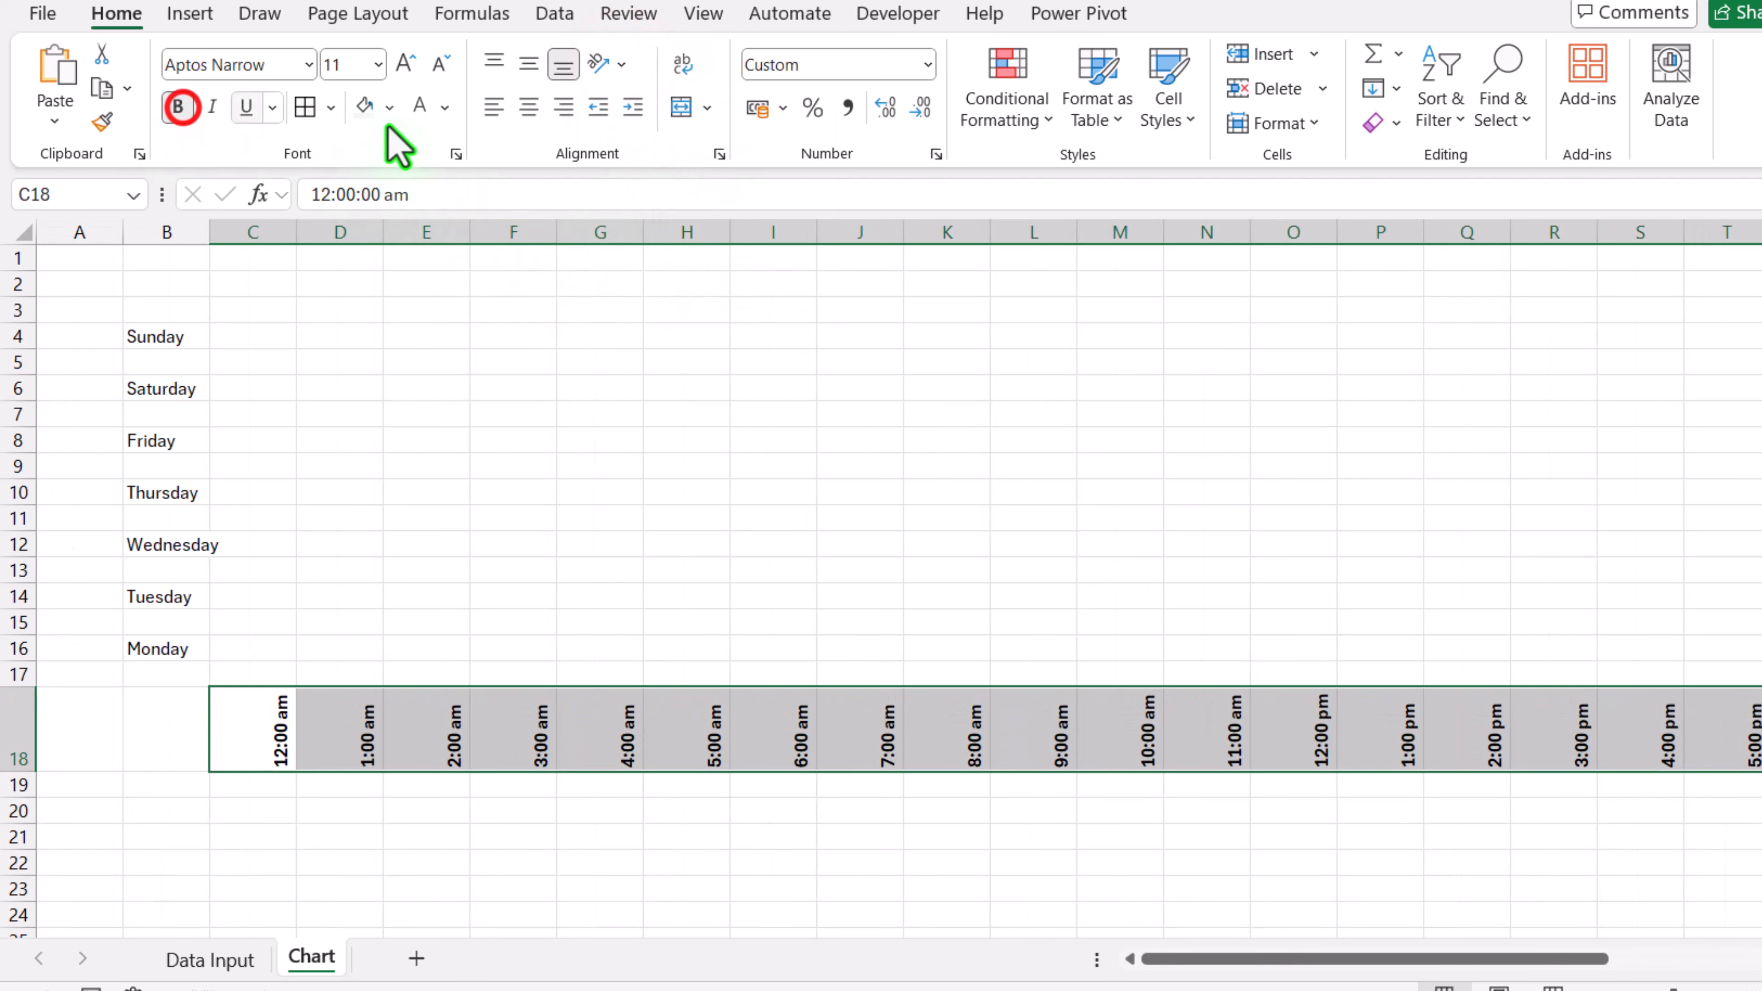
{"action": "left_click", "coordinate": [529, 106]}
Step: Narrow columns C through Z to fit the rotated hour labels
{"action": "left_click", "coordinate": [272, 229]}
{"action": "left_click_drag", "start_coordinate": [272, 229], "coordinate": [1627, 236]}
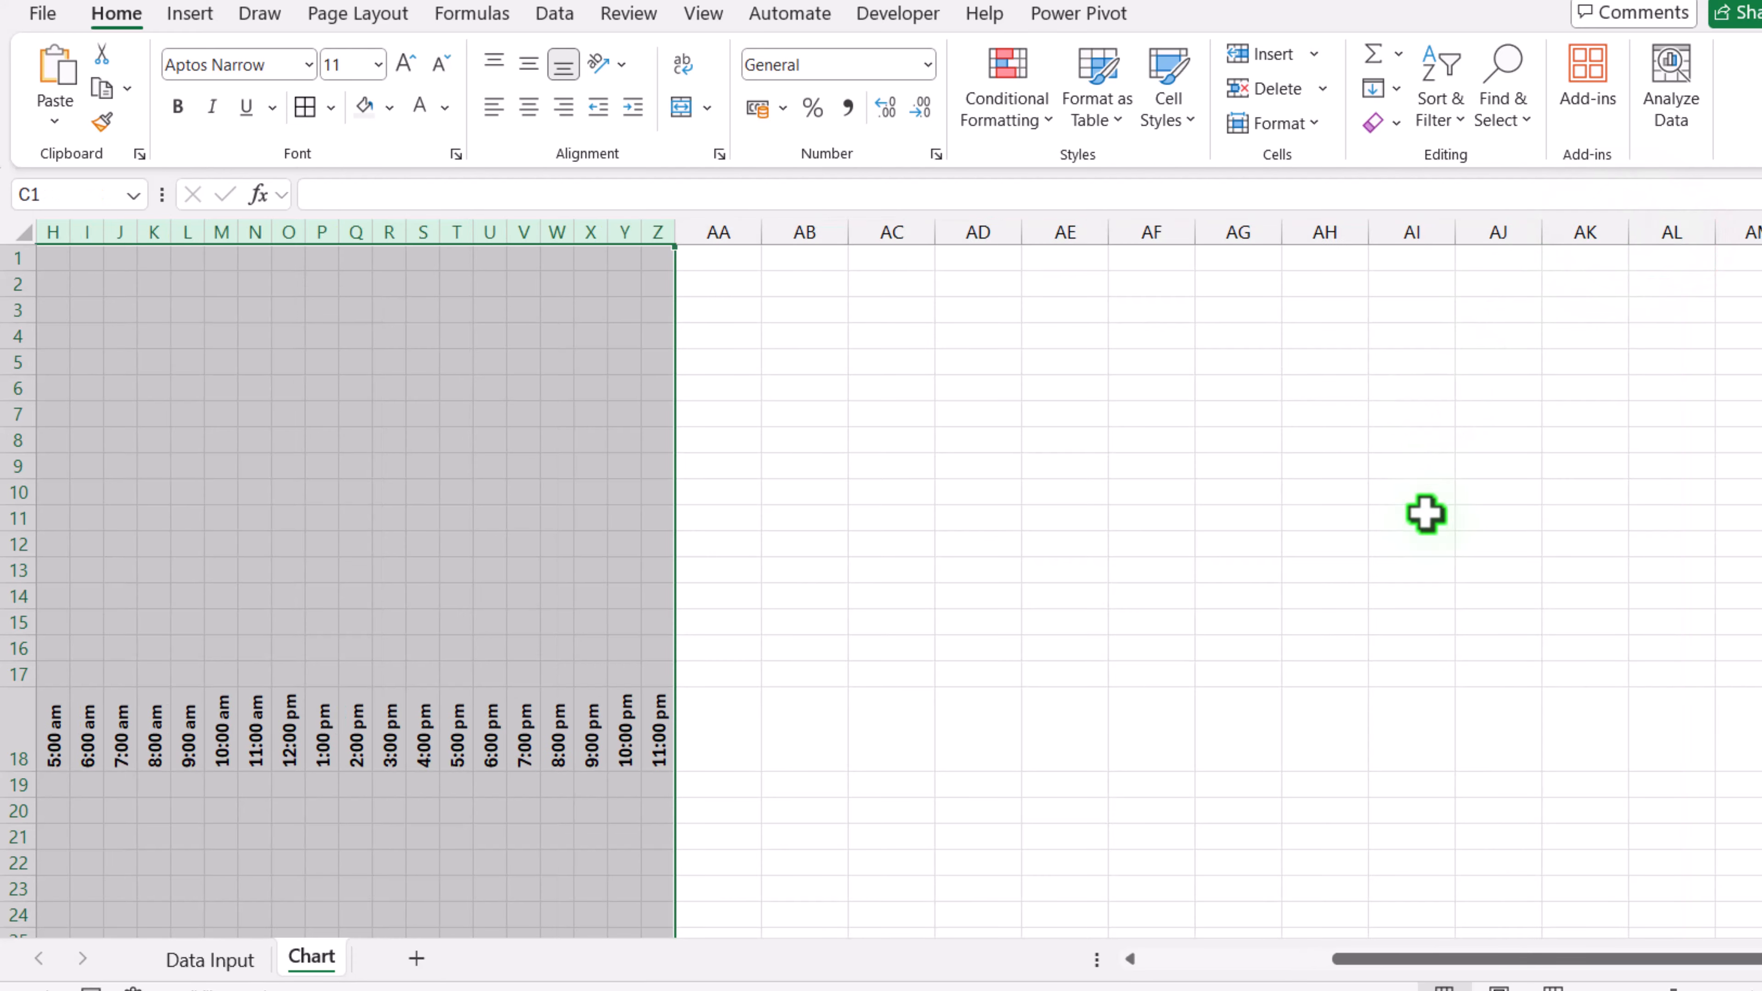
{"action": "left_click_drag", "start_coordinate": [1535, 958], "coordinate": [1285, 979]}
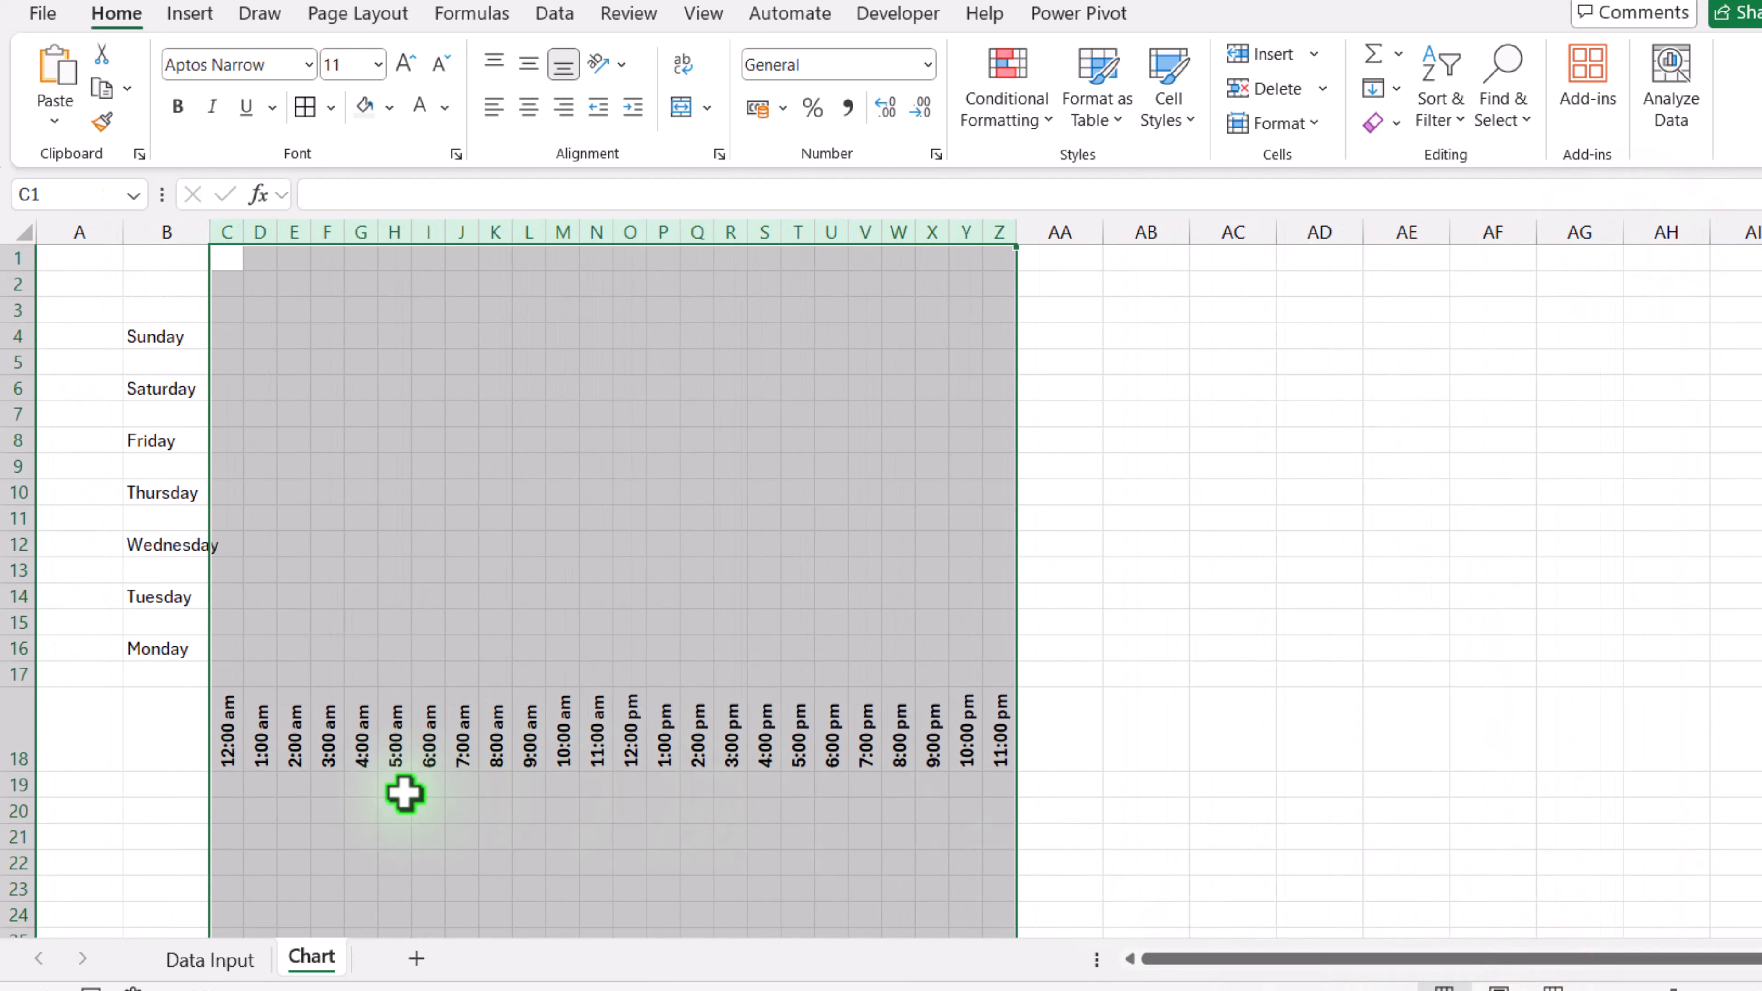
Step: Reduce the height of the blank spacer rows 3 to 17 between the weekday rows
{"action": "left_click", "coordinate": [19, 682]}
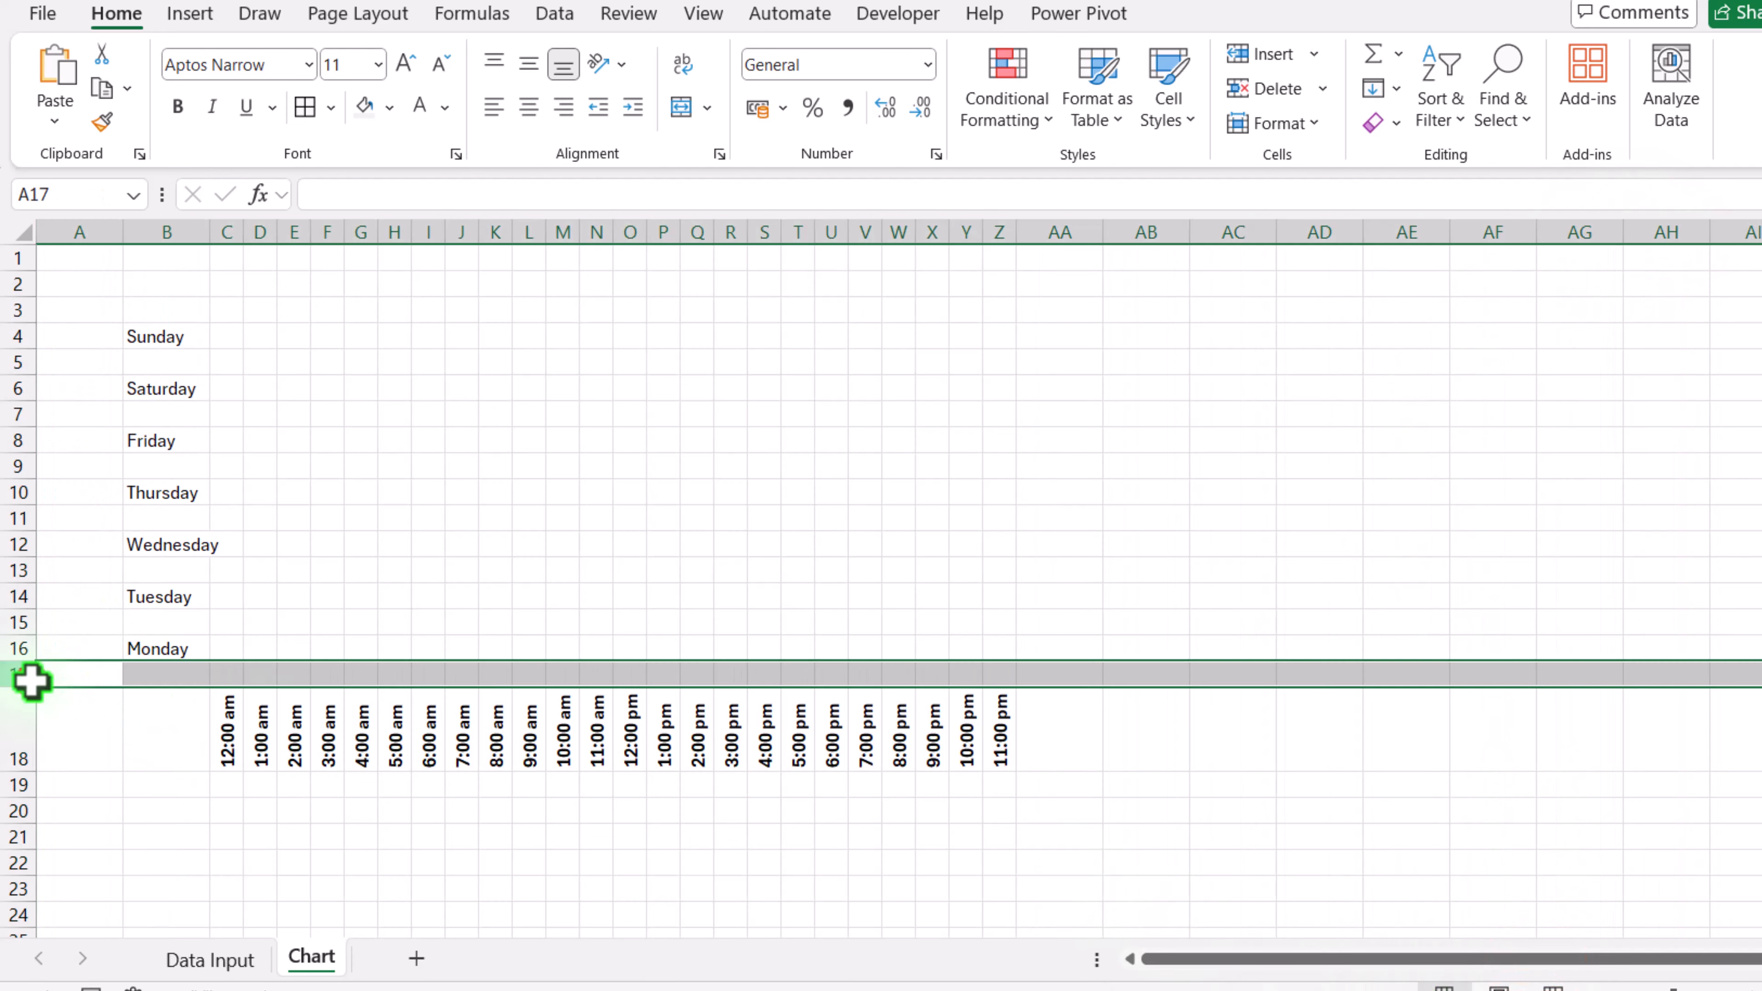
{"action": "left_click", "coordinate": [15, 624], "text": "ctrl"}
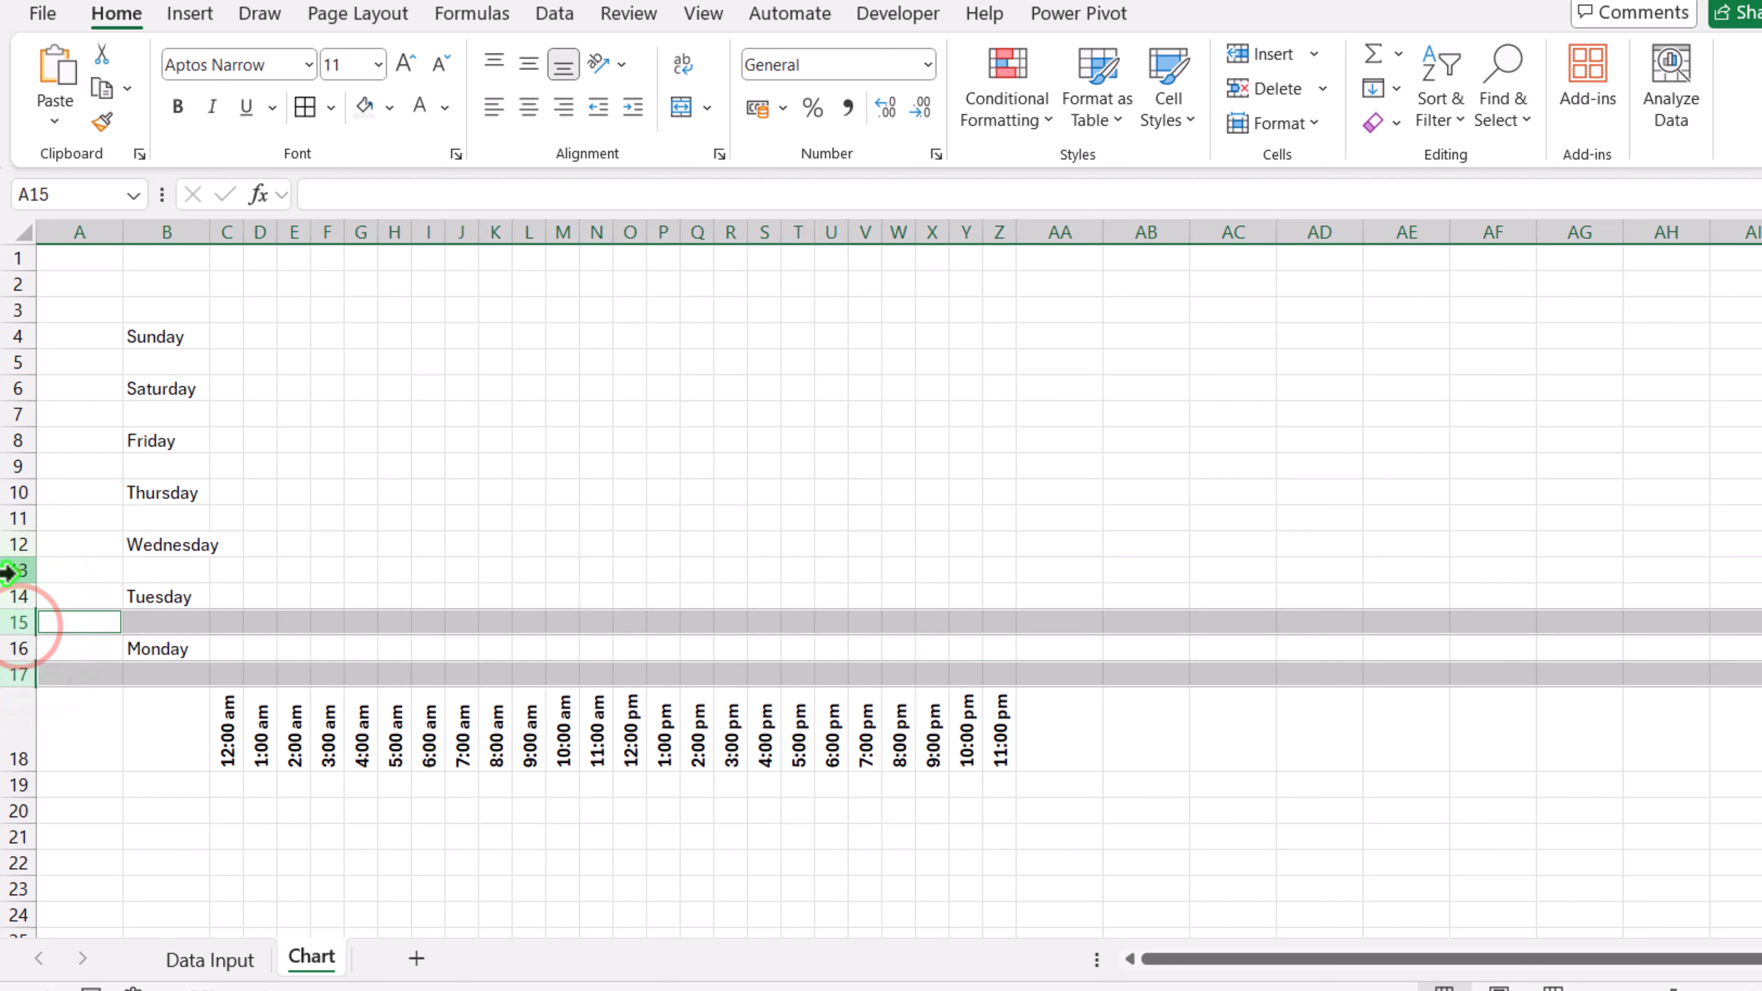
{"action": "left_click", "coordinate": [10, 572], "text": "ctrl"}
{"action": "left_click", "coordinate": [8, 519], "text": "ctrl"}
{"action": "left_click", "coordinate": [21, 467], "text": "ctrl"}
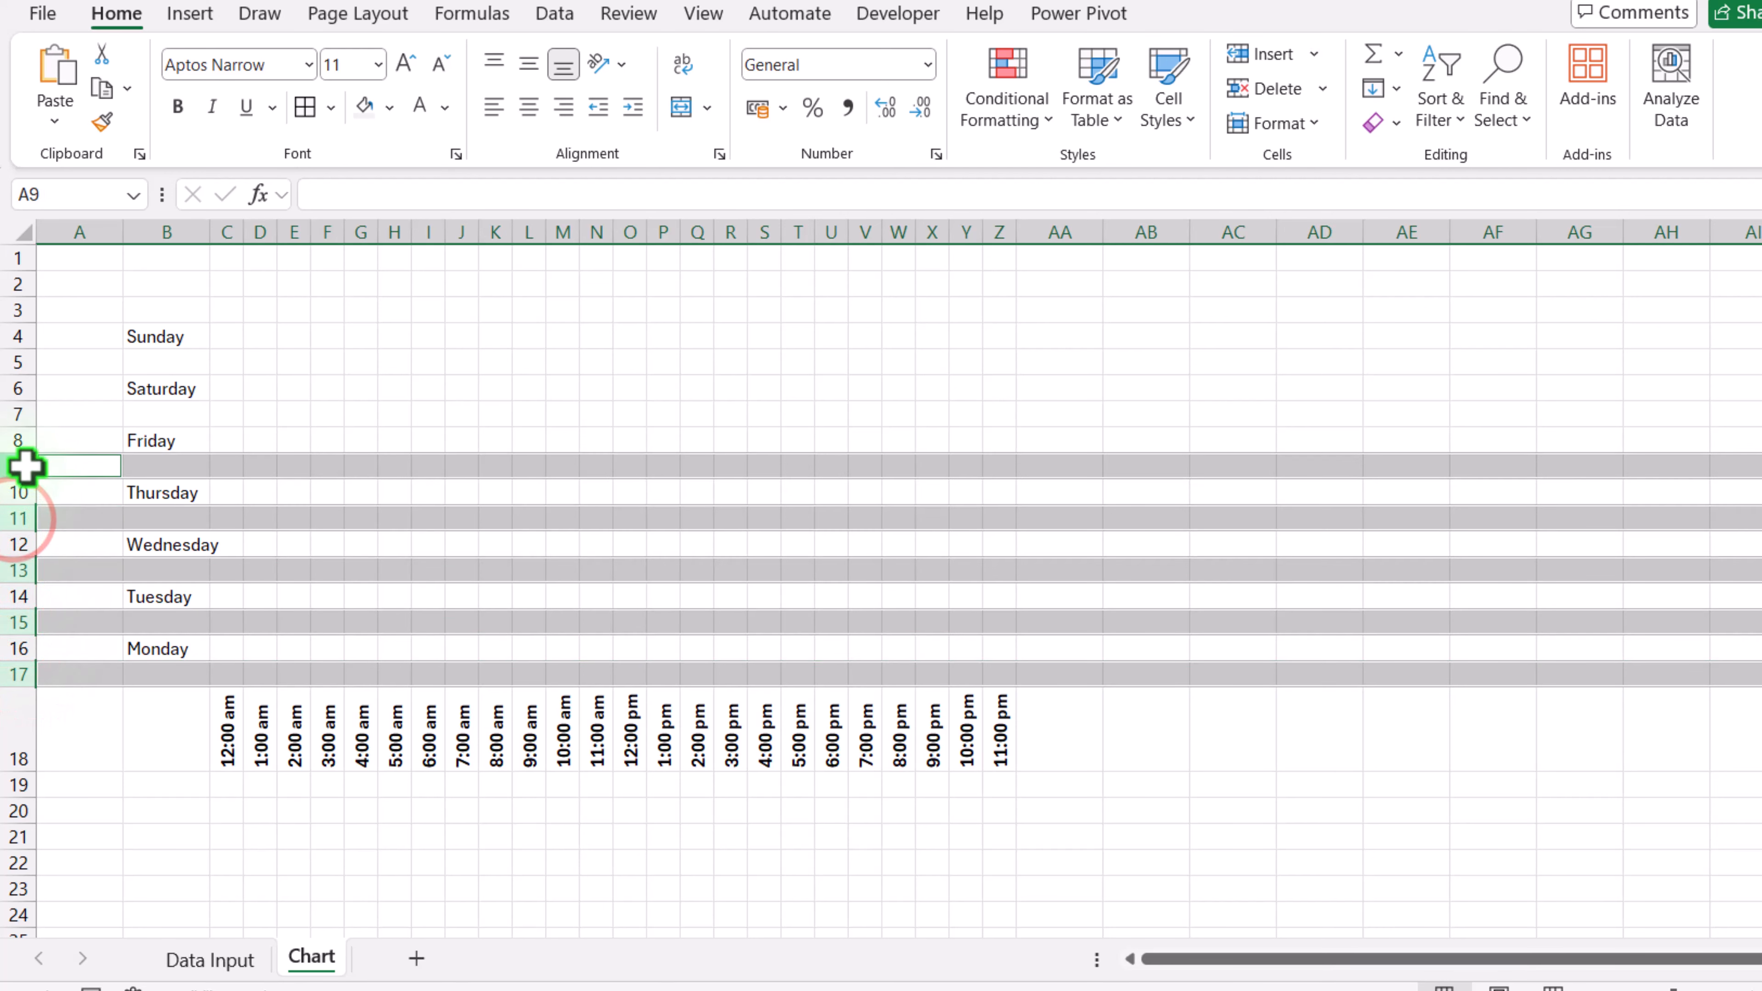
{"action": "left_click", "coordinate": [20, 415], "text": "ctrl"}
{"action": "left_click", "coordinate": [13, 362], "text": "ctrl"}
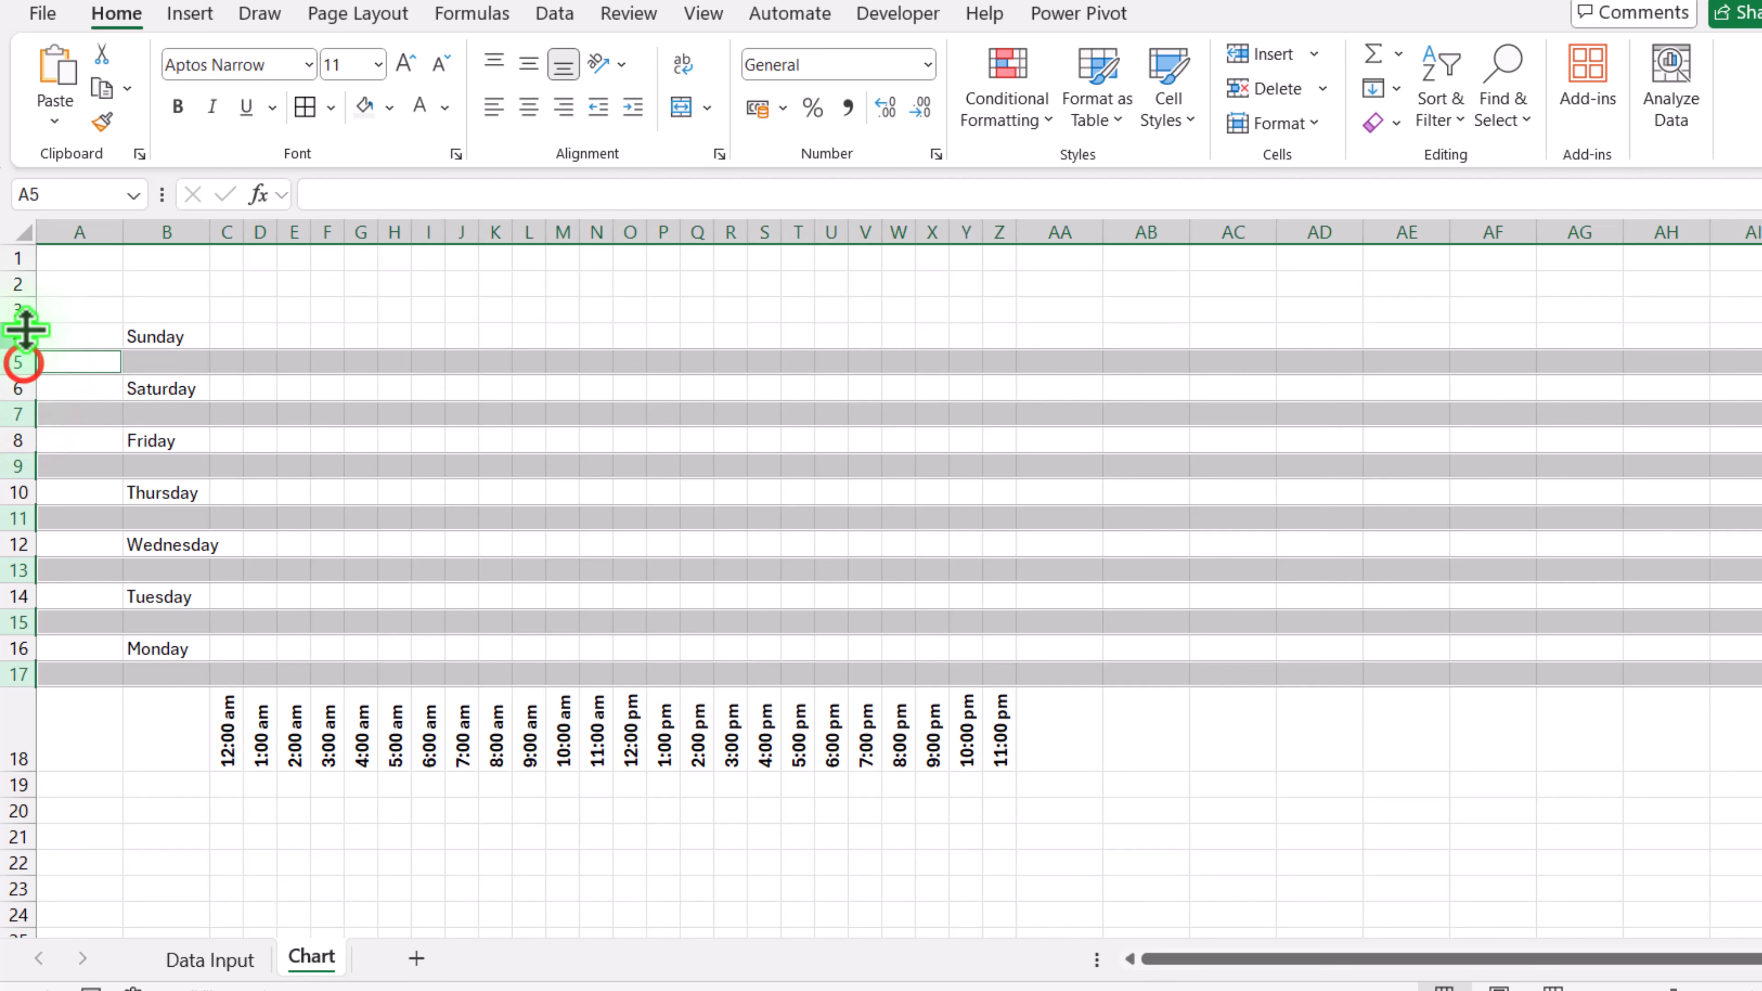
{"action": "left_click", "coordinate": [14, 310], "text": "ctrl"}
{"action": "left_click_drag", "start_coordinate": [16, 321], "coordinate": [30, 308]}
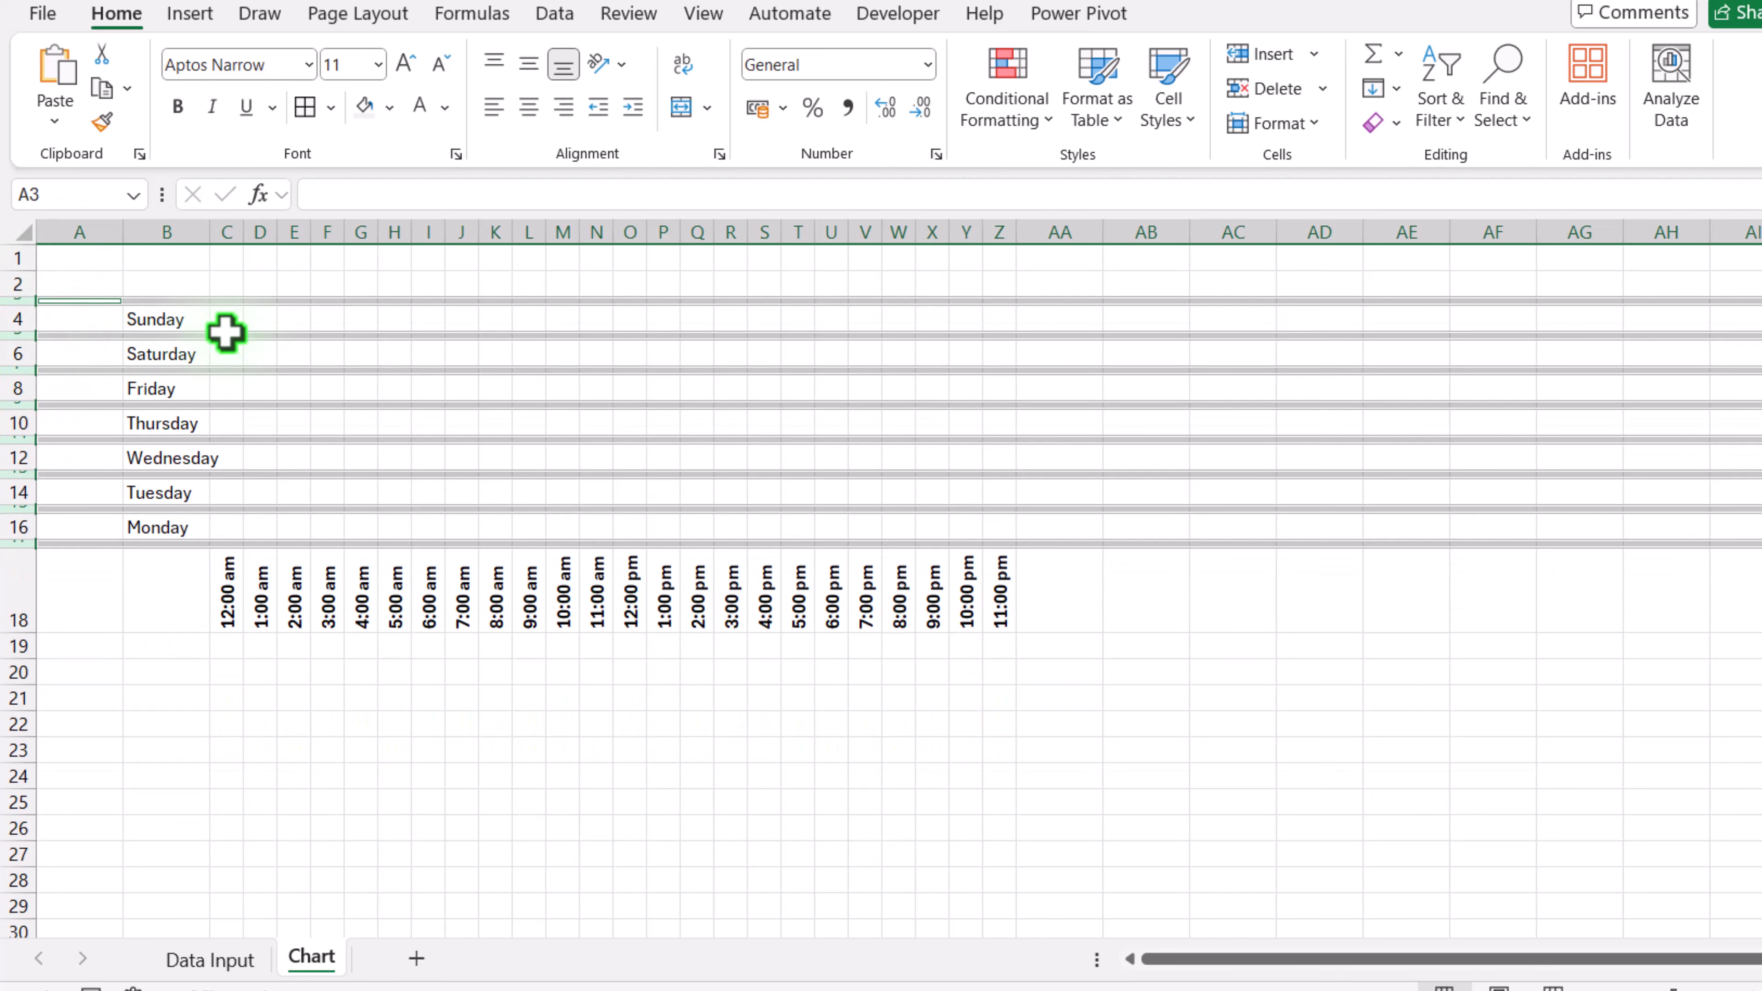
Step: Fill the weekday labels and hour header cells with light grey
{"action": "left_click", "coordinate": [229, 299]}
{"action": "left_click_drag", "start_coordinate": [181, 301], "coordinate": [995, 611]}
{"action": "left_click", "coordinate": [365, 106]}
{"action": "left_click", "coordinate": [376, 108]}
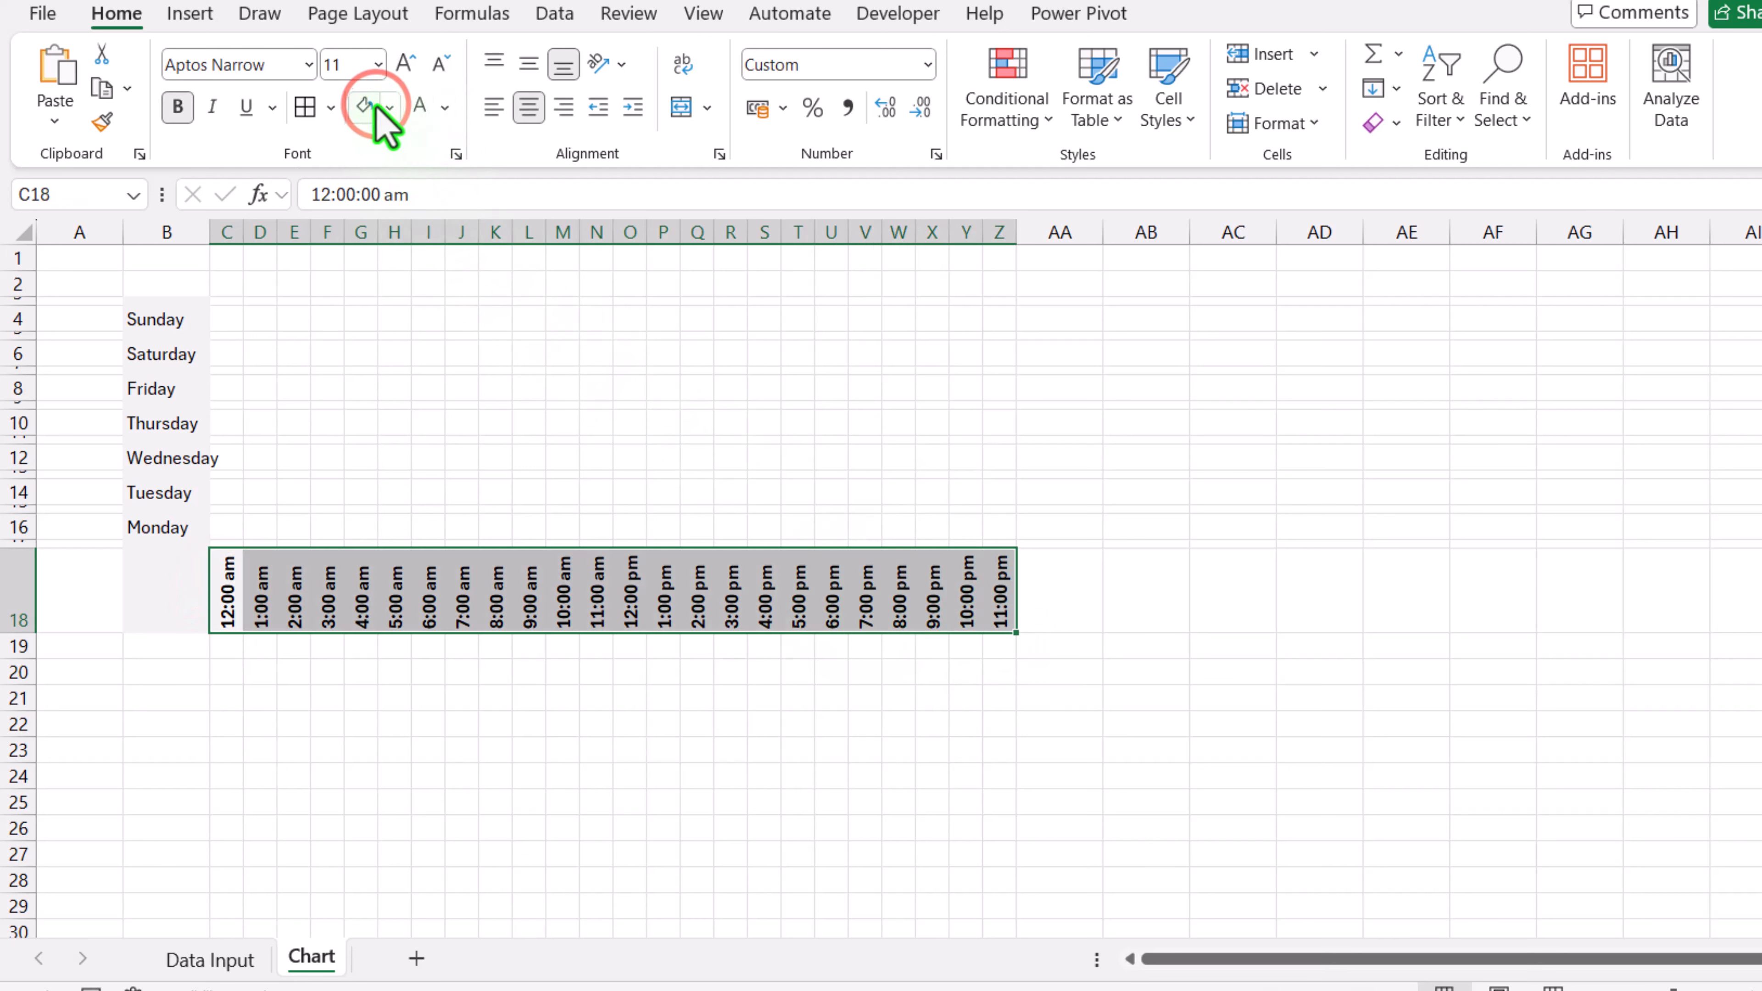
Step: Link C16 to the Data Input cell B2 with a formula
{"action": "left_click", "coordinate": [222, 323]}
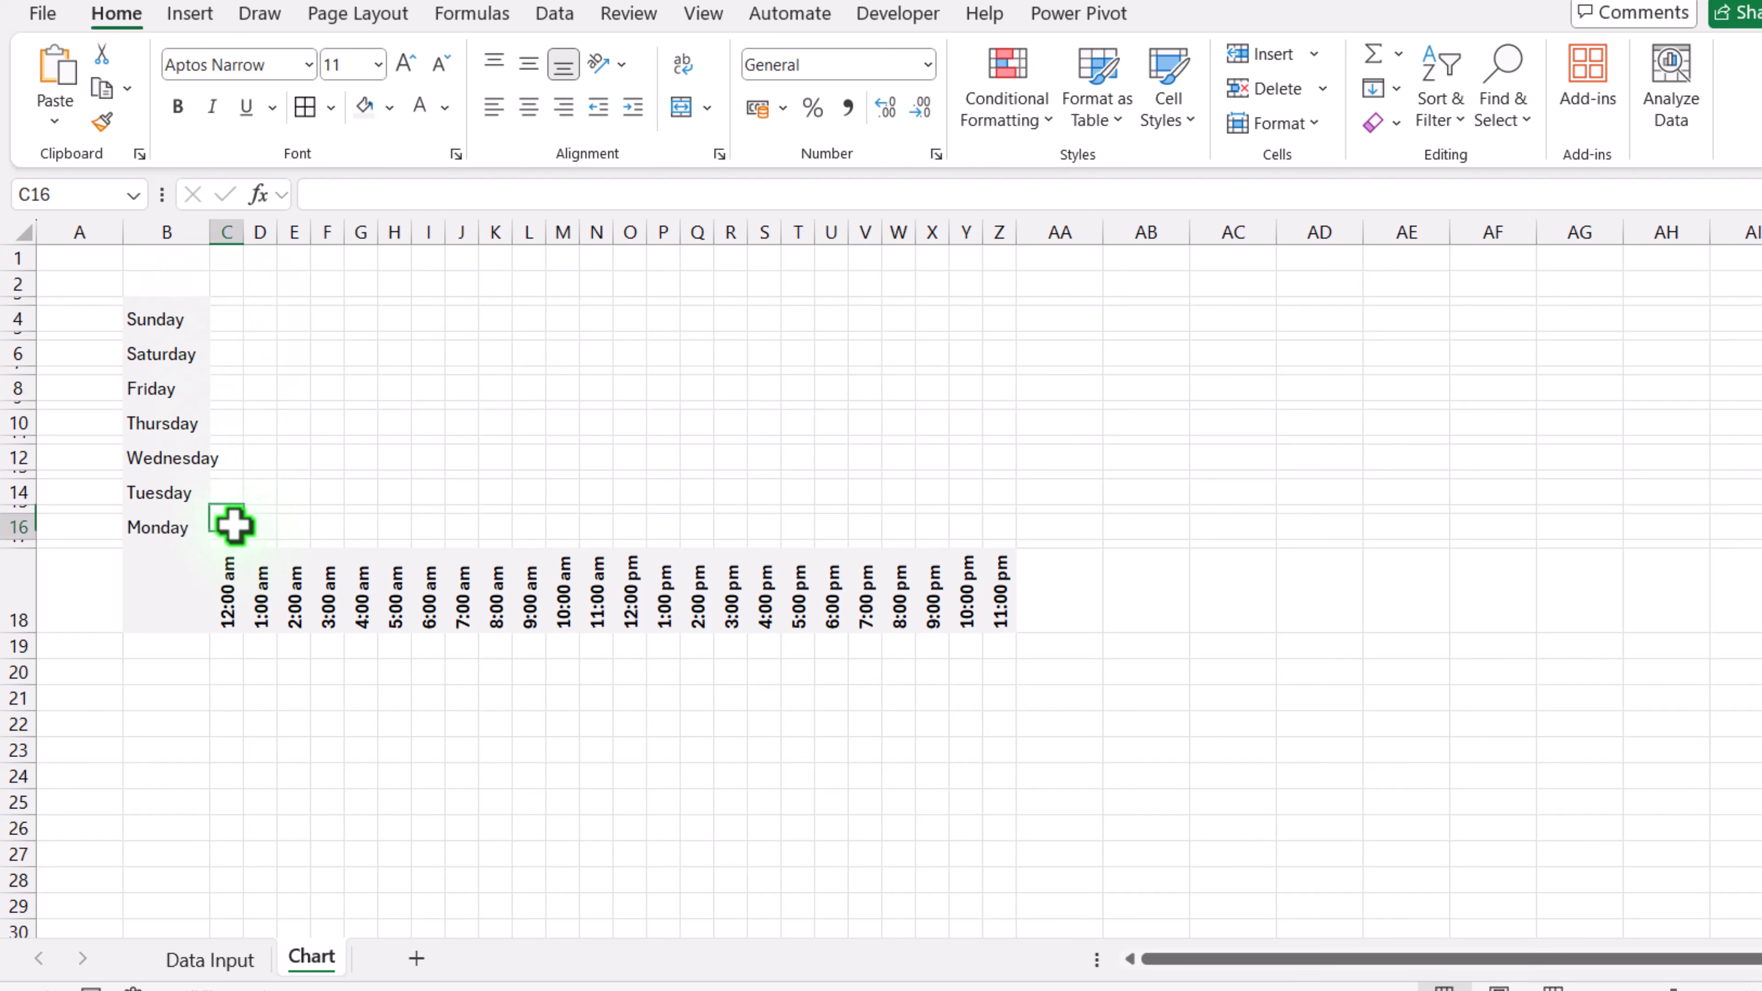
{"action": "type", "text": "="}
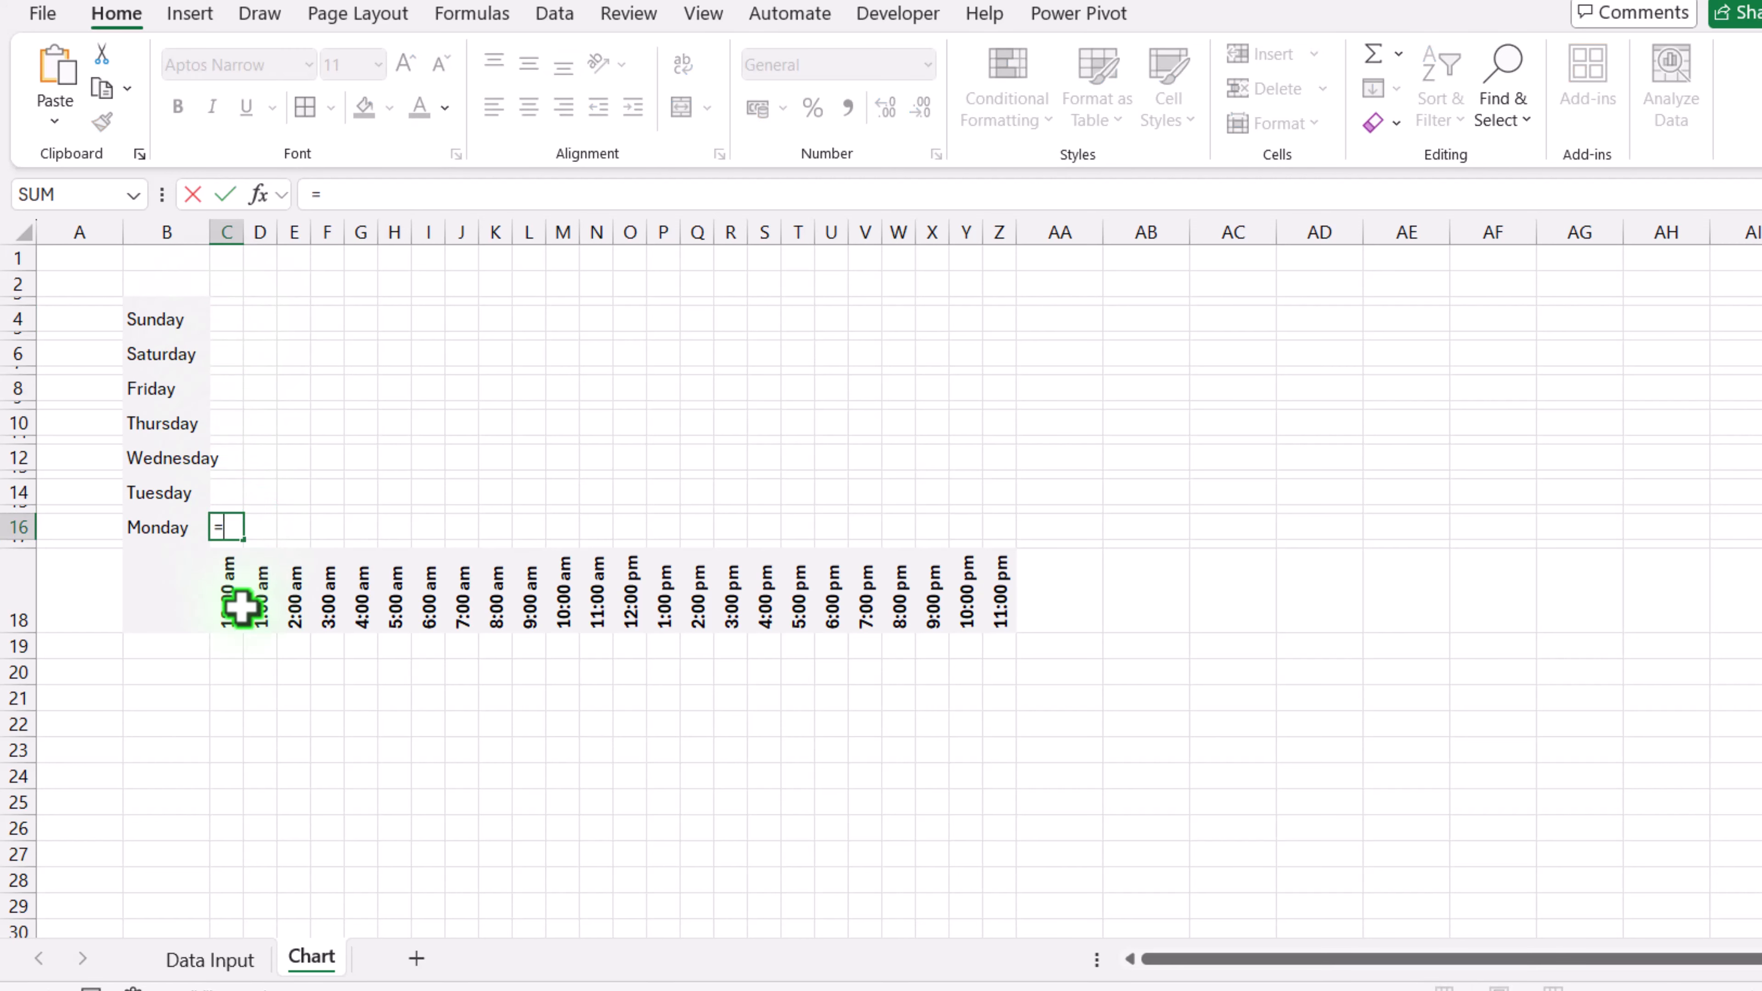
{"action": "left_click", "coordinate": [256, 967]}
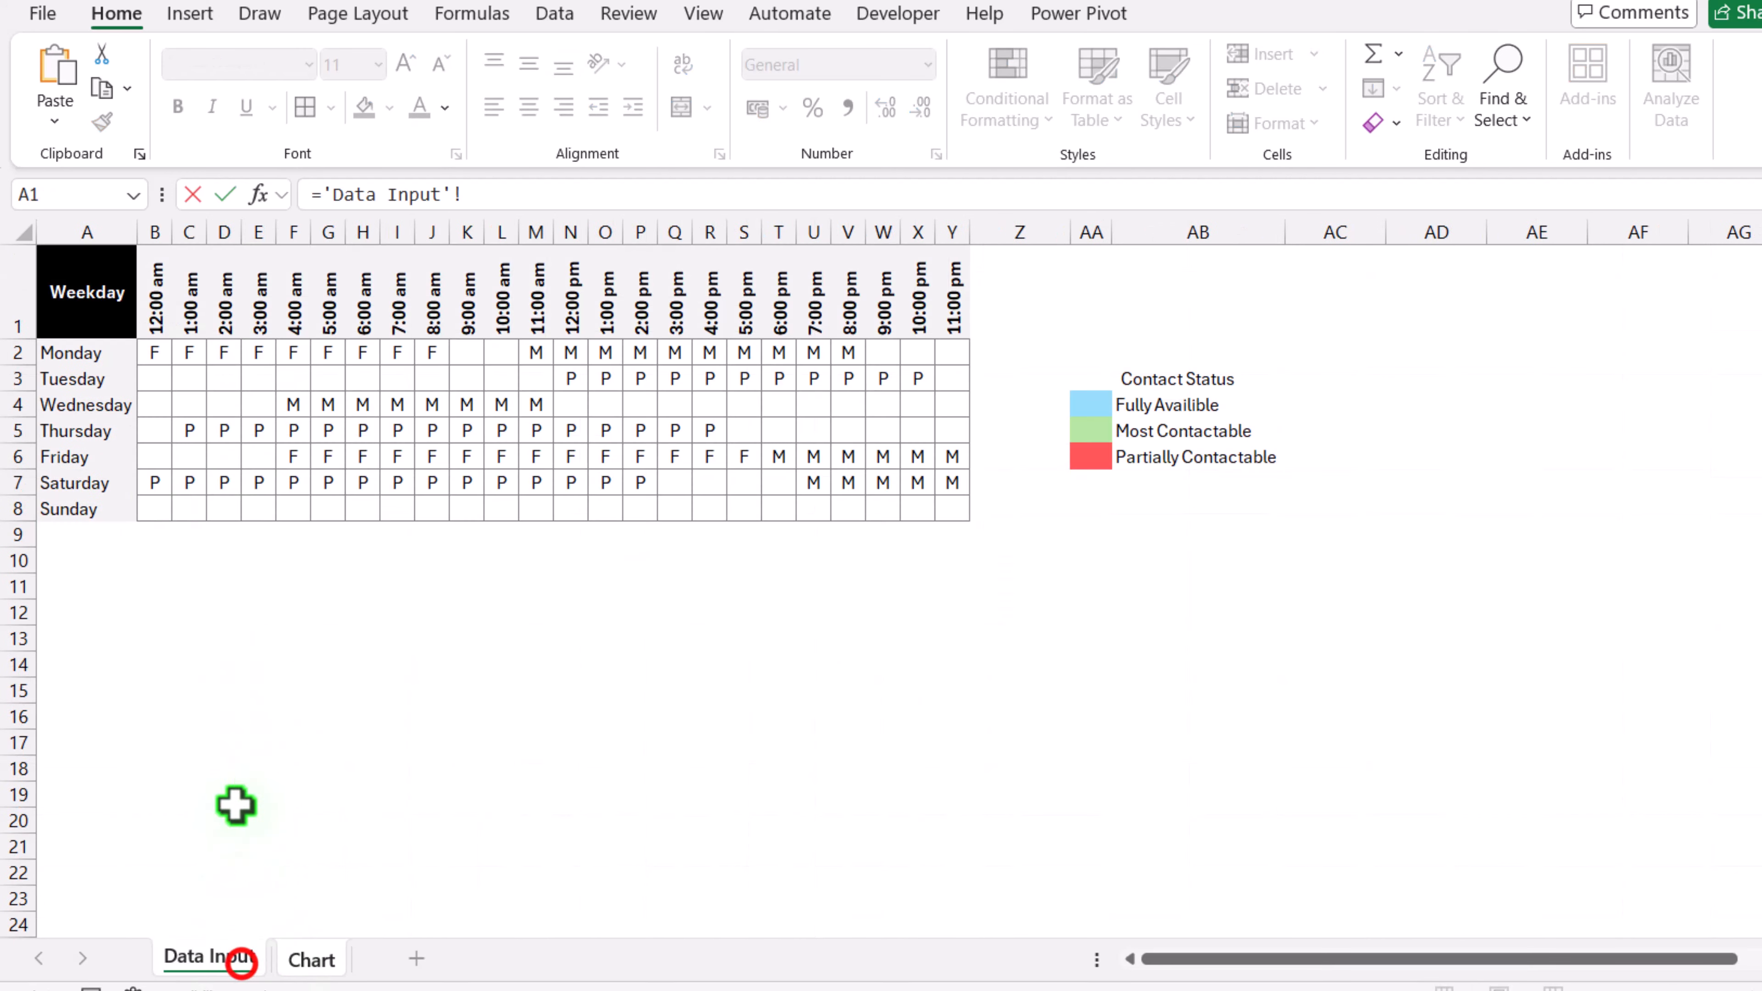
{"action": "left_click", "coordinate": [156, 350]}
{"action": "key", "text": "Return"}
Step: Link C14 and C12 to the Data Input cells B3 and B4 with formulas
{"action": "type", "text": "="}
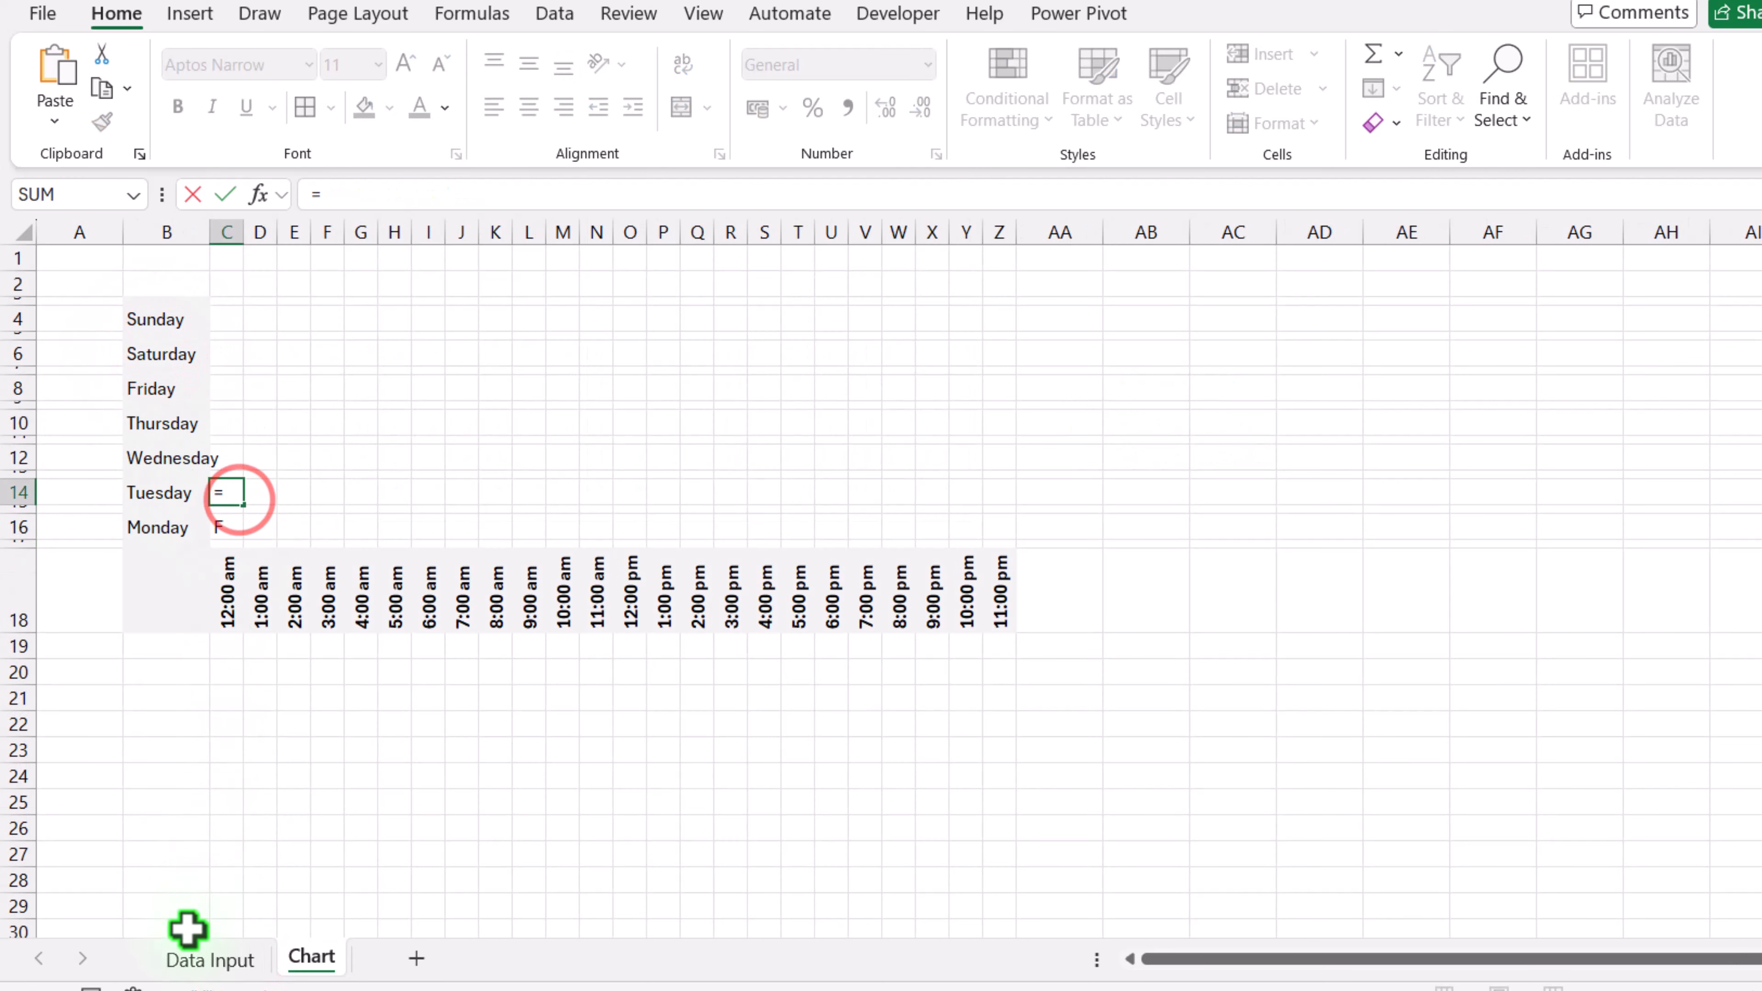
{"action": "left_click", "coordinate": [195, 965]}
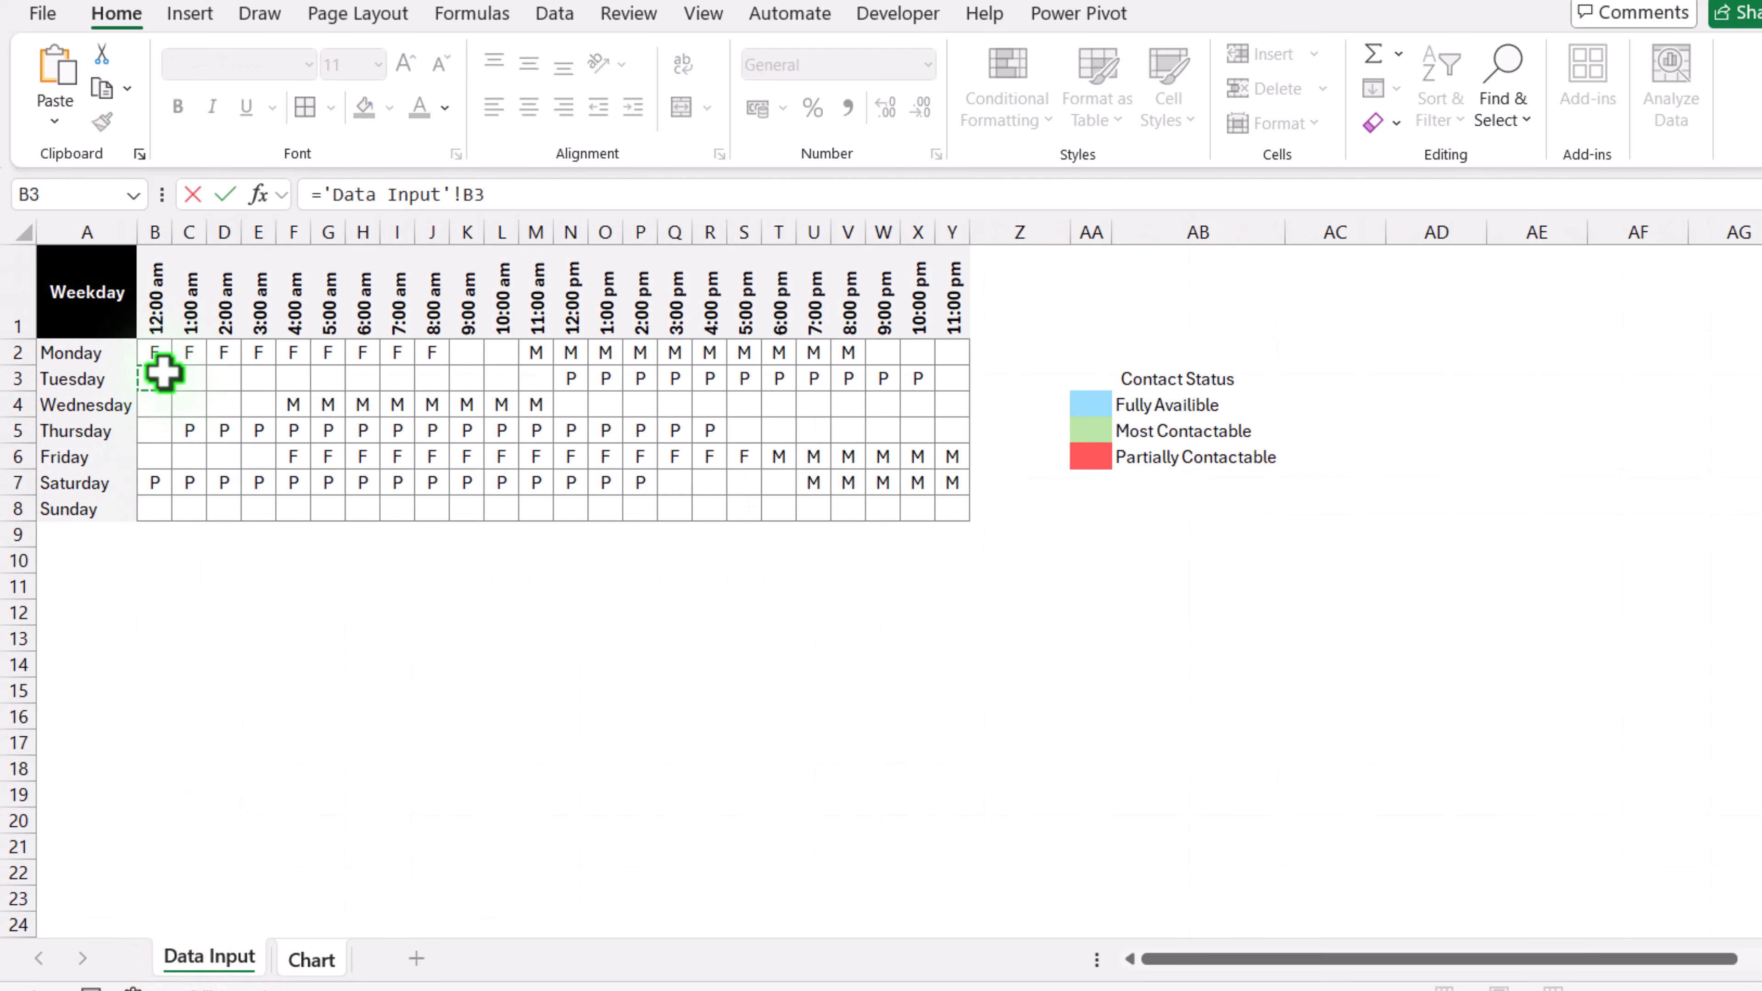
{"action": "key", "text": "Return"}
{"action": "left_click", "coordinate": [229, 458]}
{"action": "type", "text": "="}
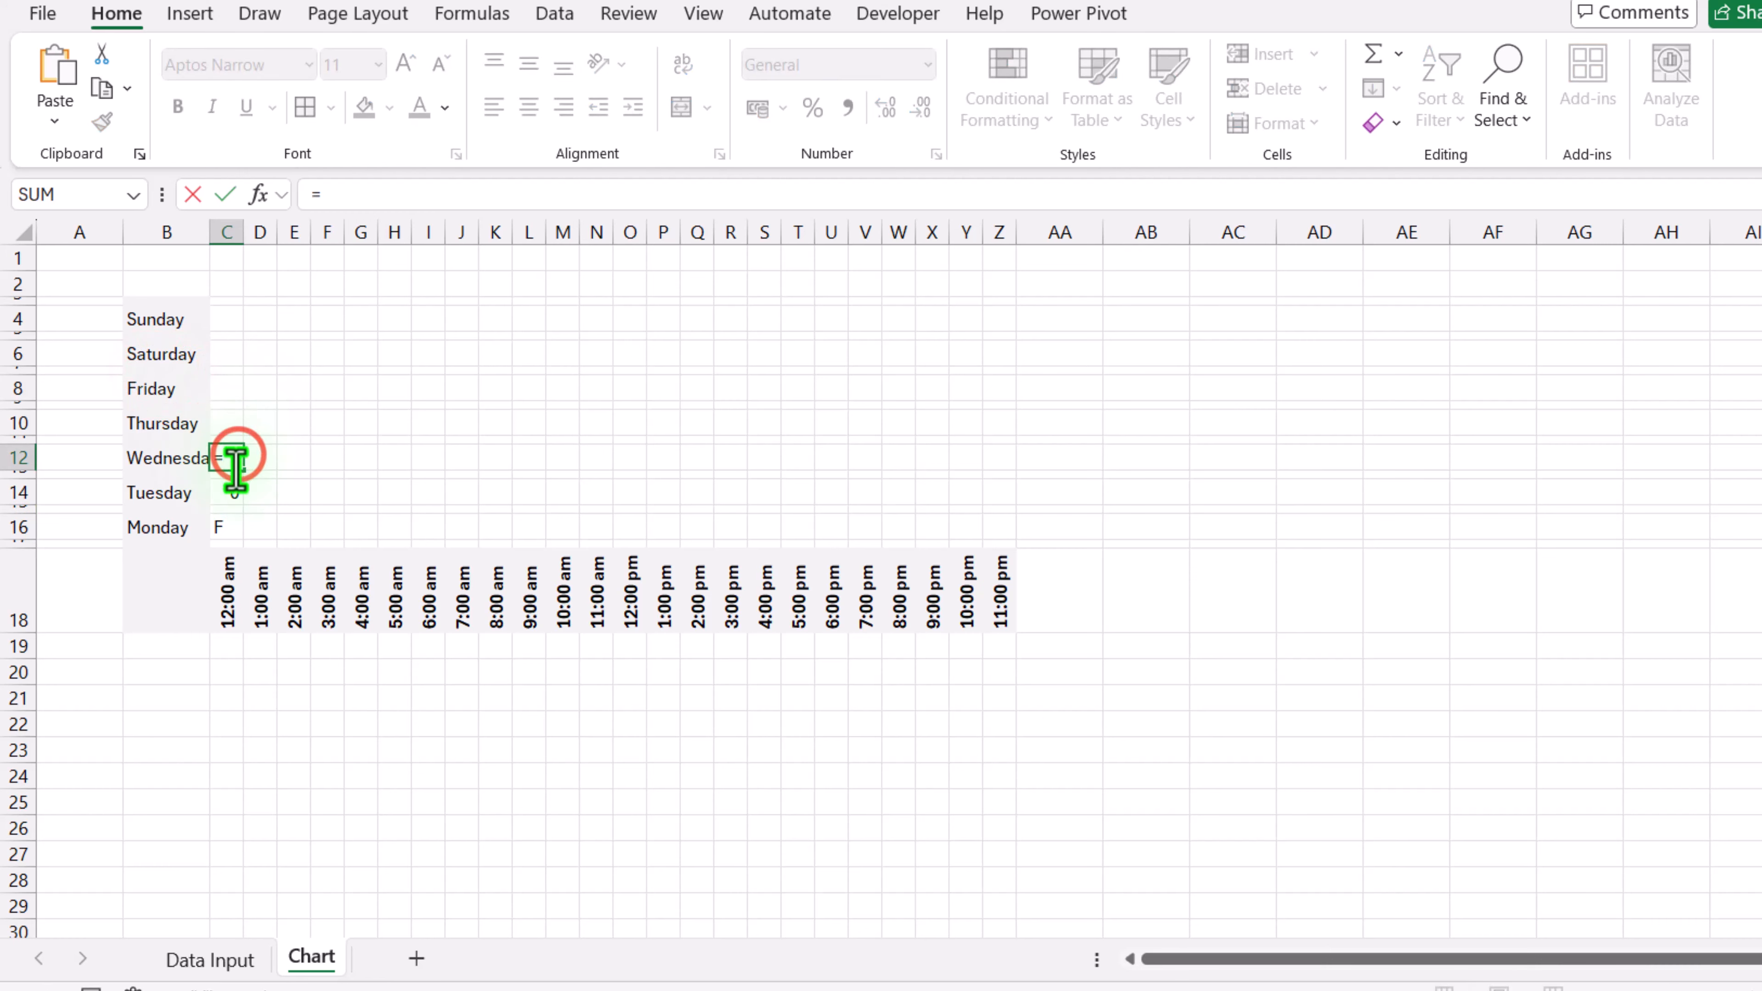
{"action": "left_click", "coordinate": [194, 965]}
{"action": "left_click", "coordinate": [154, 402]}
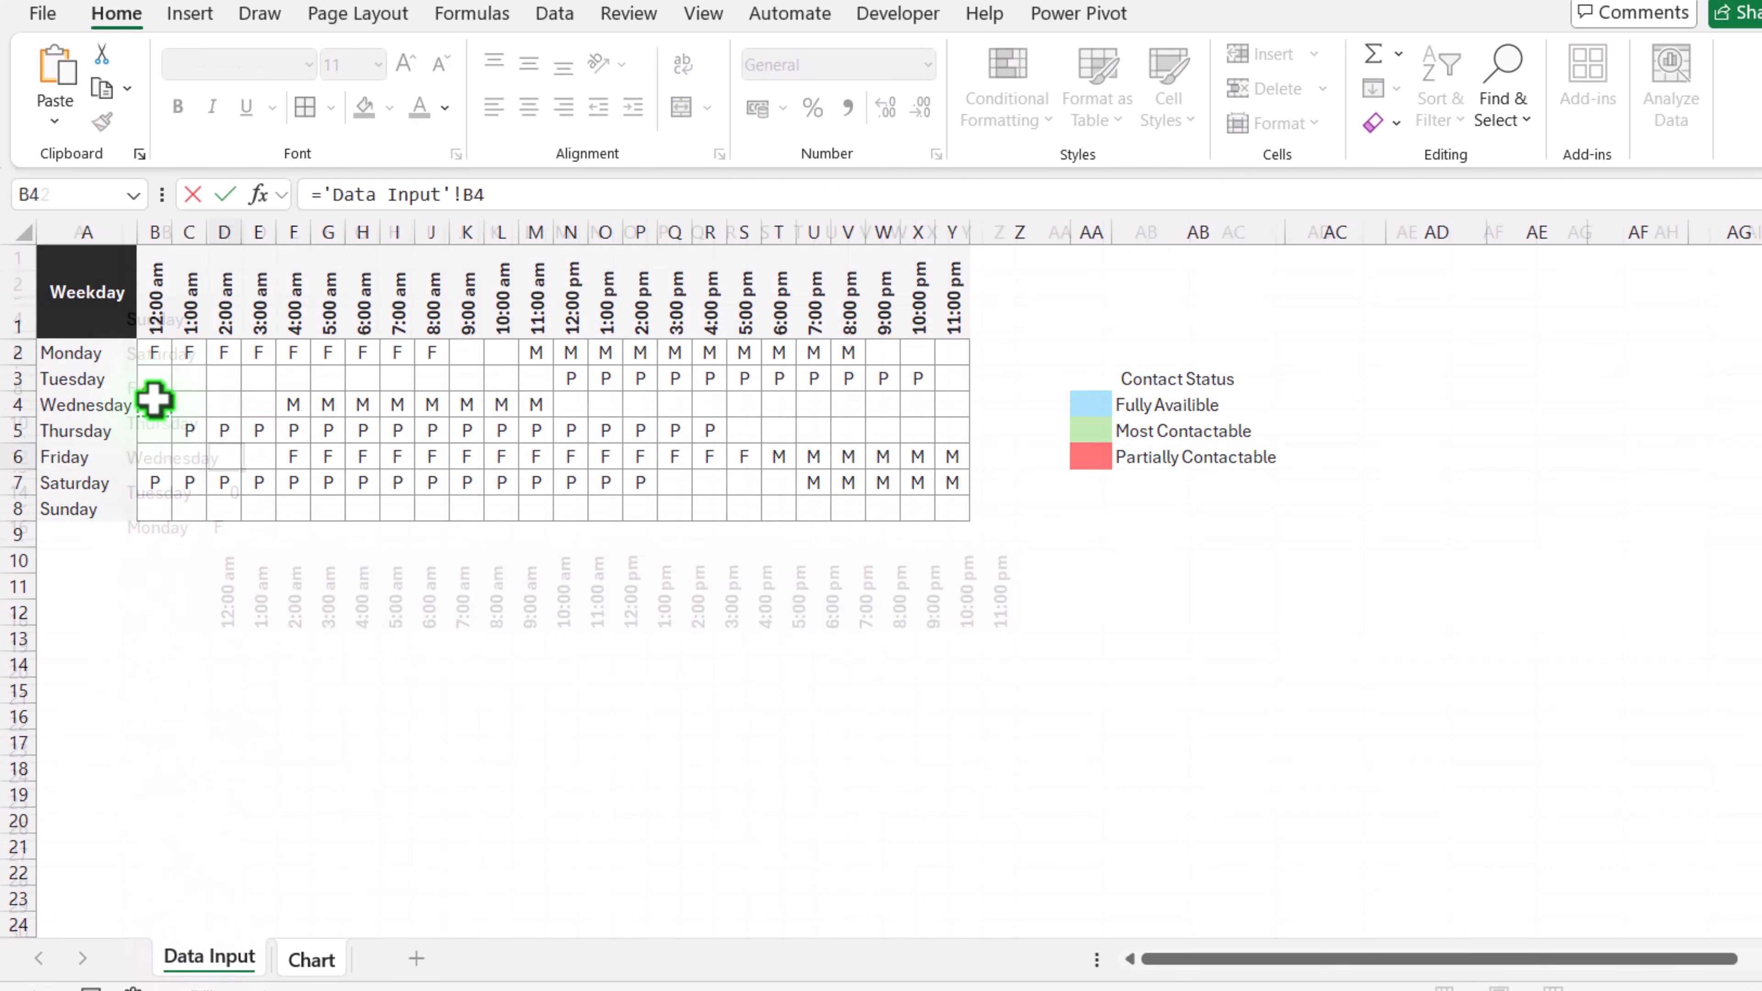
{"action": "key", "text": "Return"}
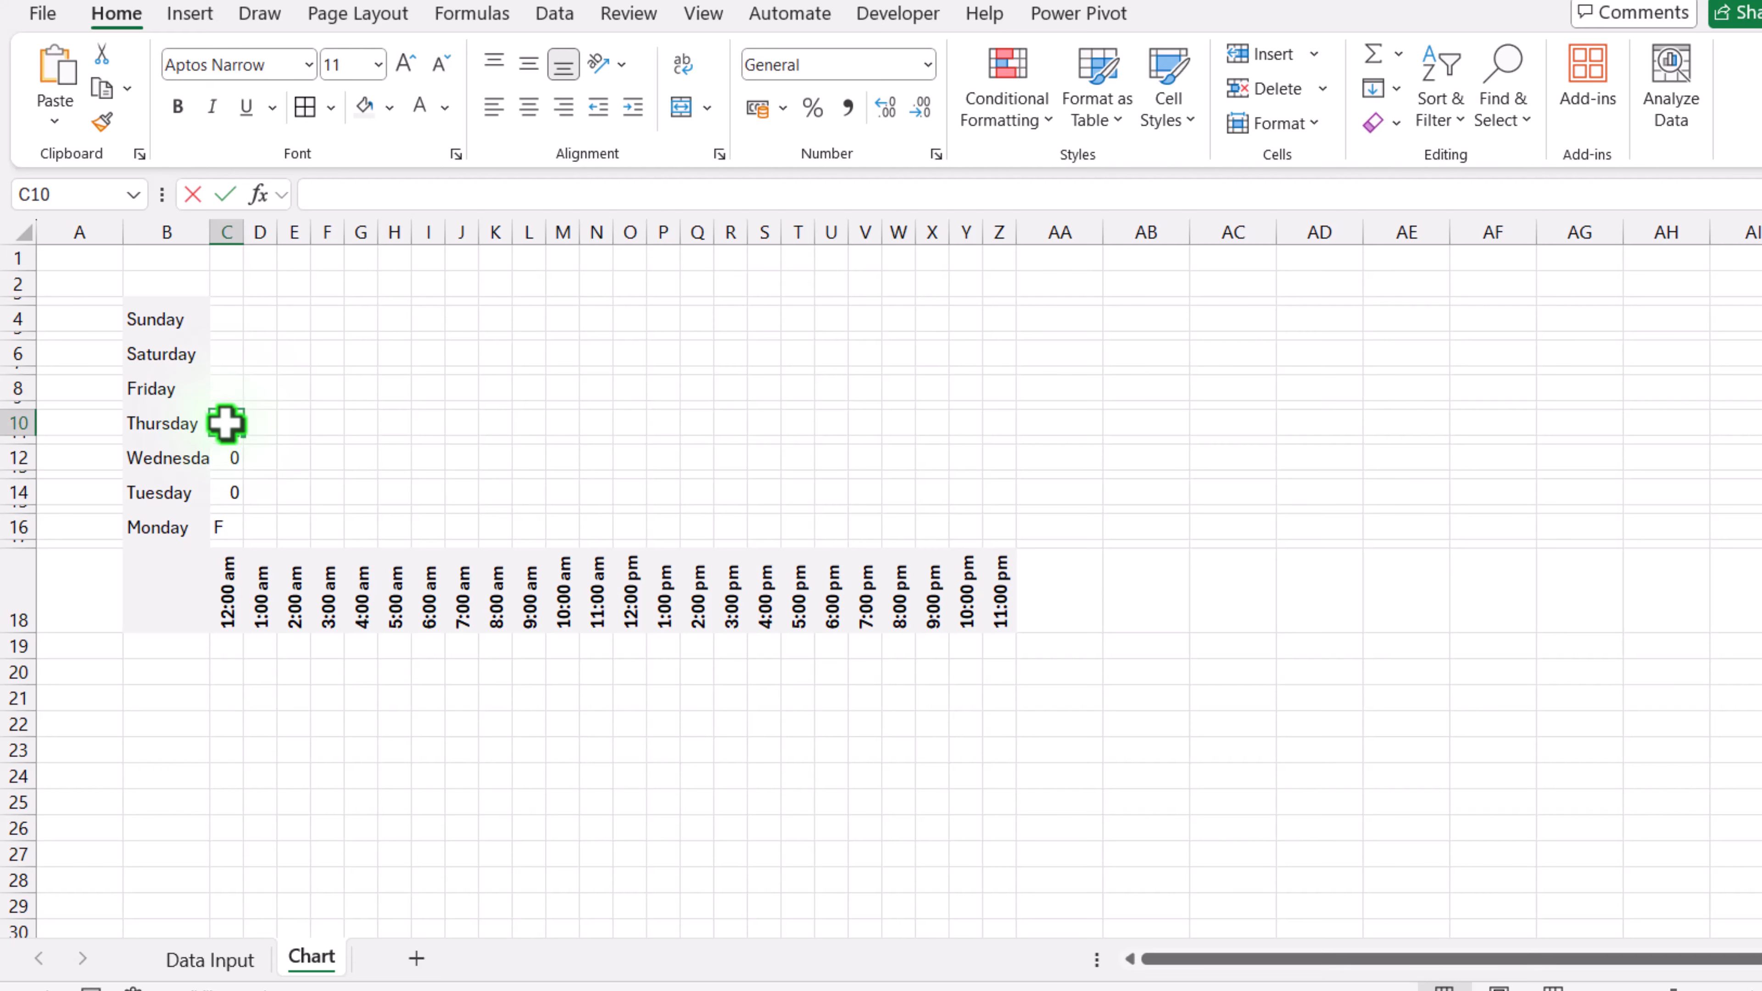
Step: Link C10 and C8 to the Data Input cells B5 and B6 with formulas
{"action": "type", "text": "="}
{"action": "left_click", "coordinate": [198, 963]}
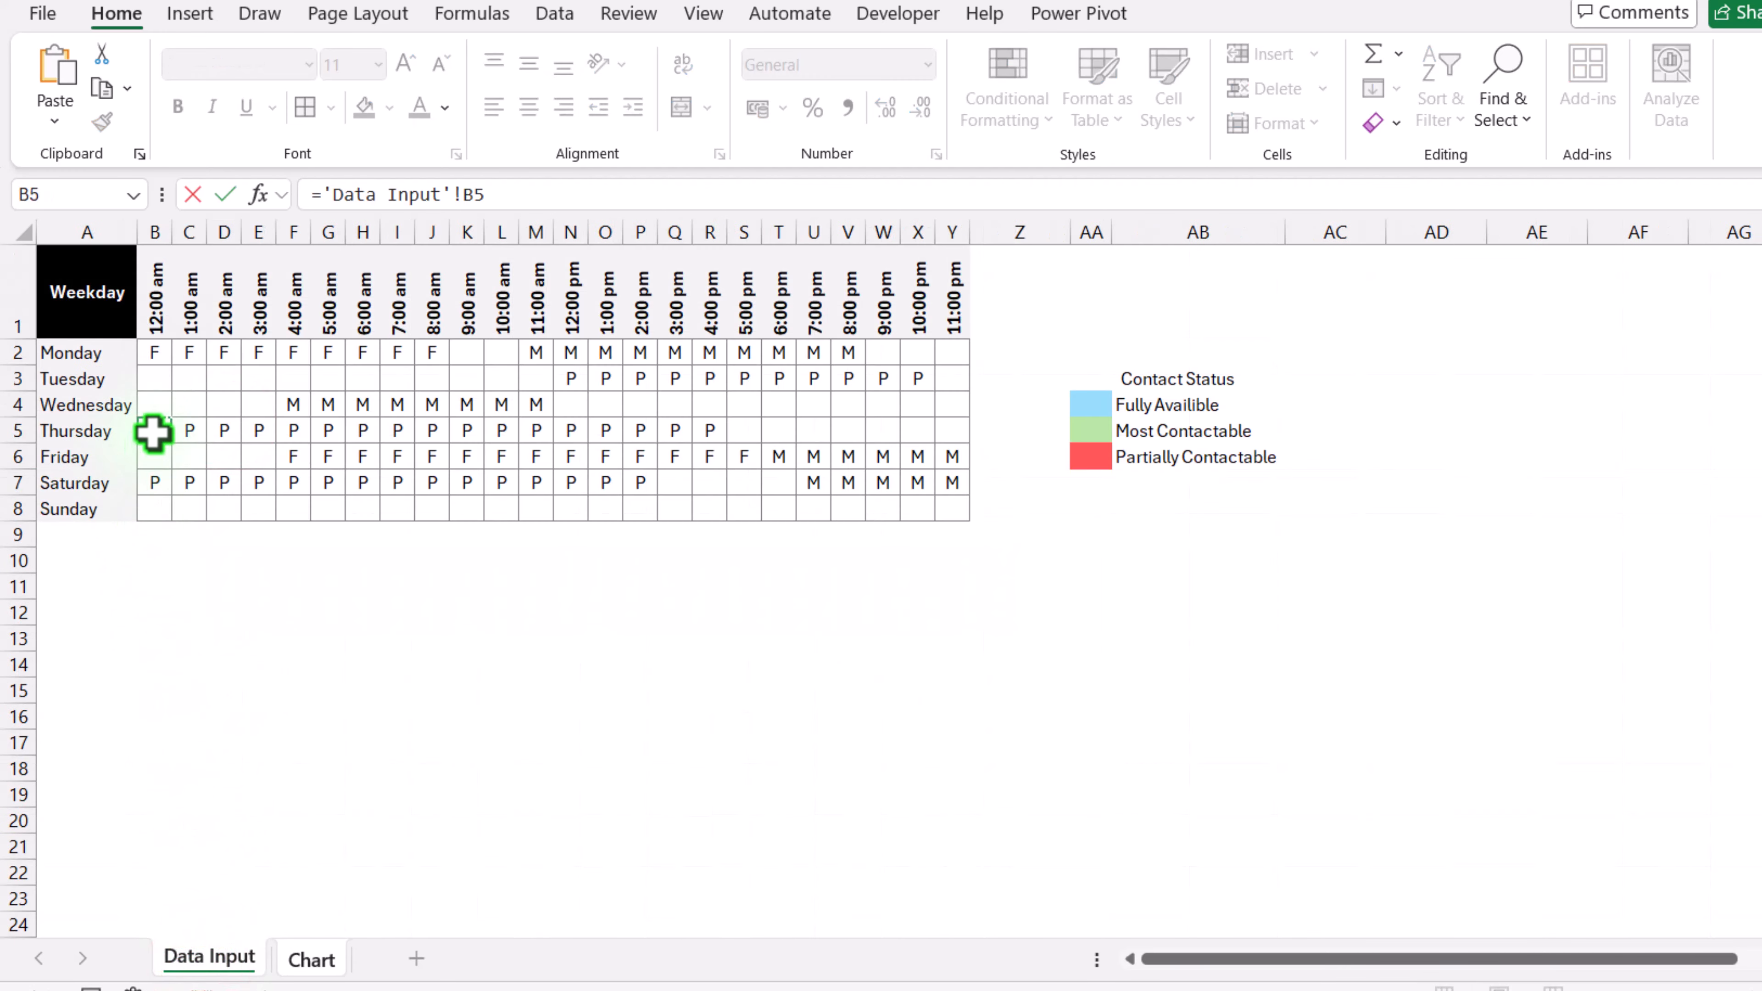
{"action": "key", "text": "Return"}
{"action": "left_click", "coordinate": [227, 389]}
{"action": "type", "text": "="}
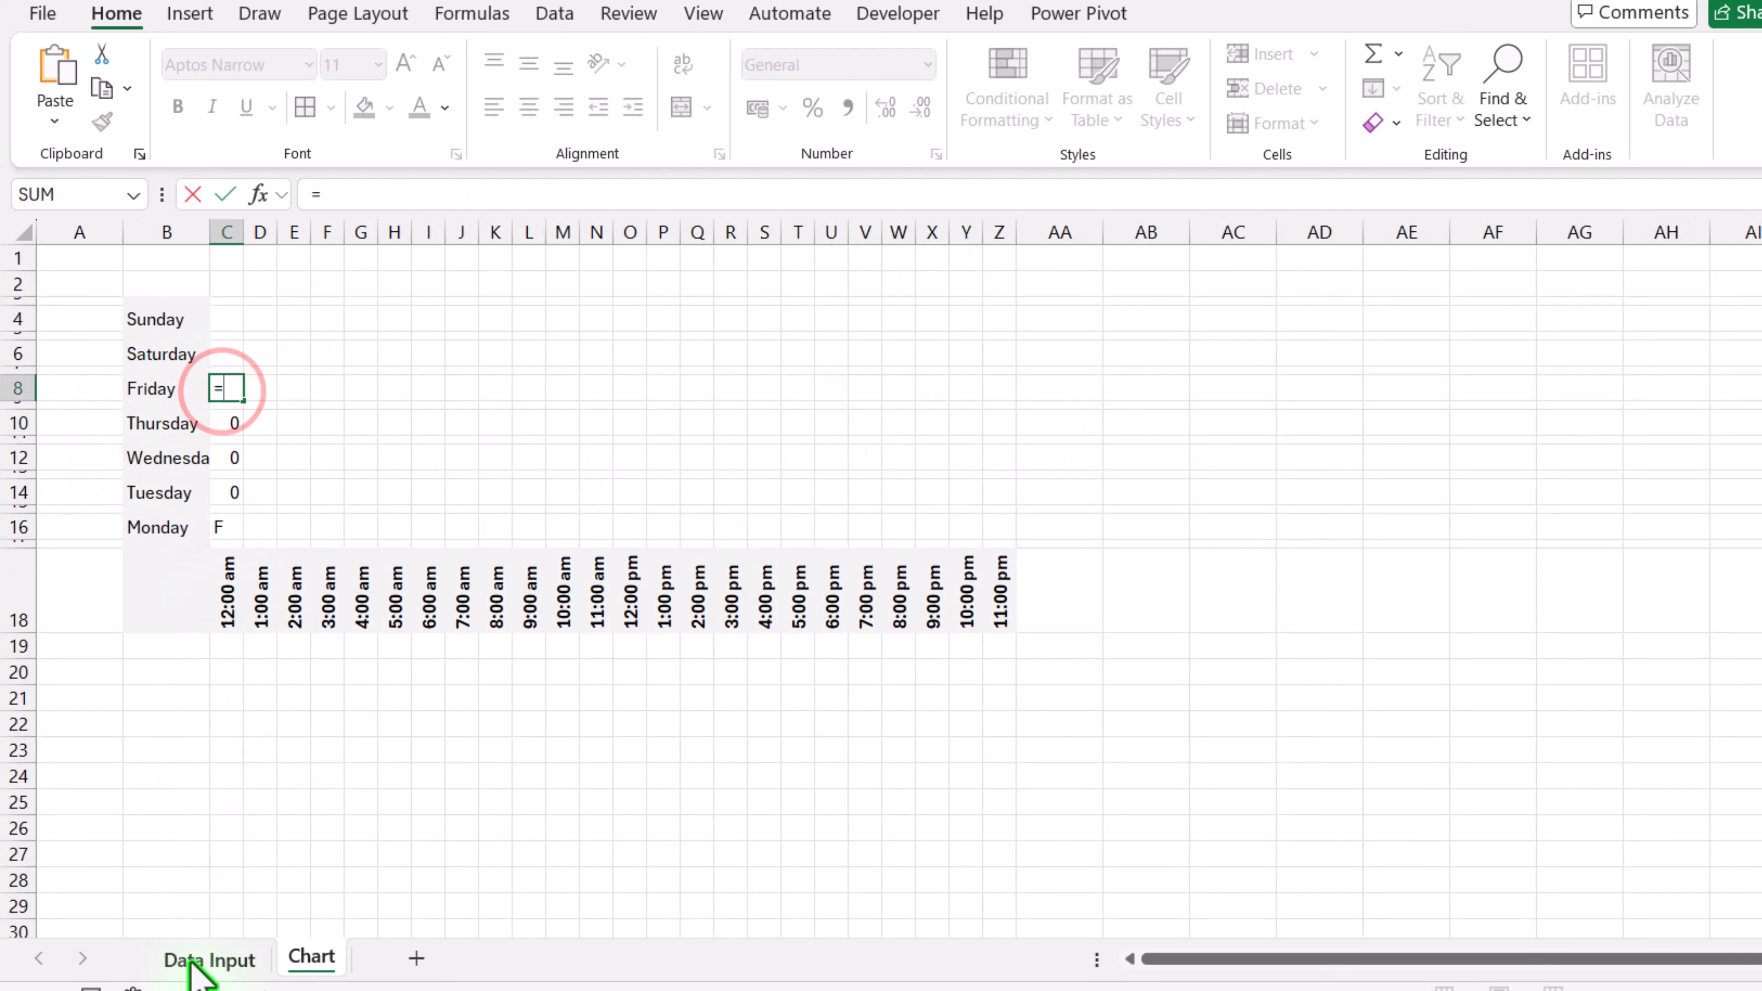
{"action": "left_click", "coordinate": [194, 961]}
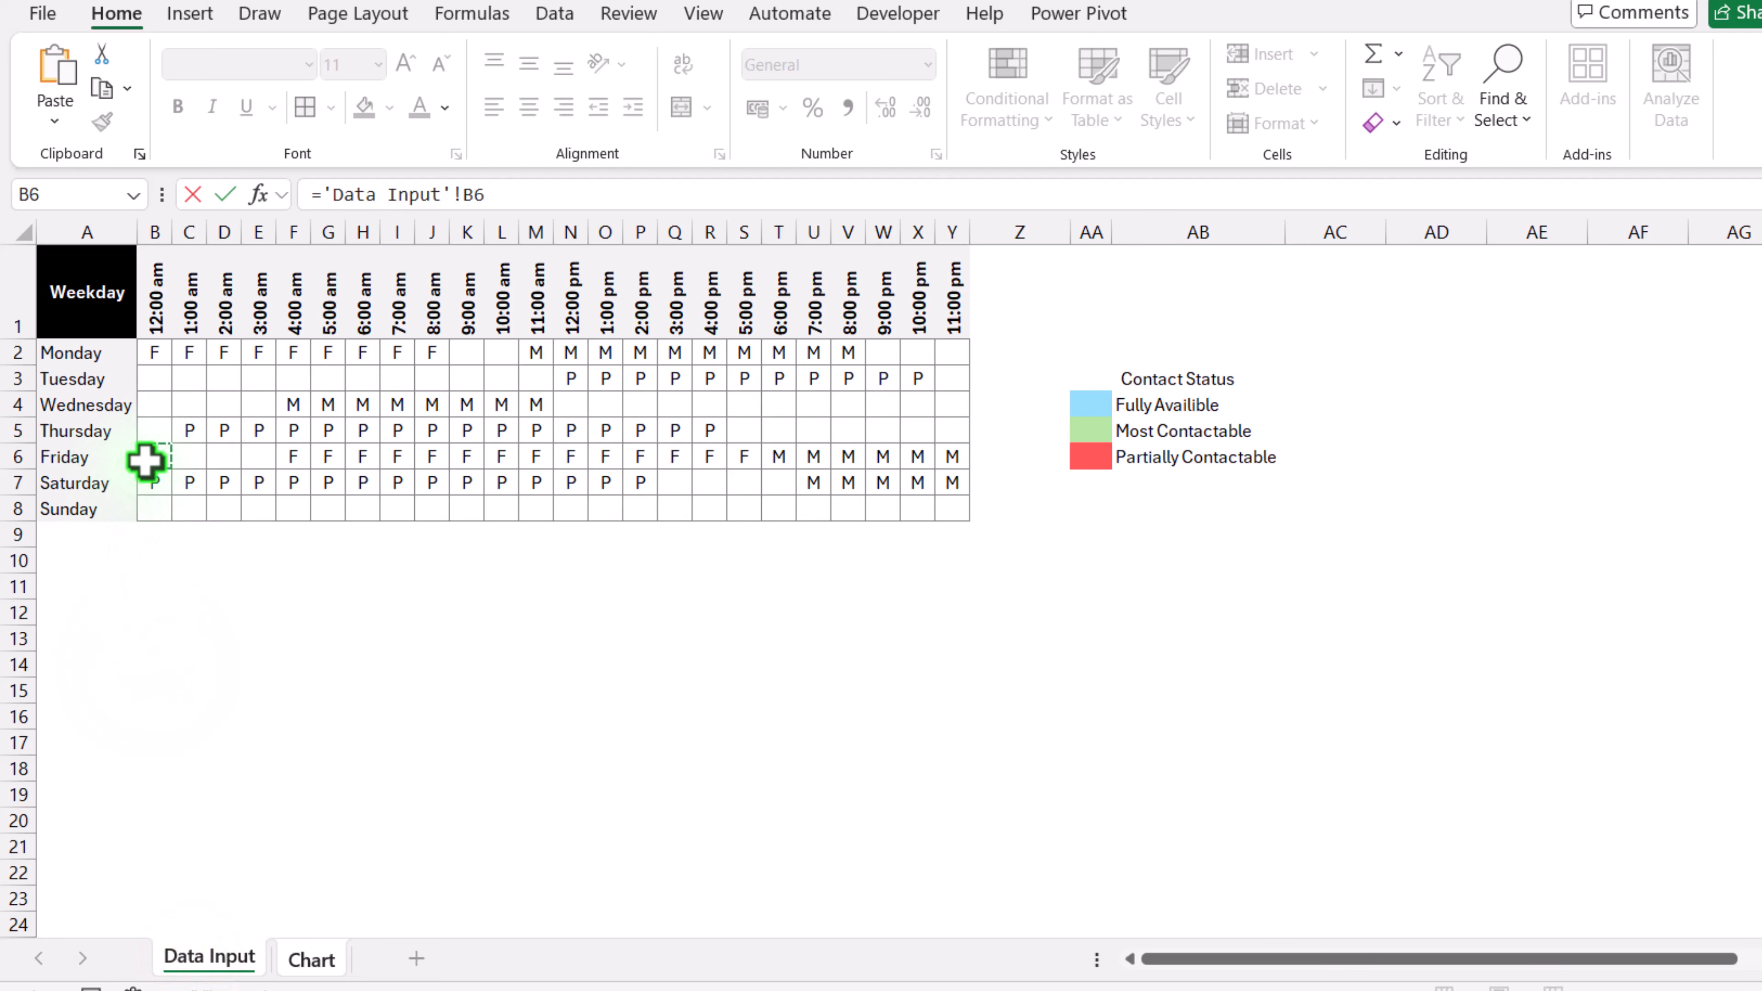
{"action": "key", "text": "Return"}
Step: Link C6 and C4 to the Data Input cells B7 and B8 with formulas
{"action": "left_click", "coordinate": [236, 356]}
{"action": "type", "text": "="}
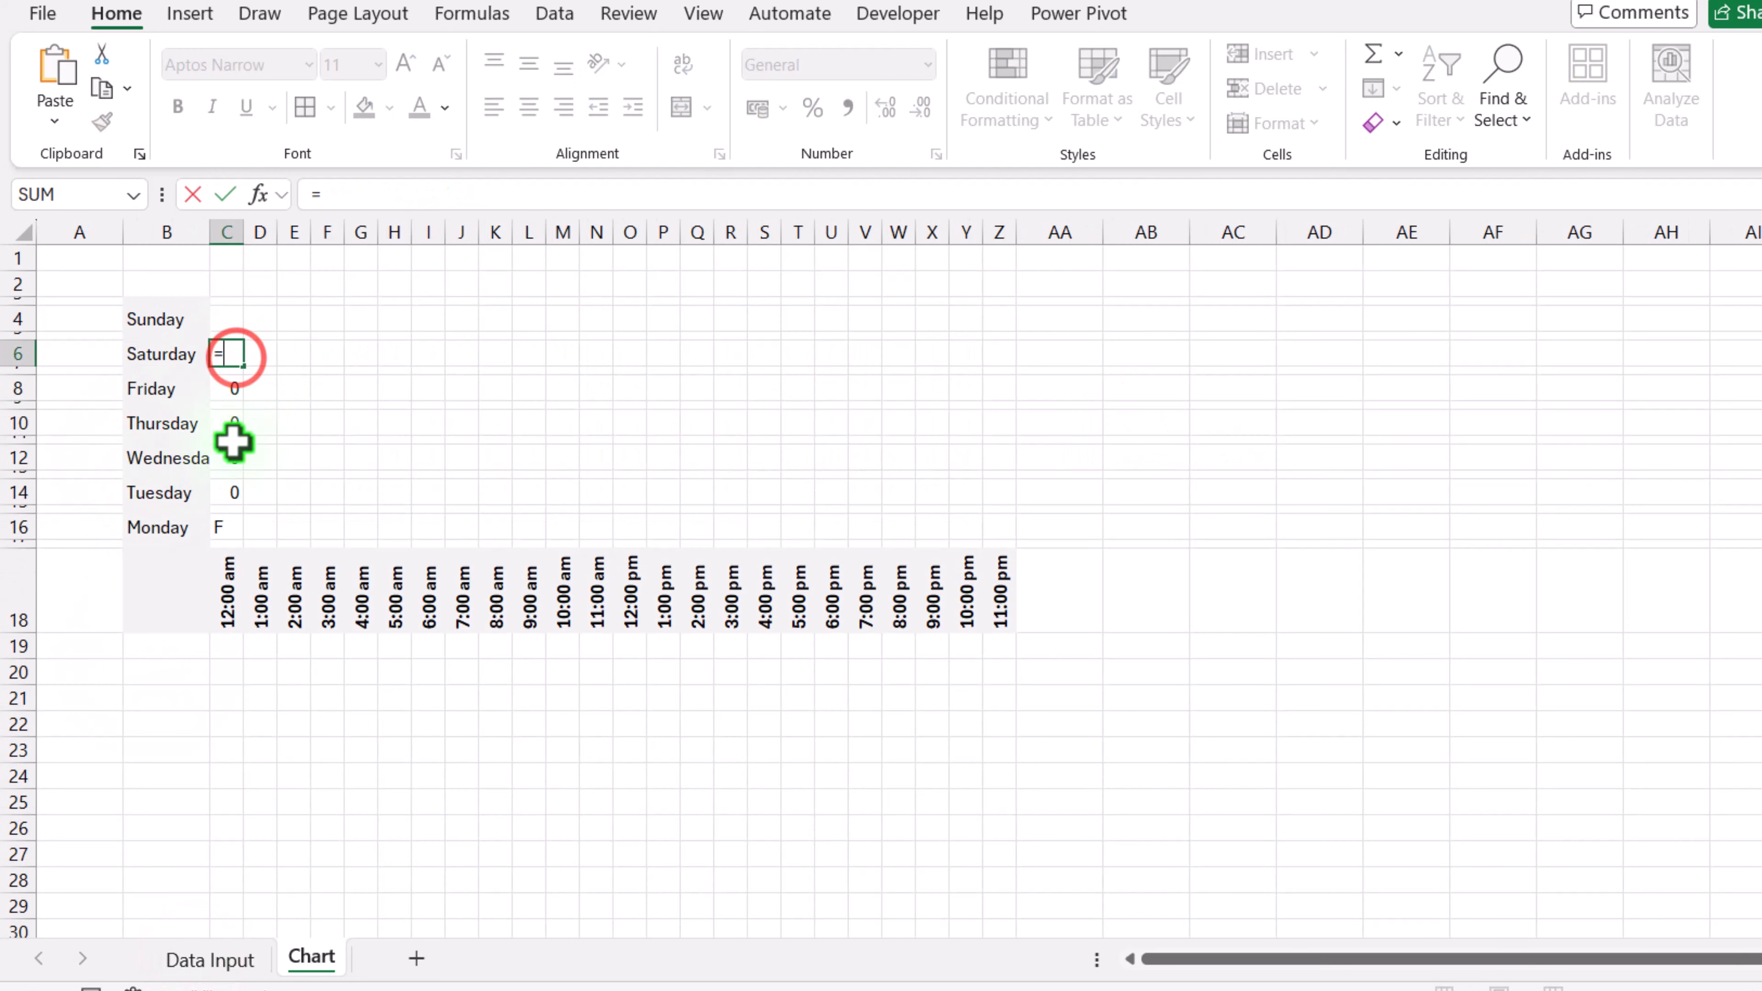
{"action": "left_click", "coordinate": [179, 952]}
{"action": "left_click", "coordinate": [156, 482]}
{"action": "key", "text": "Return"}
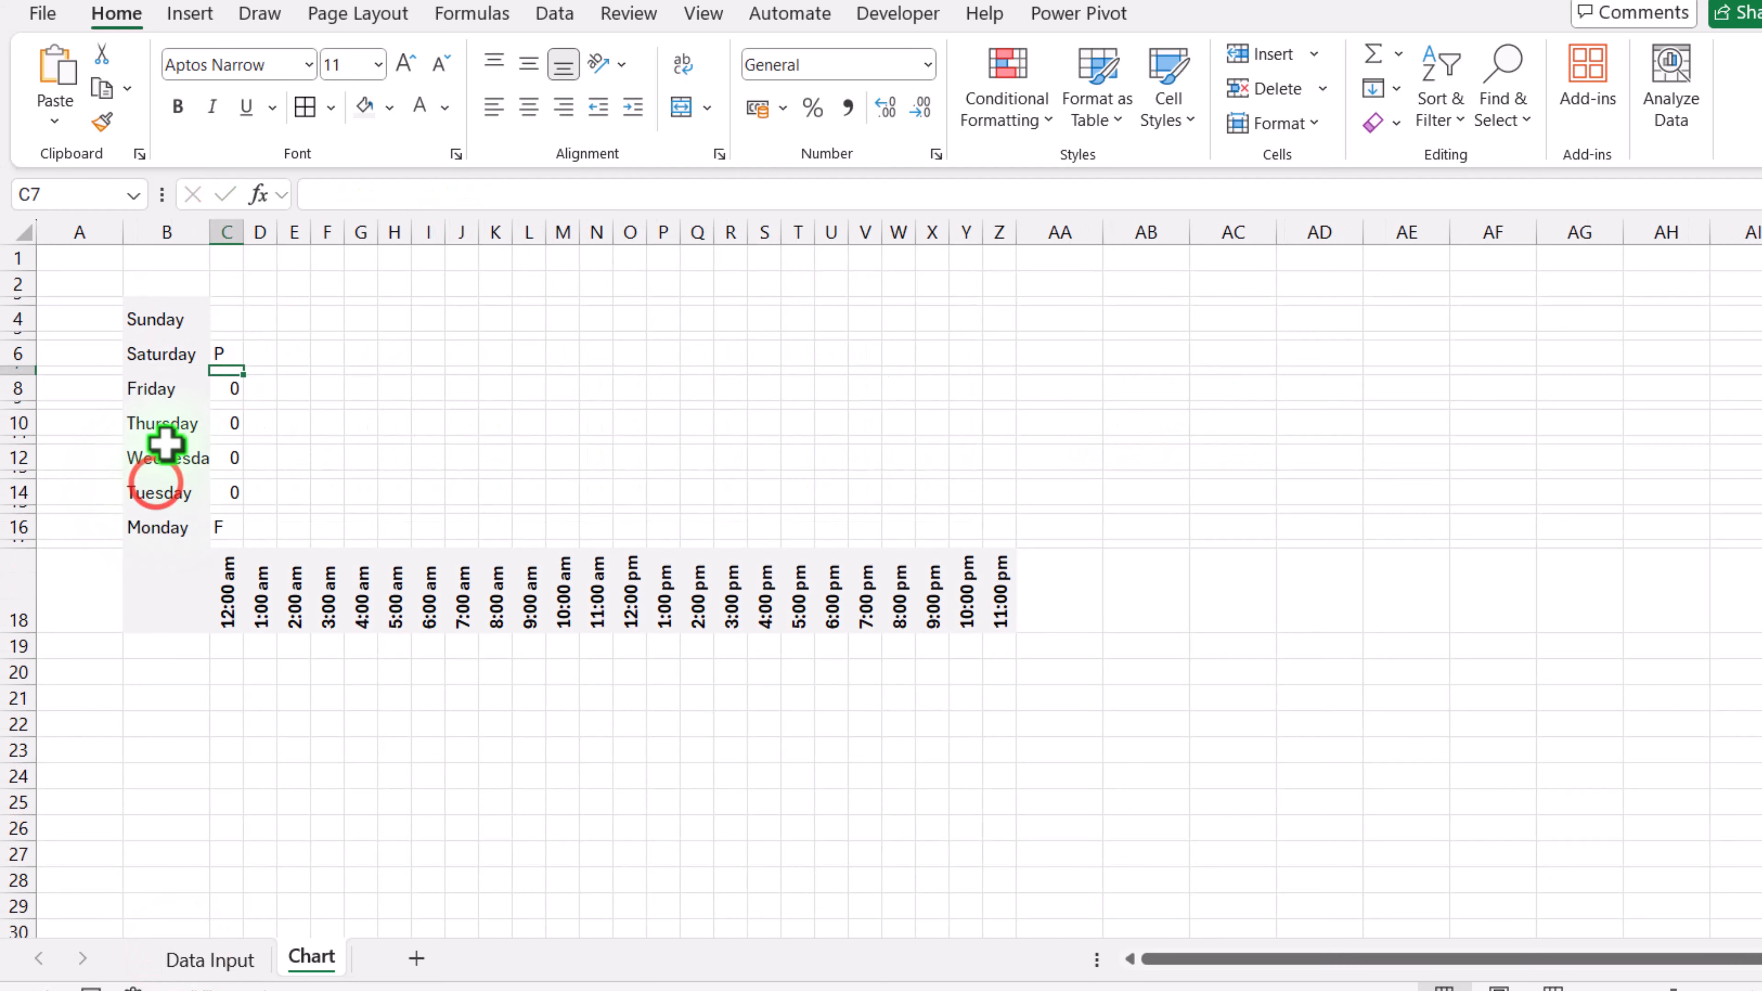
{"action": "left_click", "coordinate": [227, 319]}
{"action": "type", "text": "="}
{"action": "left_click", "coordinate": [217, 956]}
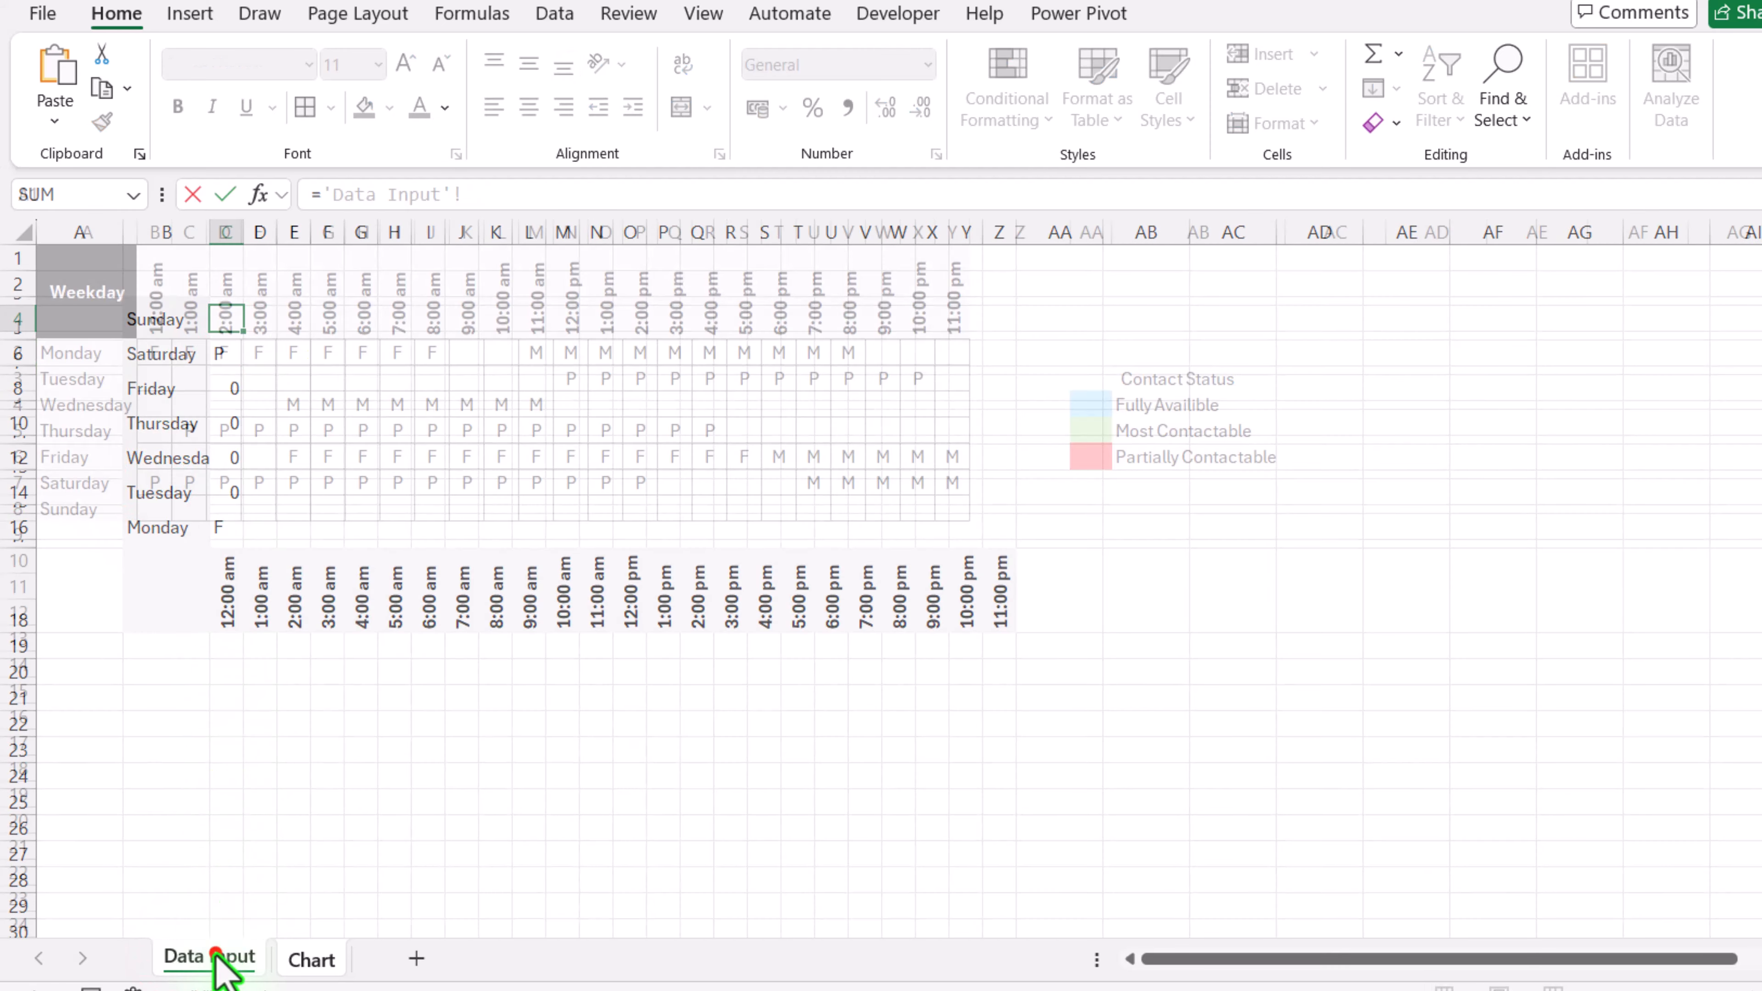
{"action": "left_click", "coordinate": [163, 513]}
{"action": "key", "text": "Return"}
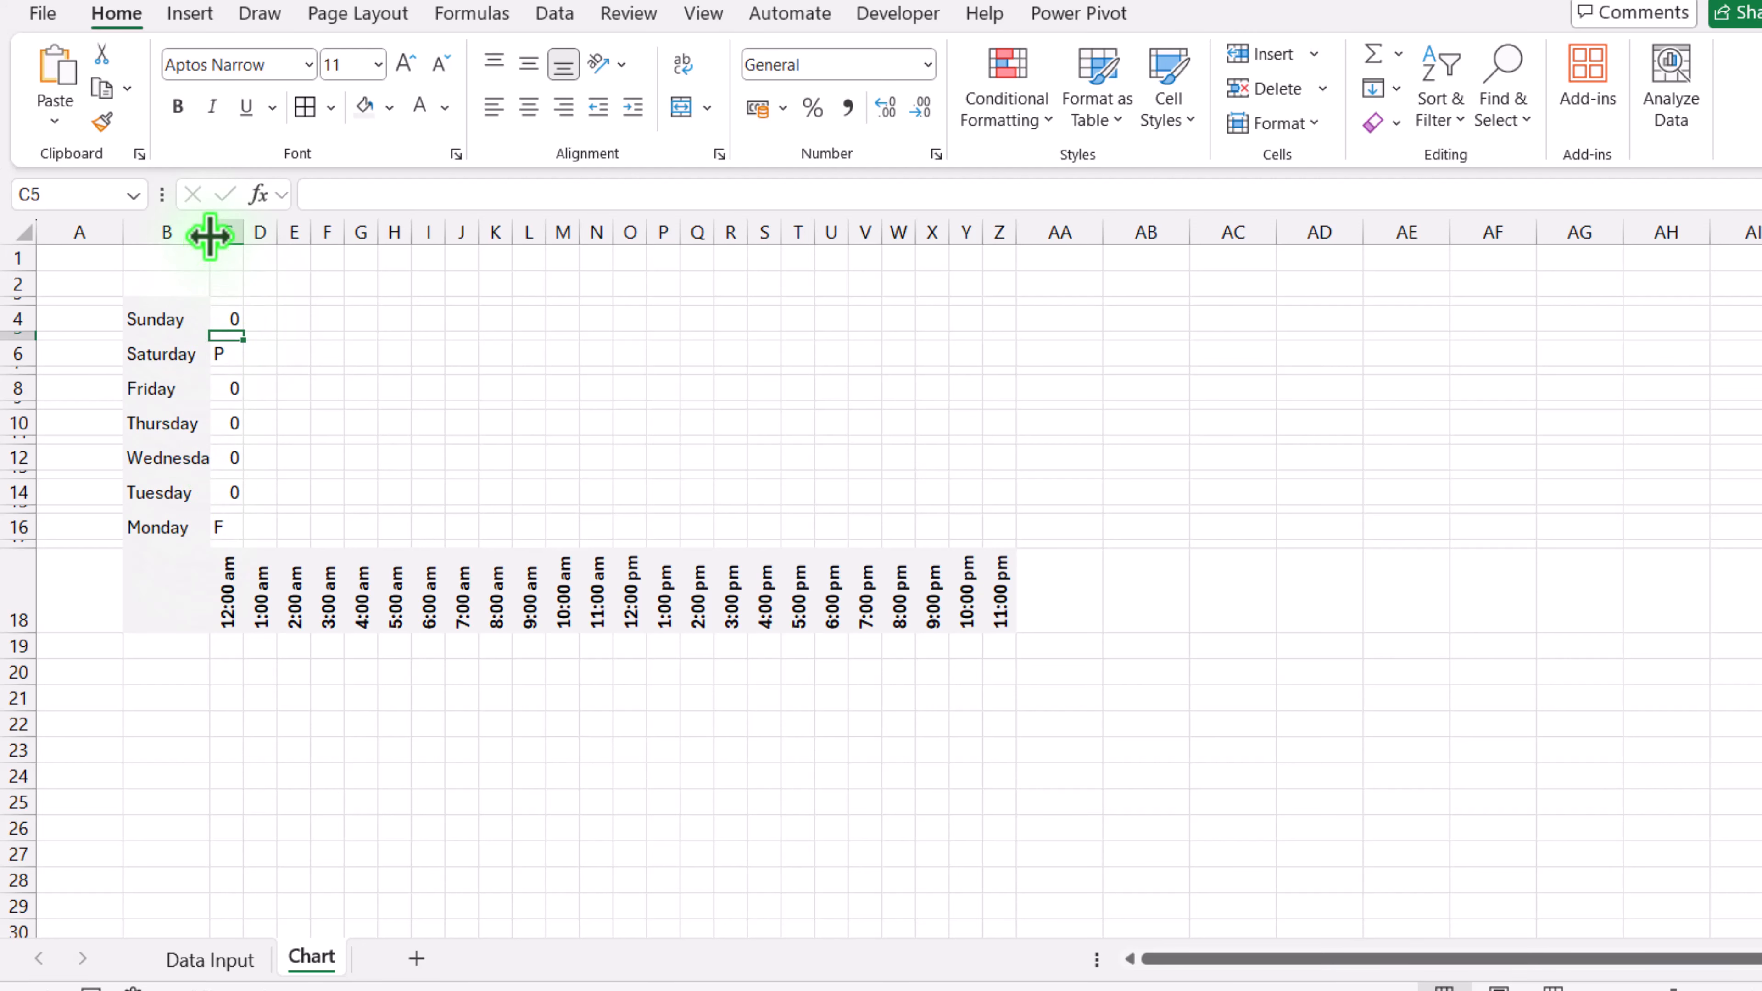
Step: Widen column B slightly and fill the linked weekday formulas from column C across to column Z
{"action": "left_click_drag", "start_coordinate": [210, 235], "coordinate": [224, 236]}
{"action": "left_click_drag", "start_coordinate": [240, 319], "coordinate": [234, 528]}
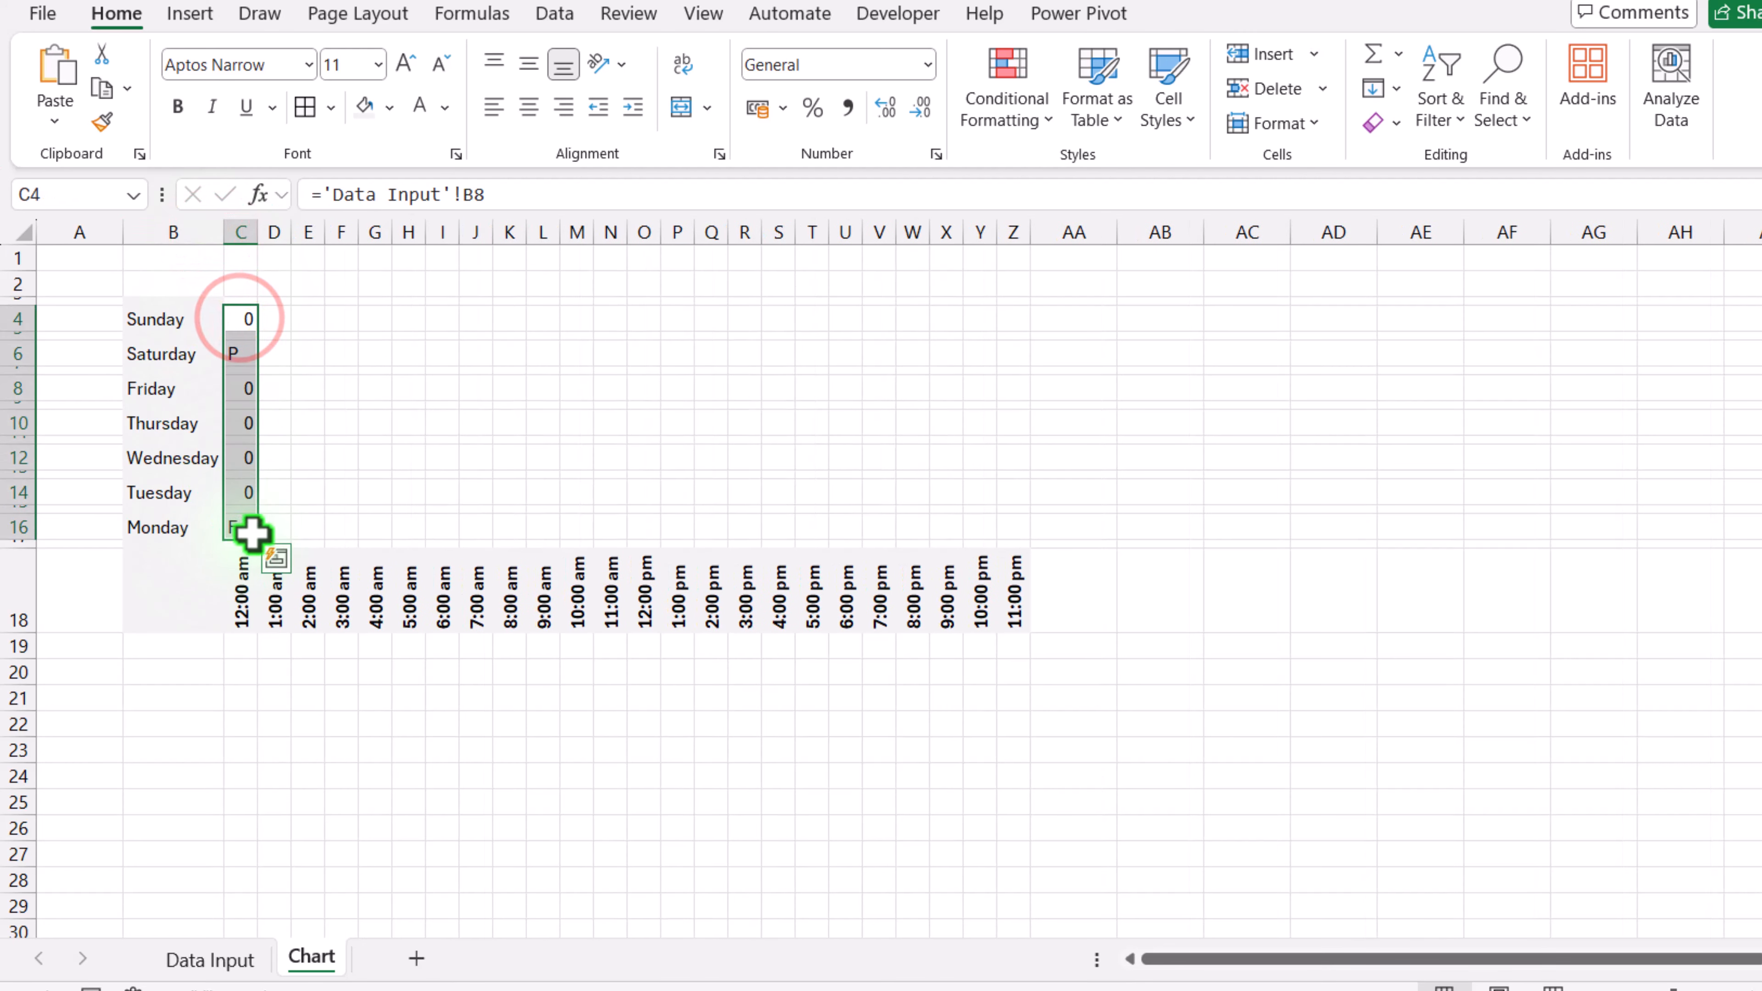
{"action": "left_click_drag", "start_coordinate": [340, 549], "coordinate": [1027, 549]}
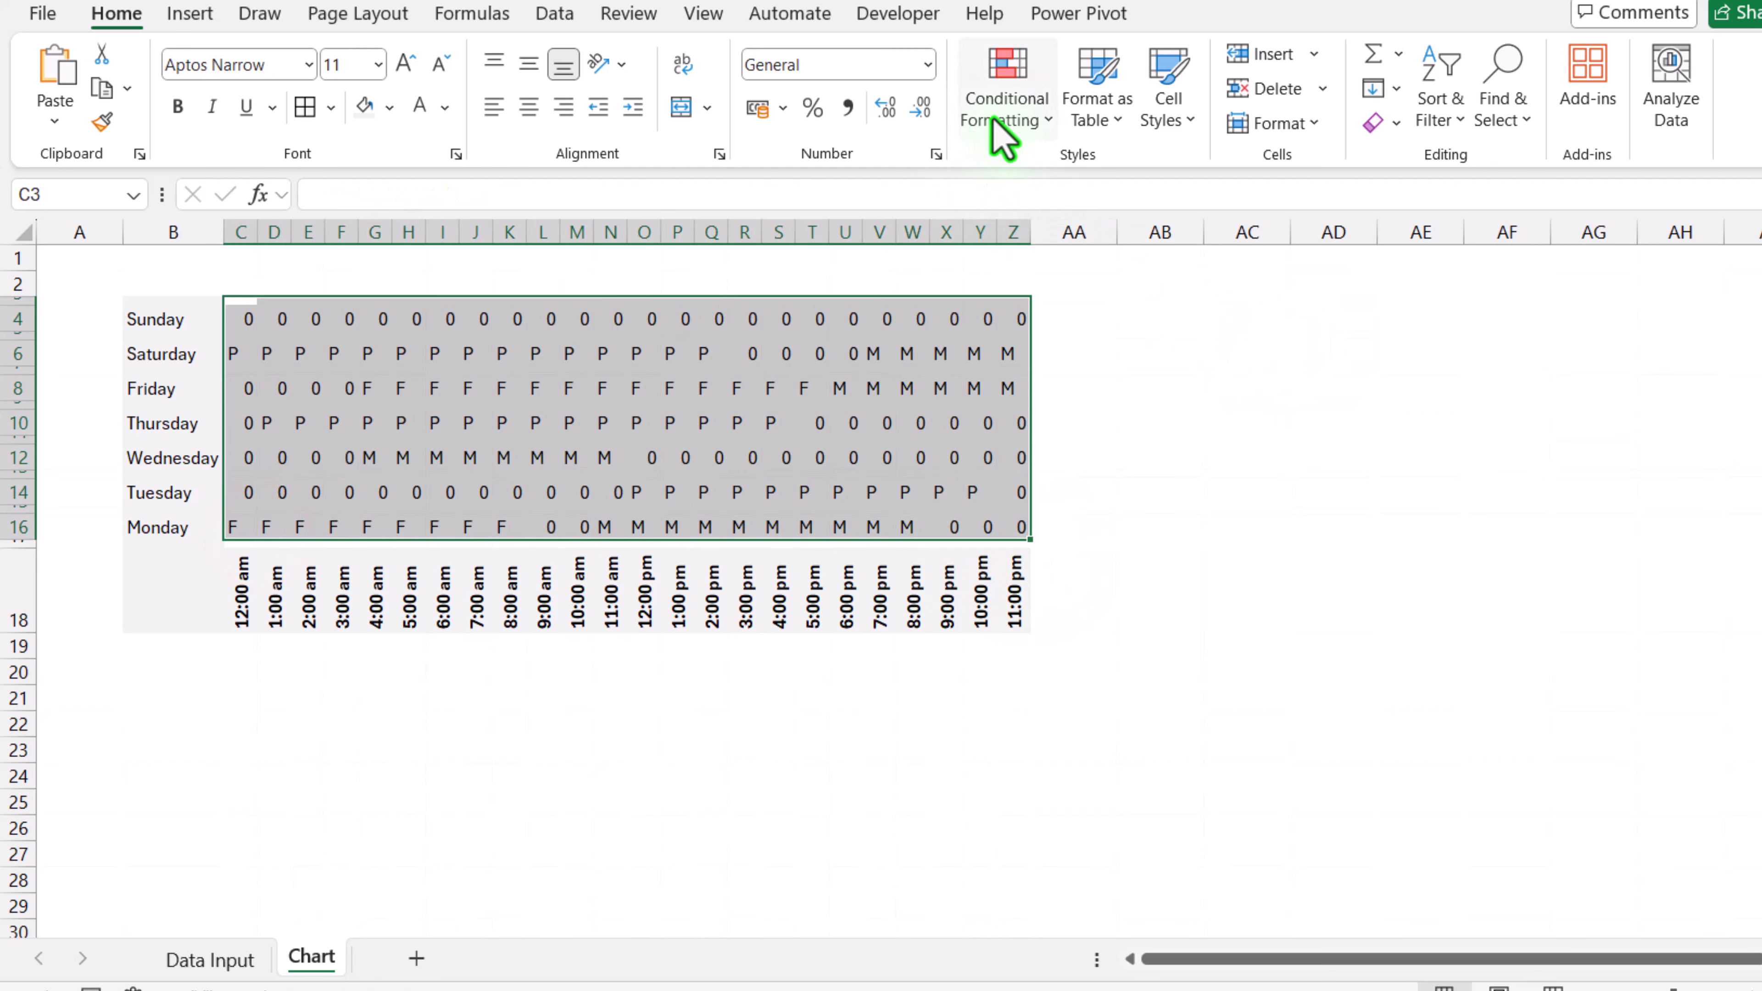
Step: Add a conditional formatting rule for cells equal to F with a light blue fill and matching light blue font colour
{"action": "left_click", "coordinate": [999, 135]}
{"action": "mouse_move", "coordinate": [1103, 173]}
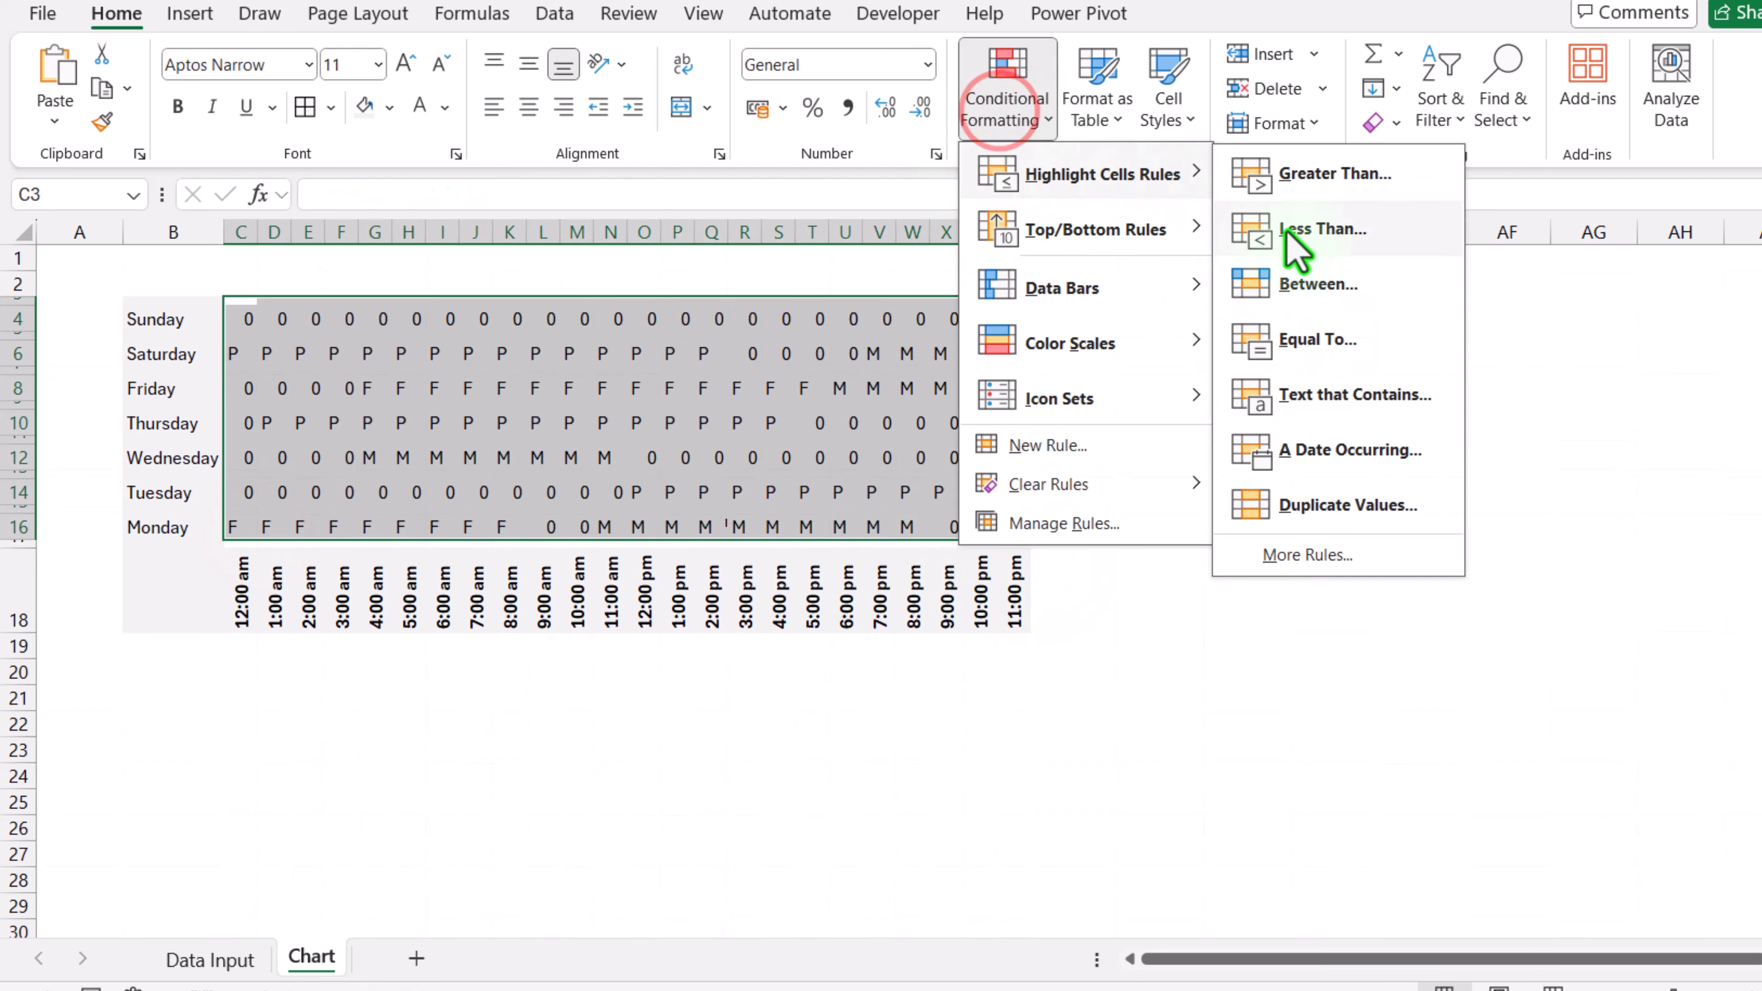
{"action": "left_click", "coordinate": [1328, 334]}
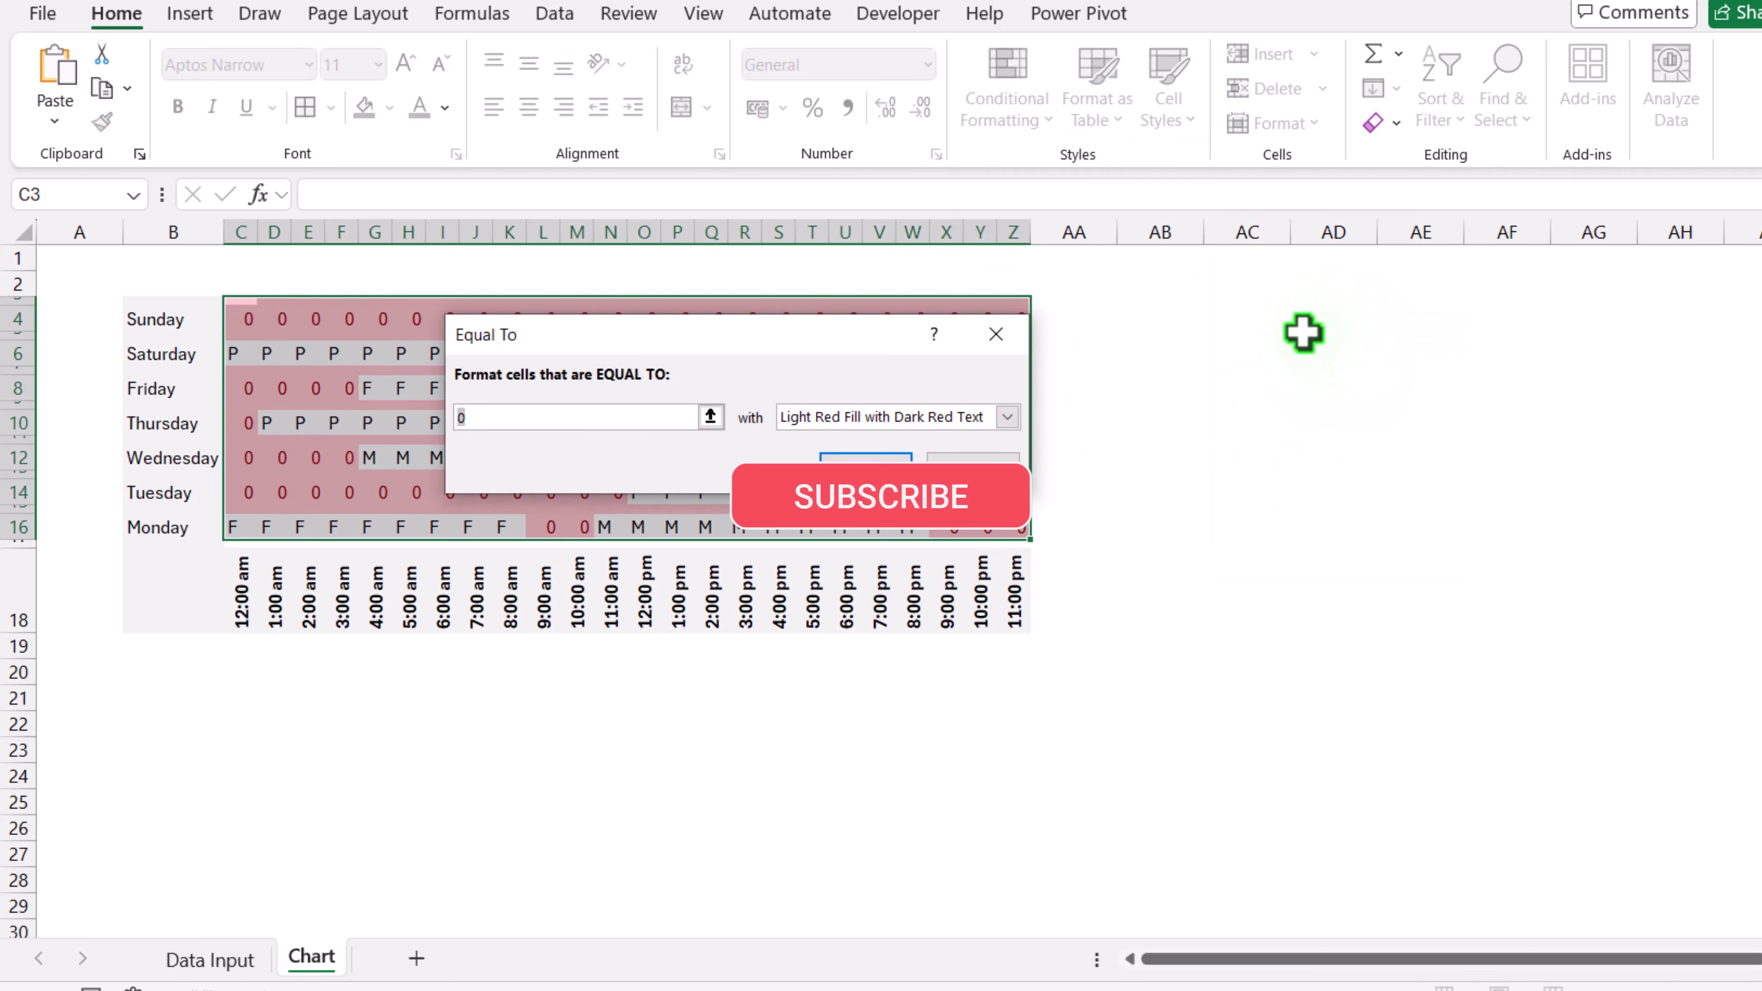
{"action": "type", "text": "F"}
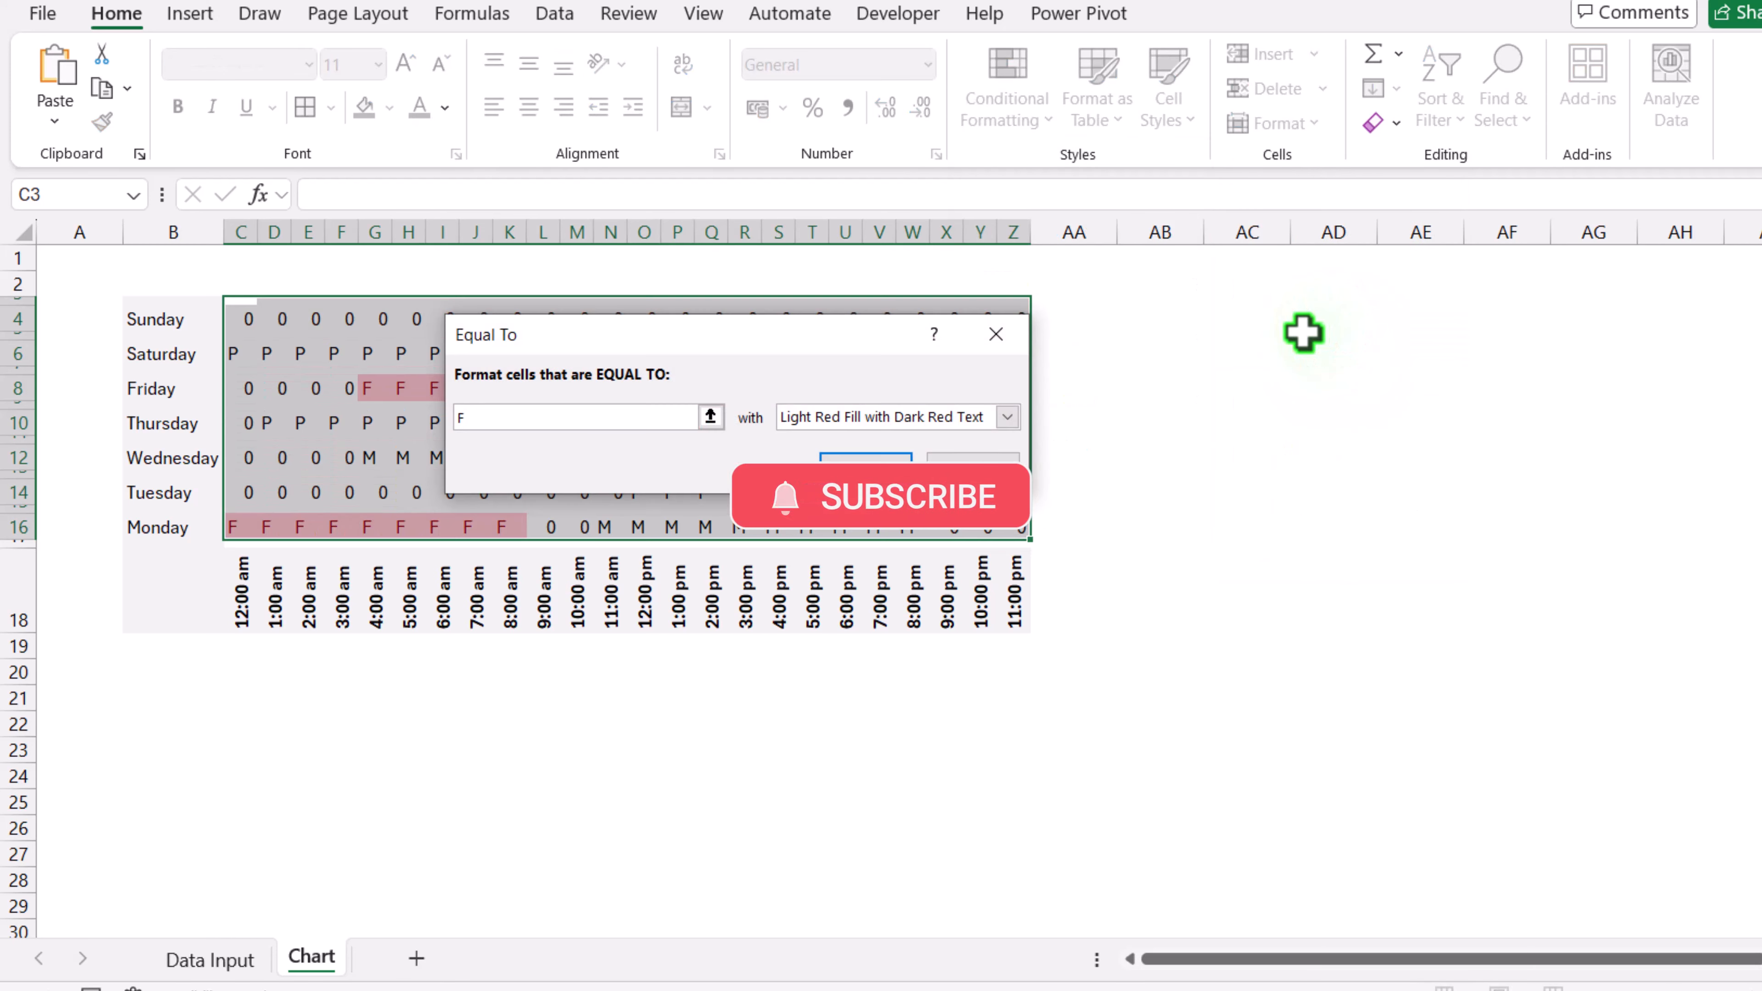
{"action": "left_click", "coordinate": [1009, 416]}
{"action": "left_click", "coordinate": [923, 550]}
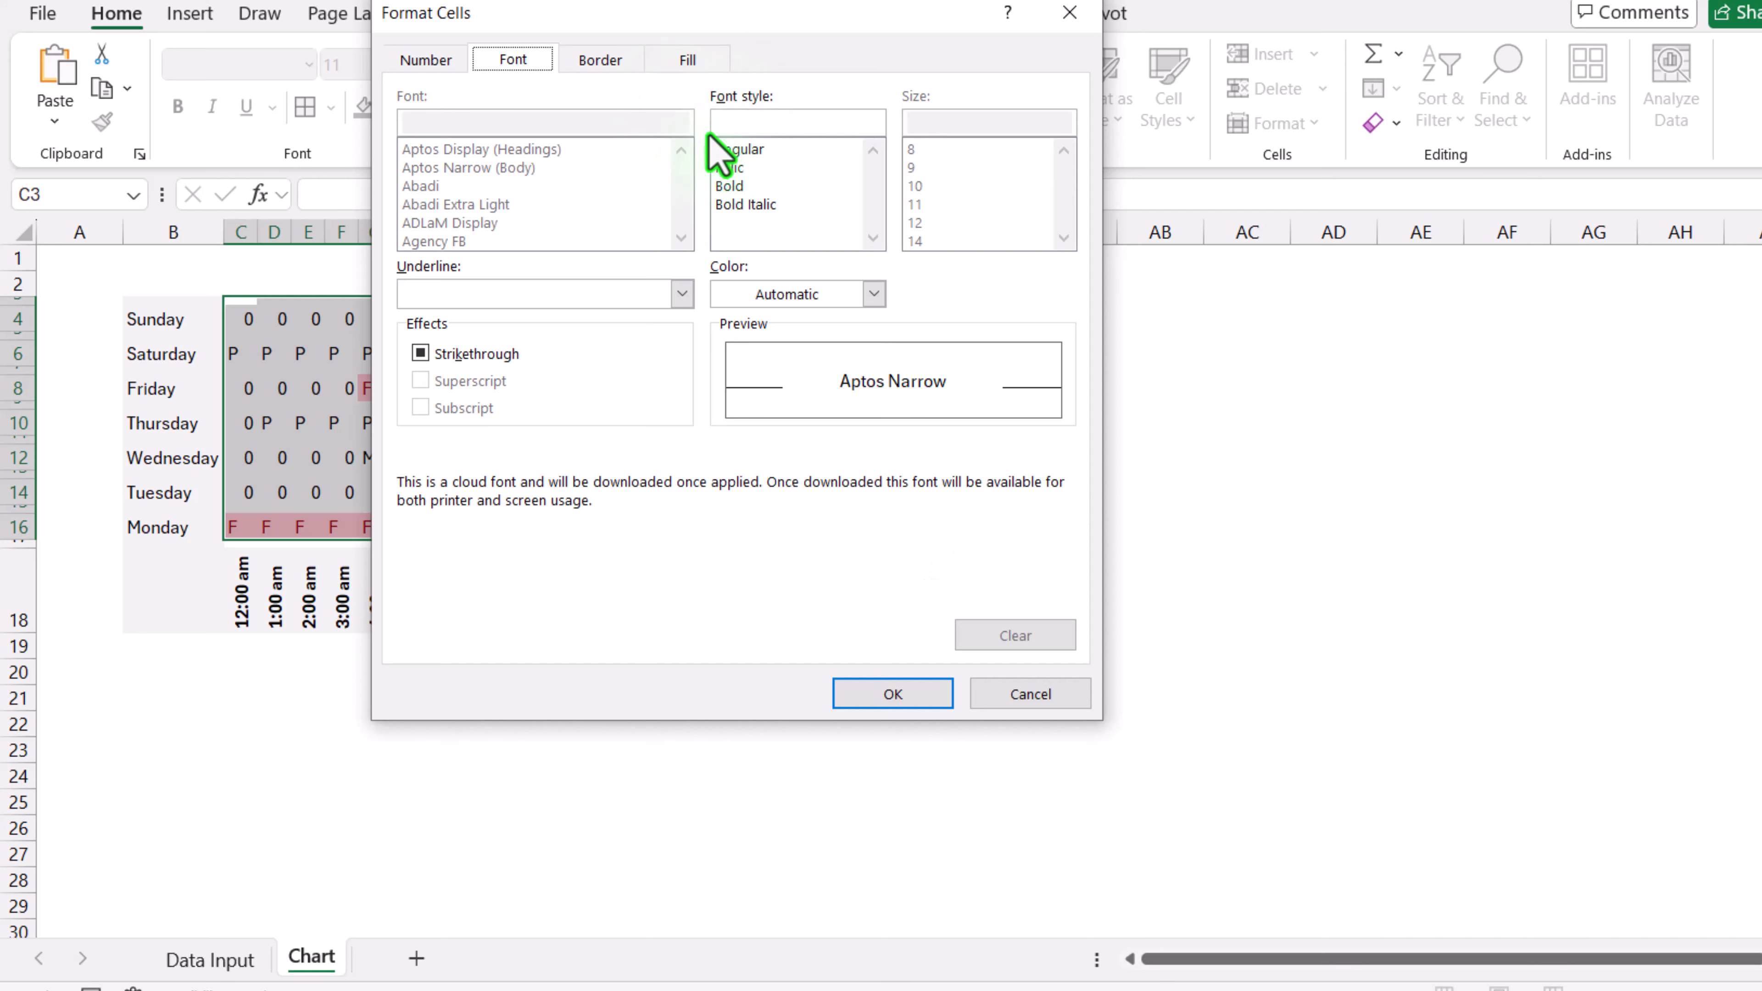
{"action": "left_click", "coordinate": [689, 59]}
{"action": "left_click", "coordinate": [591, 214]}
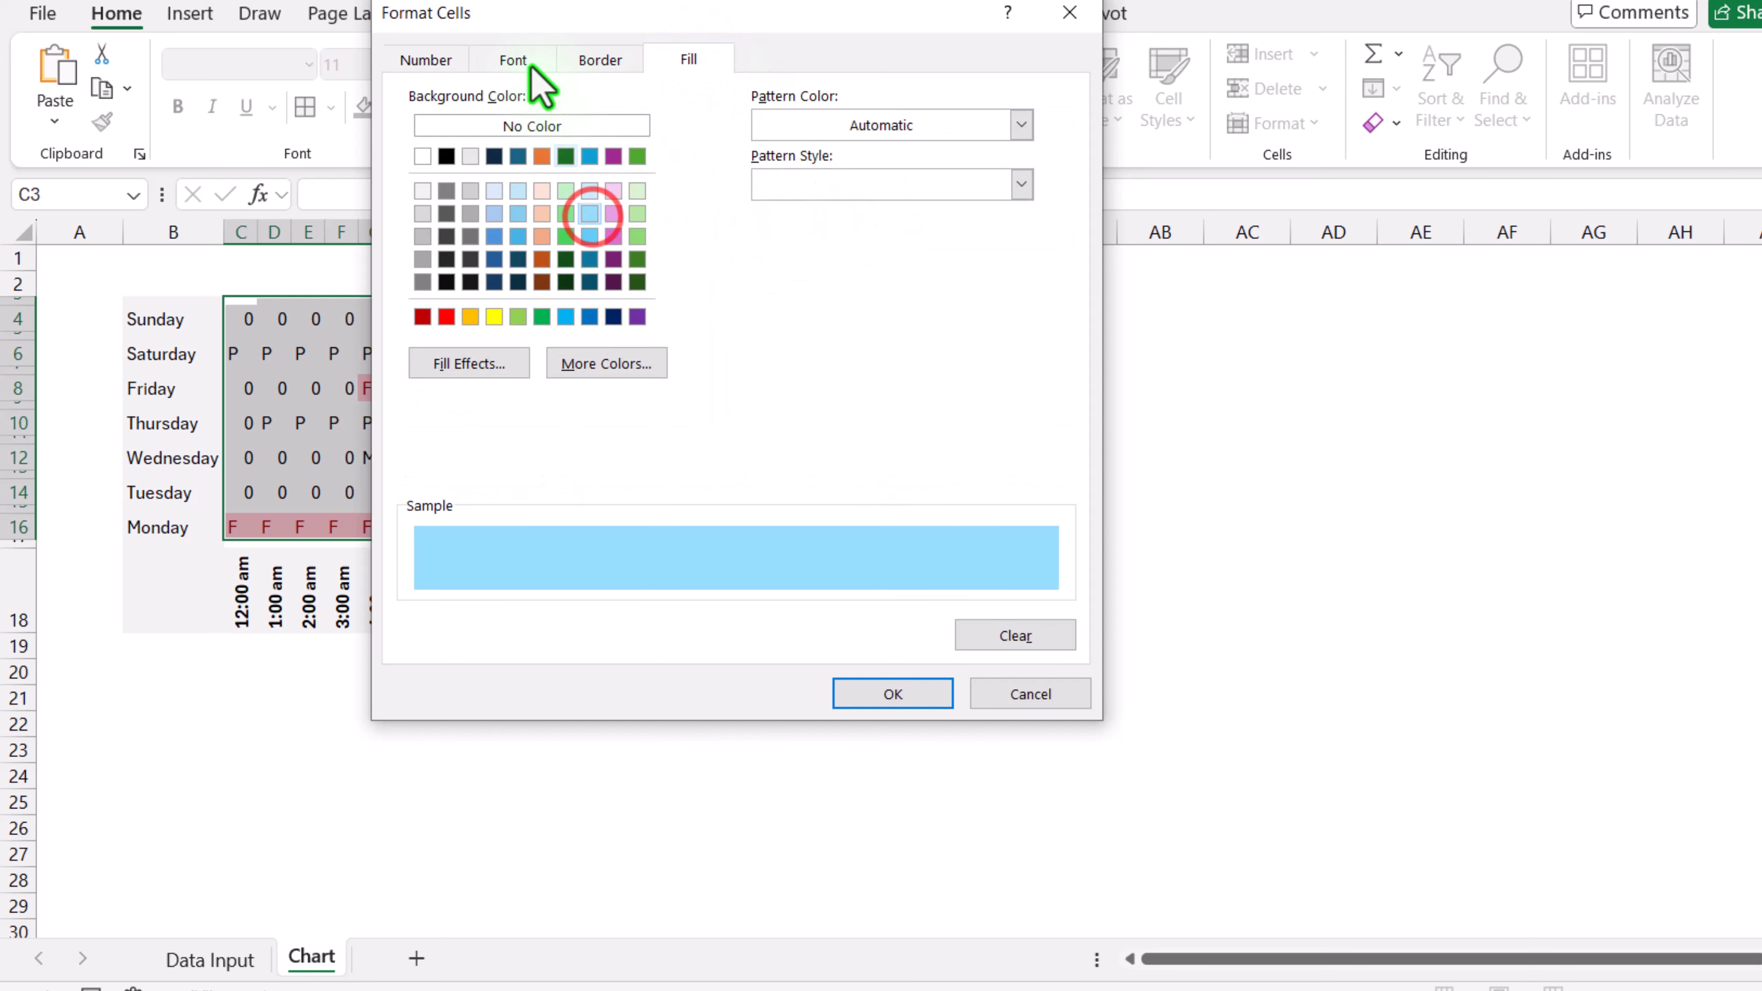
{"action": "left_click", "coordinate": [516, 55]}
{"action": "left_click", "coordinate": [827, 288]}
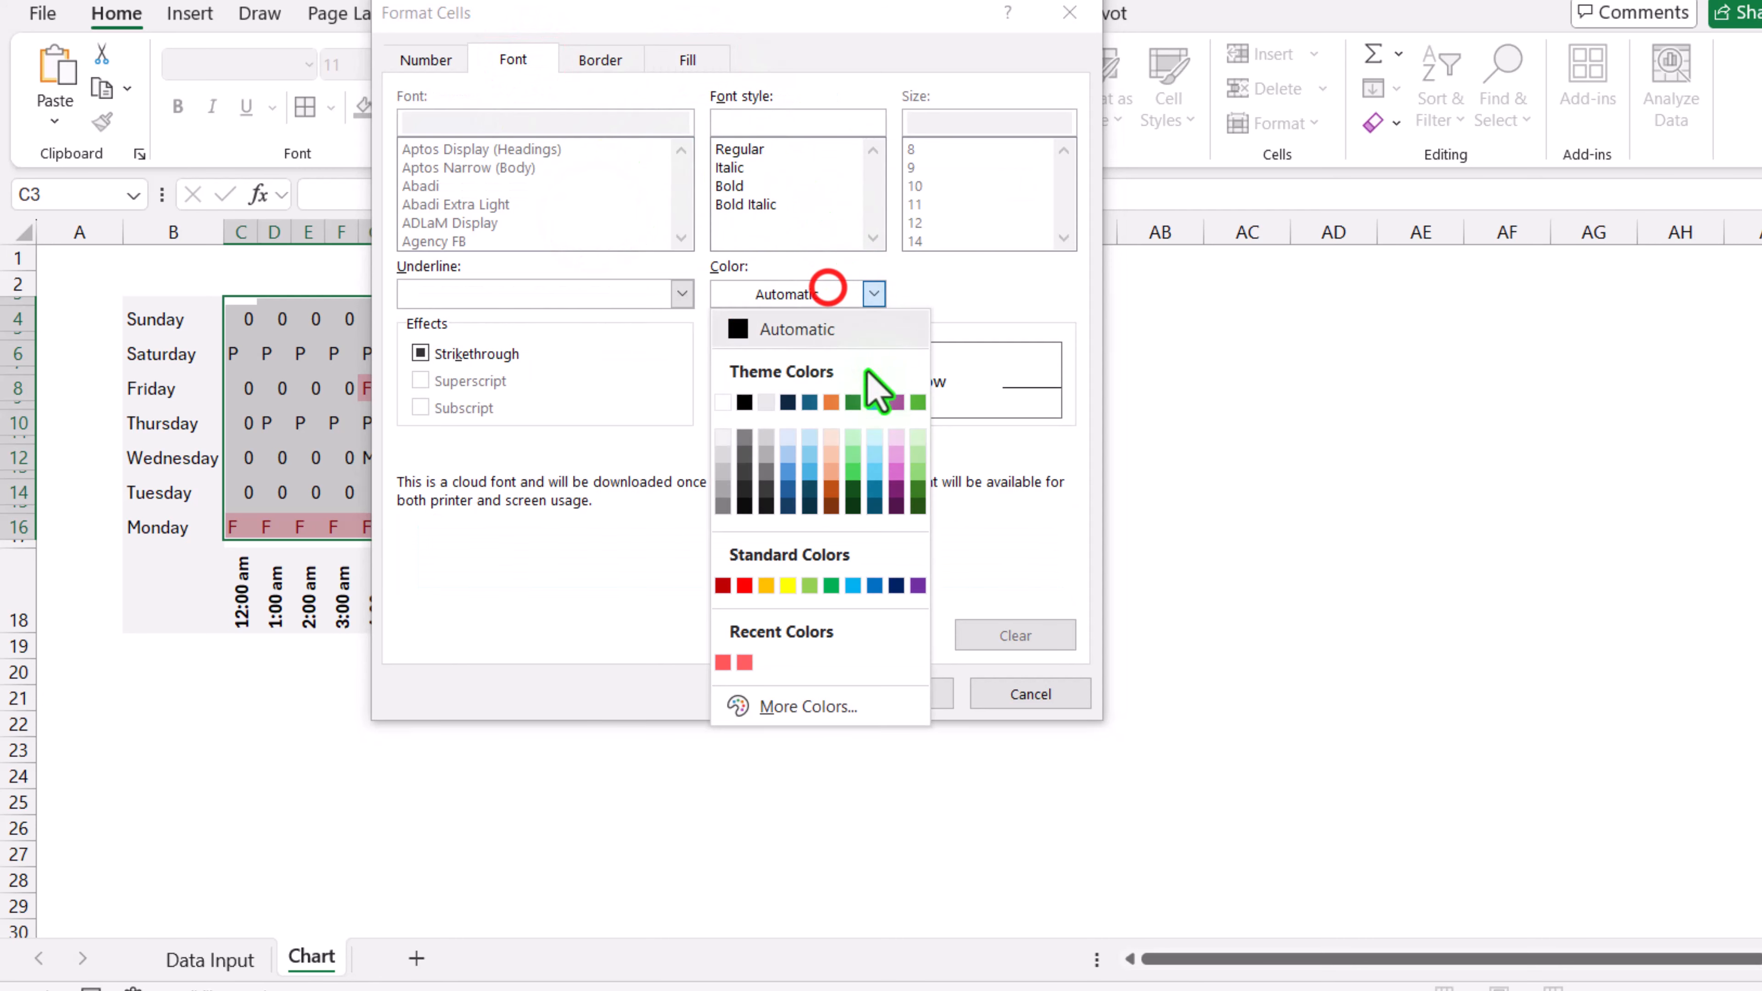
{"action": "left_click", "coordinate": [875, 453]}
{"action": "left_click", "coordinate": [905, 694]}
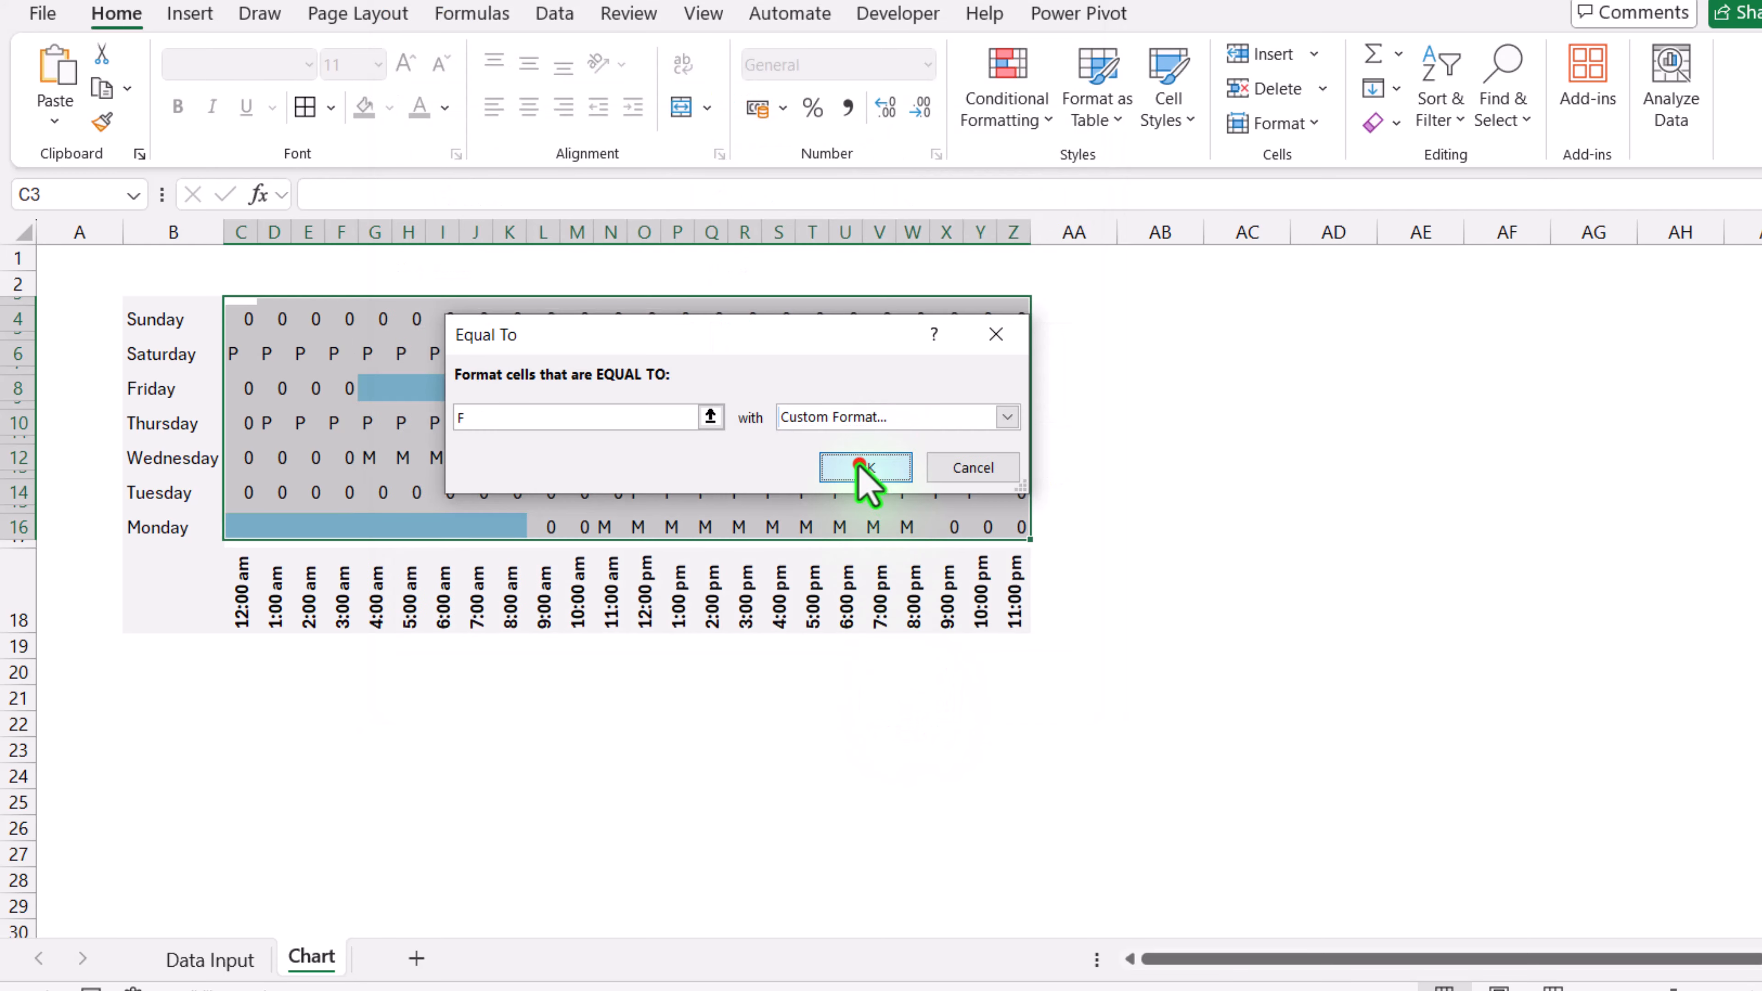
{"action": "left_click", "coordinate": [867, 478]}
Step: Add a conditional formatting rule for cells equal to P with fill and font colour both set to custom #FF7979
{"action": "left_click", "coordinate": [1007, 109]}
{"action": "mouse_move", "coordinate": [1058, 188]}
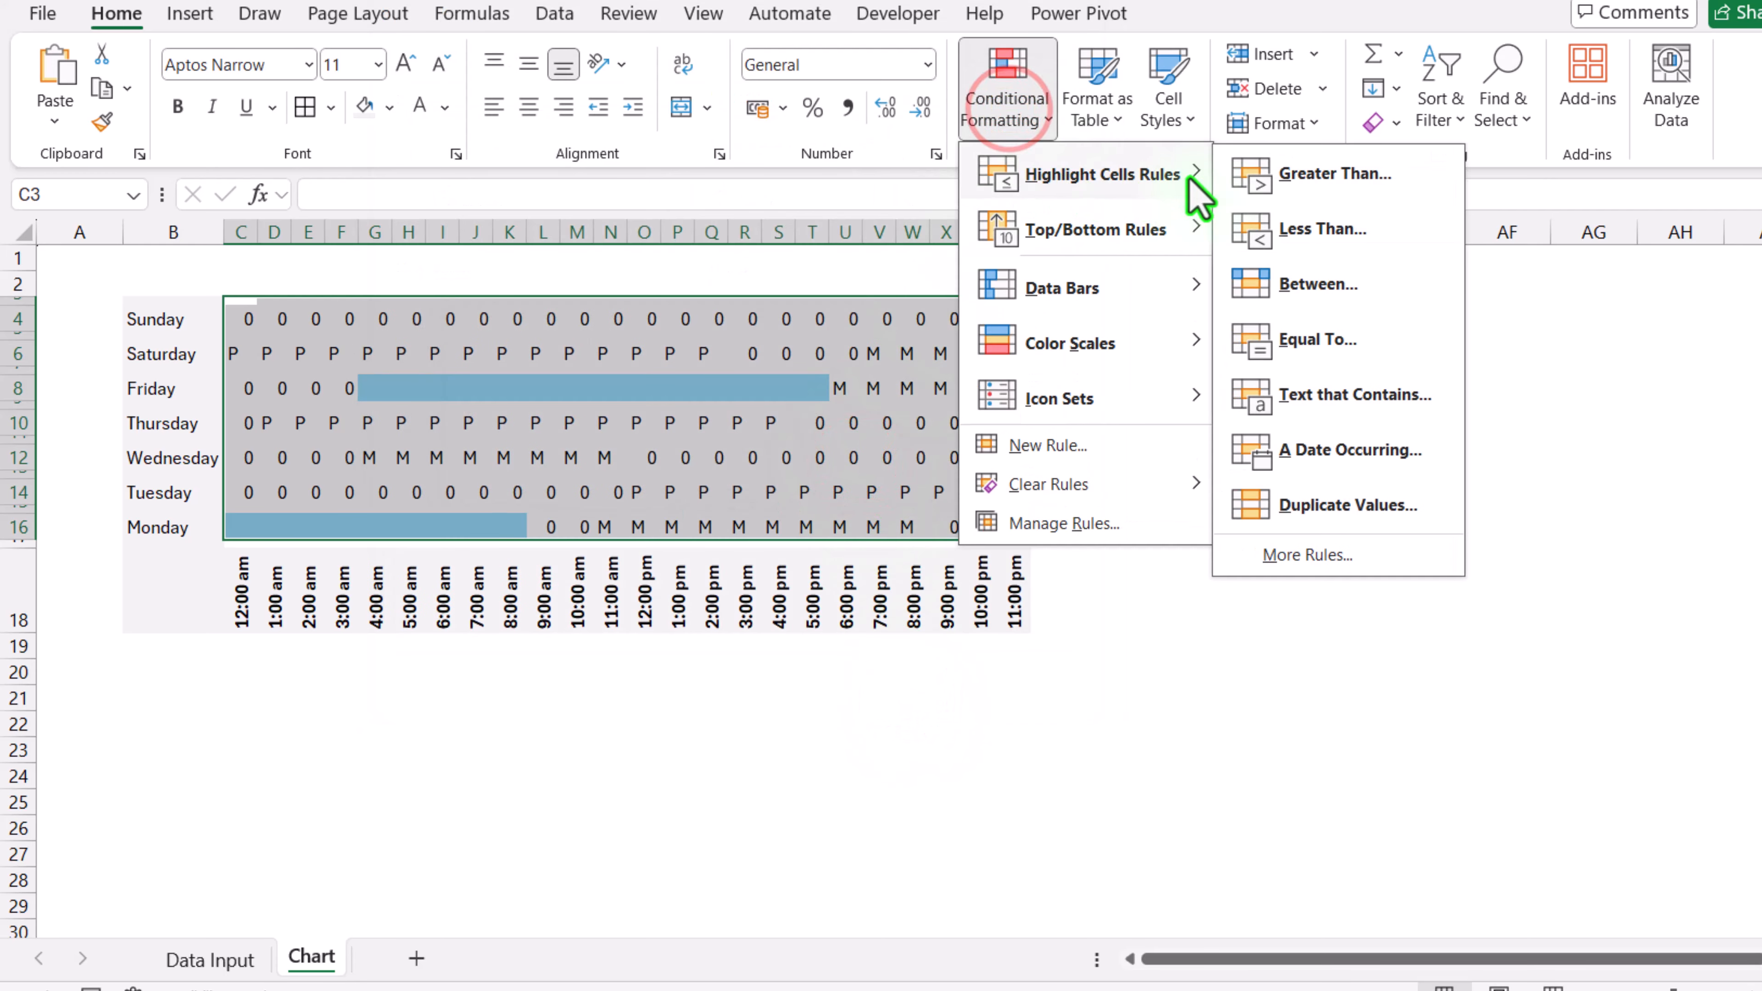
{"action": "left_click", "coordinate": [1331, 340]}
{"action": "type", "text": "P"}
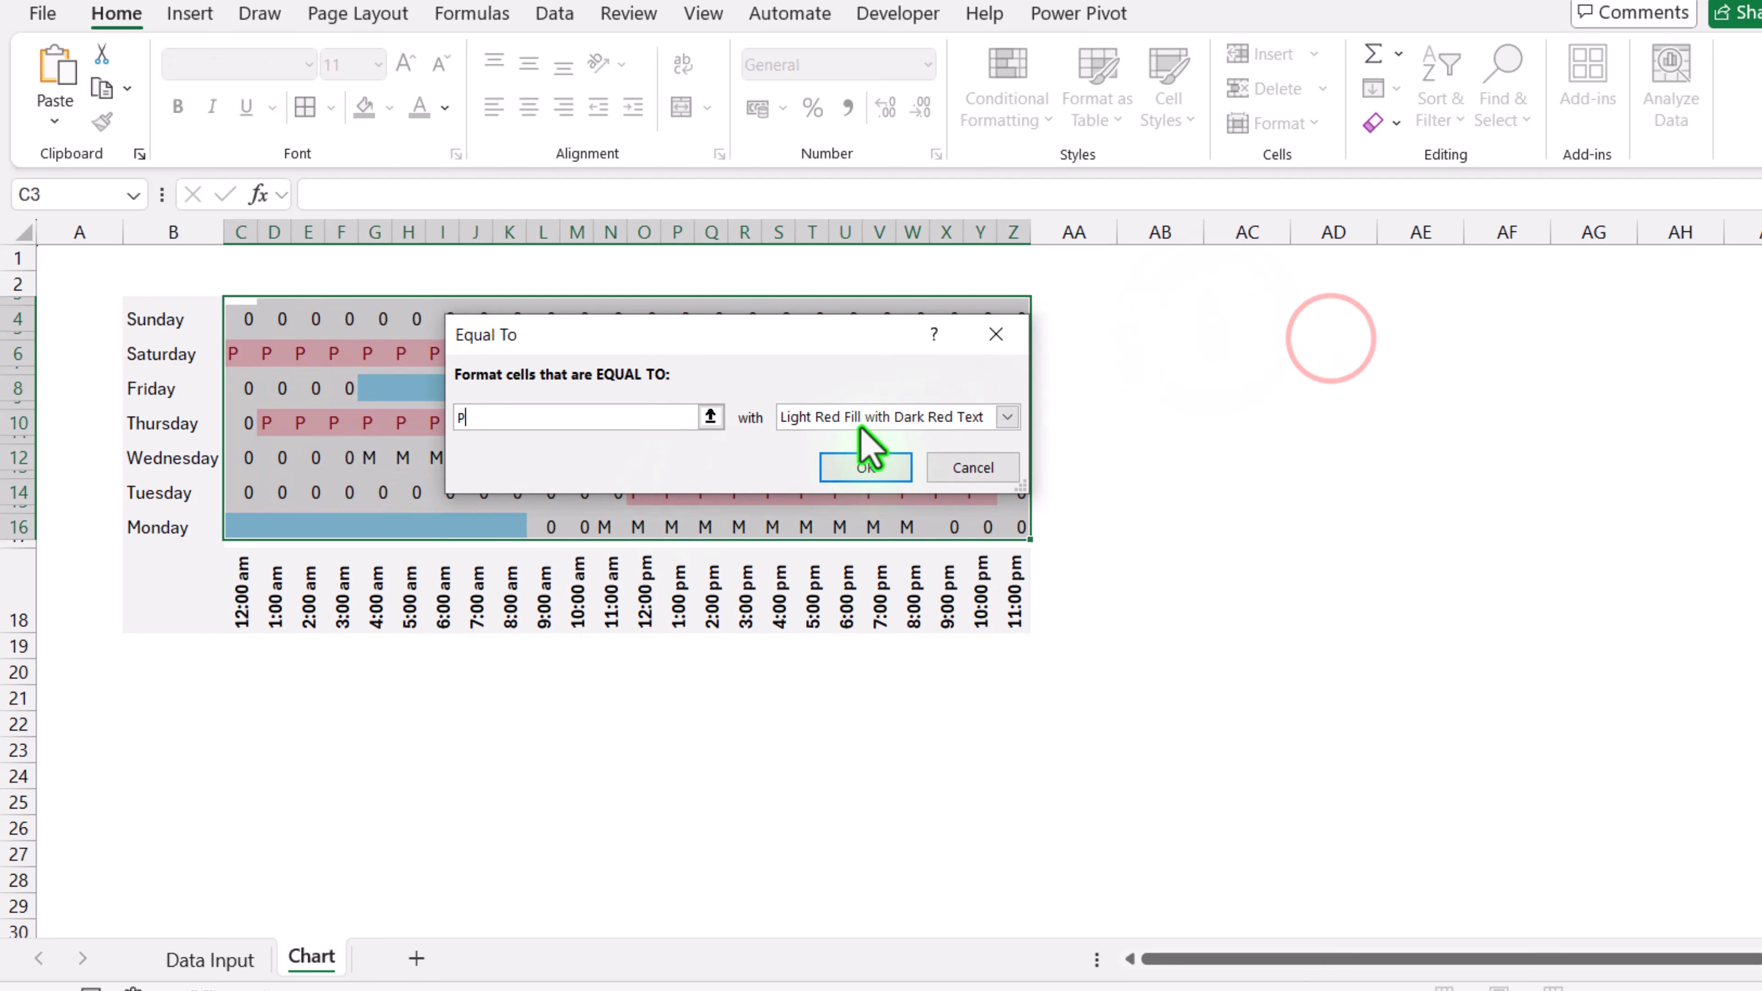
{"action": "left_click", "coordinate": [1007, 416]}
{"action": "left_click", "coordinate": [893, 552]}
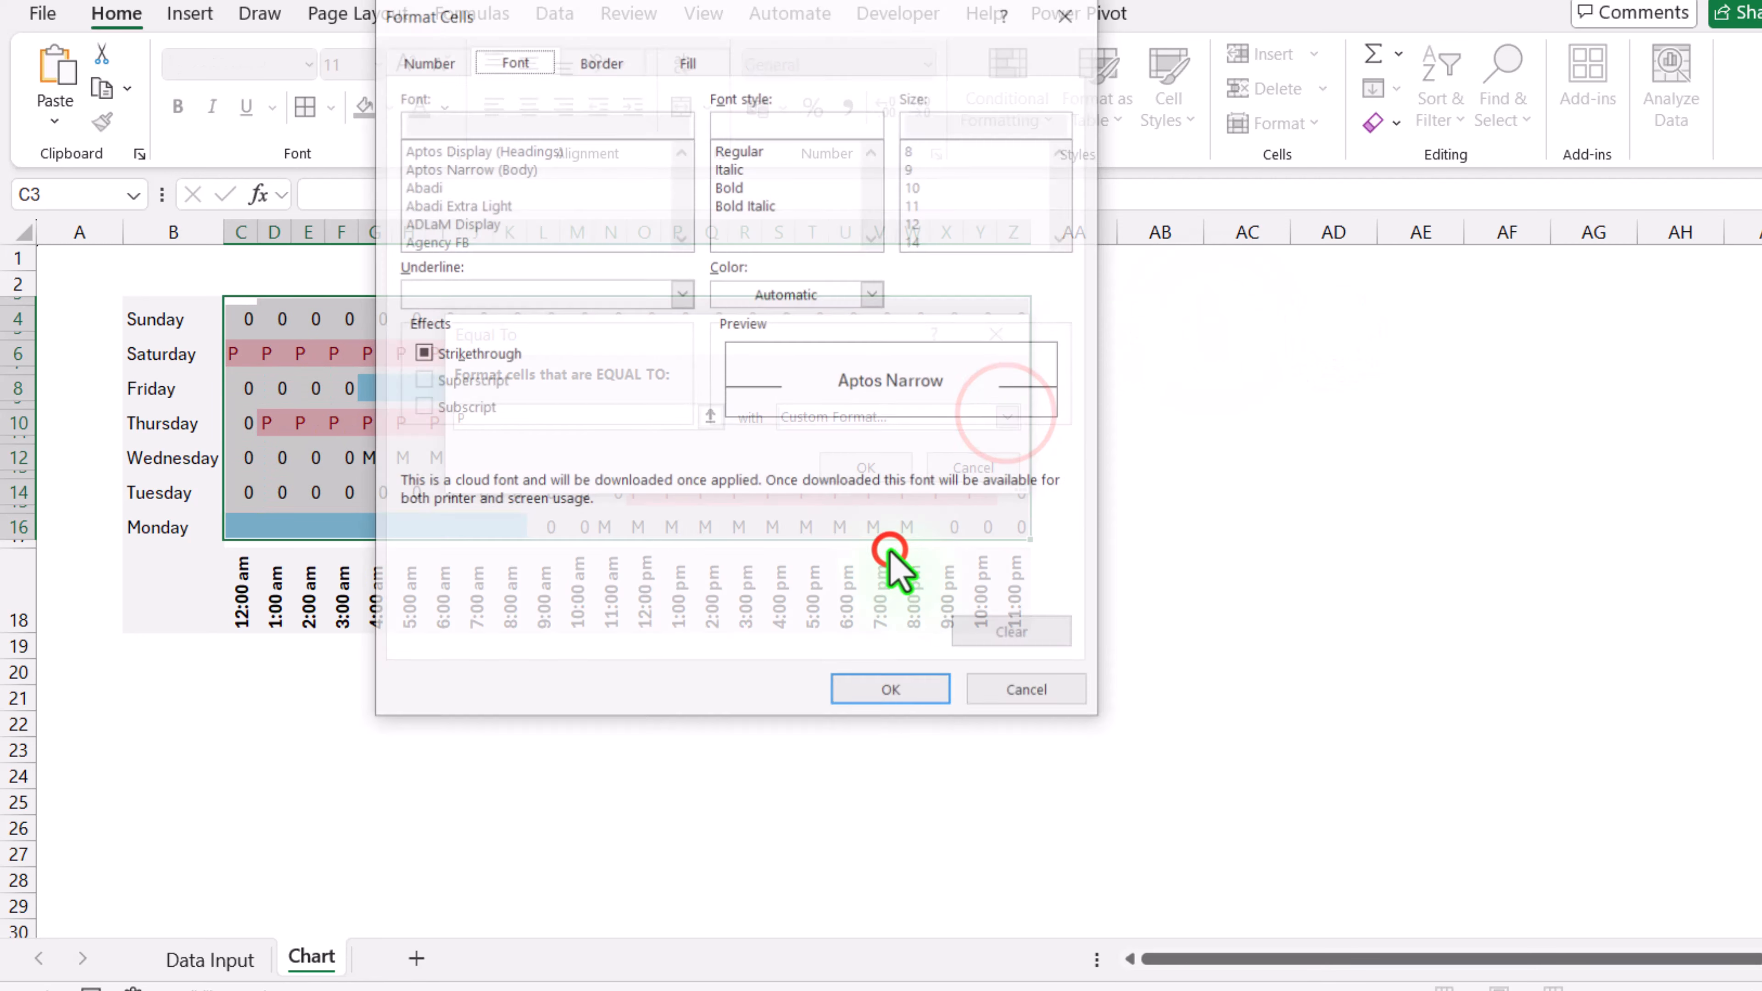
{"action": "left_click", "coordinate": [689, 60]}
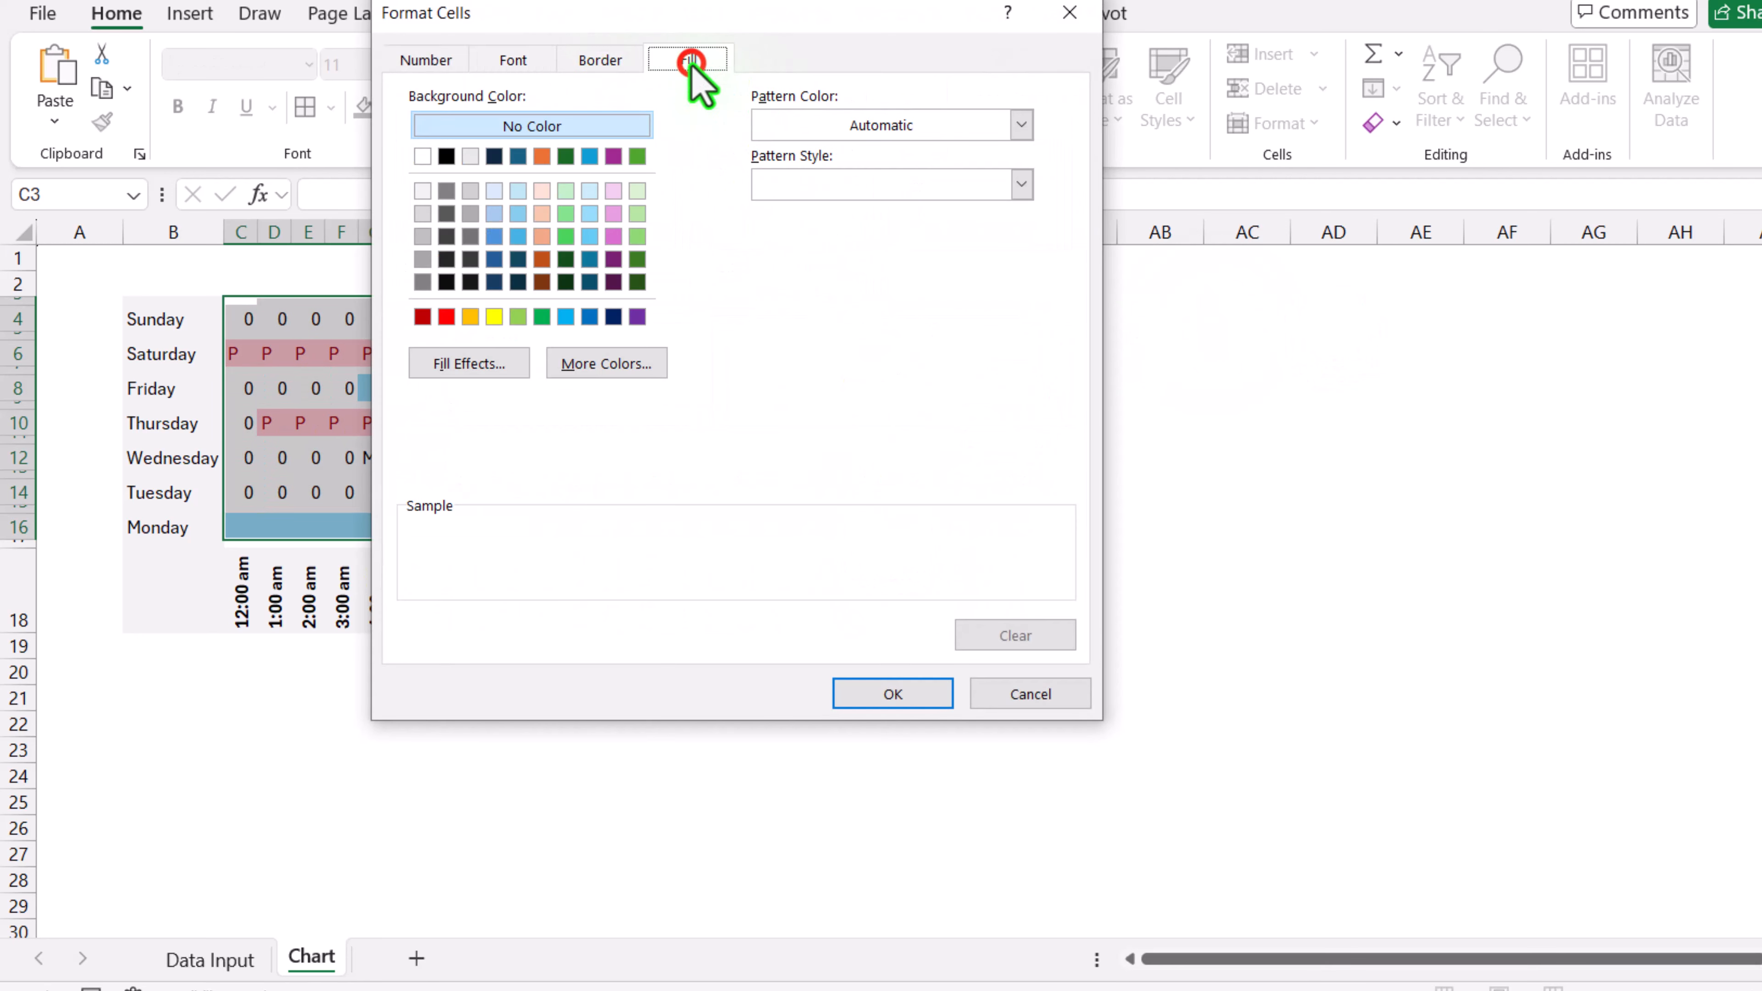
{"action": "left_click", "coordinate": [445, 317]}
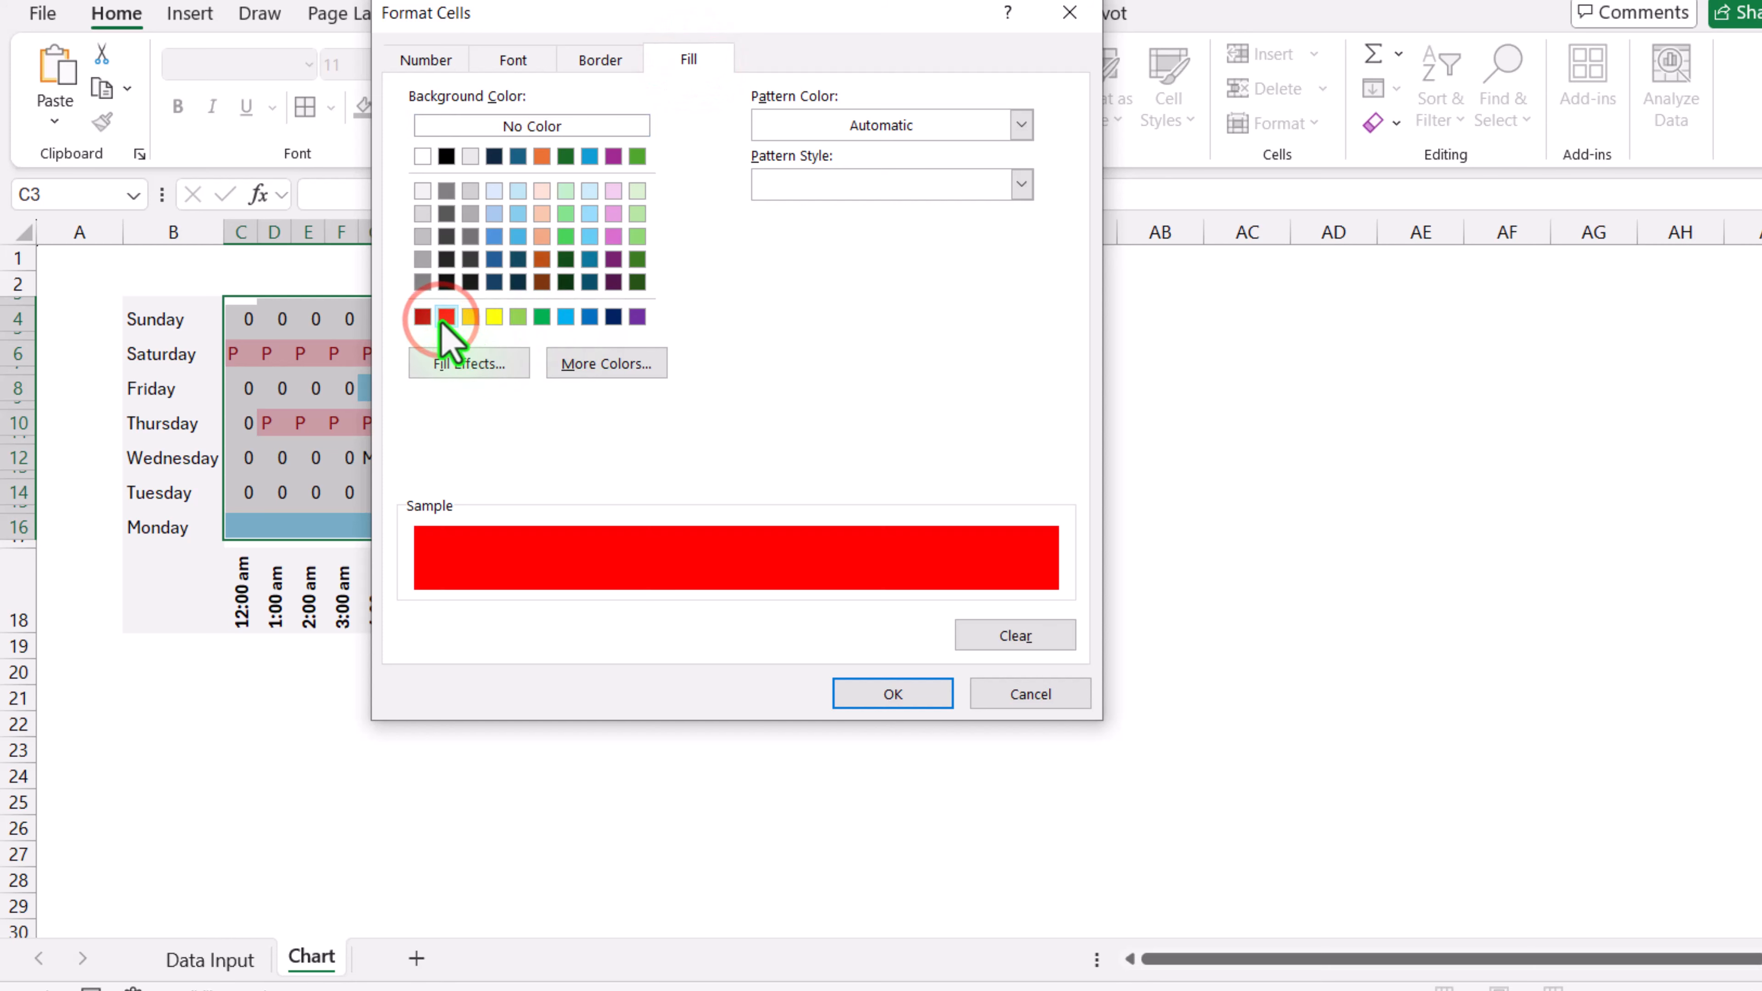
{"action": "left_click", "coordinate": [586, 368]}
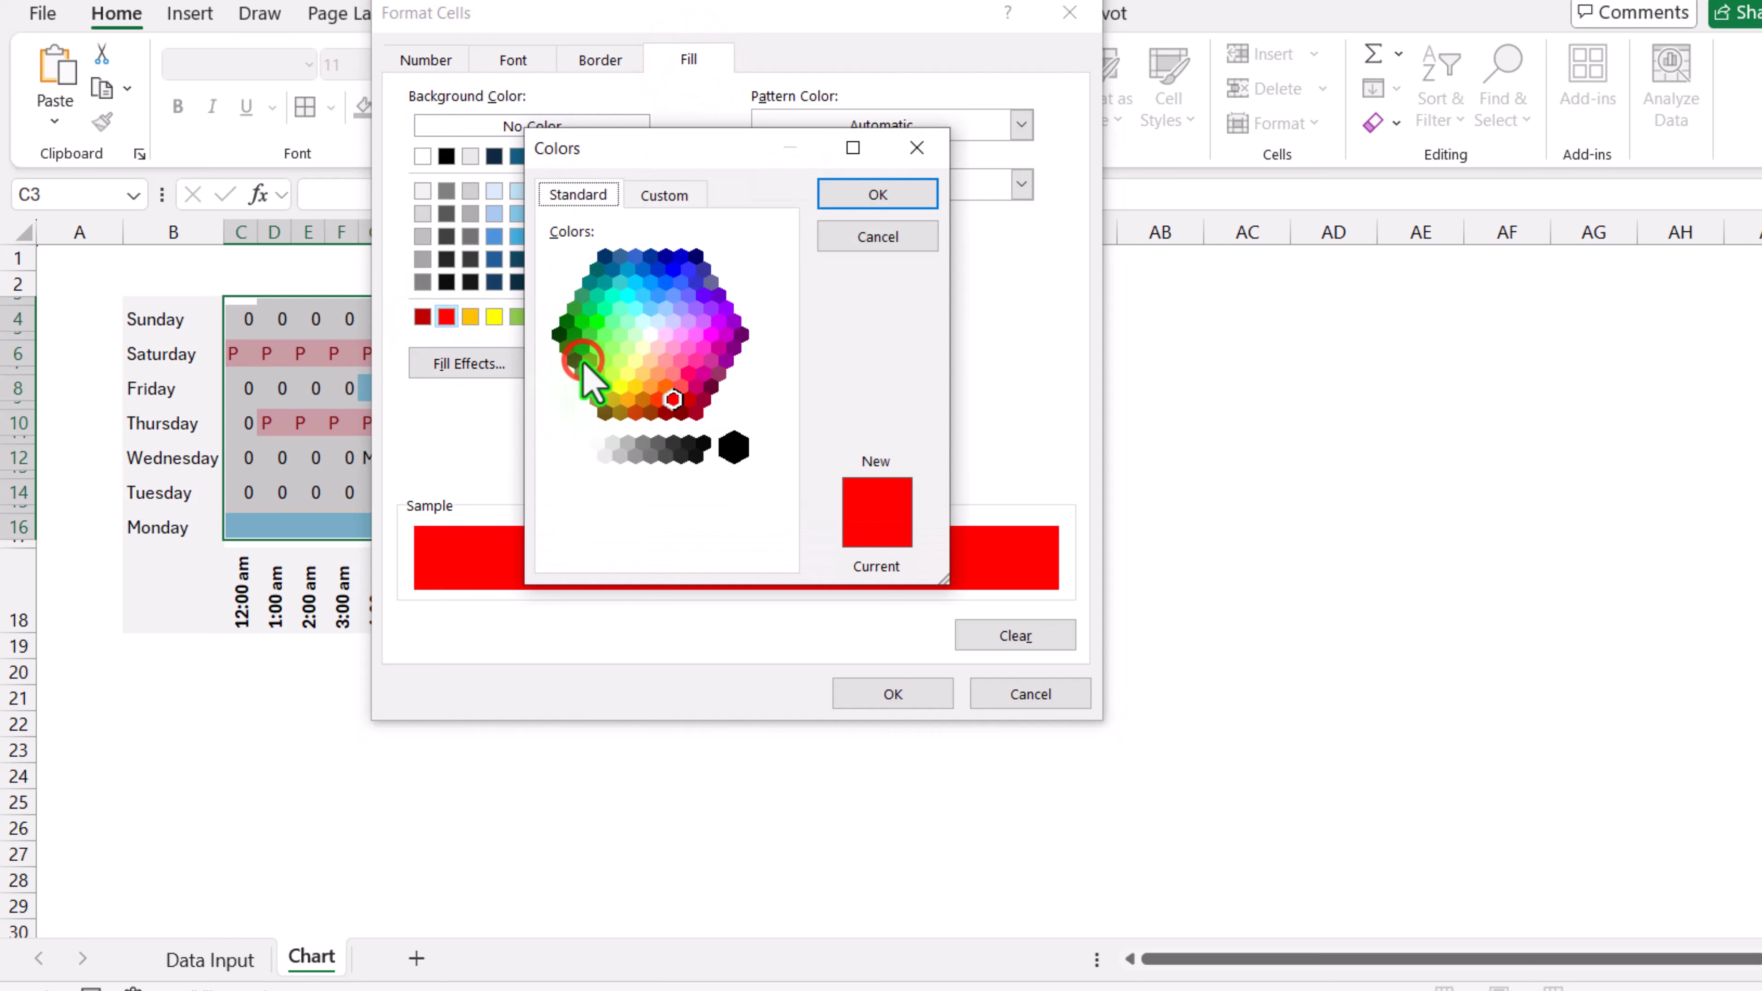
{"action": "left_click", "coordinate": [664, 195]}
{"action": "left_click_drag", "start_coordinate": [780, 326], "coordinate": [781, 299]}
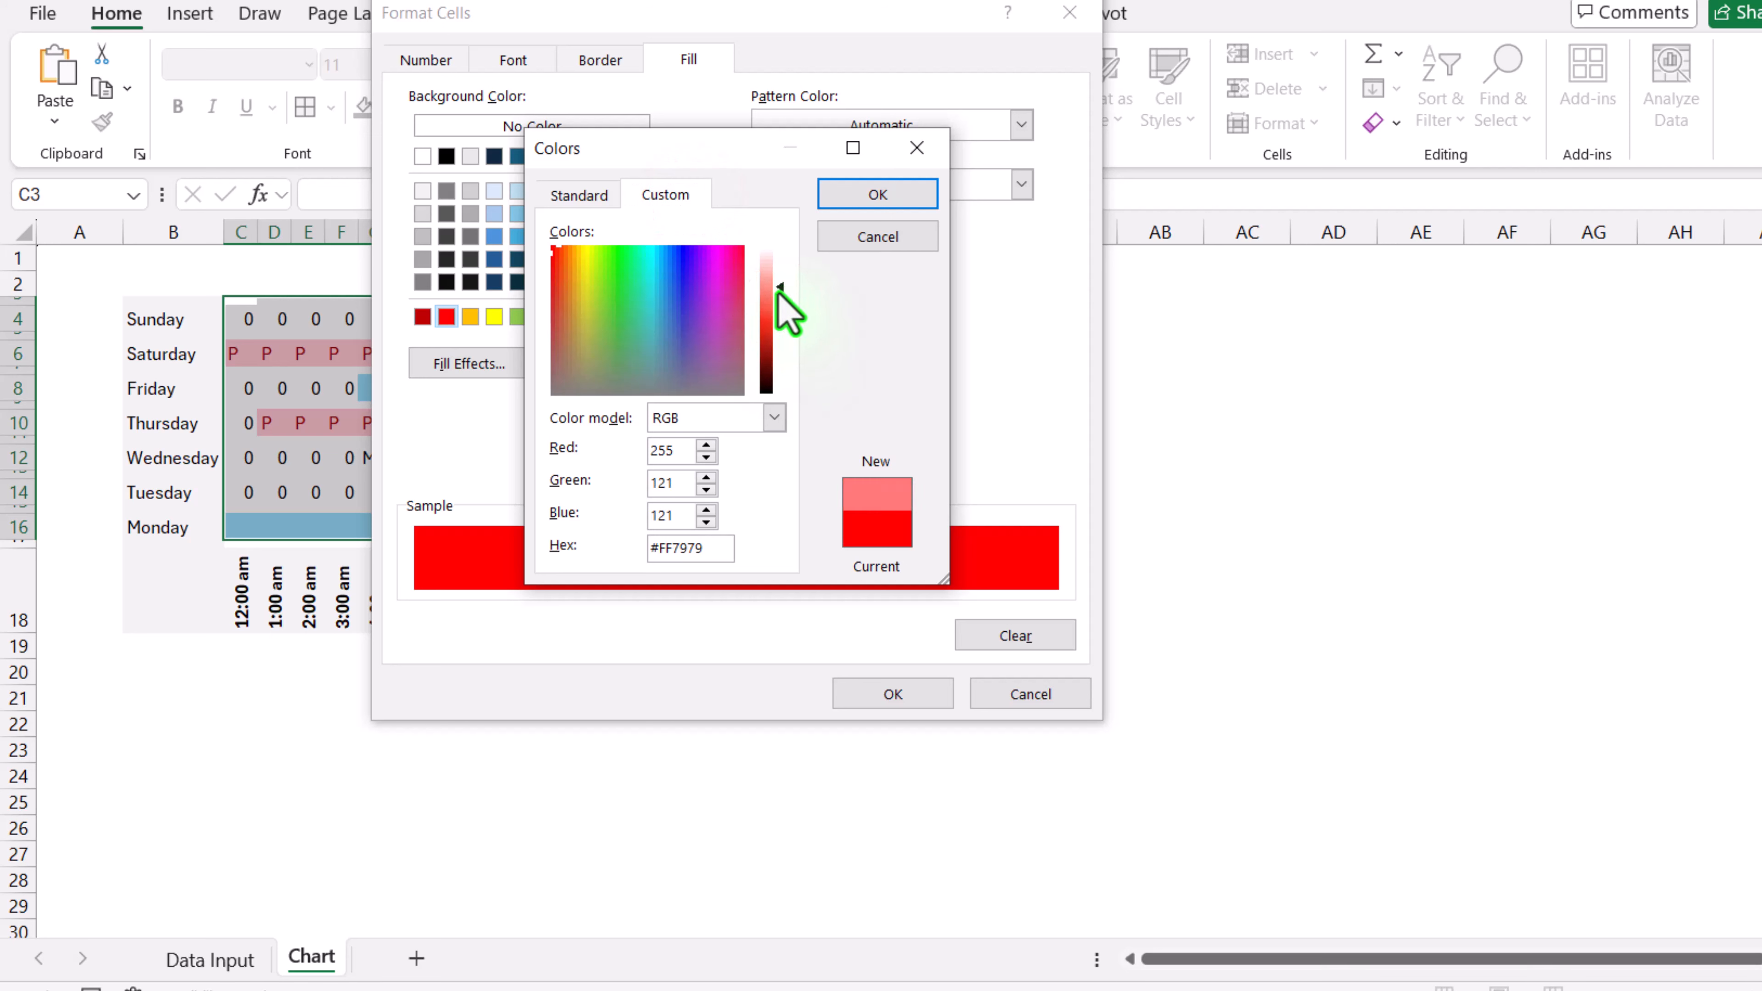
{"action": "left_click_drag", "start_coordinate": [710, 547], "coordinate": [652, 548]}
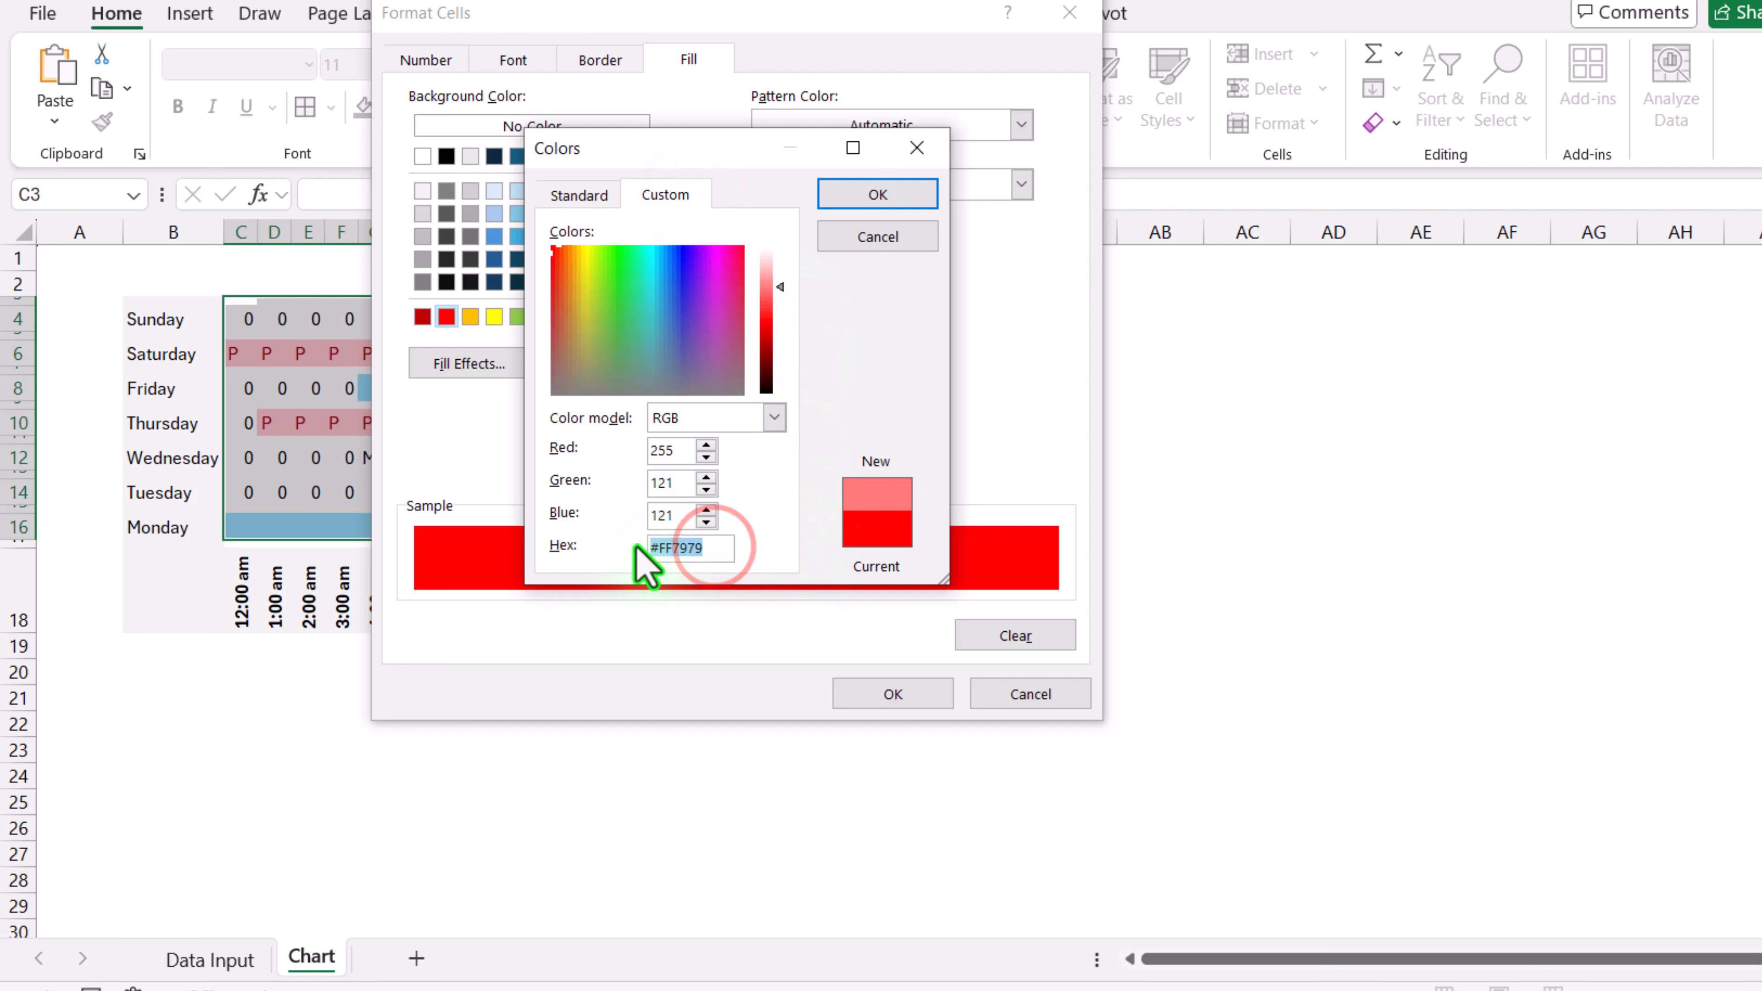
{"action": "left_click", "coordinate": [900, 188]}
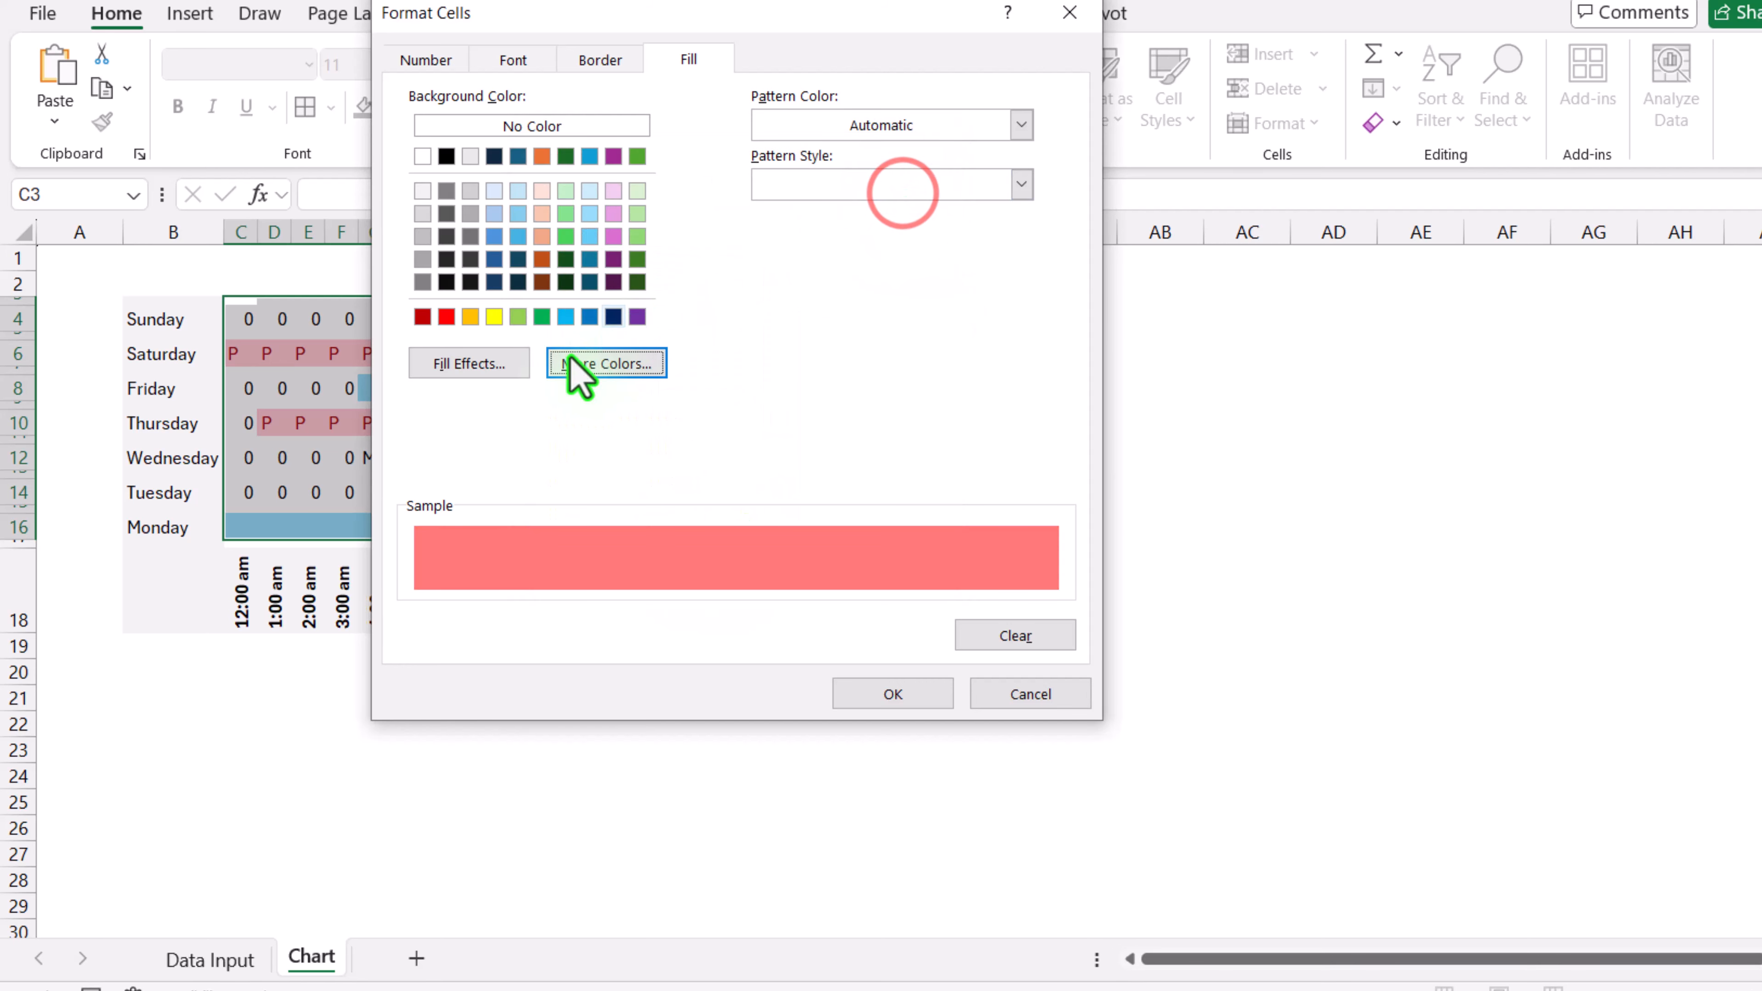
{"action": "left_click", "coordinate": [524, 55]}
{"action": "left_click", "coordinate": [830, 292]}
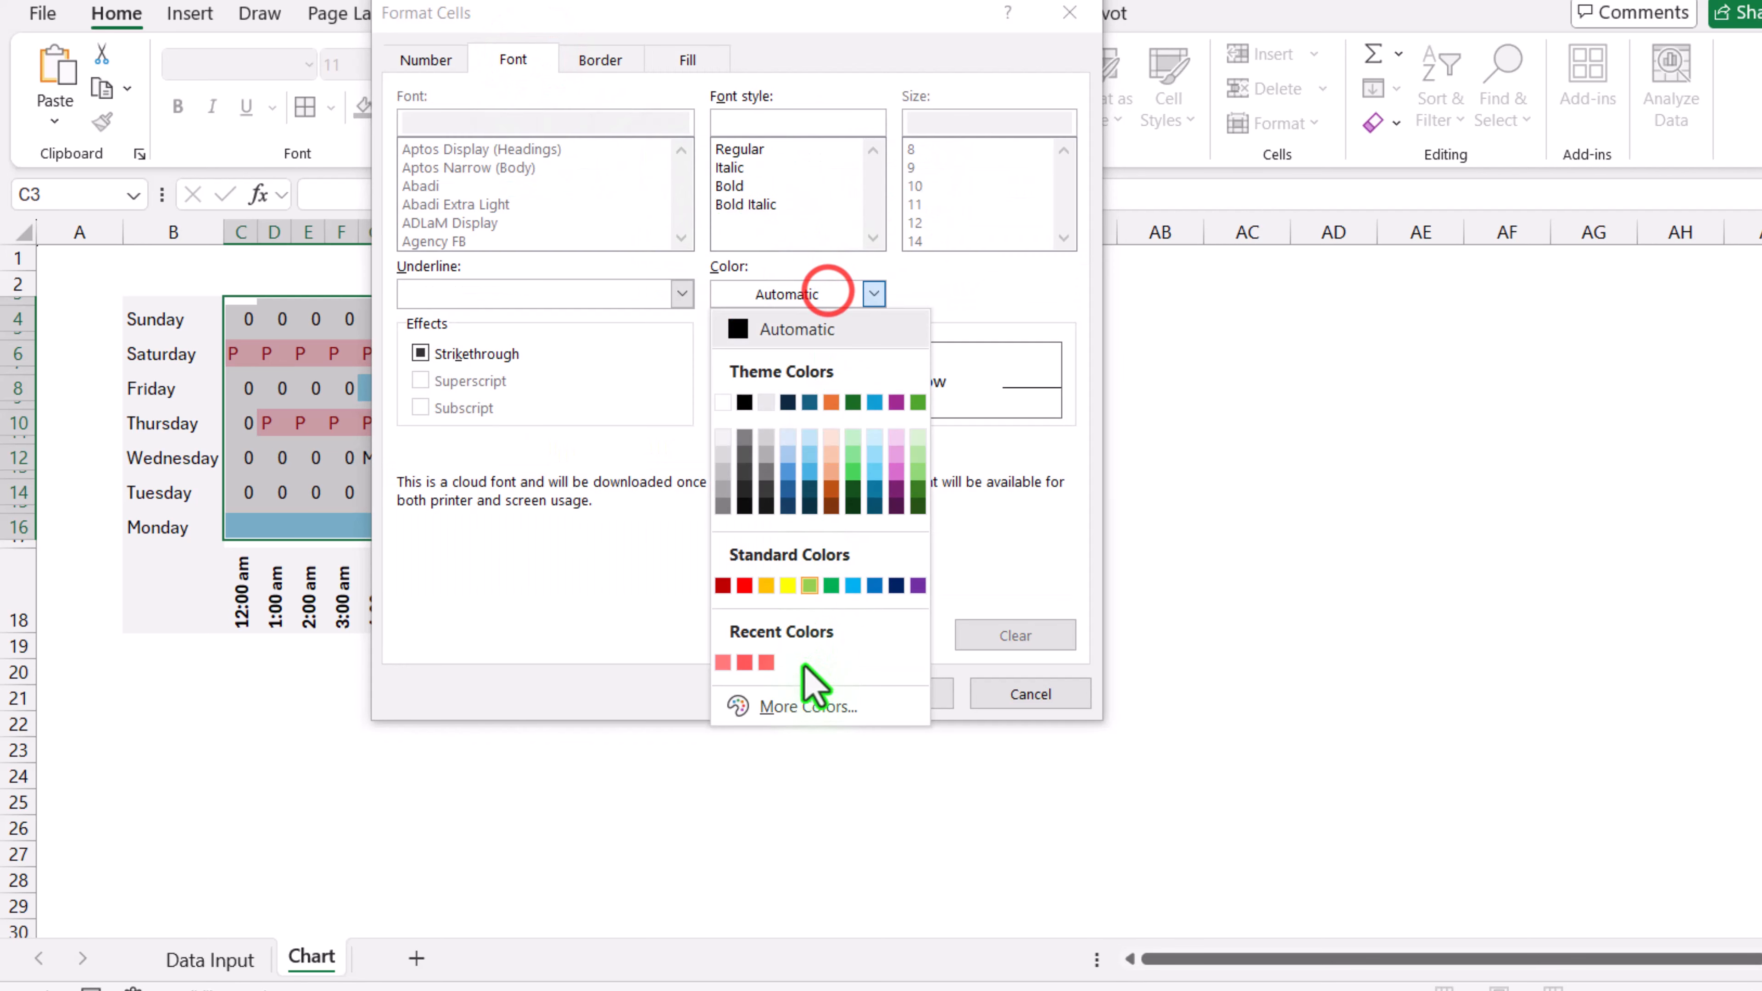
{"action": "left_click", "coordinate": [798, 704]}
{"action": "left_click", "coordinate": [659, 195]}
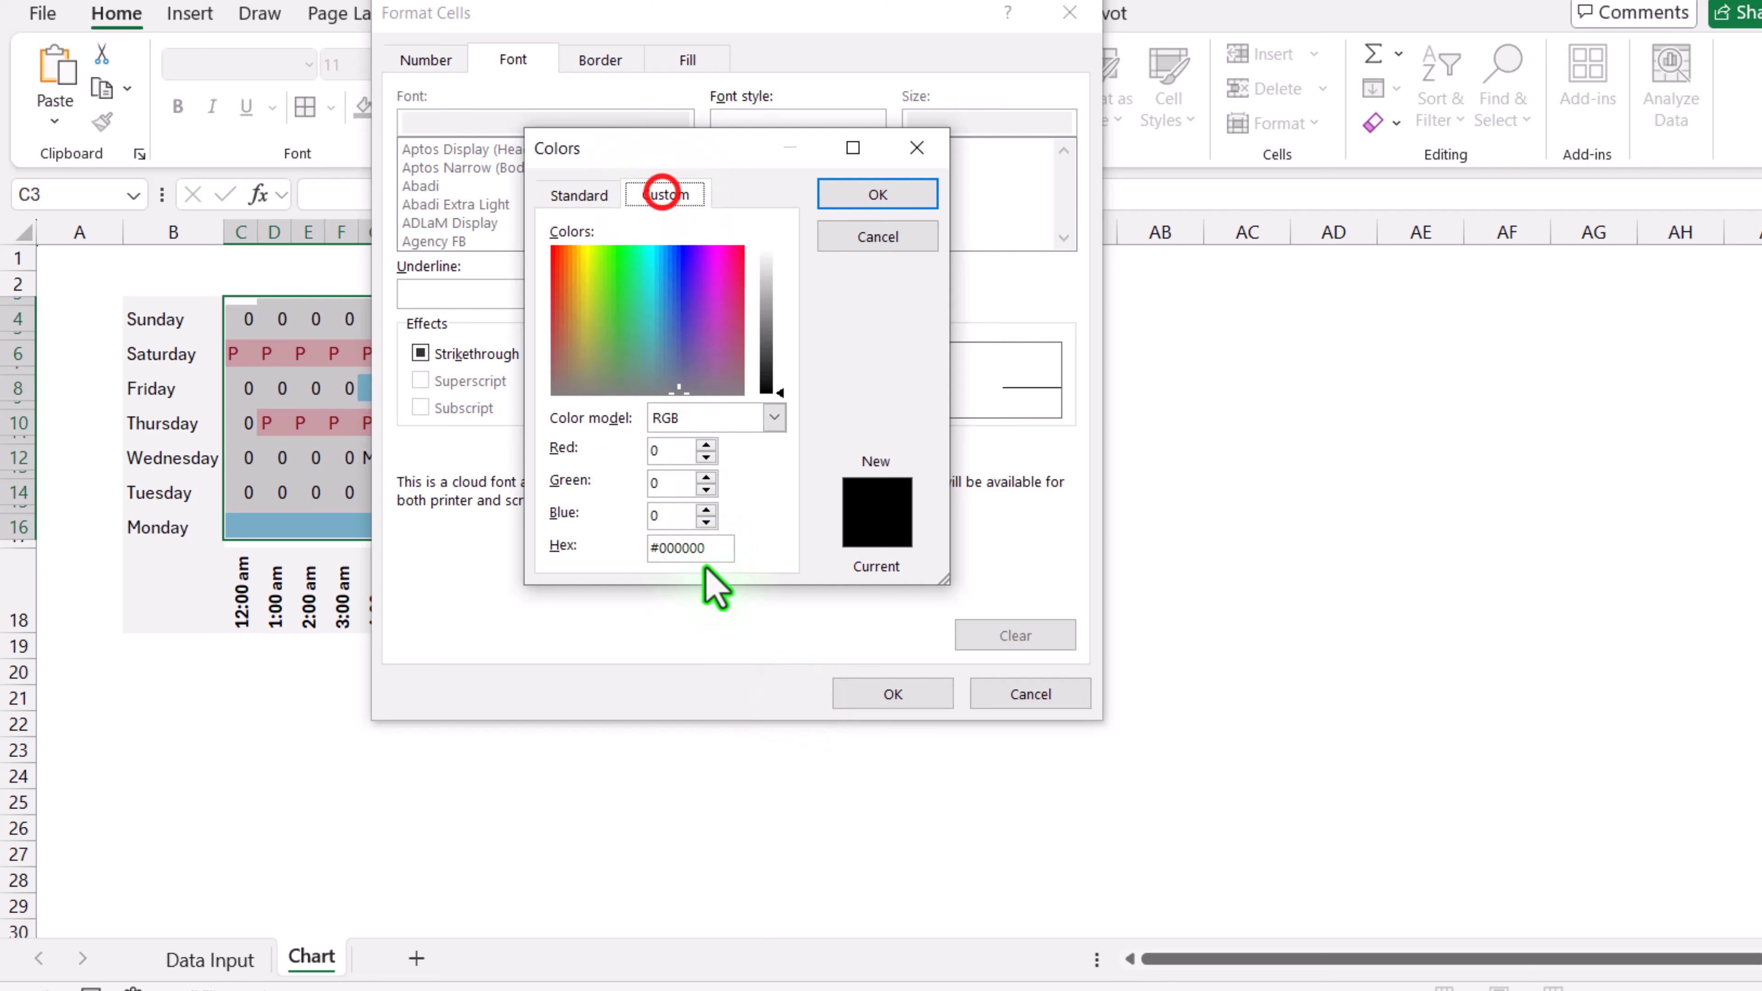
{"action": "double_click", "coordinate": [709, 548]}
{"action": "type", "text": "#FF7979"}
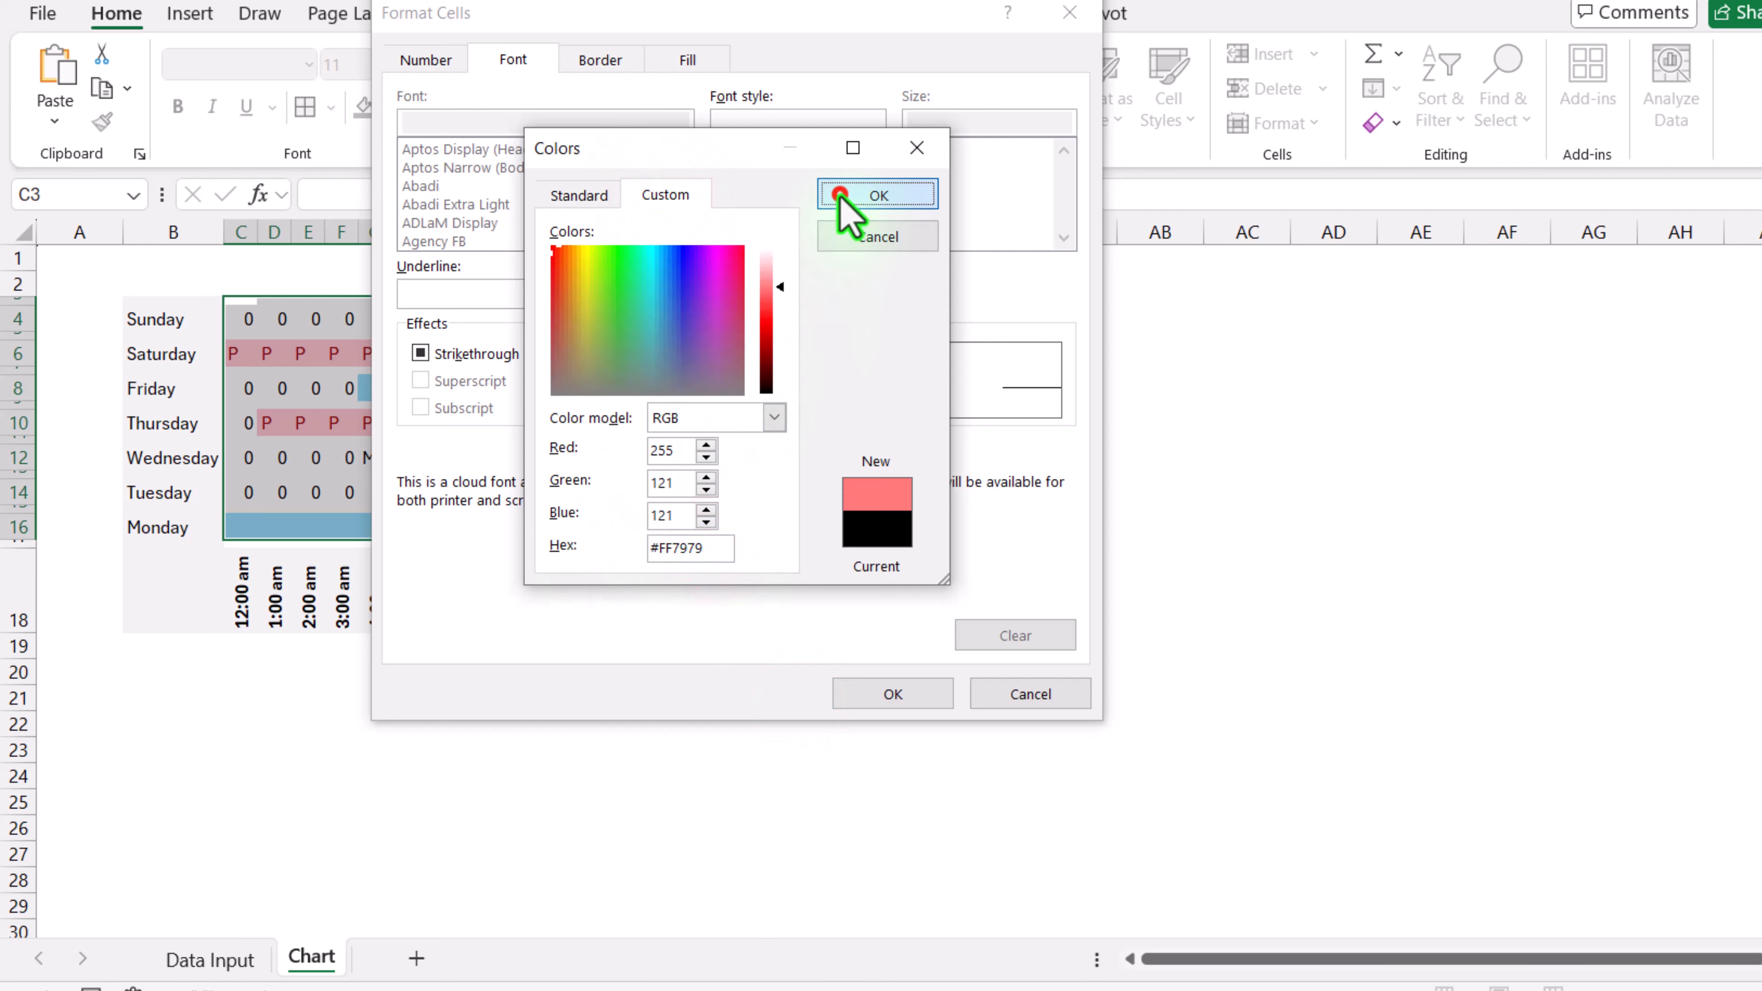
{"action": "left_click", "coordinate": [843, 196]}
{"action": "left_click", "coordinate": [905, 697]}
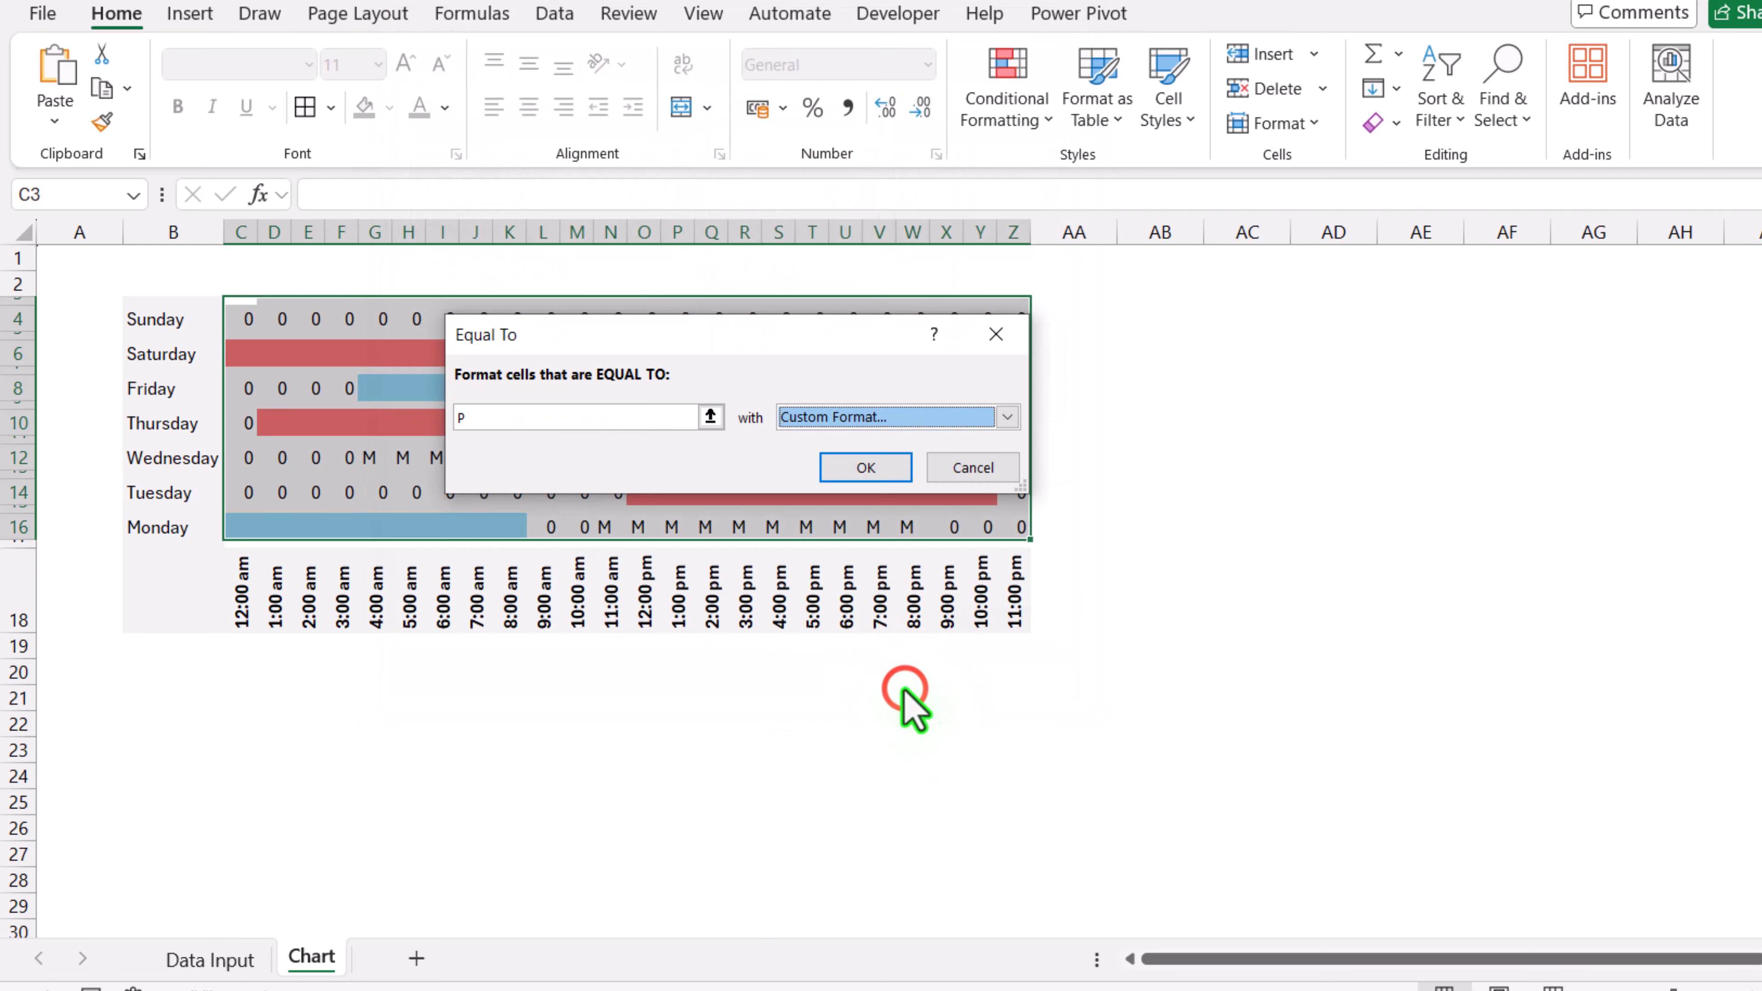
{"action": "left_click", "coordinate": [869, 466]}
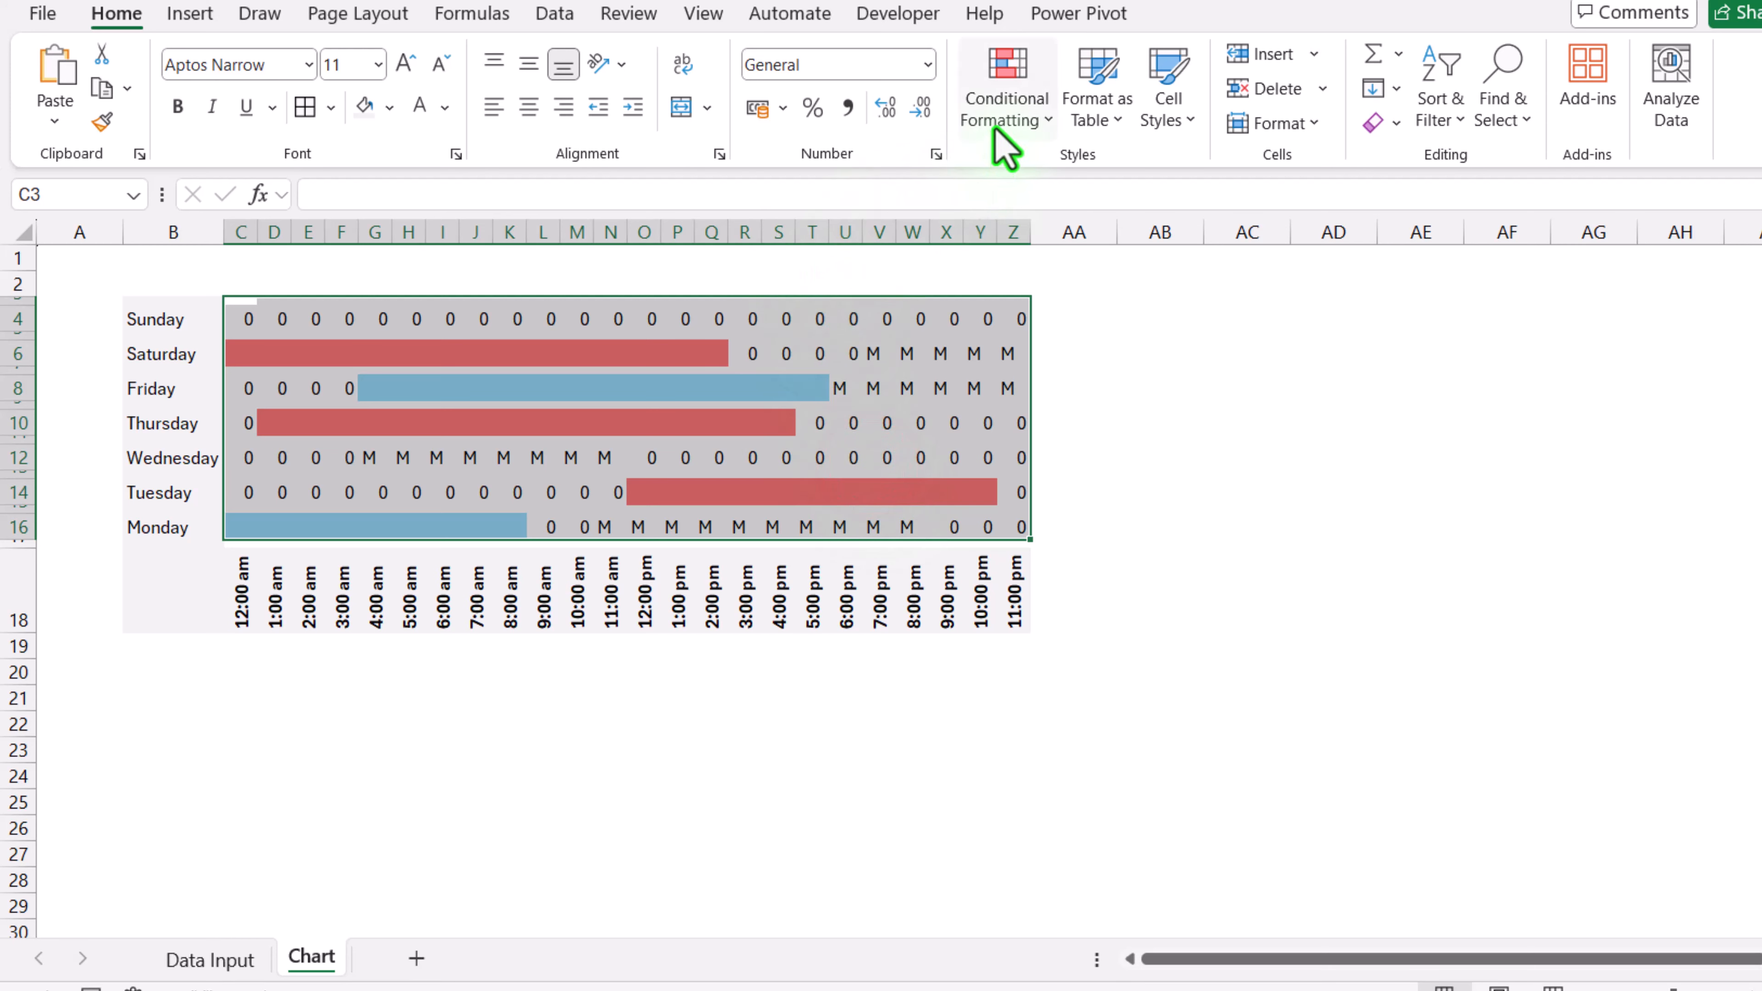
Step: Add a conditional formatting rule for cells equal to M with a light green fill and matching light green font colour
{"action": "left_click", "coordinate": [1006, 115]}
{"action": "mouse_move", "coordinate": [1096, 173]}
{"action": "left_click", "coordinate": [1305, 340]}
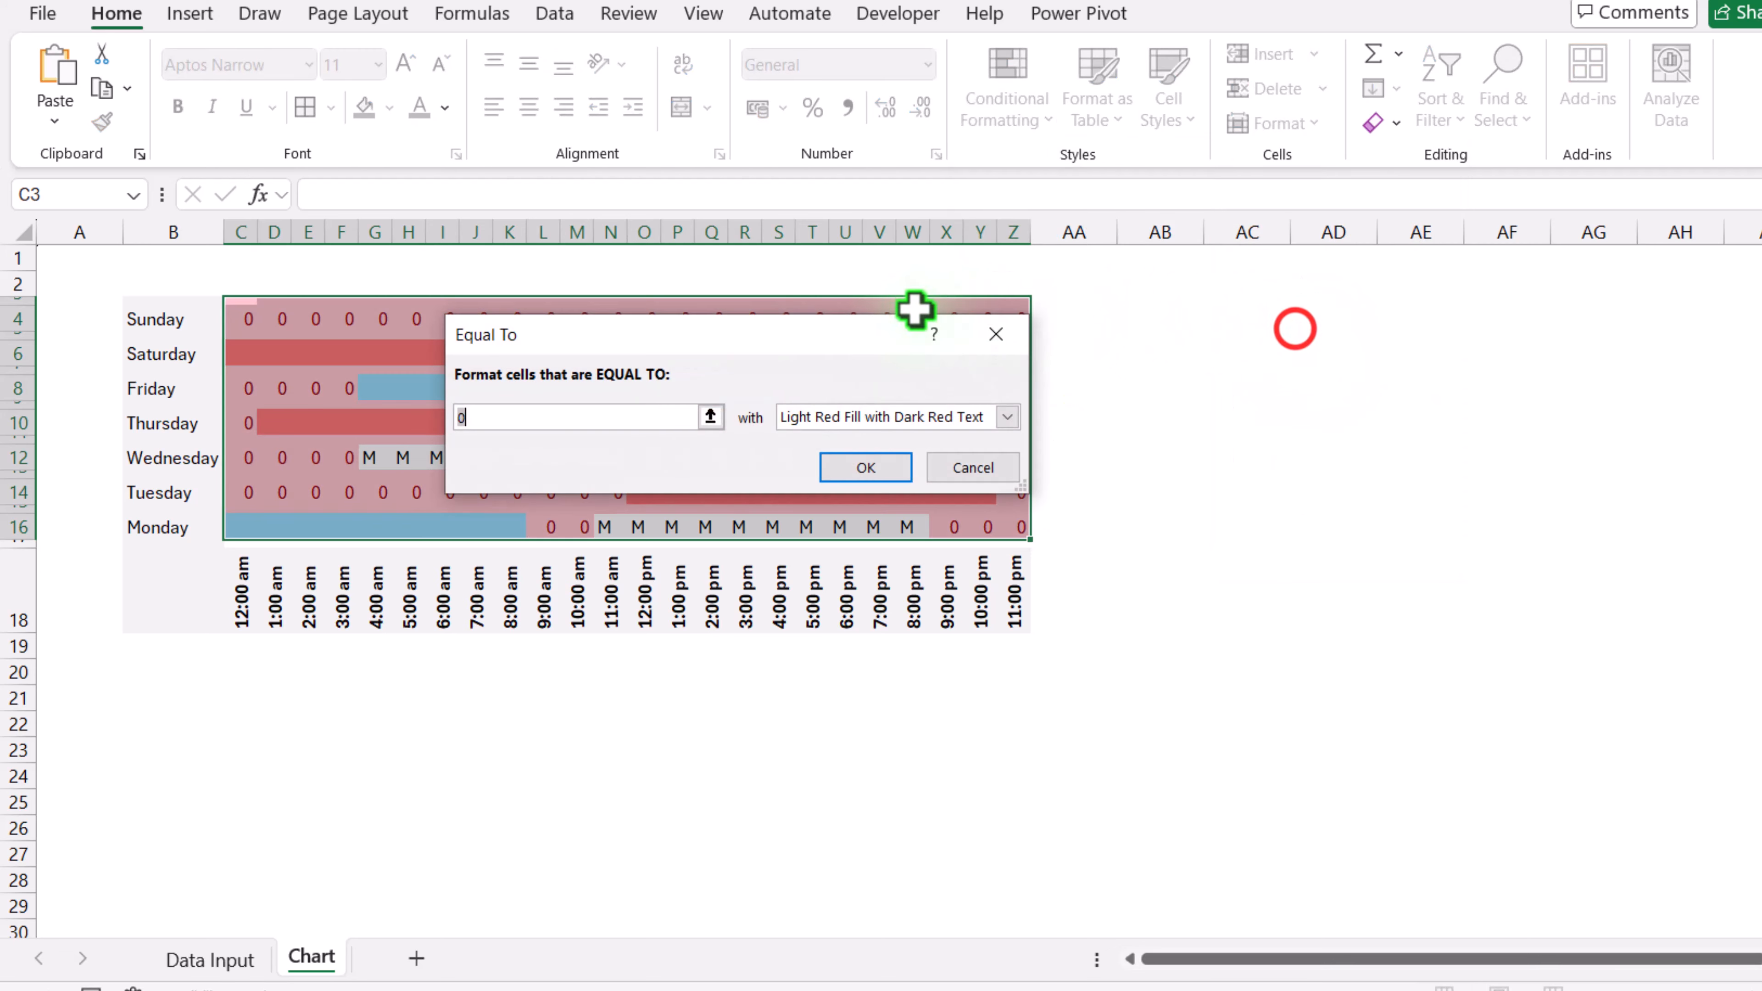
{"action": "type", "text": "m"}
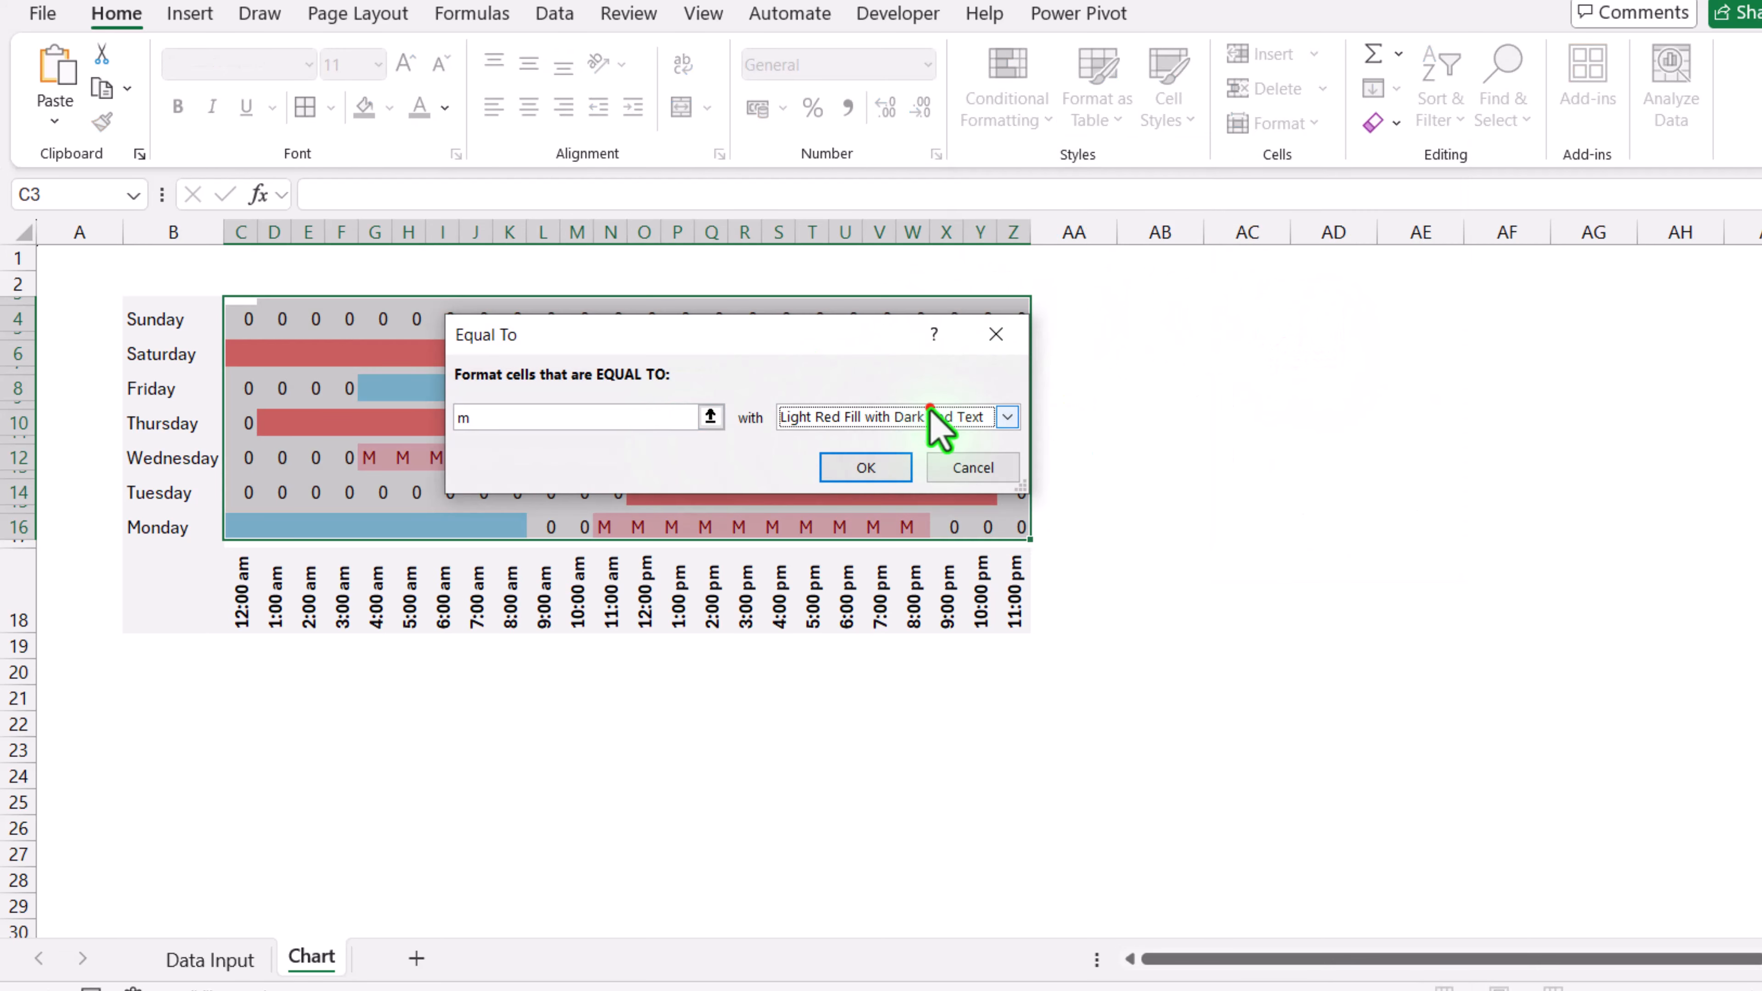
{"action": "left_click", "coordinate": [932, 415]}
{"action": "left_click", "coordinate": [881, 551]}
{"action": "left_click", "coordinate": [690, 61]}
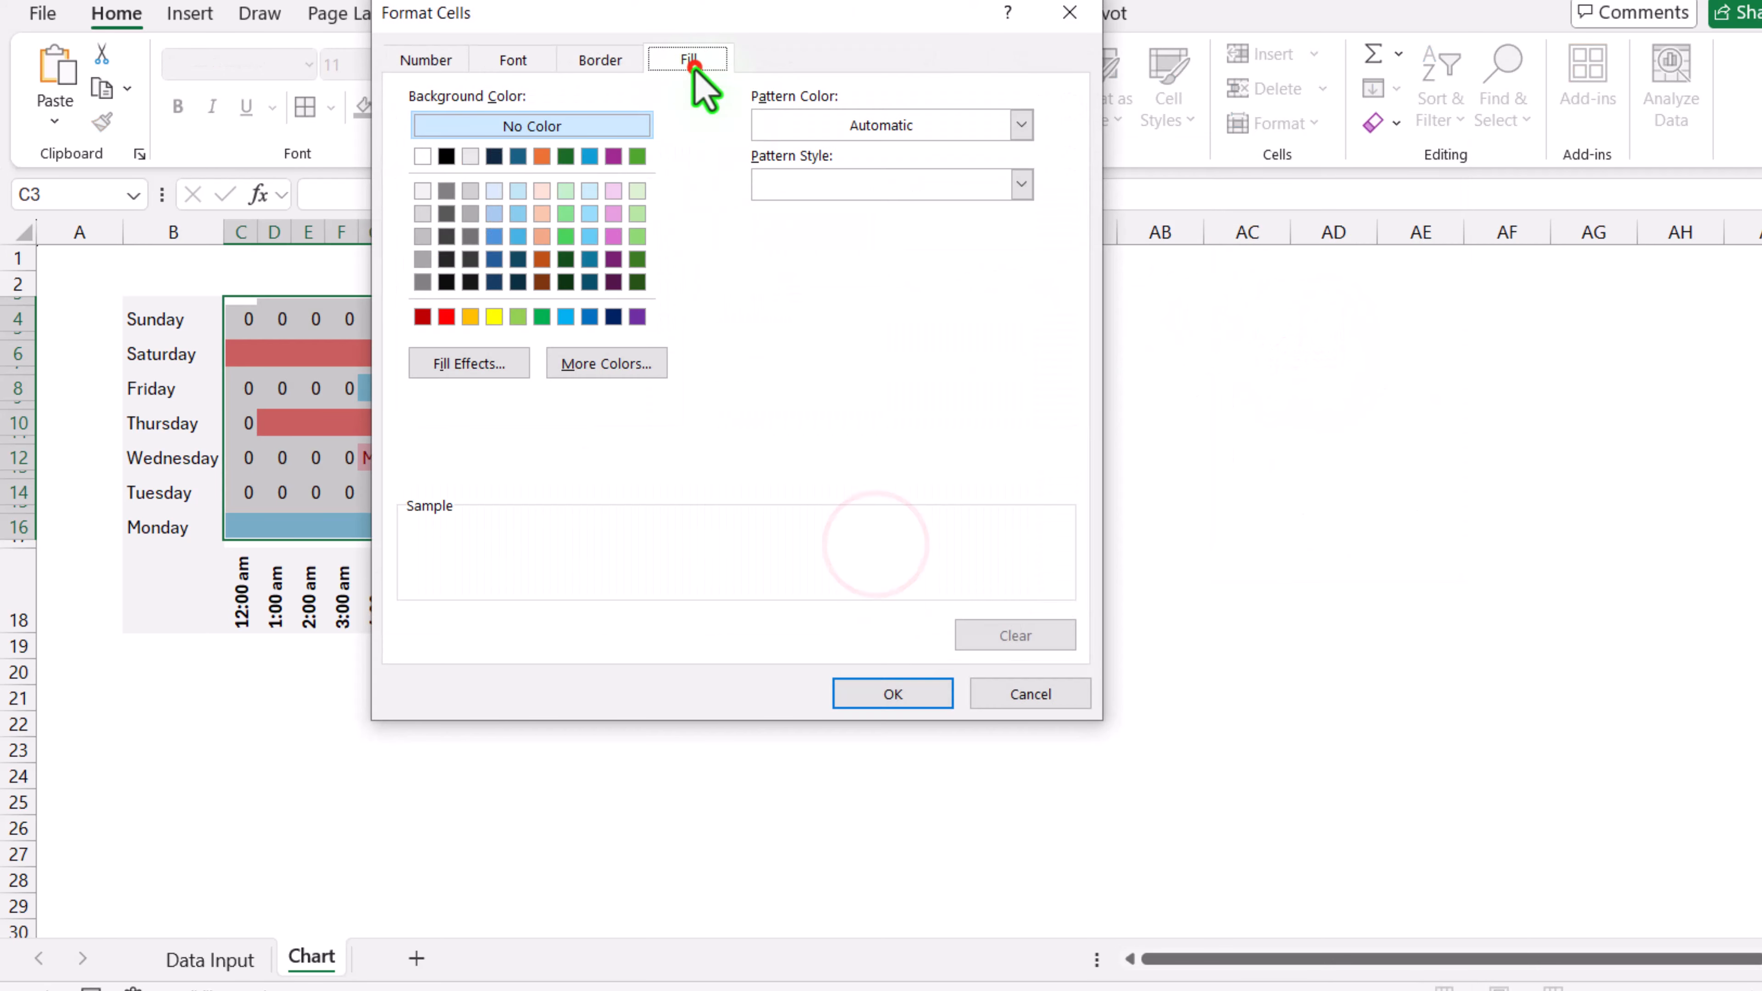
{"action": "left_click", "coordinate": [638, 216]}
{"action": "left_click", "coordinate": [513, 60]}
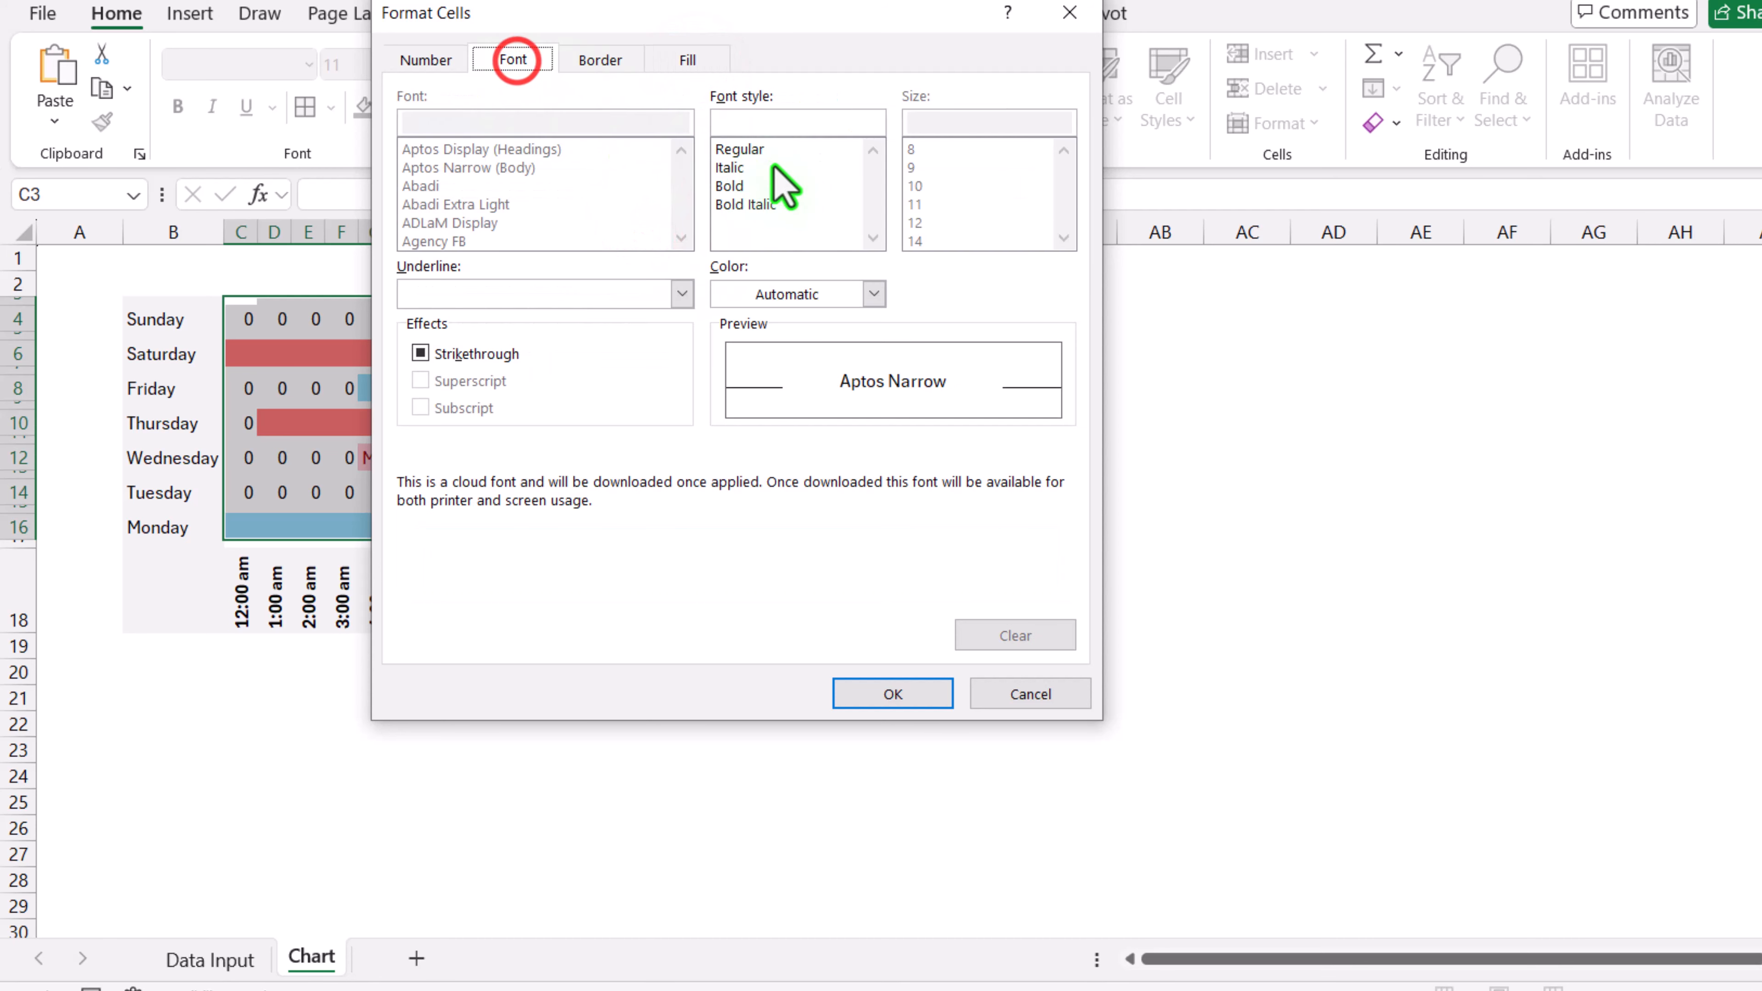
{"action": "left_click", "coordinate": [770, 294]}
{"action": "left_click", "coordinate": [915, 458]}
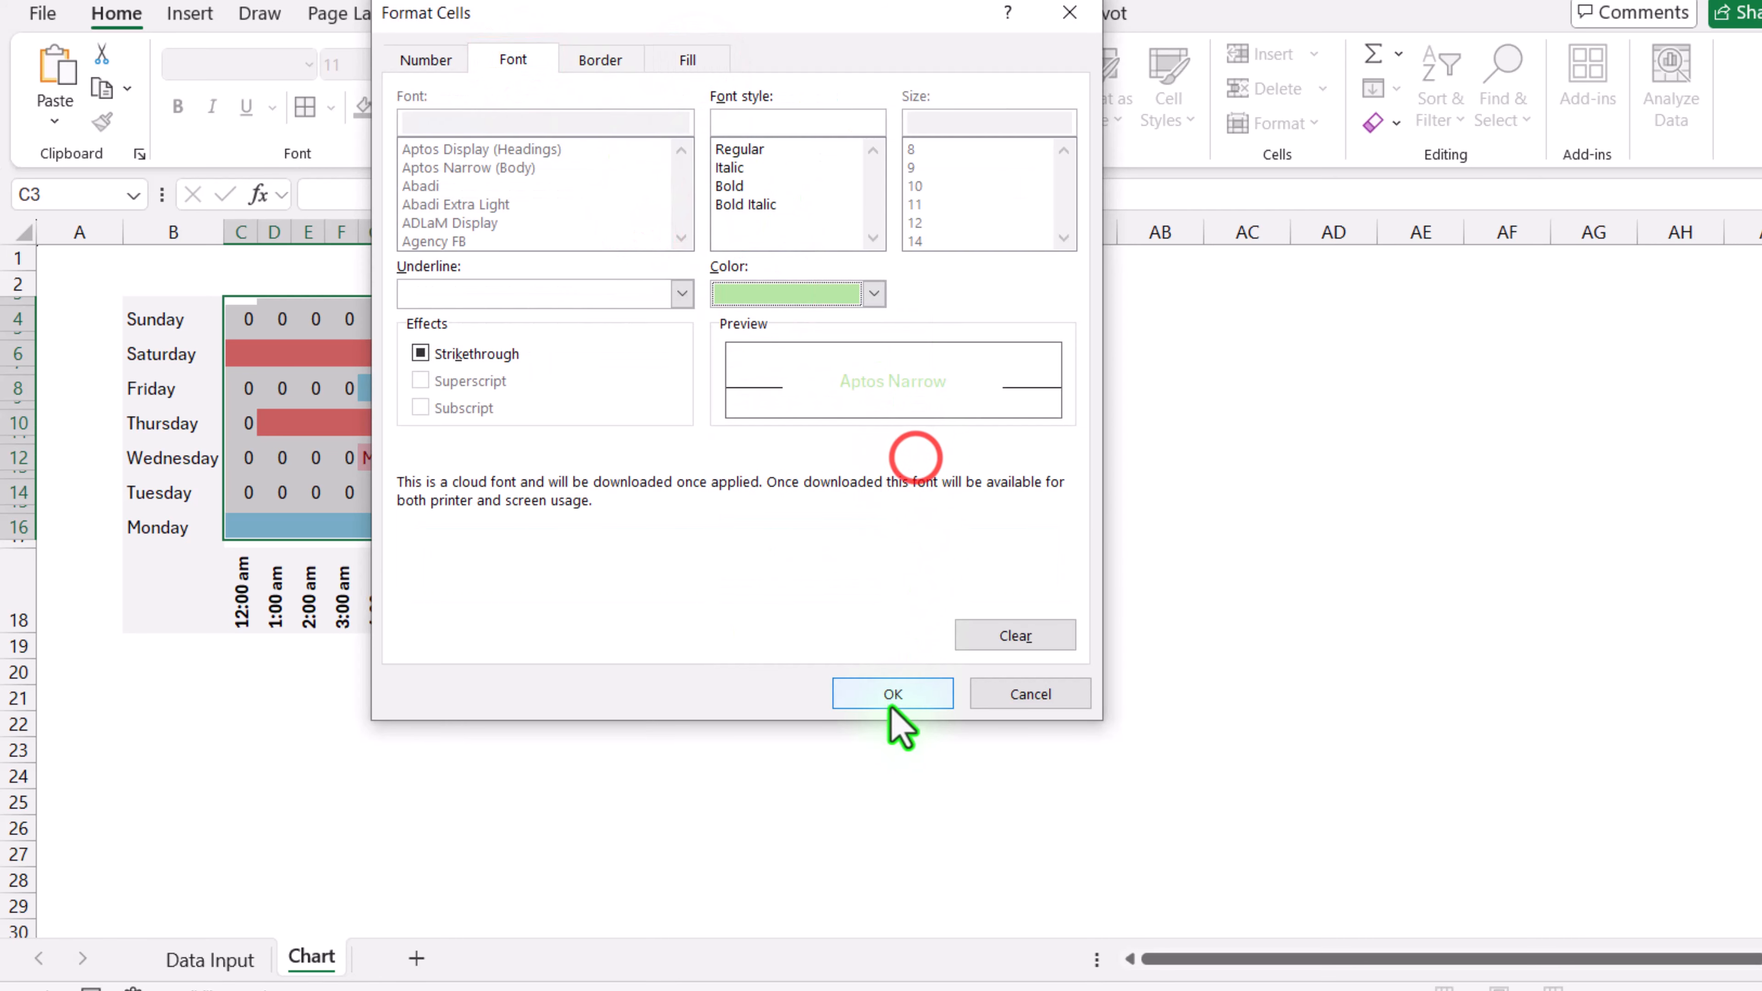
{"action": "left_click", "coordinate": [893, 694]}
{"action": "left_click", "coordinate": [866, 467]}
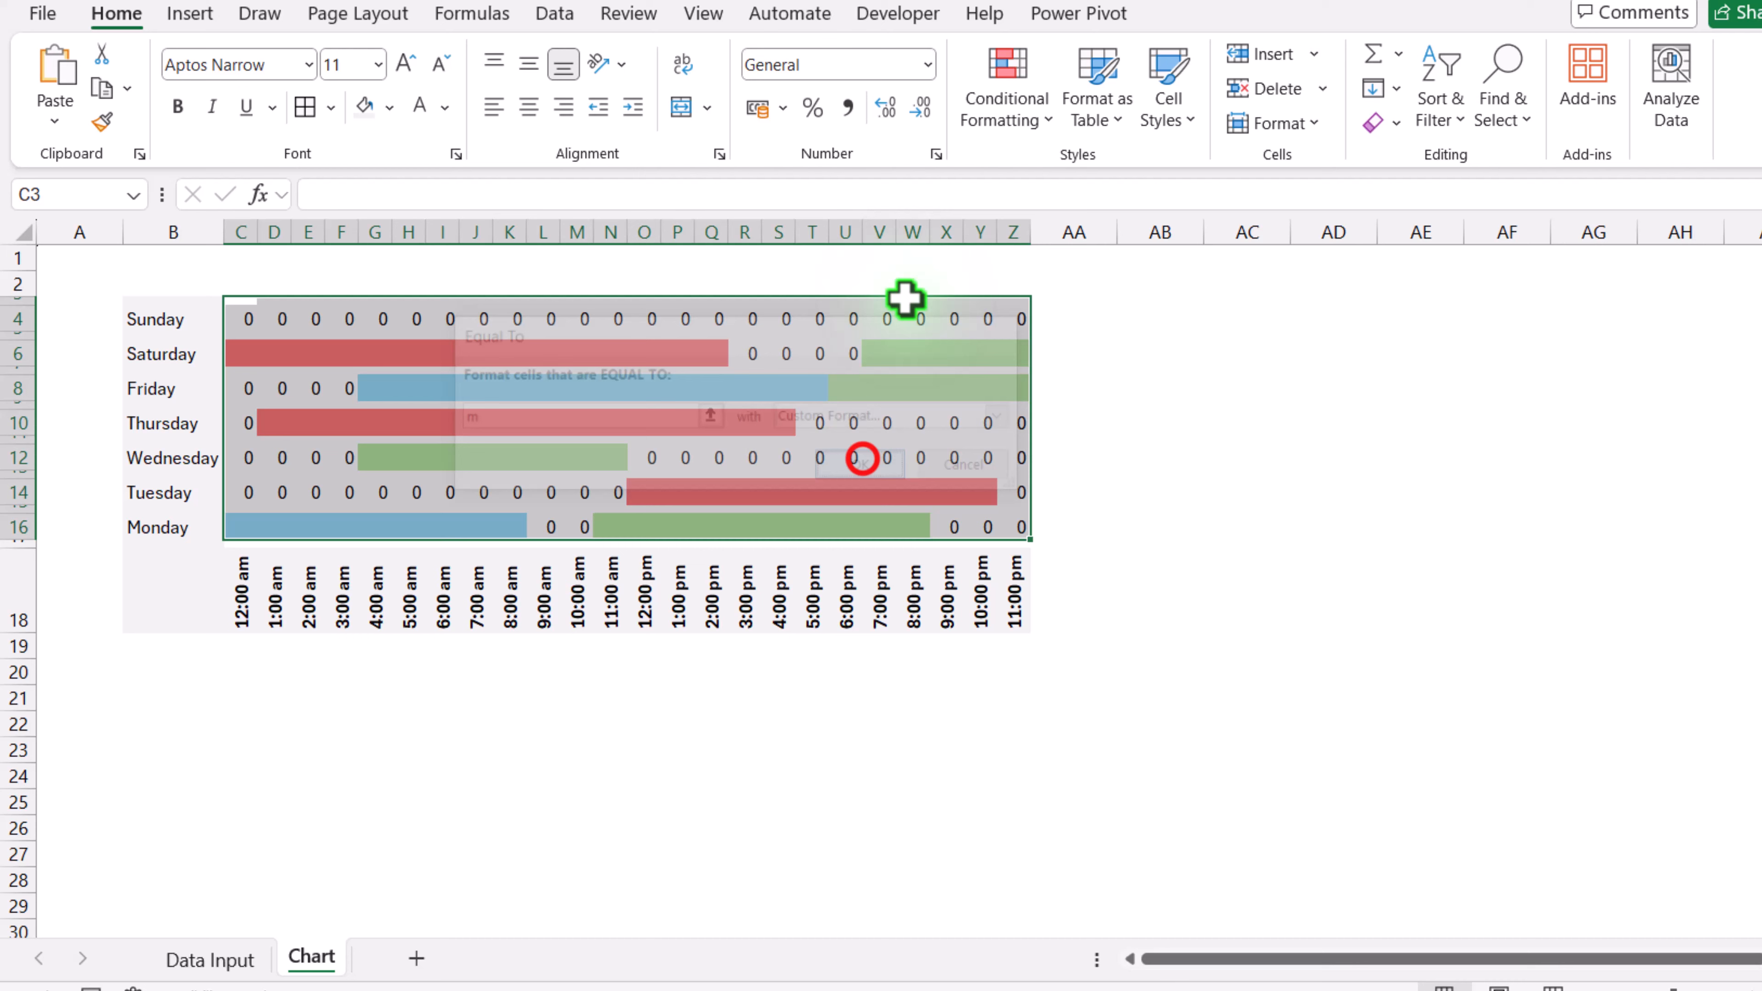
Step: Add a conditional formatting rule for cells equal to 0 with white font colour and white fill to hide the zeros
{"action": "left_click", "coordinate": [999, 111]}
{"action": "mouse_move", "coordinate": [1065, 177]}
{"action": "left_click", "coordinate": [1326, 332]}
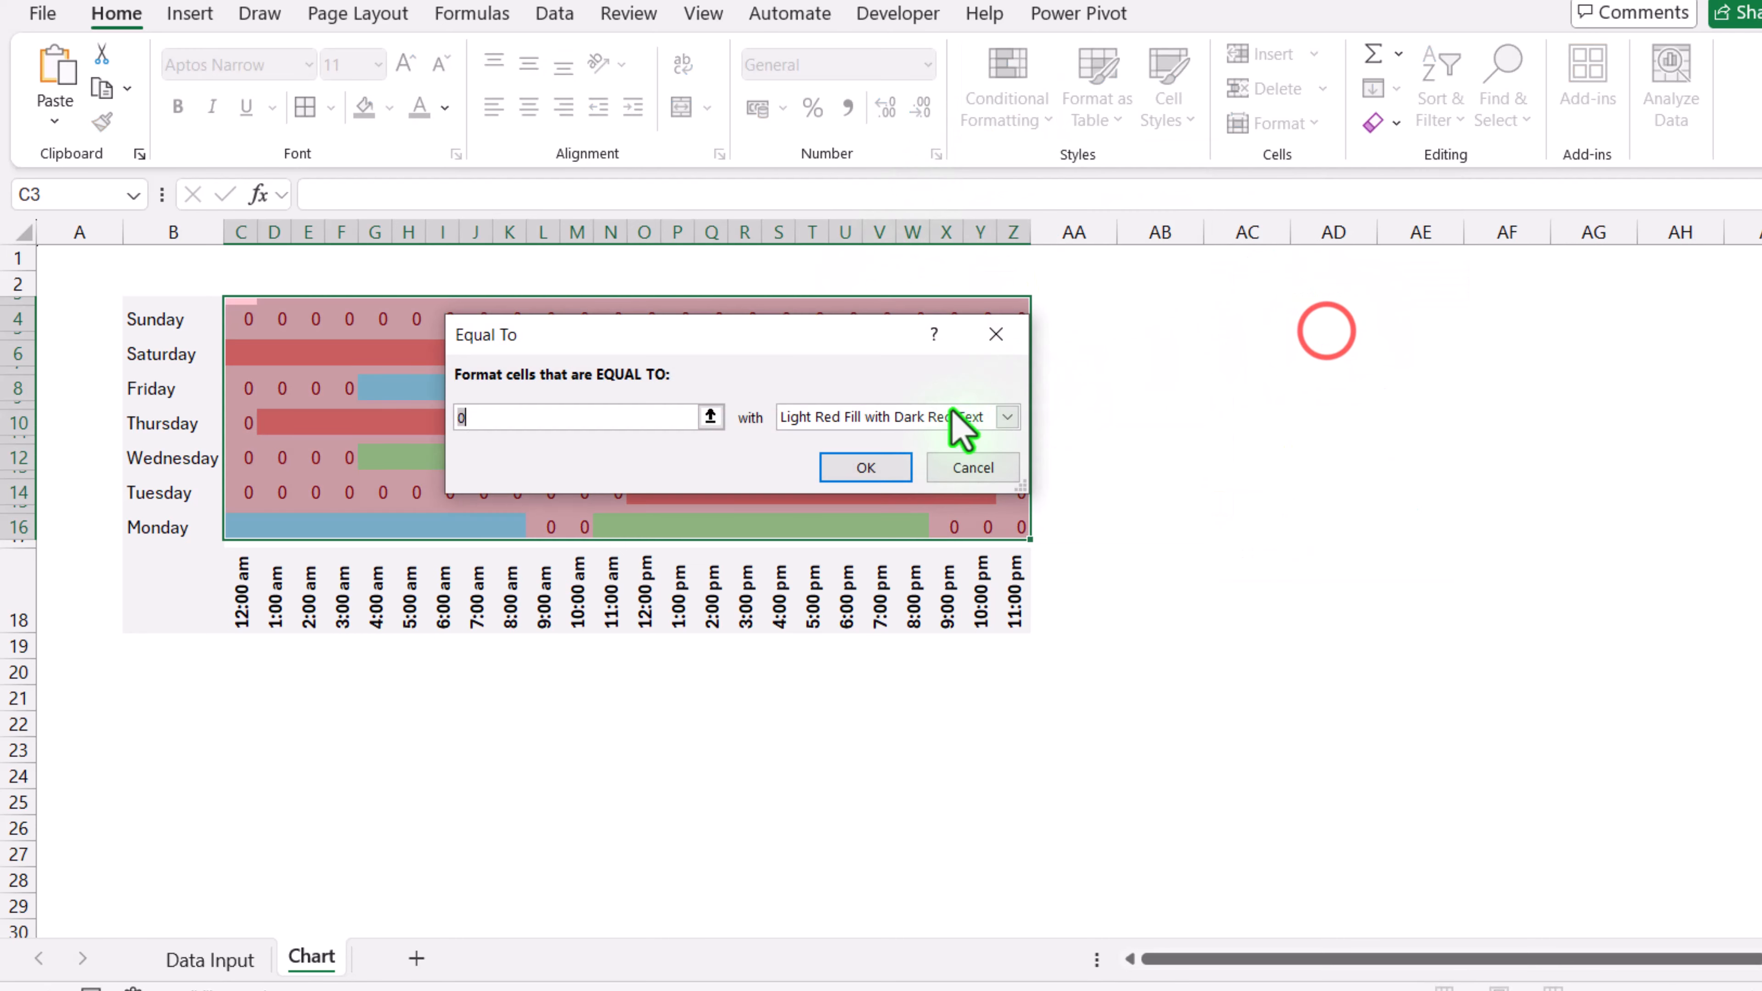
{"action": "left_click", "coordinate": [954, 417]}
{"action": "left_click", "coordinate": [870, 552]}
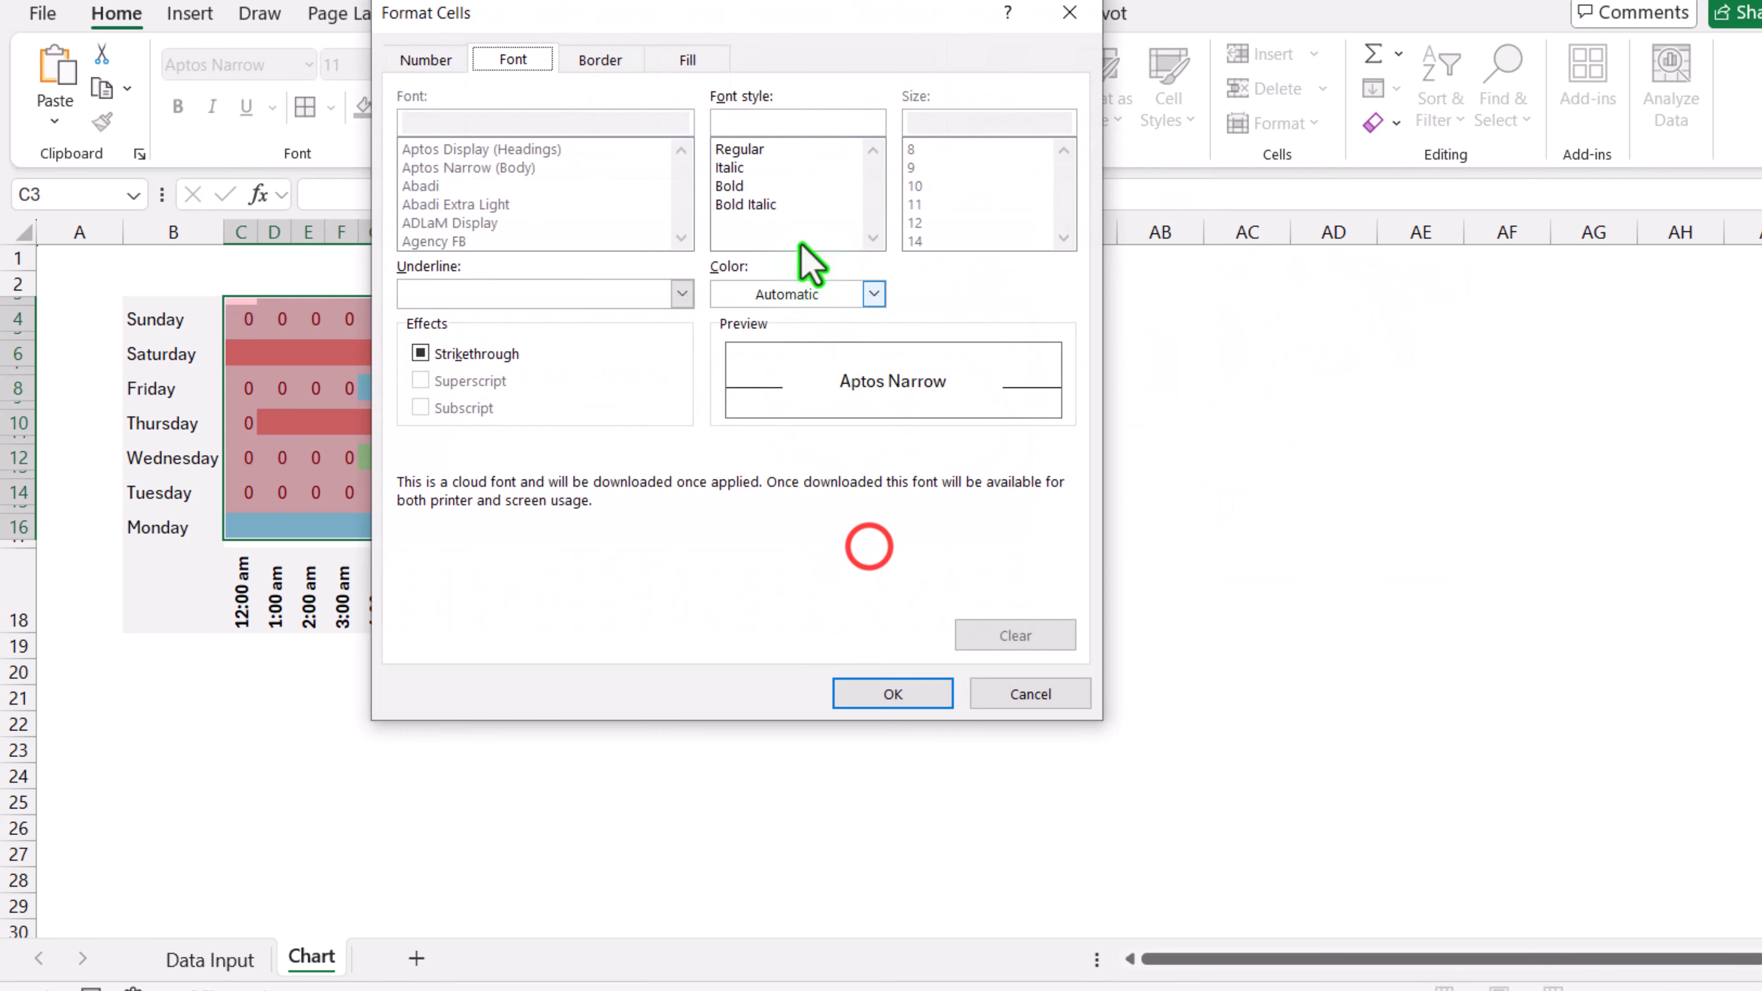
{"action": "left_click", "coordinate": [798, 291]}
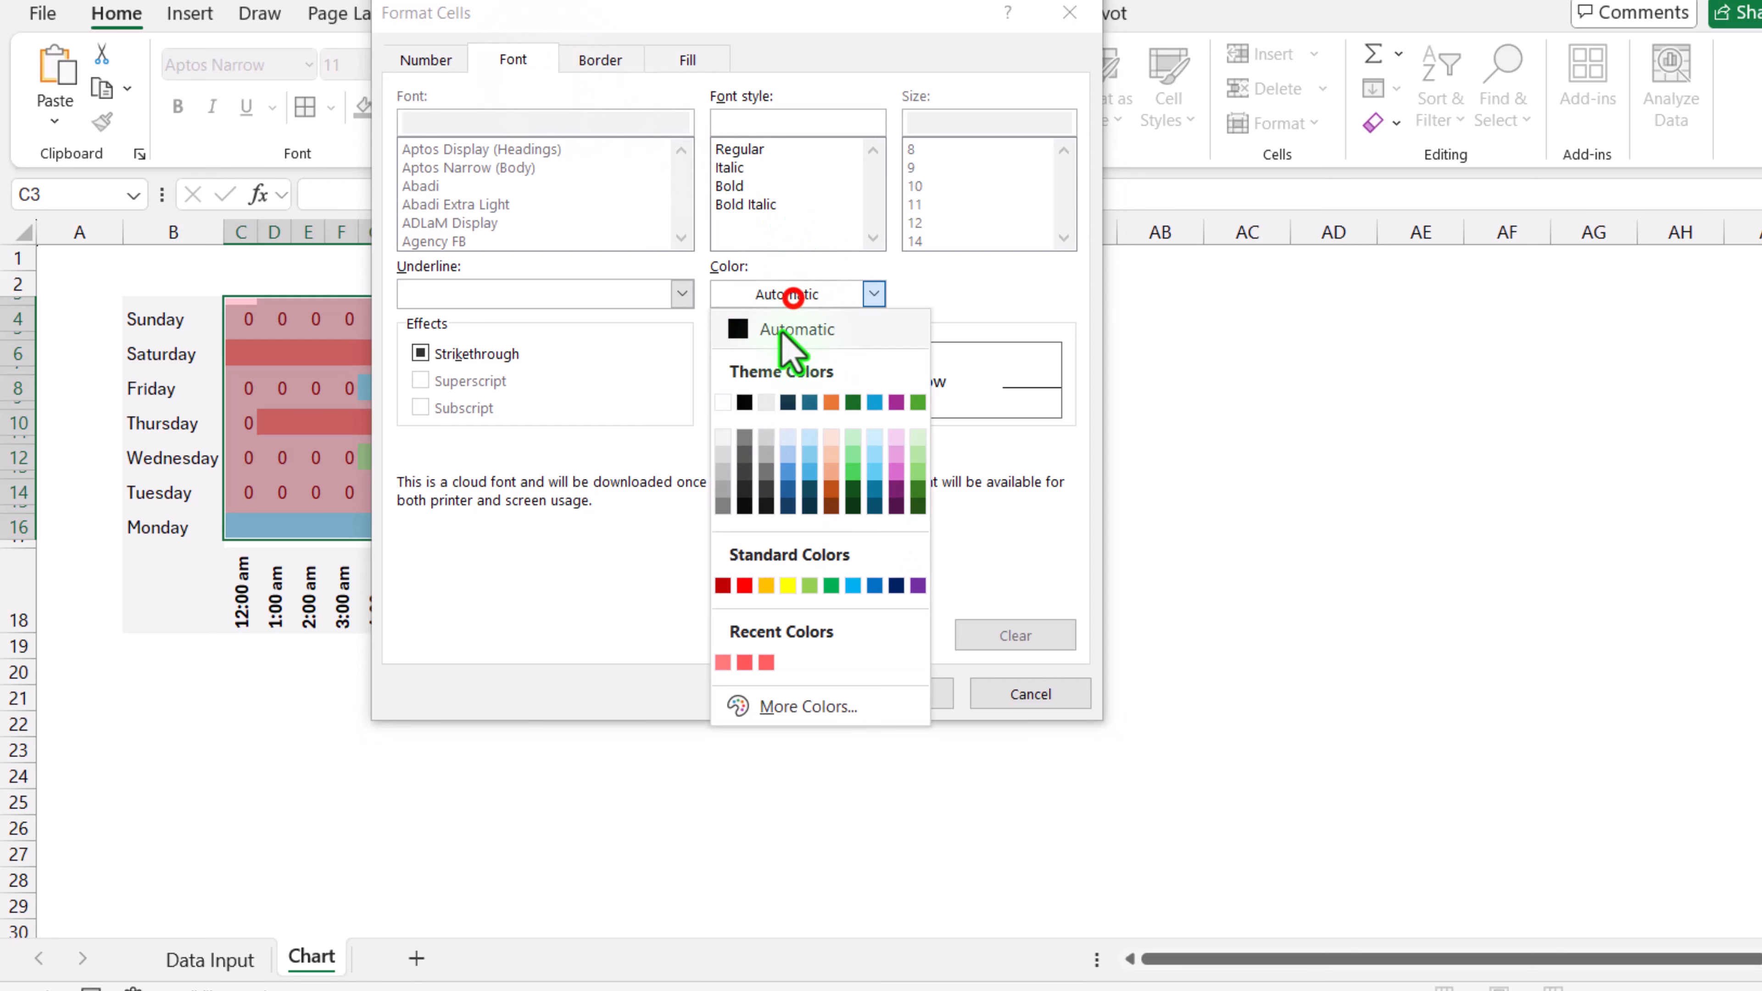
{"action": "left_click", "coordinate": [722, 400]}
{"action": "left_click", "coordinate": [700, 60]}
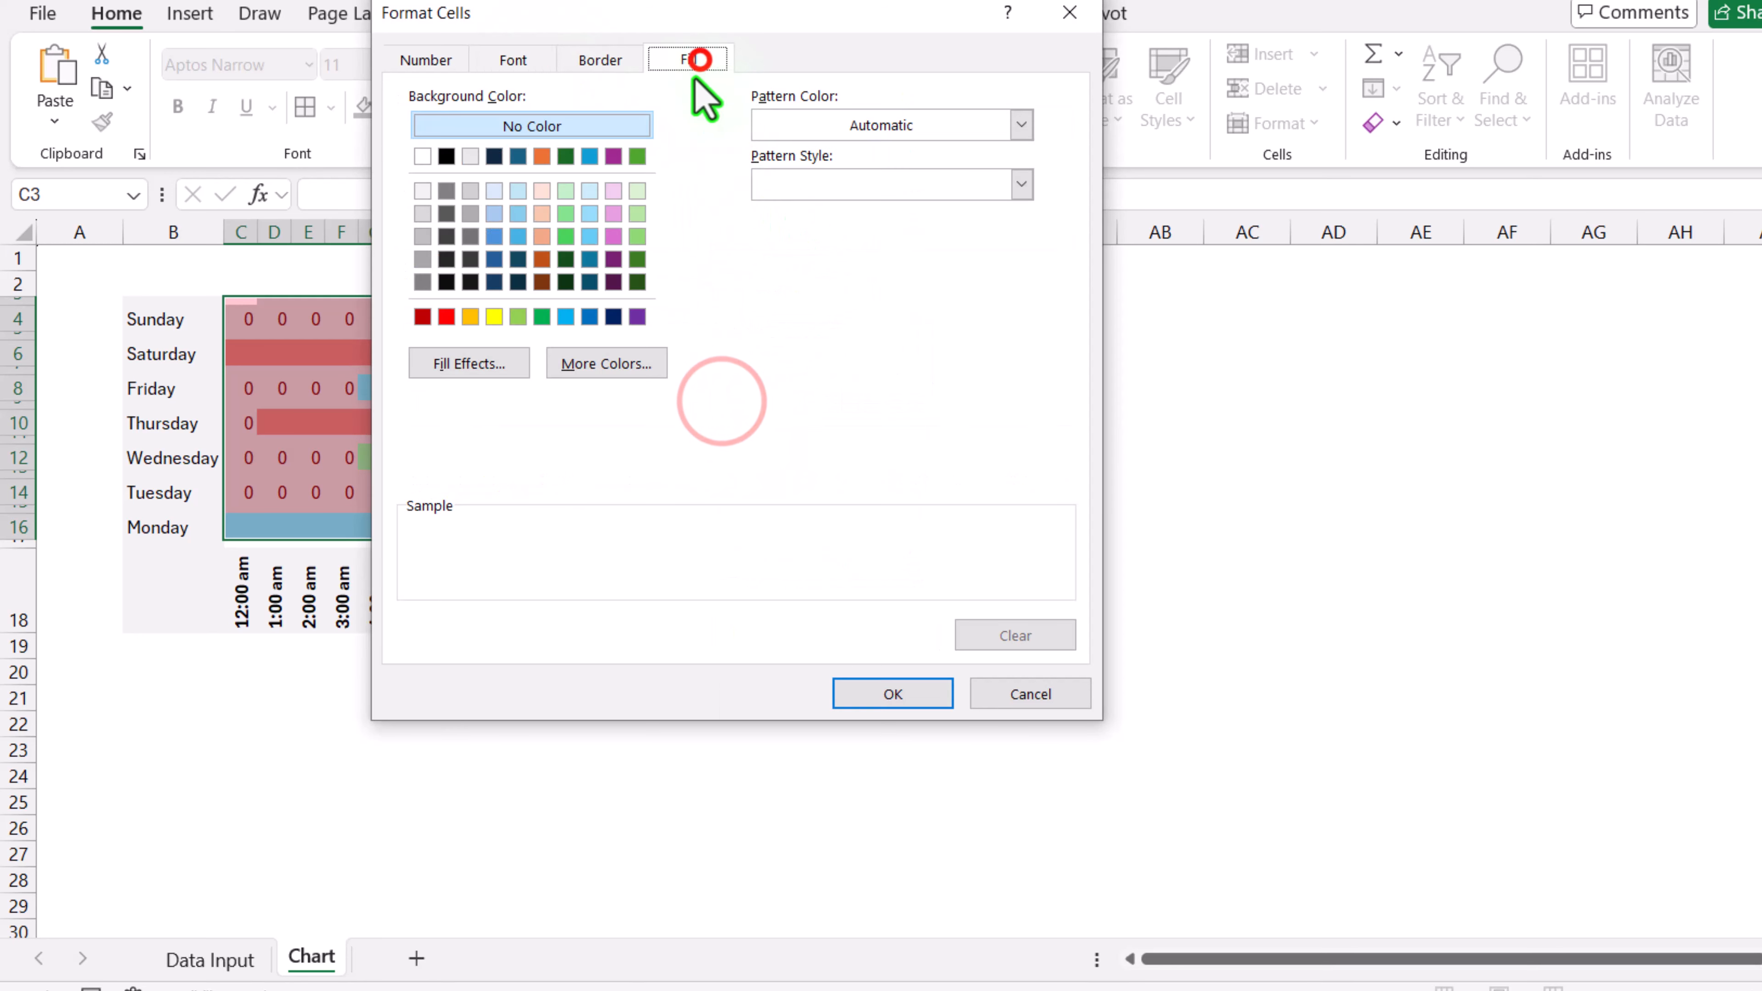
{"action": "left_click", "coordinate": [423, 156]}
{"action": "left_click", "coordinate": [893, 693]}
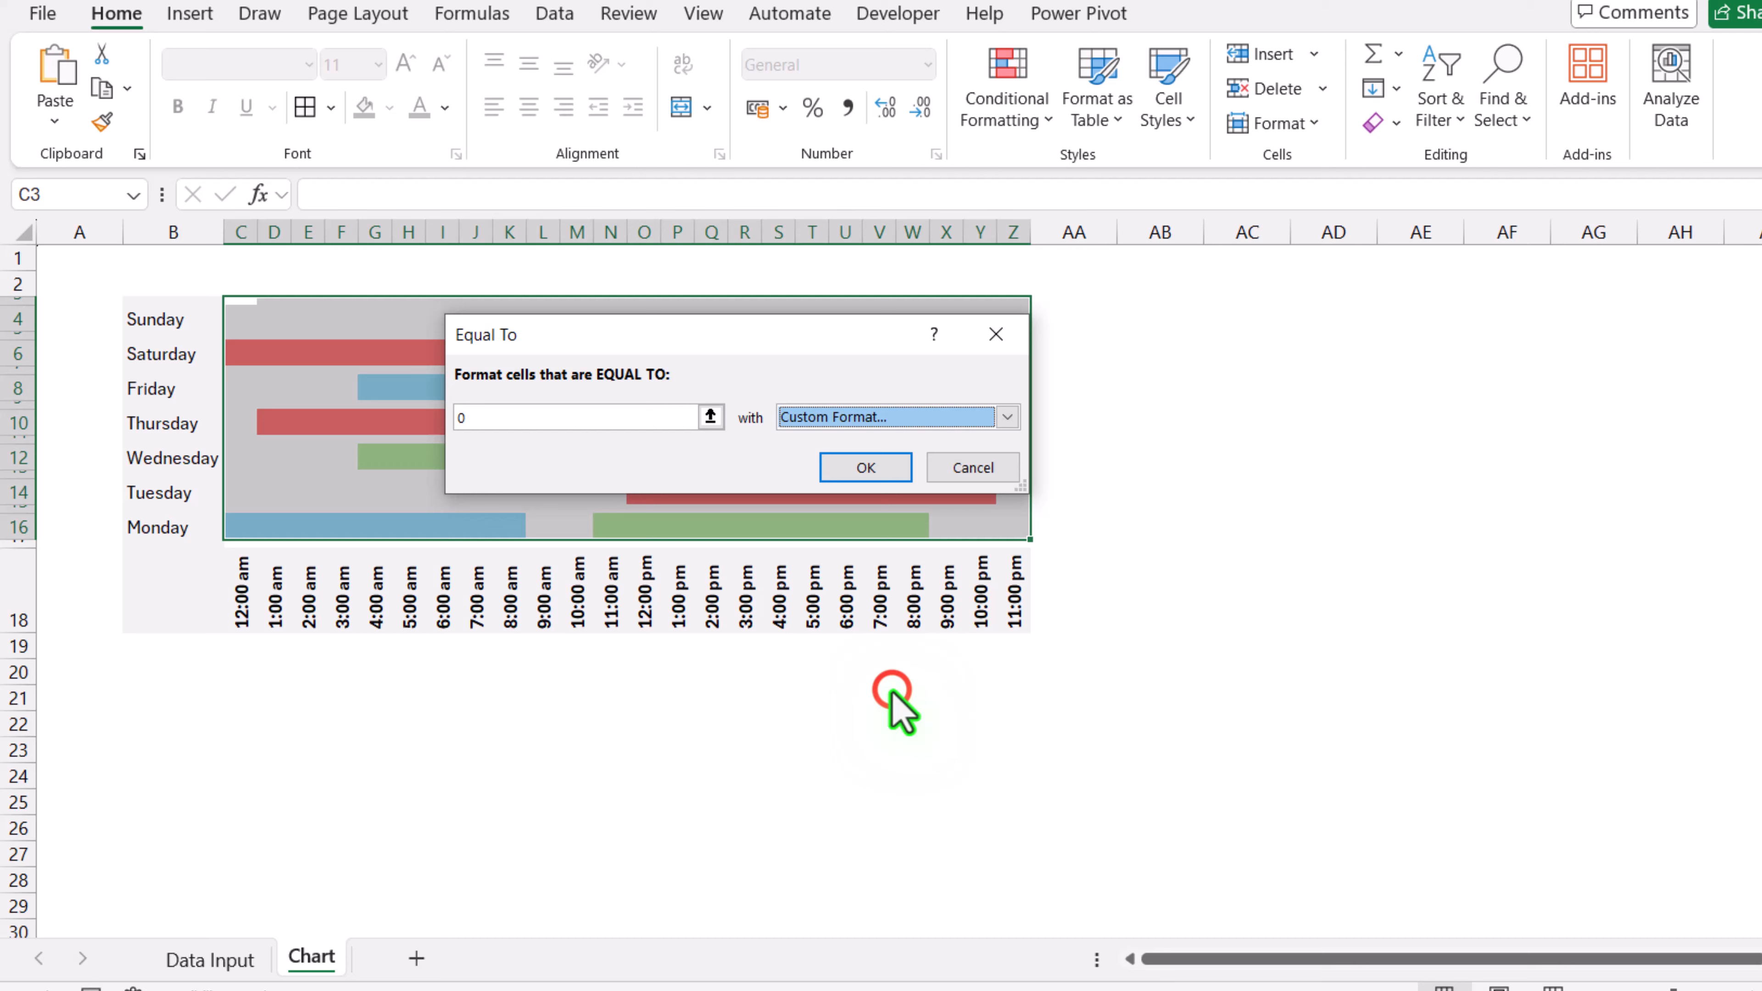
{"action": "left_click", "coordinate": [880, 467]}
{"action": "left_click", "coordinate": [598, 700]}
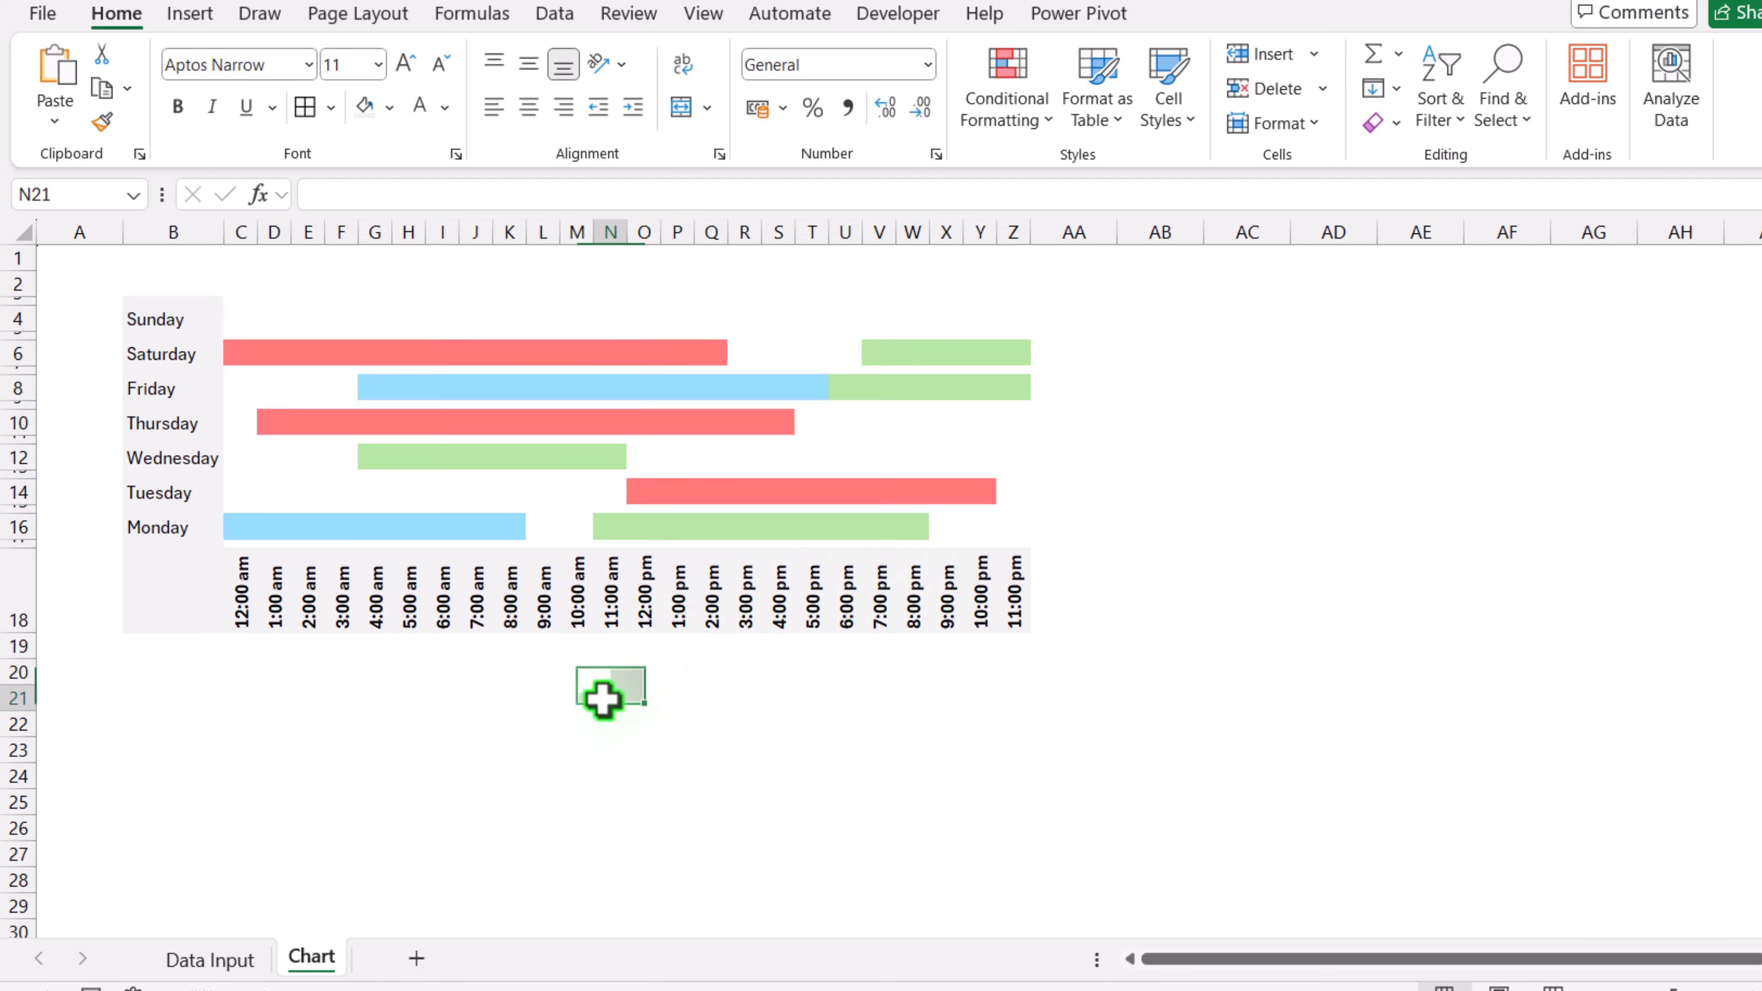
Step: Give the time-label row C18:Z18 a black top border in a heavier line style to form the horizontal axis
{"action": "left_click_drag", "start_coordinate": [1016, 561], "coordinate": [233, 573]}
{"action": "left_click", "coordinate": [333, 111]}
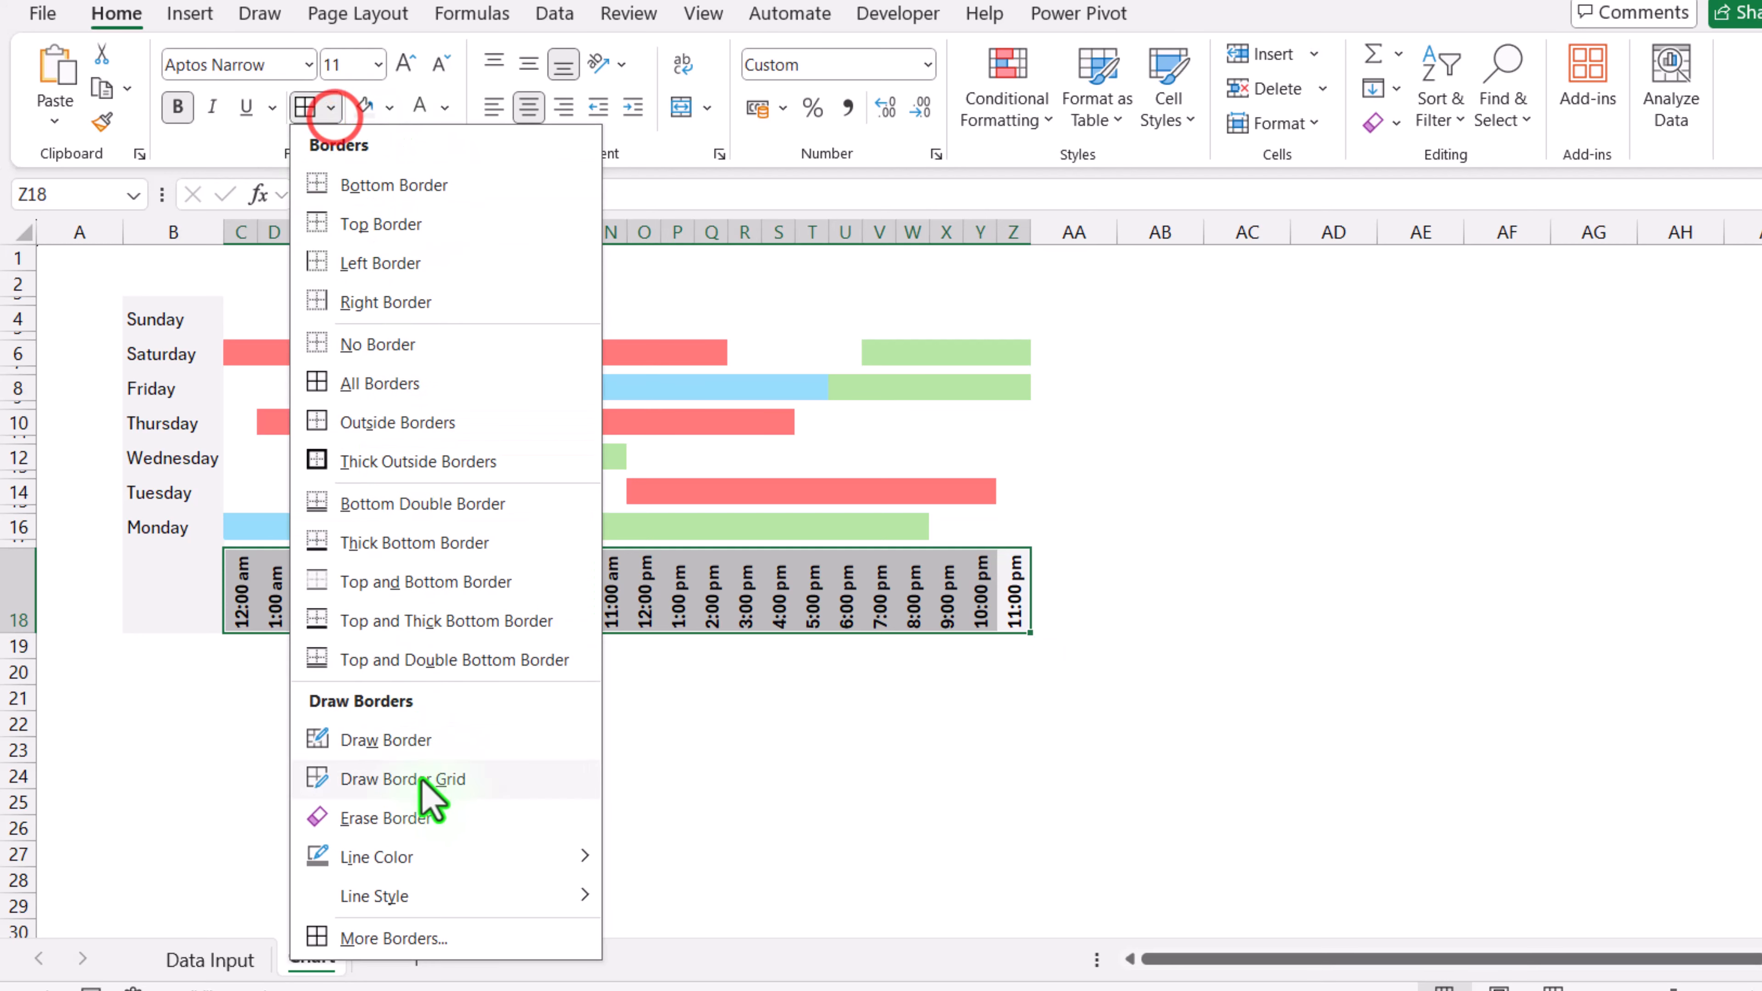
{"action": "mouse_move", "coordinate": [432, 861]}
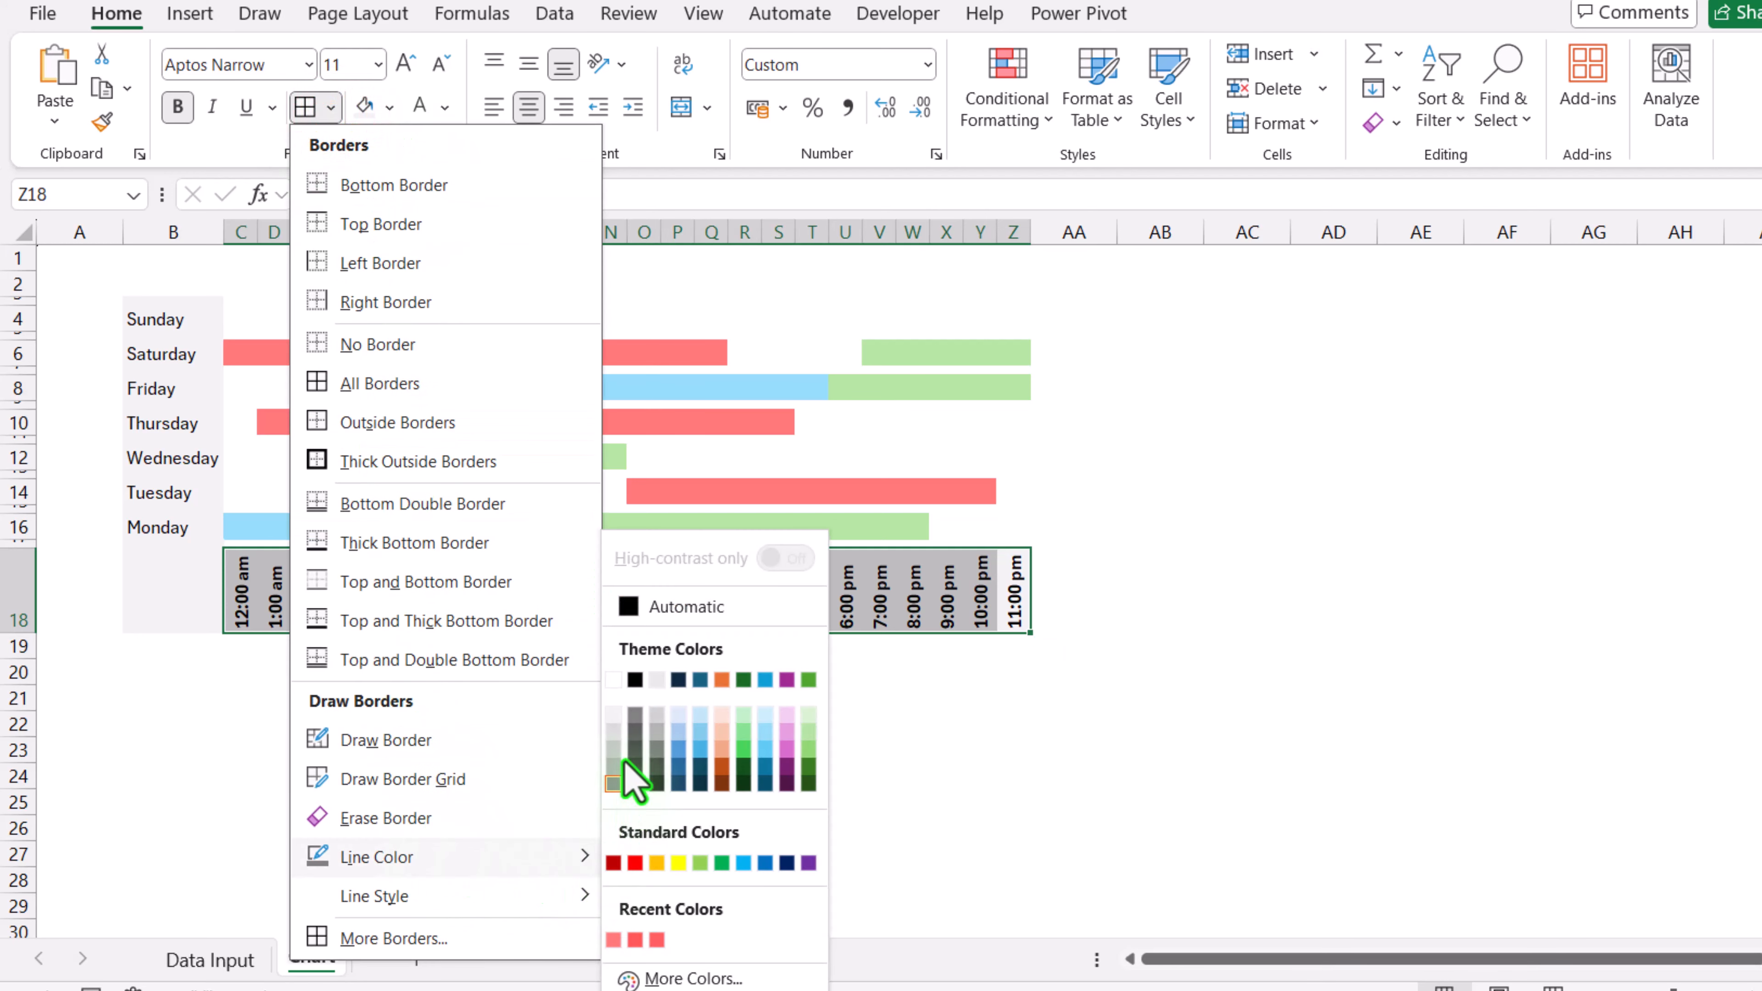
{"action": "left_click", "coordinate": [635, 679]}
{"action": "left_click", "coordinate": [332, 108]}
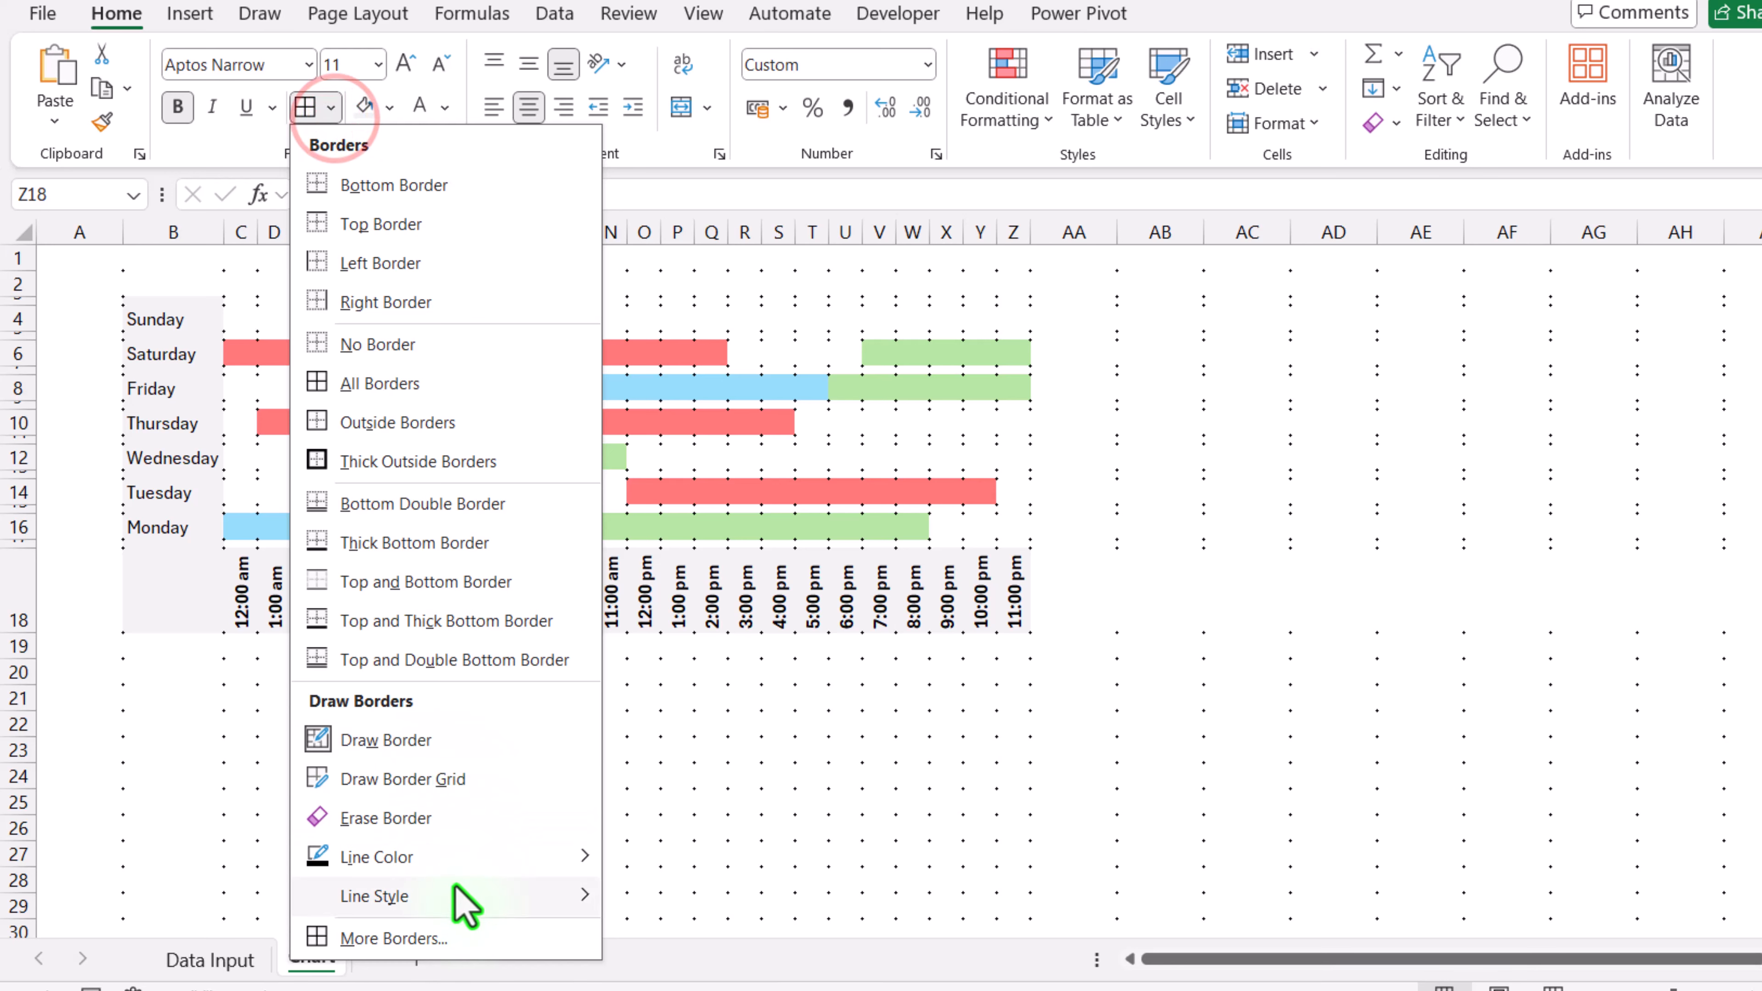
{"action": "mouse_move", "coordinate": [464, 897]}
{"action": "left_click", "coordinate": [654, 810]}
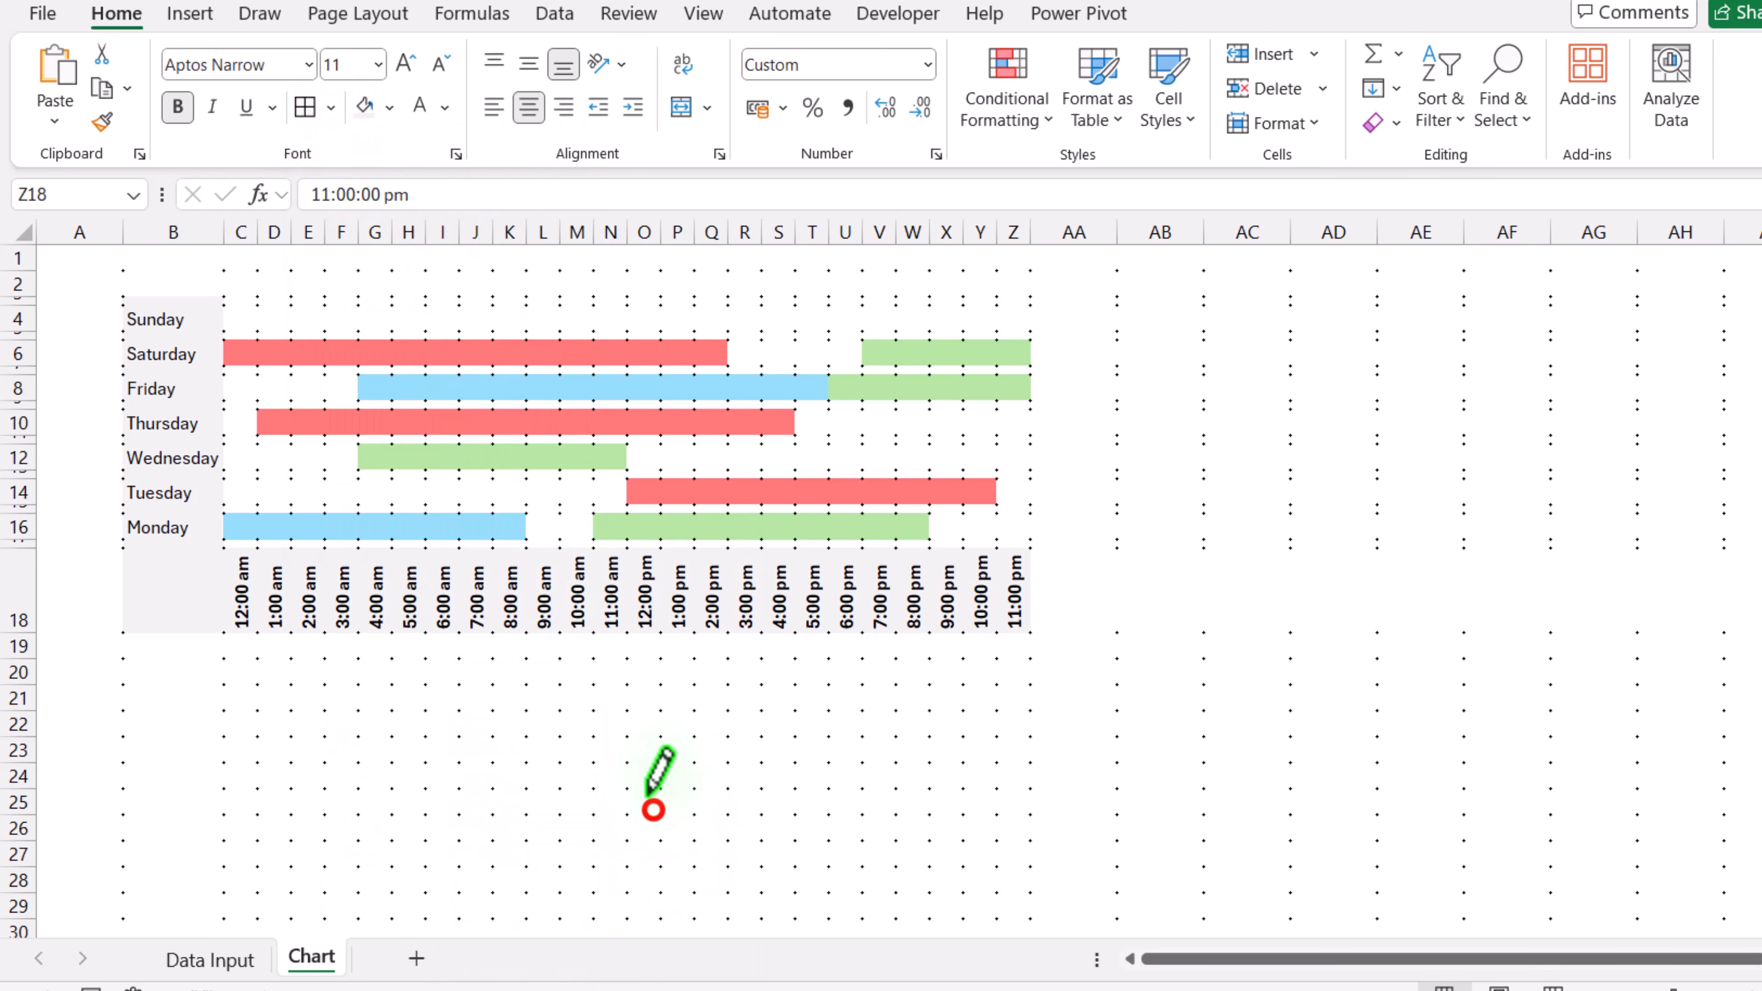
{"action": "left_click", "coordinate": [335, 107]}
{"action": "left_click", "coordinate": [350, 224]}
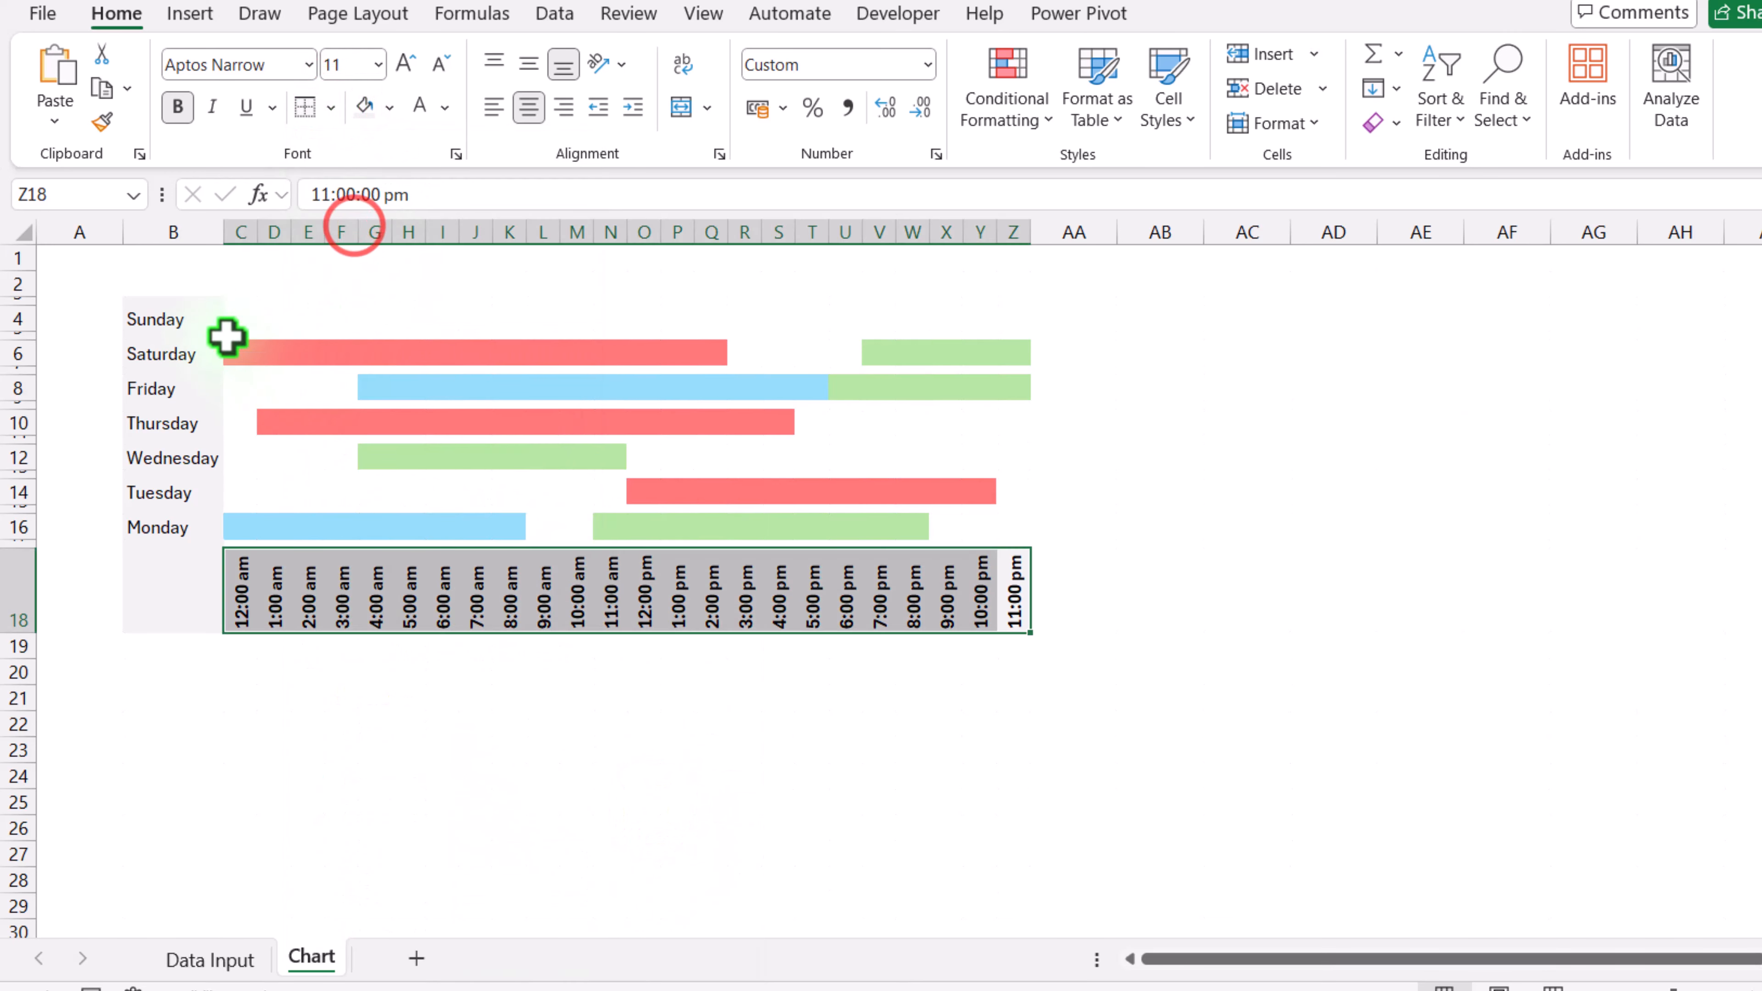
Step: Add a right border to the weekday labels in B4:B16 to form the vertical axis
{"action": "left_click_drag", "start_coordinate": [208, 299], "coordinate": [205, 545]}
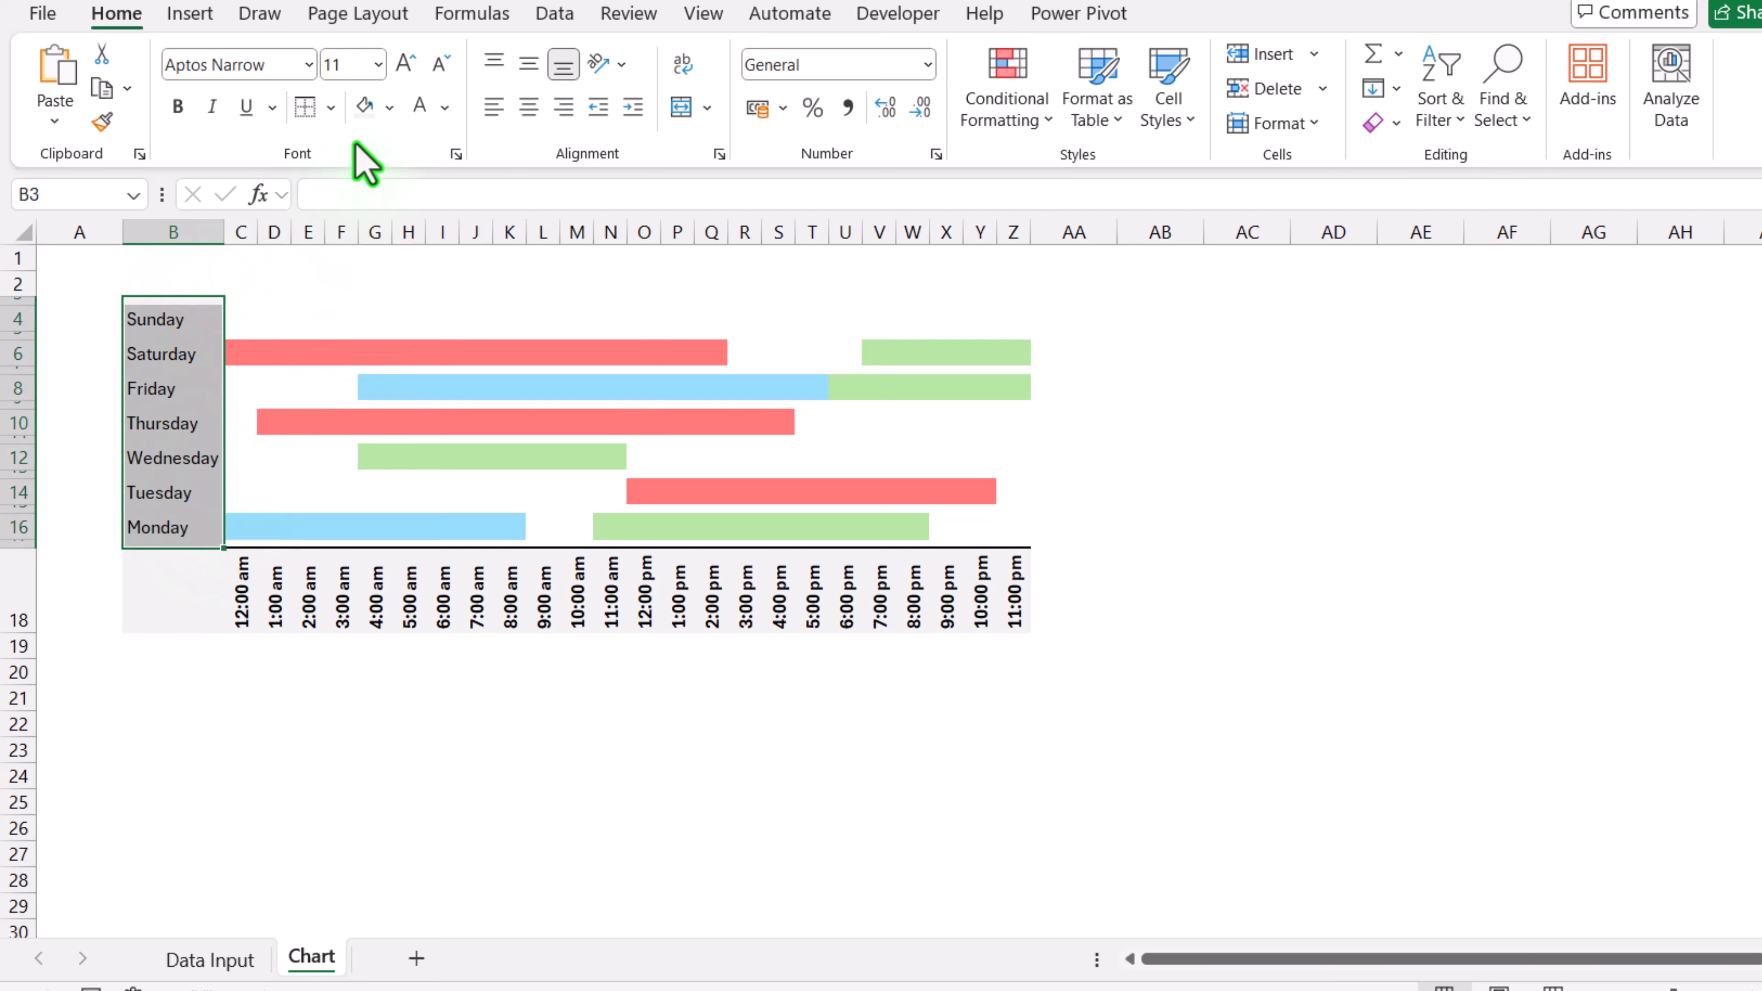
{"action": "left_click", "coordinate": [333, 110]}
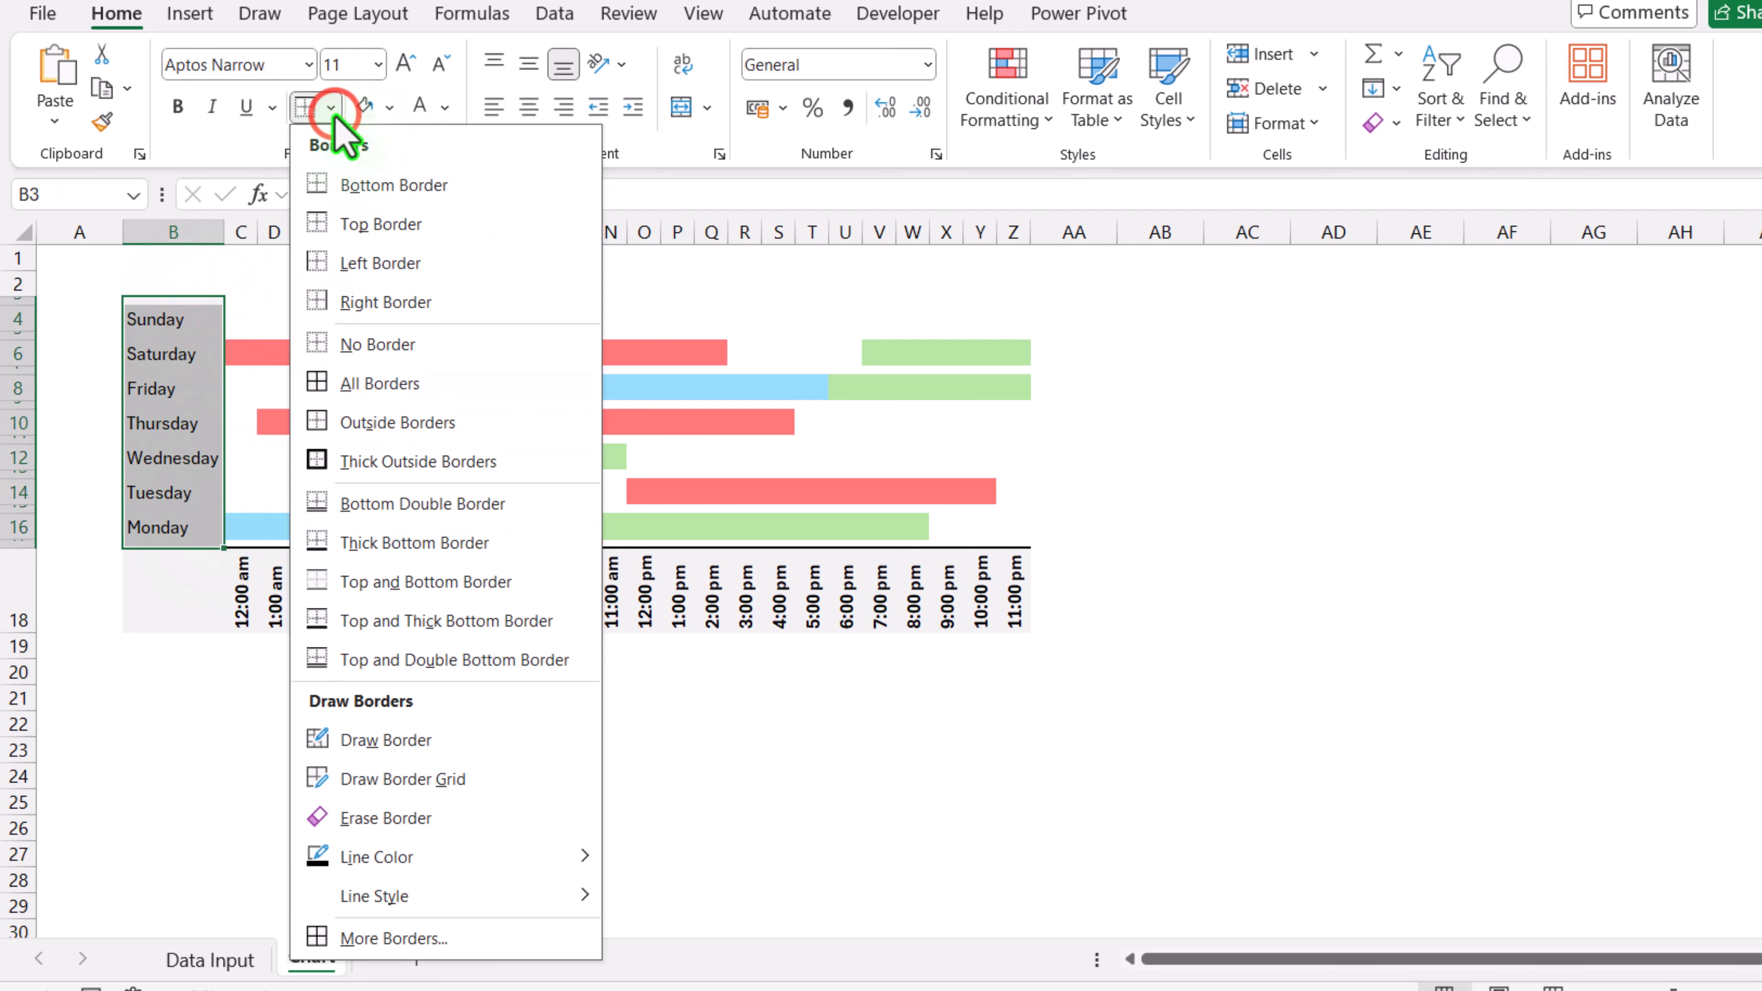
{"action": "left_click", "coordinate": [351, 311]}
{"action": "left_click", "coordinate": [346, 309]}
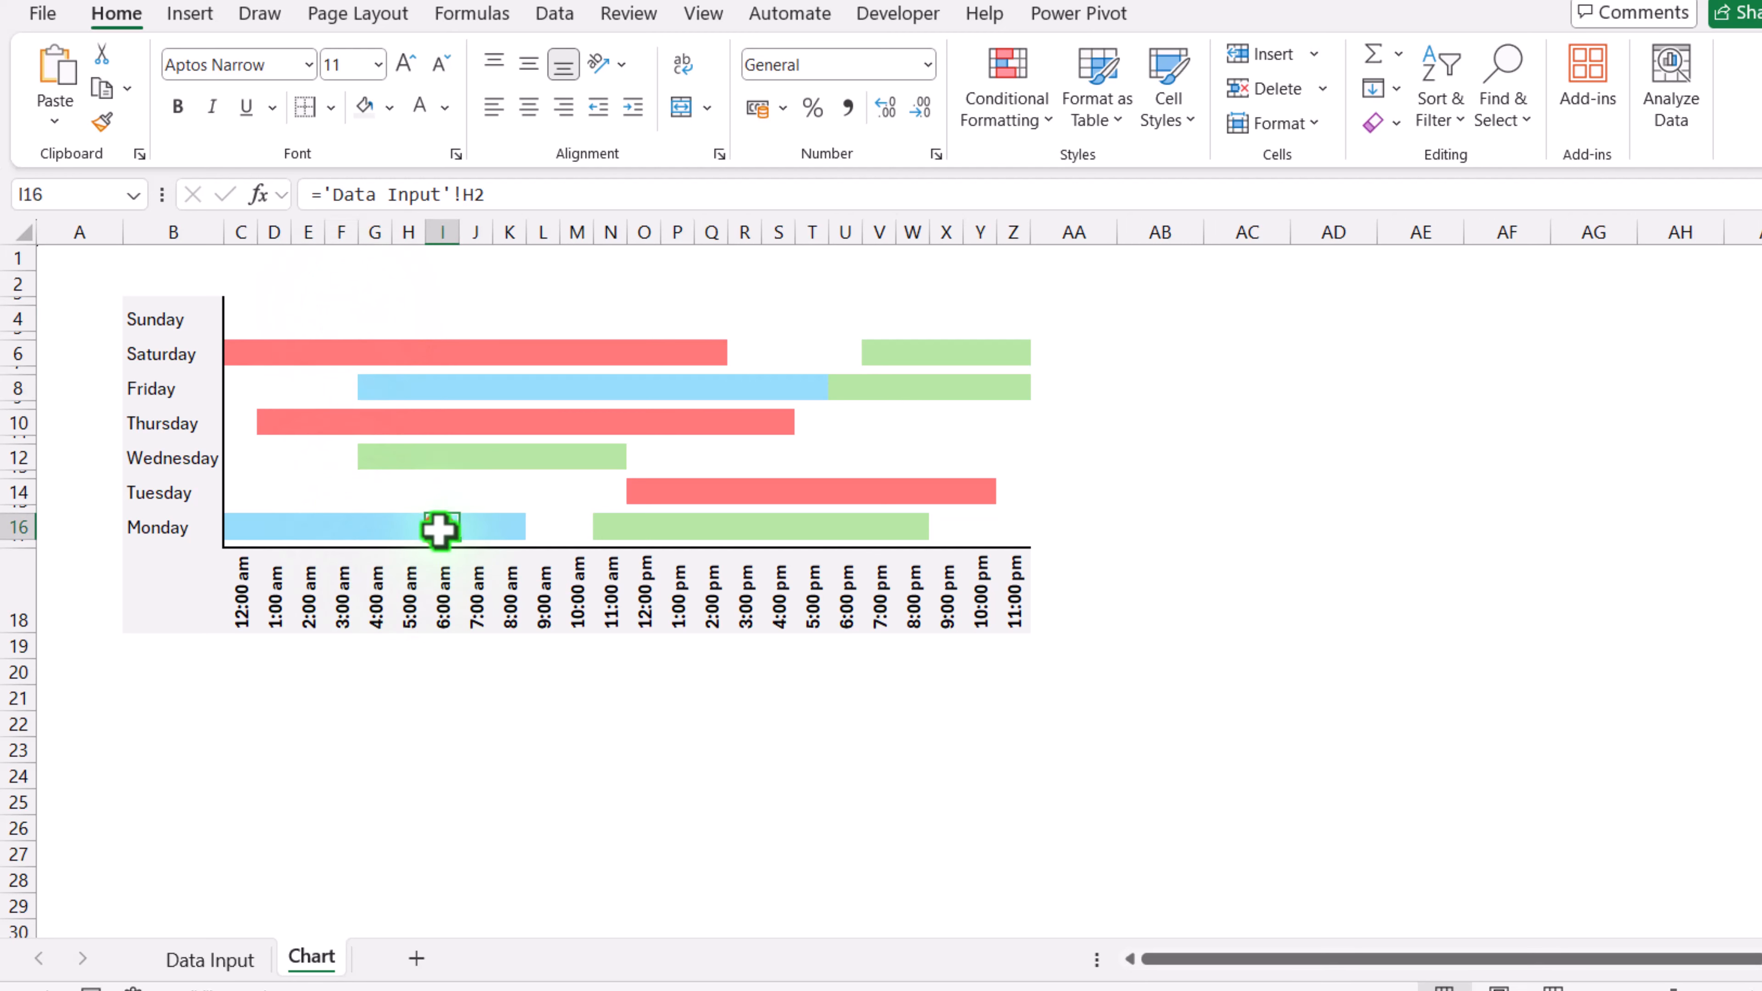
Step: Draw thin grey right-border guide lines after the 6:00 am and 6:00 pm columns of the chart grid
{"action": "left_click_drag", "start_coordinate": [439, 530], "coordinate": [446, 302]}
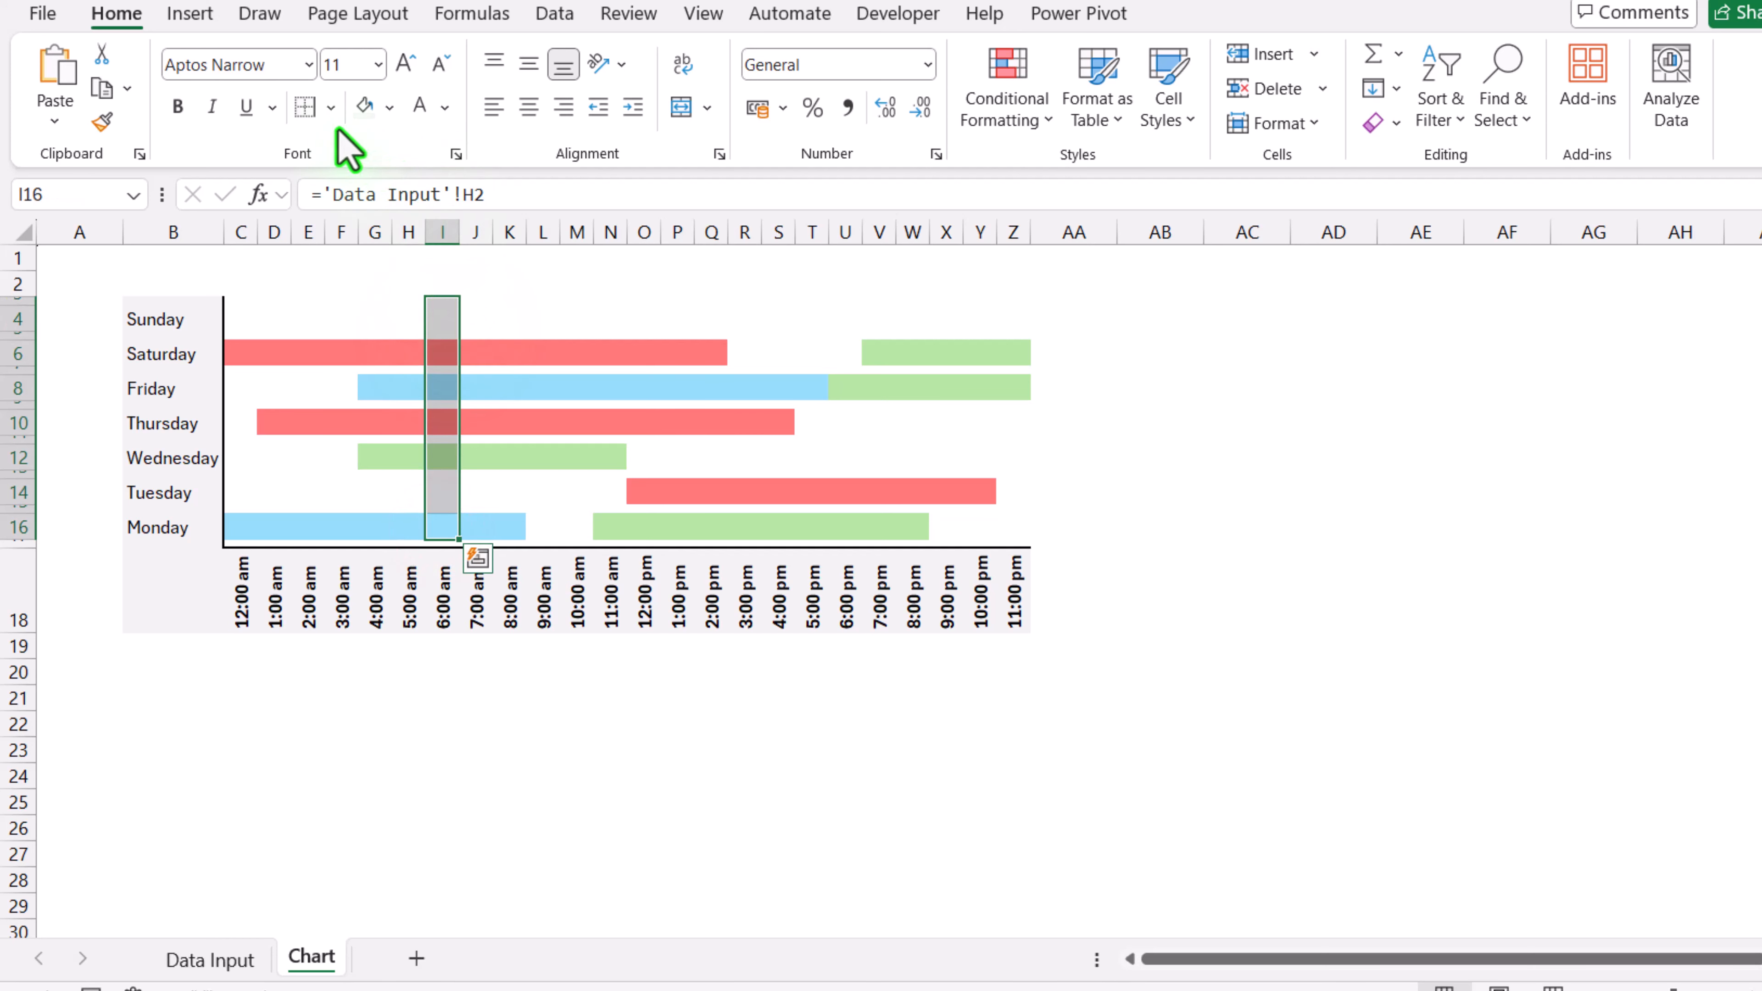
{"action": "left_click", "coordinate": [331, 107]}
{"action": "mouse_move", "coordinate": [417, 858]}
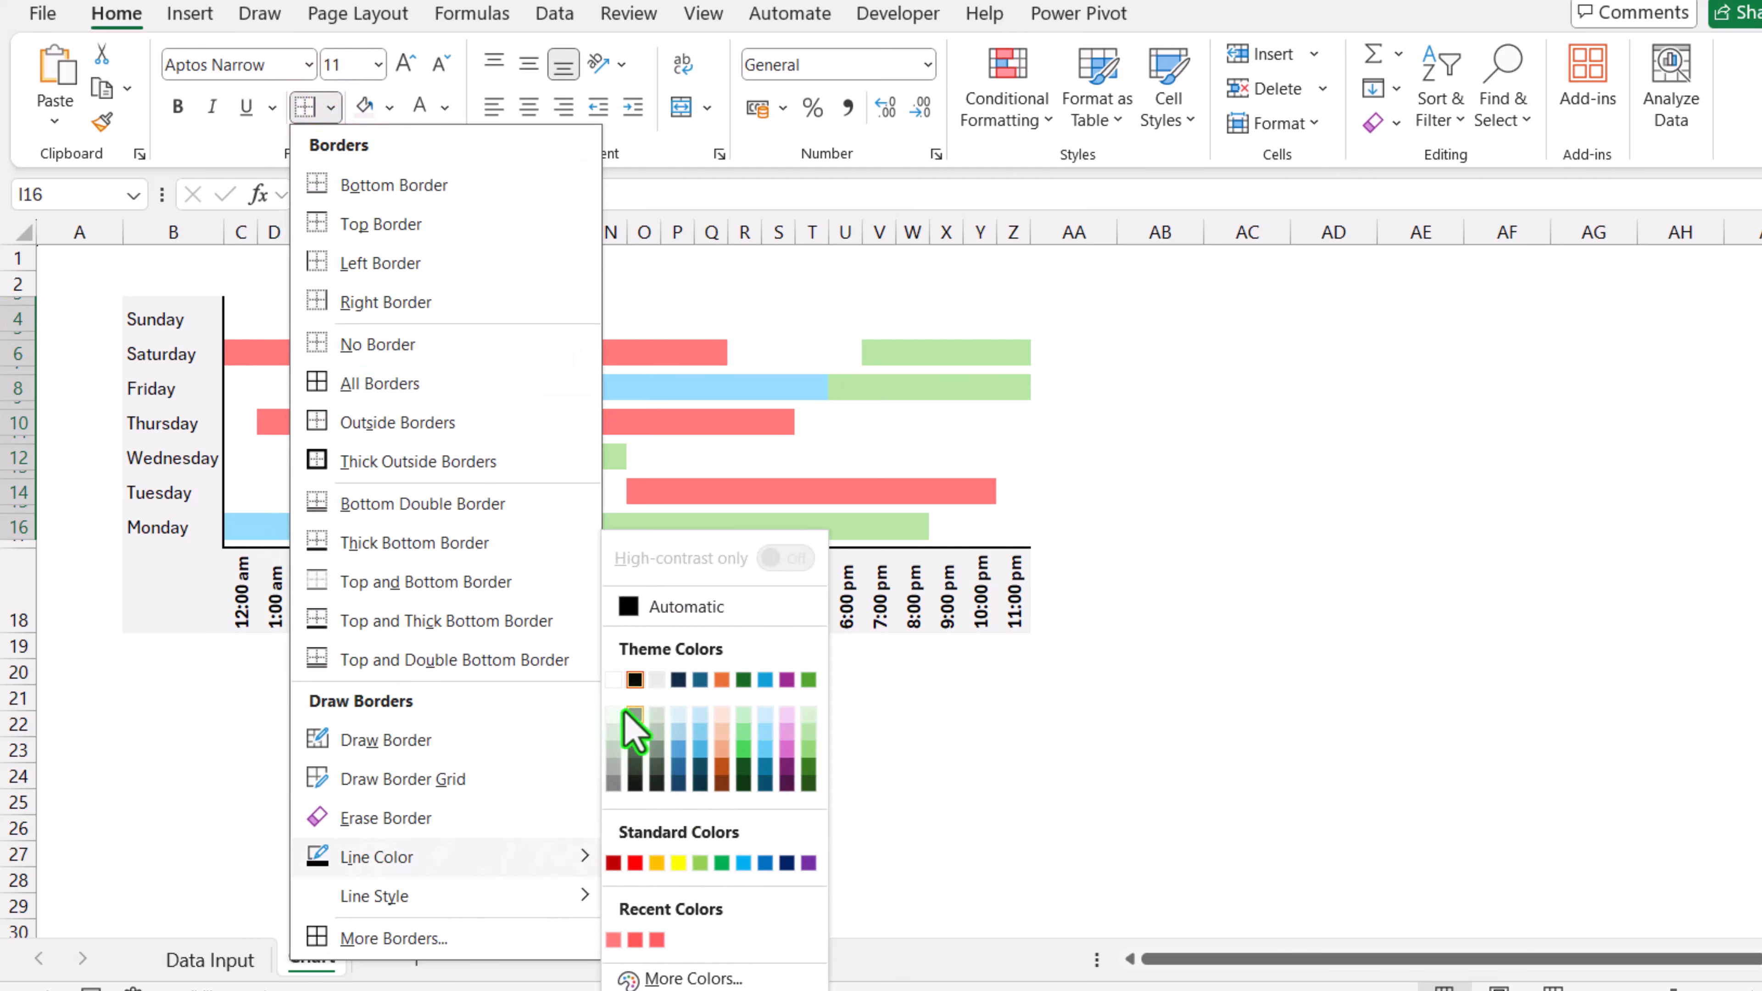
{"action": "left_click", "coordinate": [612, 763]}
{"action": "left_click", "coordinate": [332, 107]}
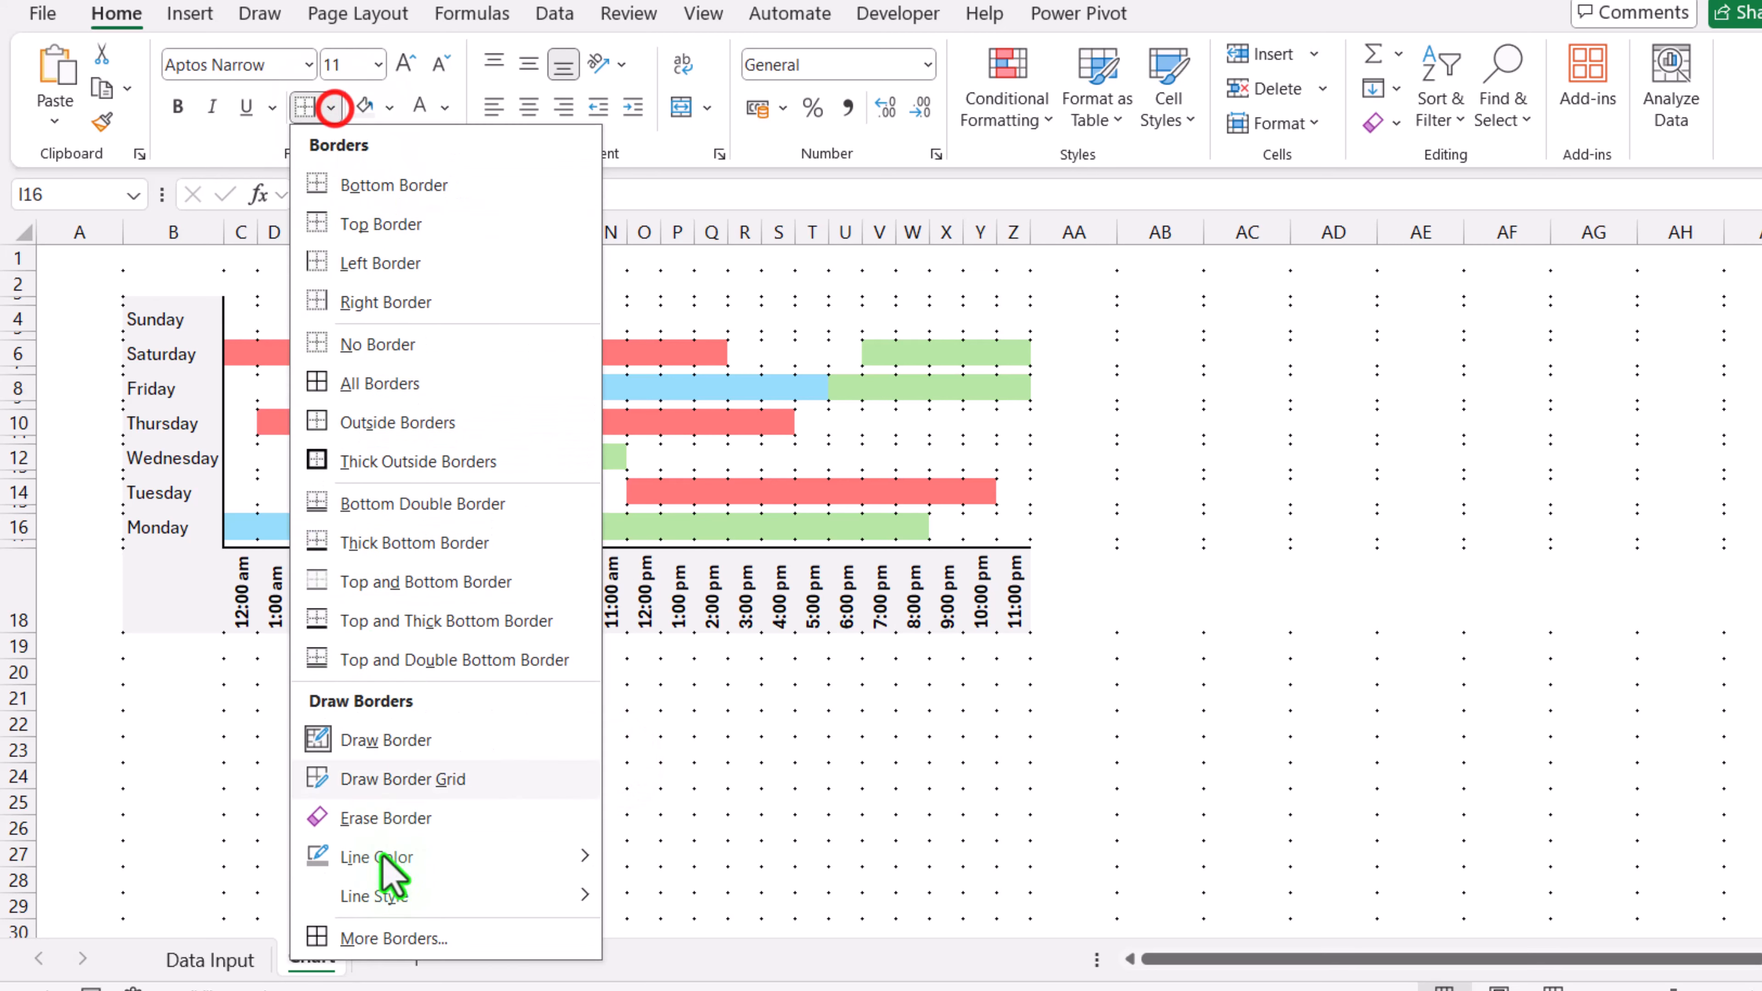
{"action": "mouse_move", "coordinate": [392, 898]}
{"action": "left_click", "coordinate": [671, 560]}
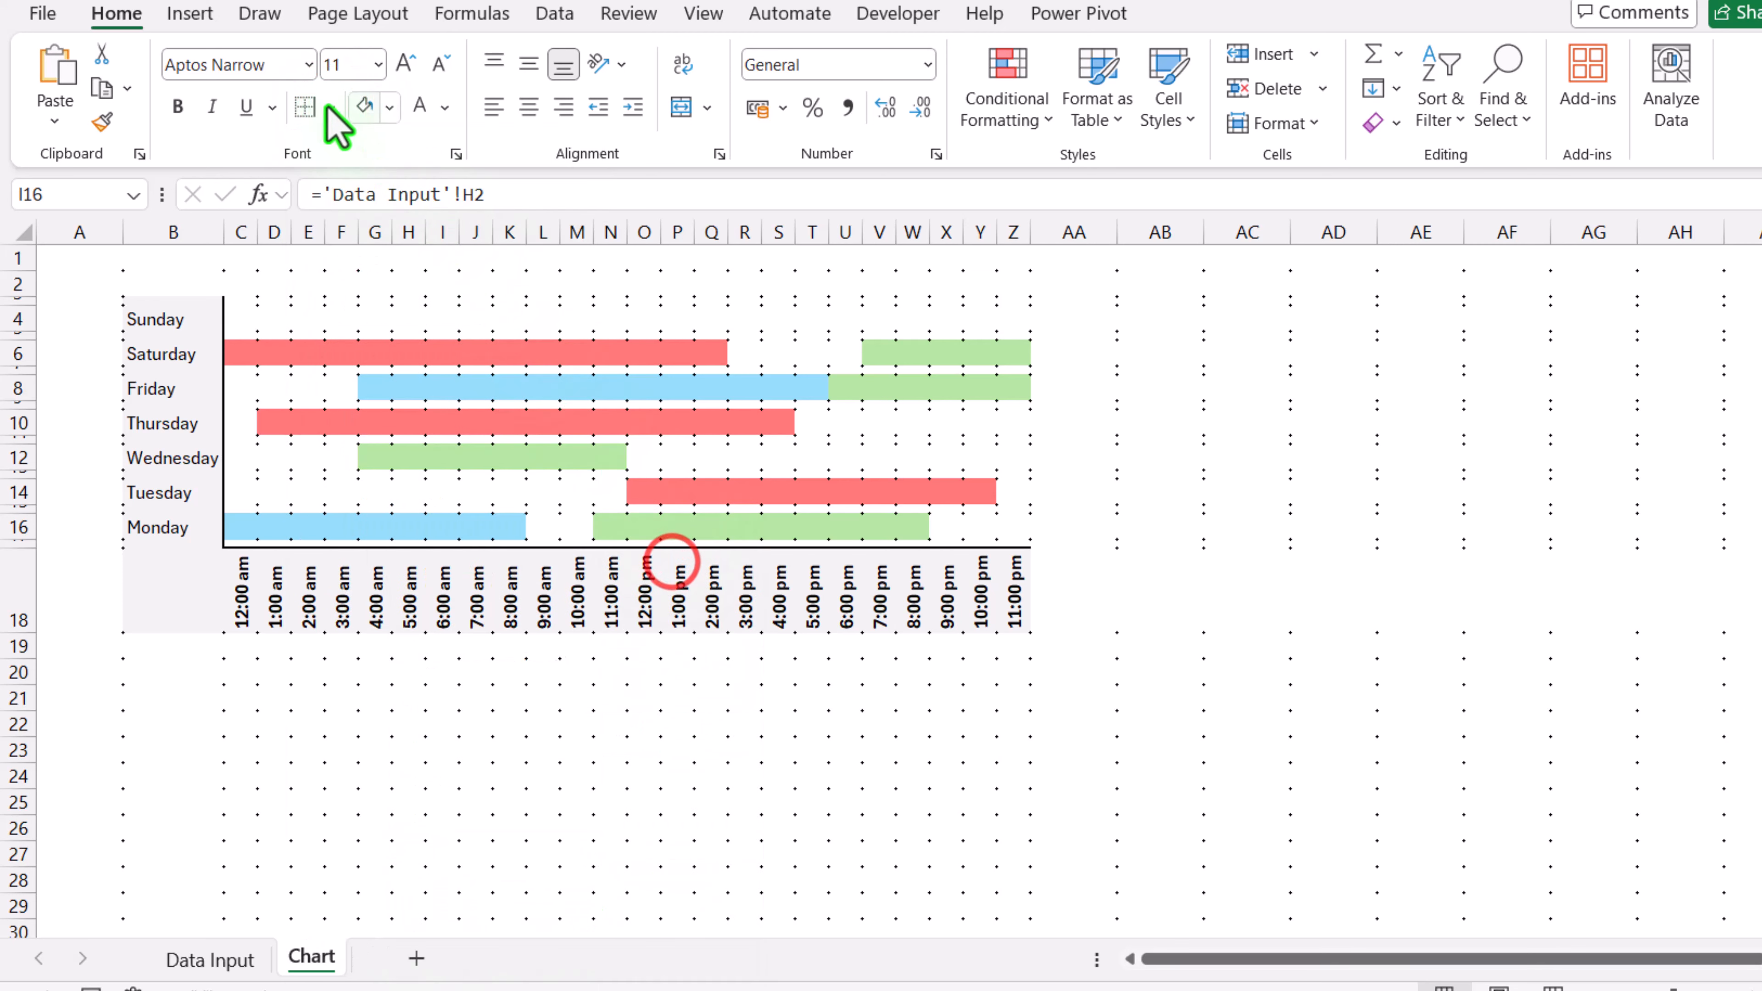
{"action": "left_click", "coordinate": [314, 105]}
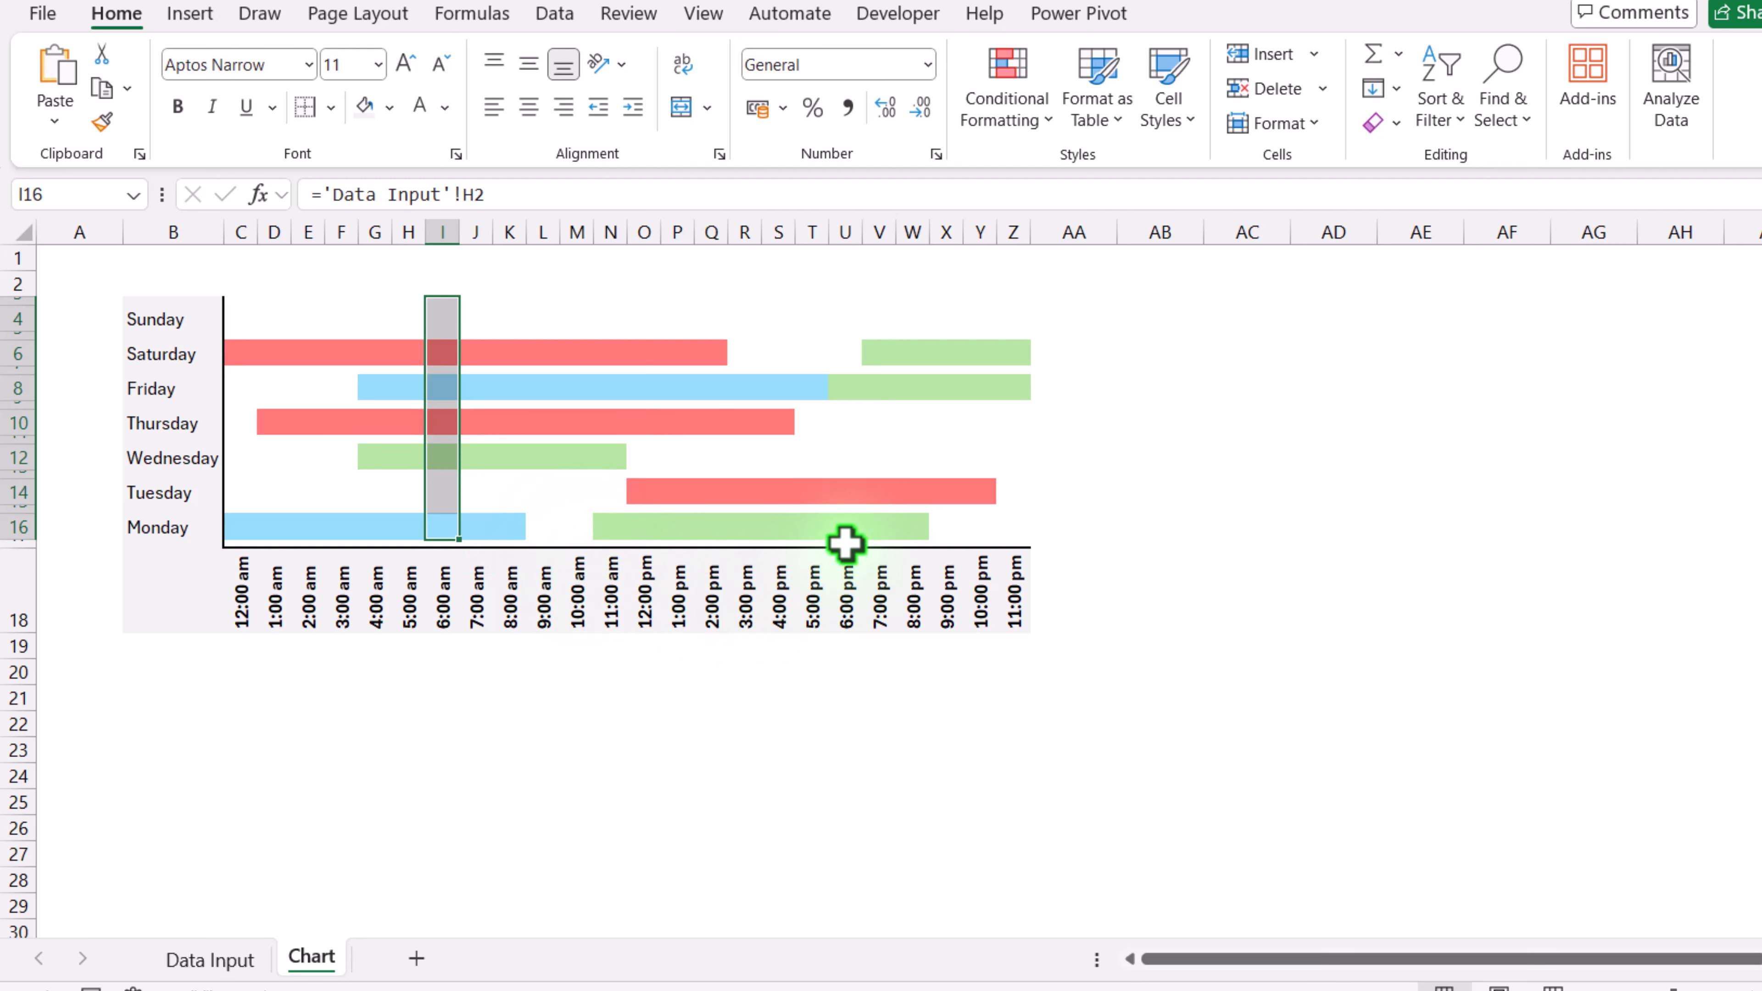
{"action": "left_click_drag", "start_coordinate": [845, 543], "coordinate": [841, 300]}
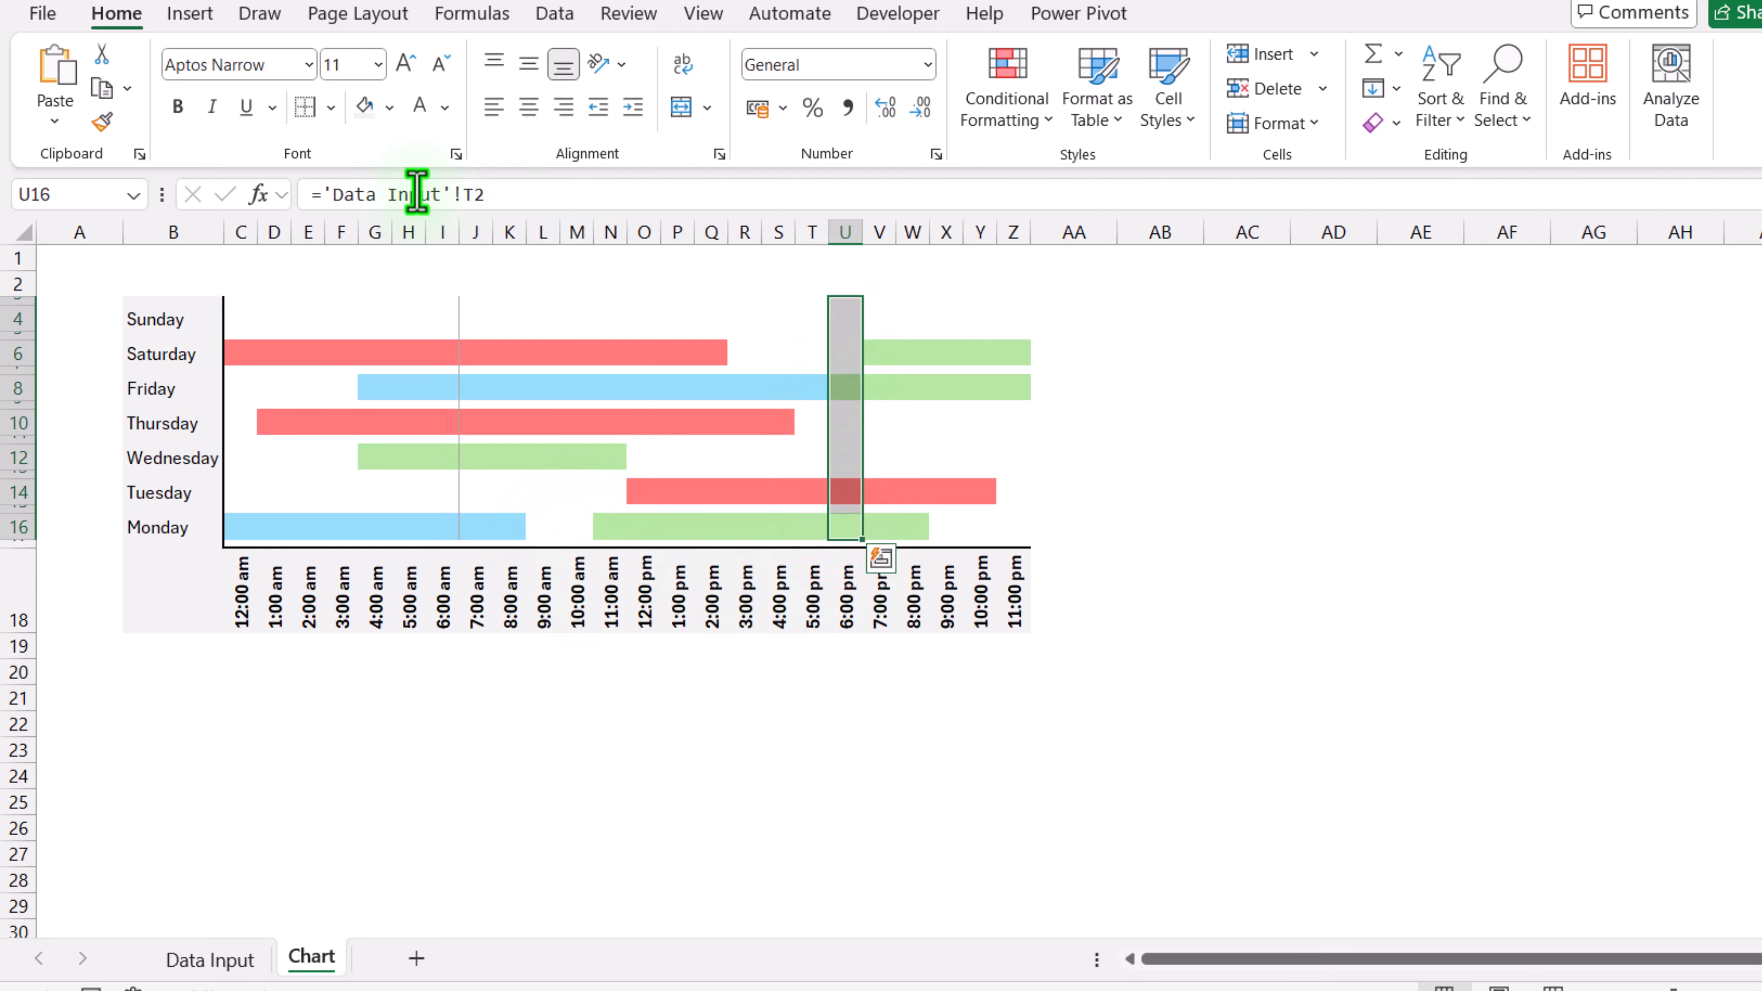
{"action": "left_click", "coordinate": [1014, 314]}
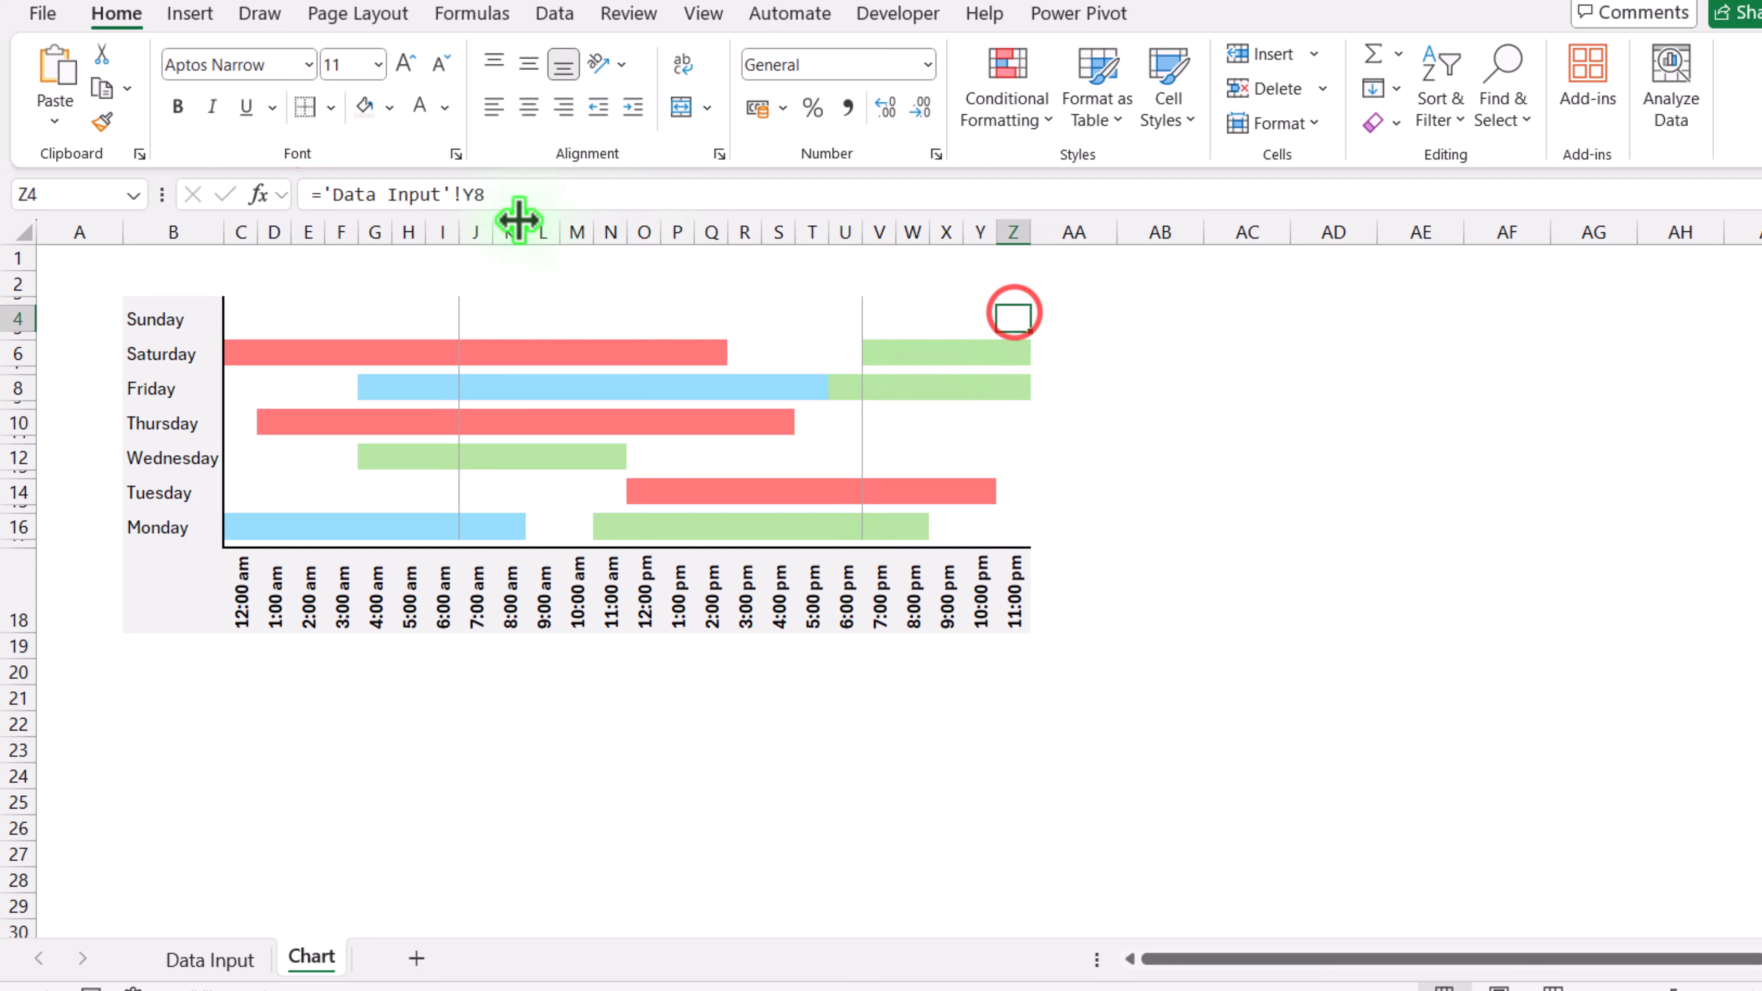
Step: Insert blank rows above the chart at the top of the sheet
{"action": "left_click", "coordinate": [27, 258]}
{"action": "right_click", "coordinate": [29, 256]}
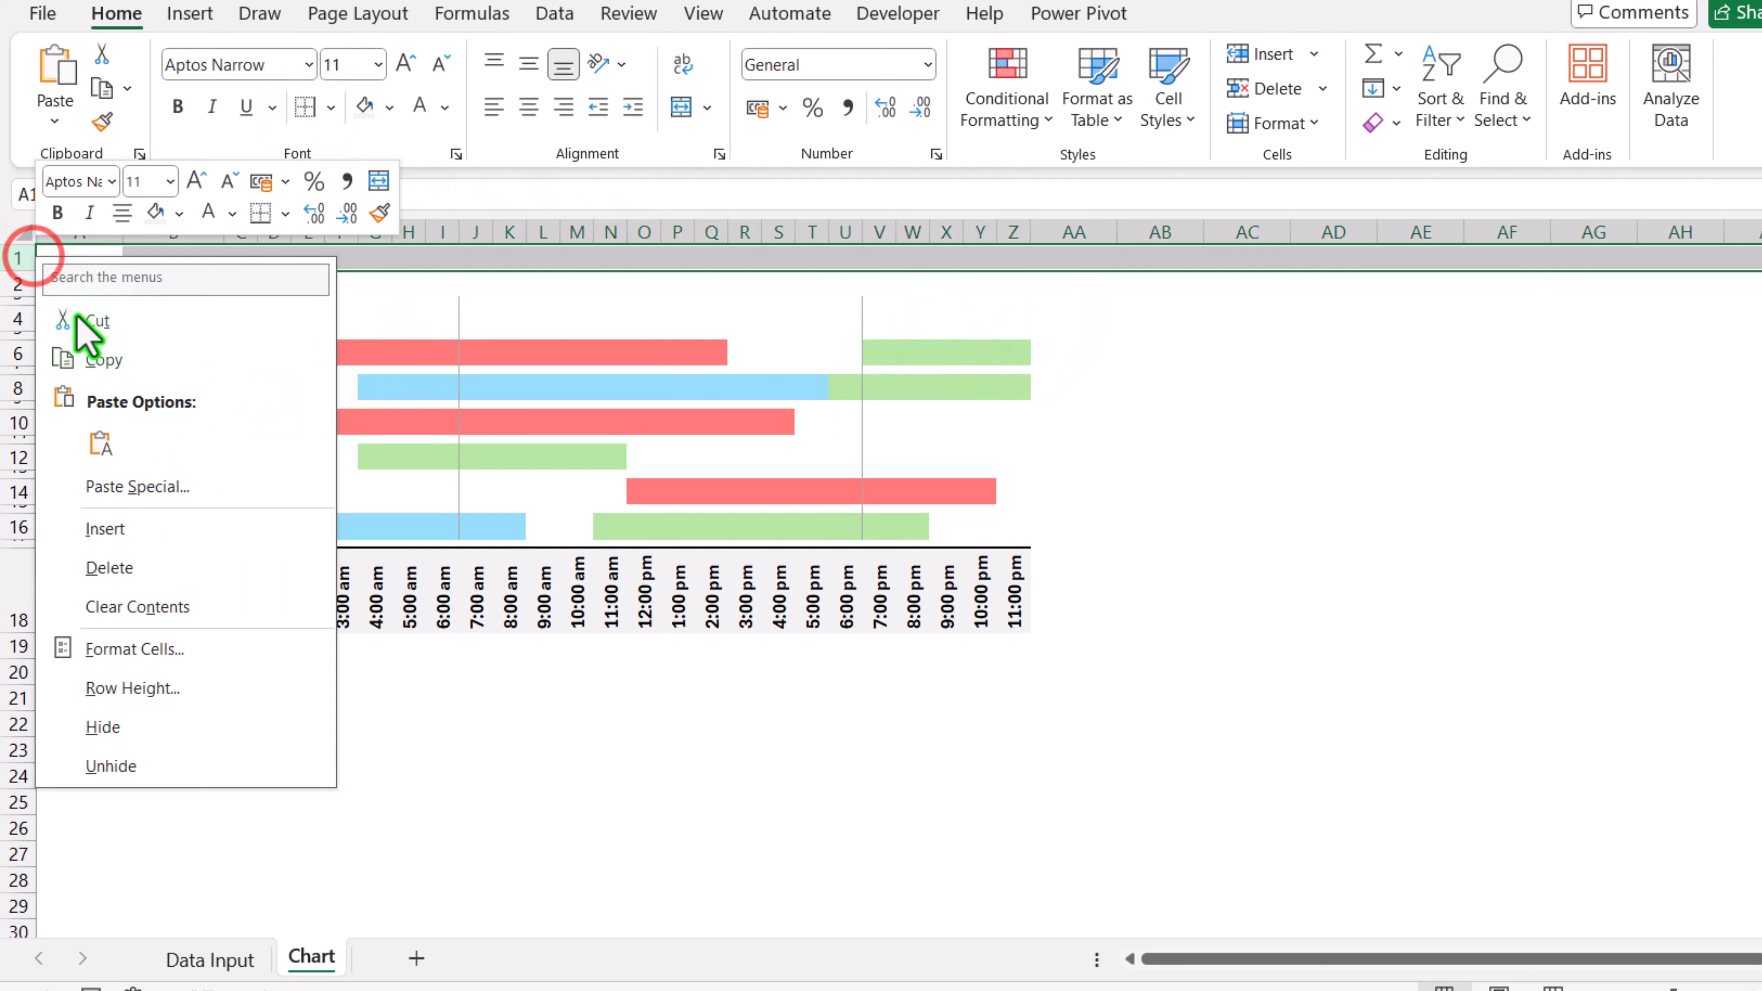
{"action": "left_click", "coordinate": [170, 525]}
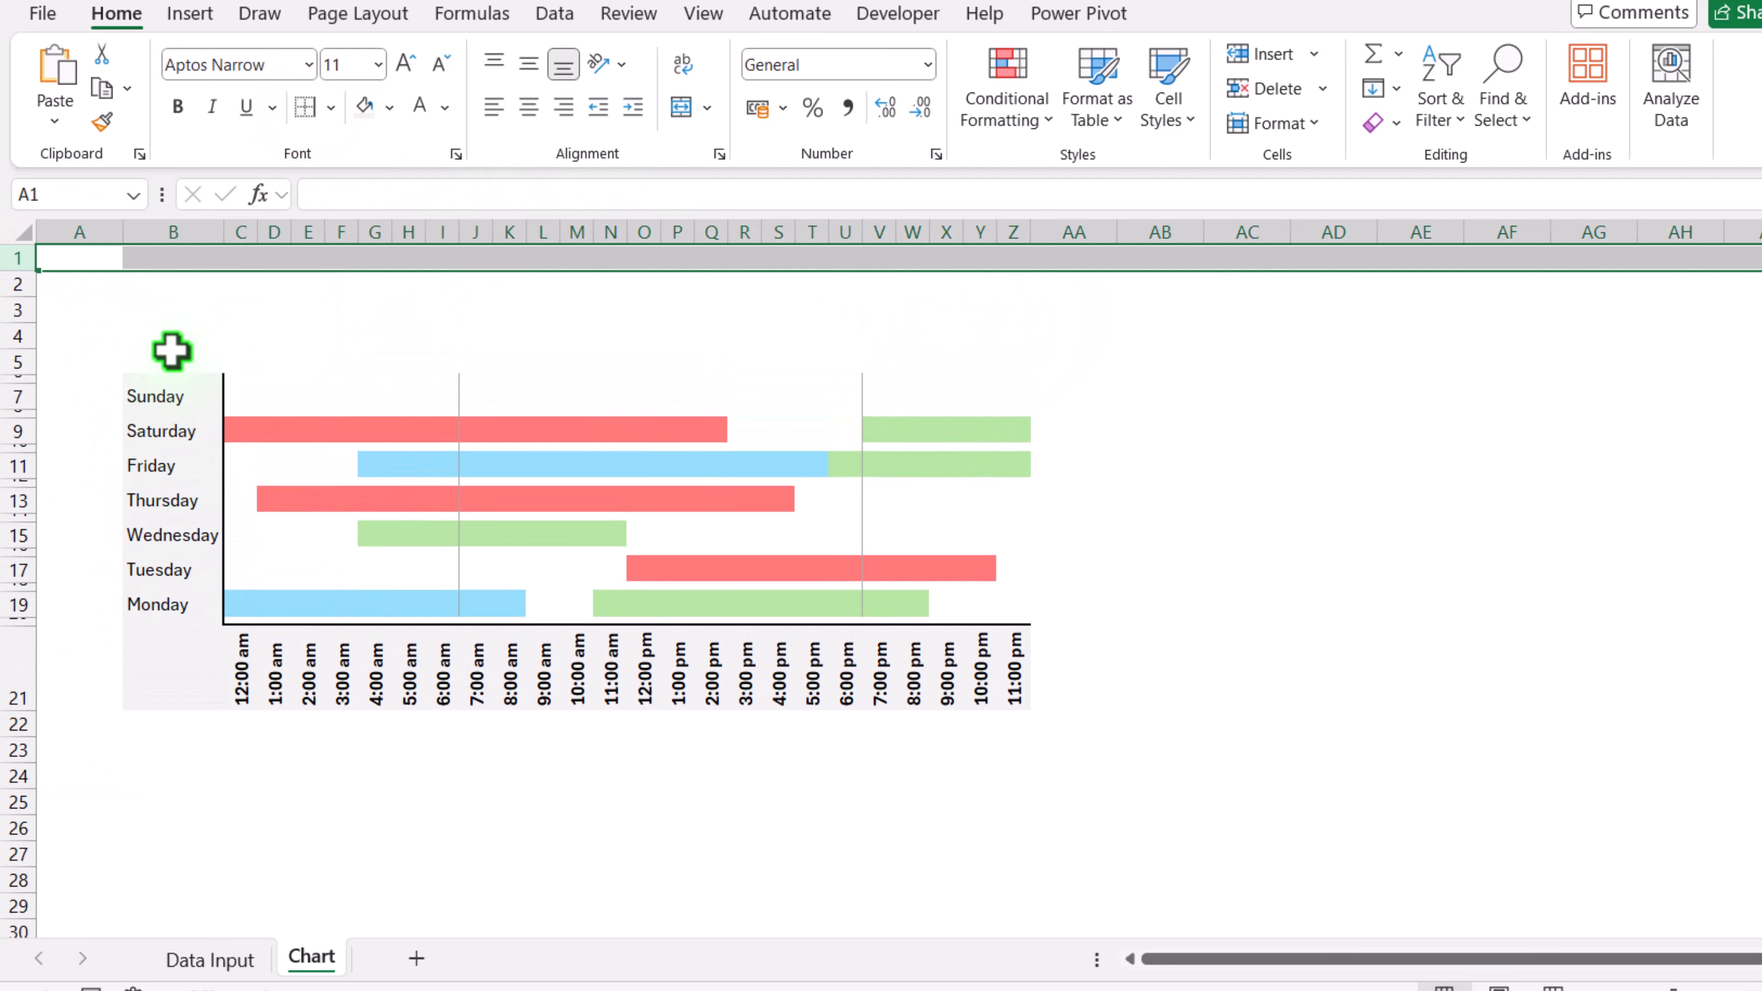
Step: Merge B3:Z4 and enter the title Weekly Availibilty Gantt Chart
{"action": "left_click_drag", "start_coordinate": [148, 302], "coordinate": [1014, 333]}
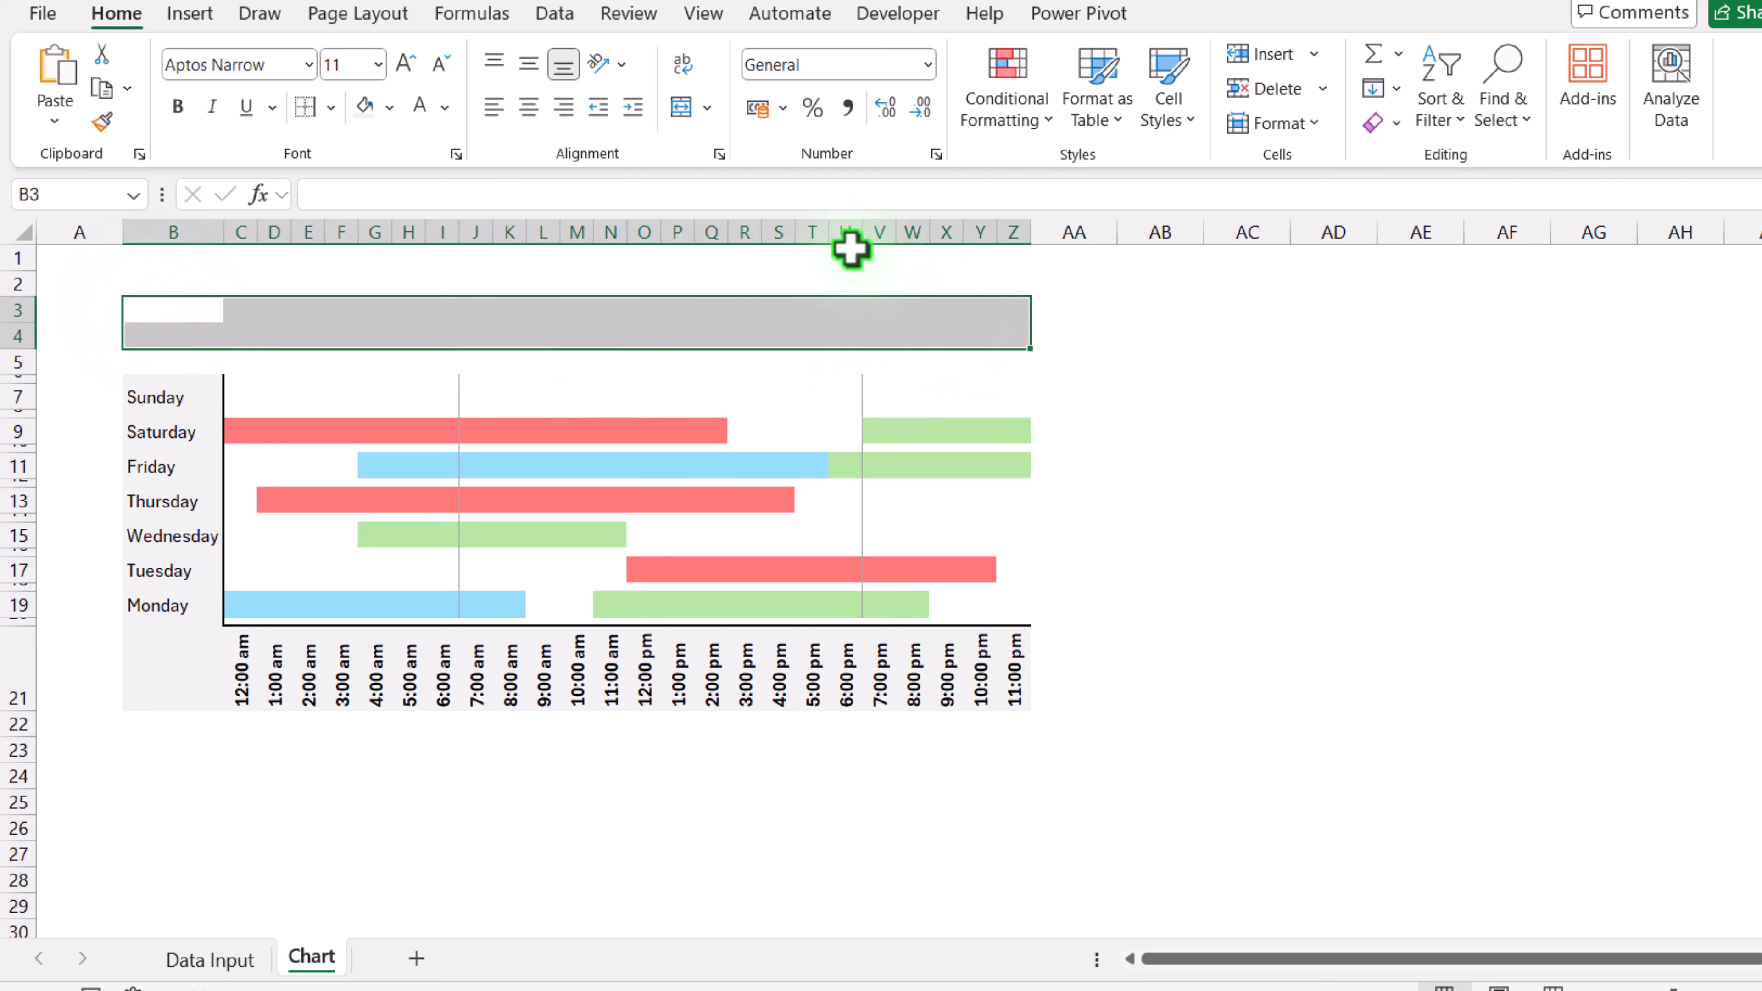
{"action": "left_click", "coordinate": [681, 108]}
{"action": "type", "text": "Weekly Availibilty Gantt Chart"}
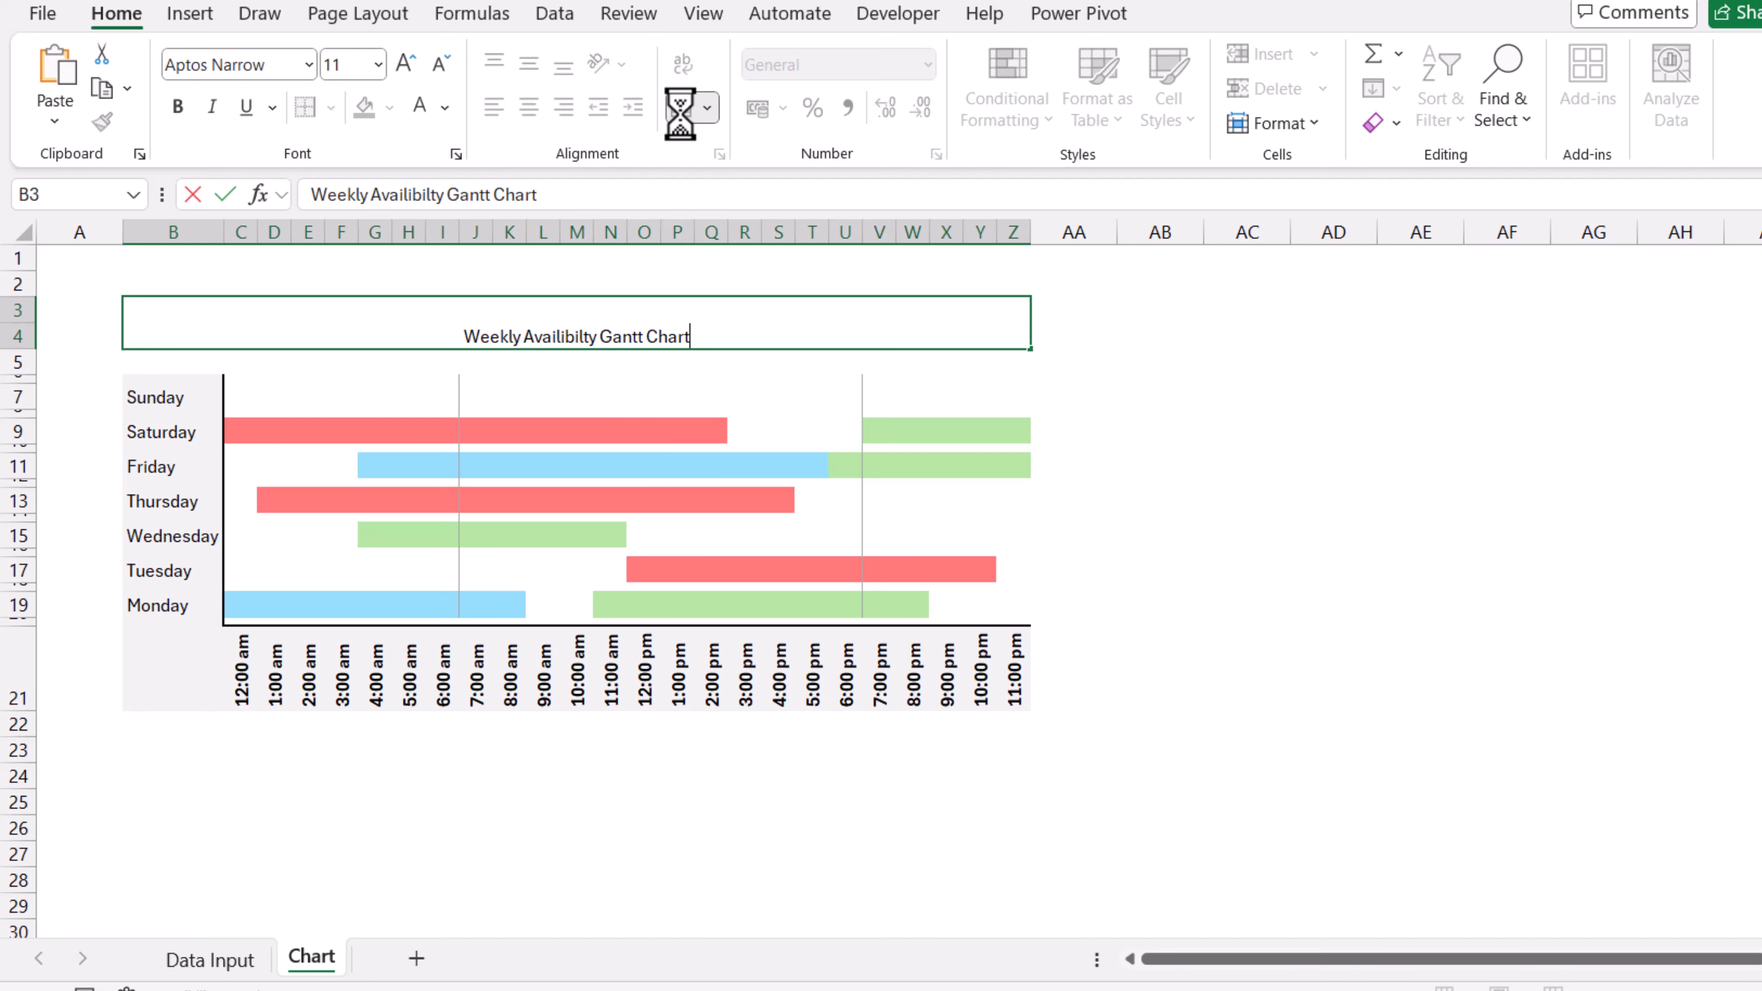
{"action": "key", "text": "Return"}
Step: Format the title with middle alignment, a different font and a larger font size
{"action": "left_click", "coordinate": [589, 323]}
{"action": "left_click", "coordinate": [531, 66]}
{"action": "left_click", "coordinate": [309, 65]}
{"action": "left_click", "coordinate": [235, 274]}
{"action": "triple_click", "coordinate": [414, 61]}
{"action": "left_click", "coordinate": [1224, 363]}
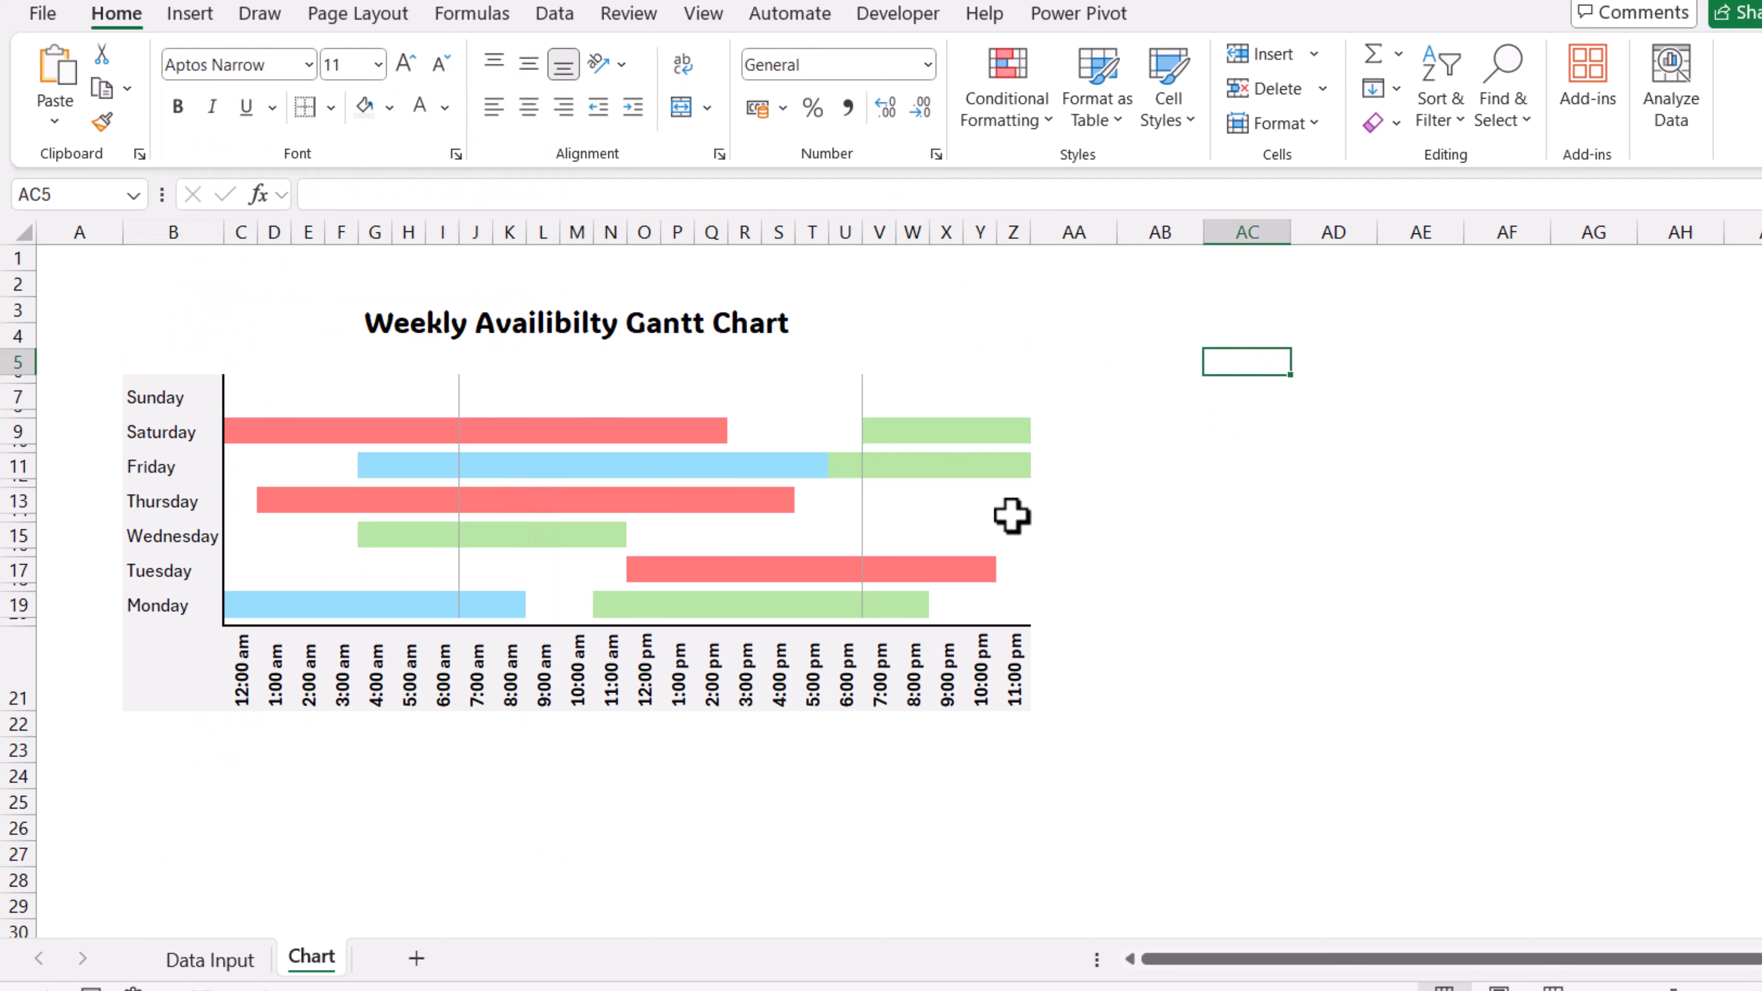
Step: Copy the Data Input legend AA3:AB6 onto the Chart sheet as a linked picture and move it beside the chart's lower right corner
{"action": "left_click", "coordinate": [210, 959]}
{"action": "left_click_drag", "start_coordinate": [1092, 376], "coordinate": [1193, 458]}
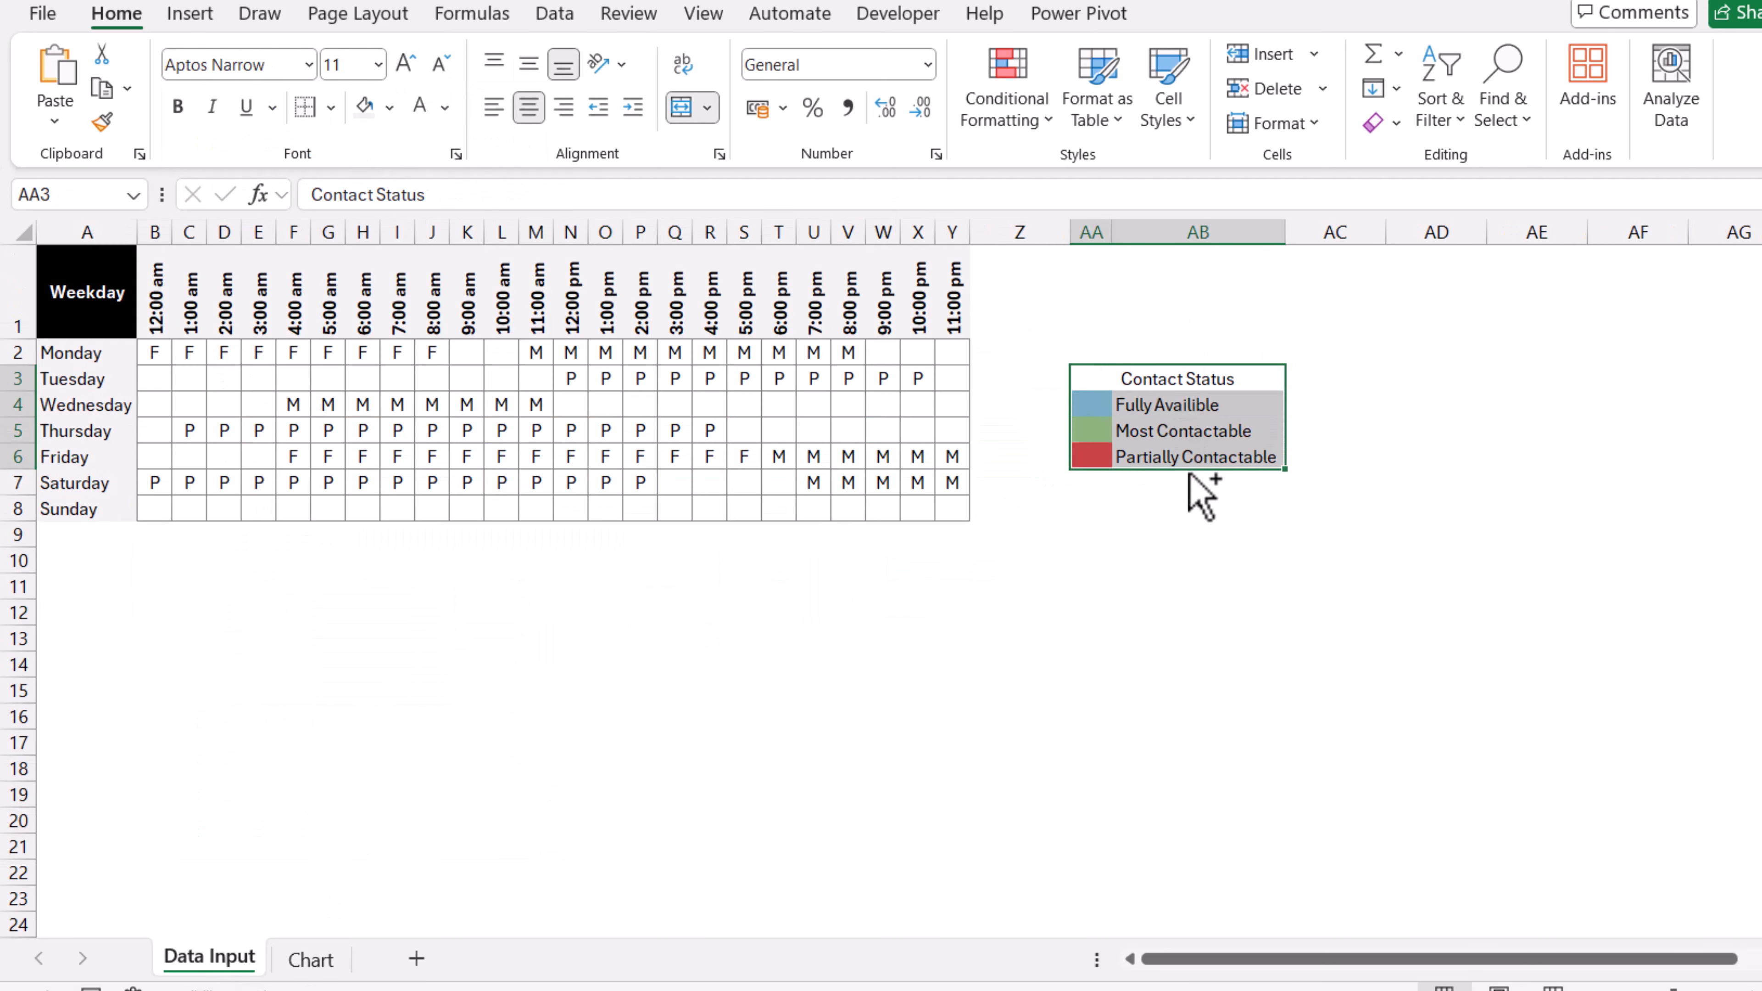
{"action": "left_click", "coordinate": [312, 960]}
{"action": "right_click", "coordinate": [1221, 431]}
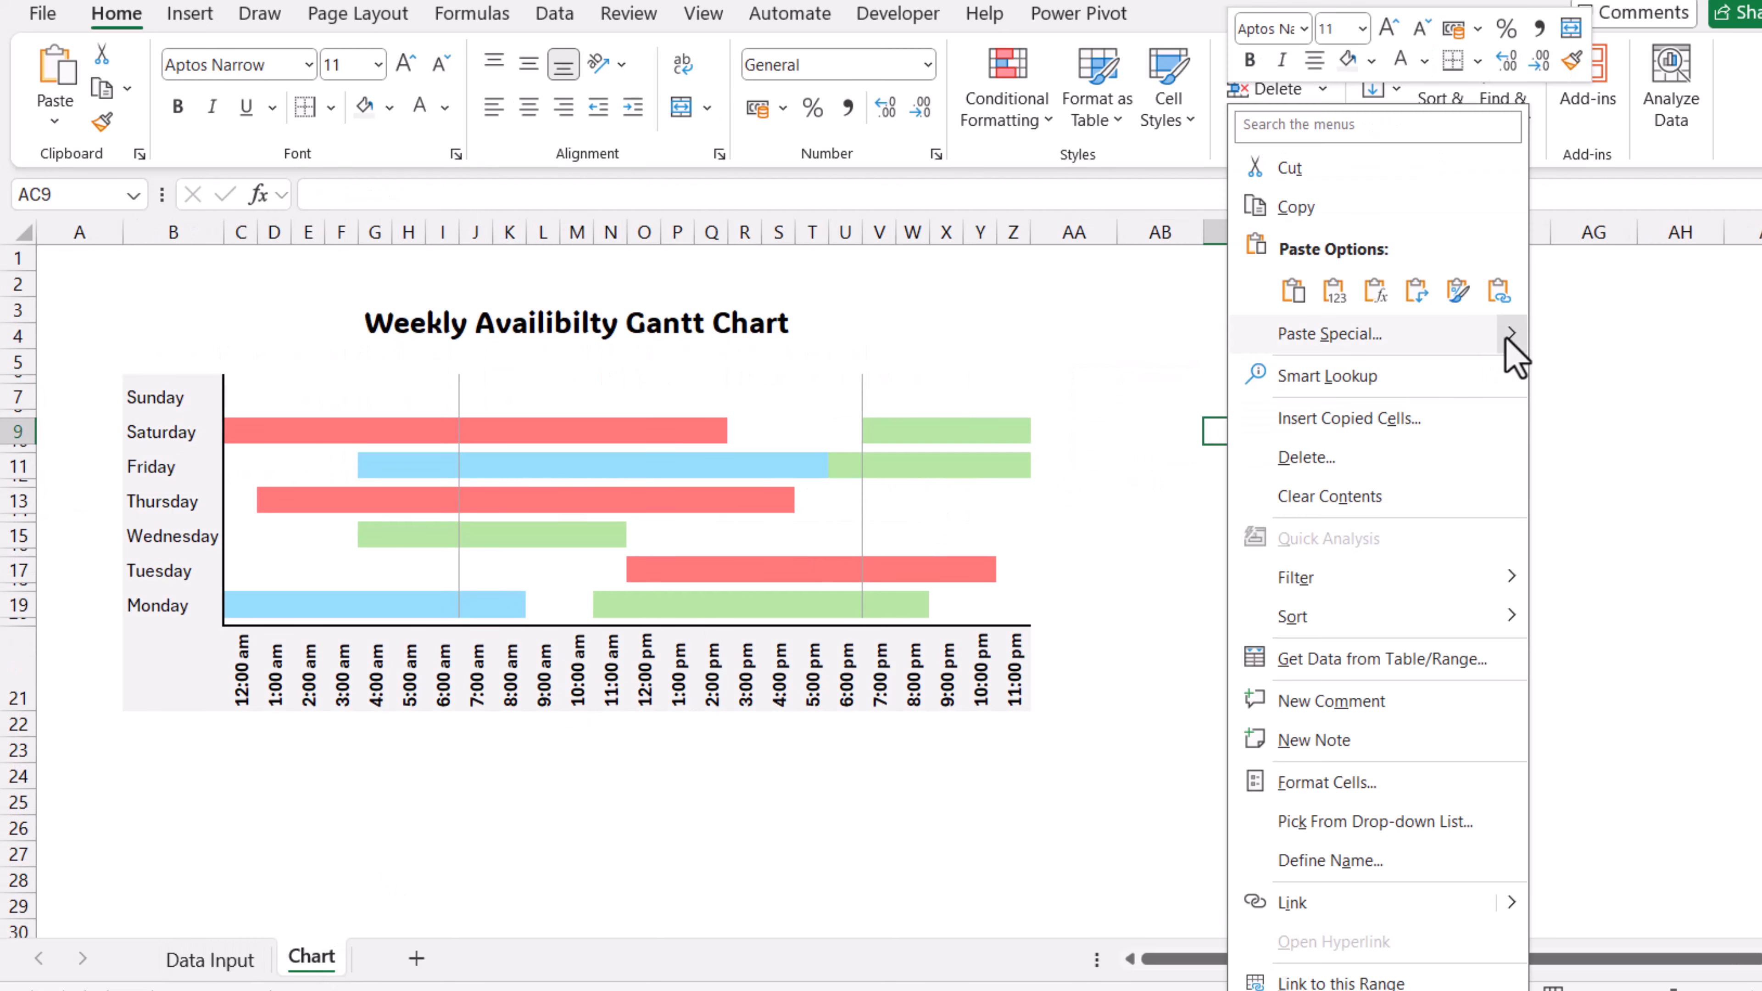
{"action": "mouse_move", "coordinate": [1509, 337]}
{"action": "left_click", "coordinate": [1676, 591]}
{"action": "left_click_drag", "start_coordinate": [1309, 464], "coordinate": [1141, 641]}
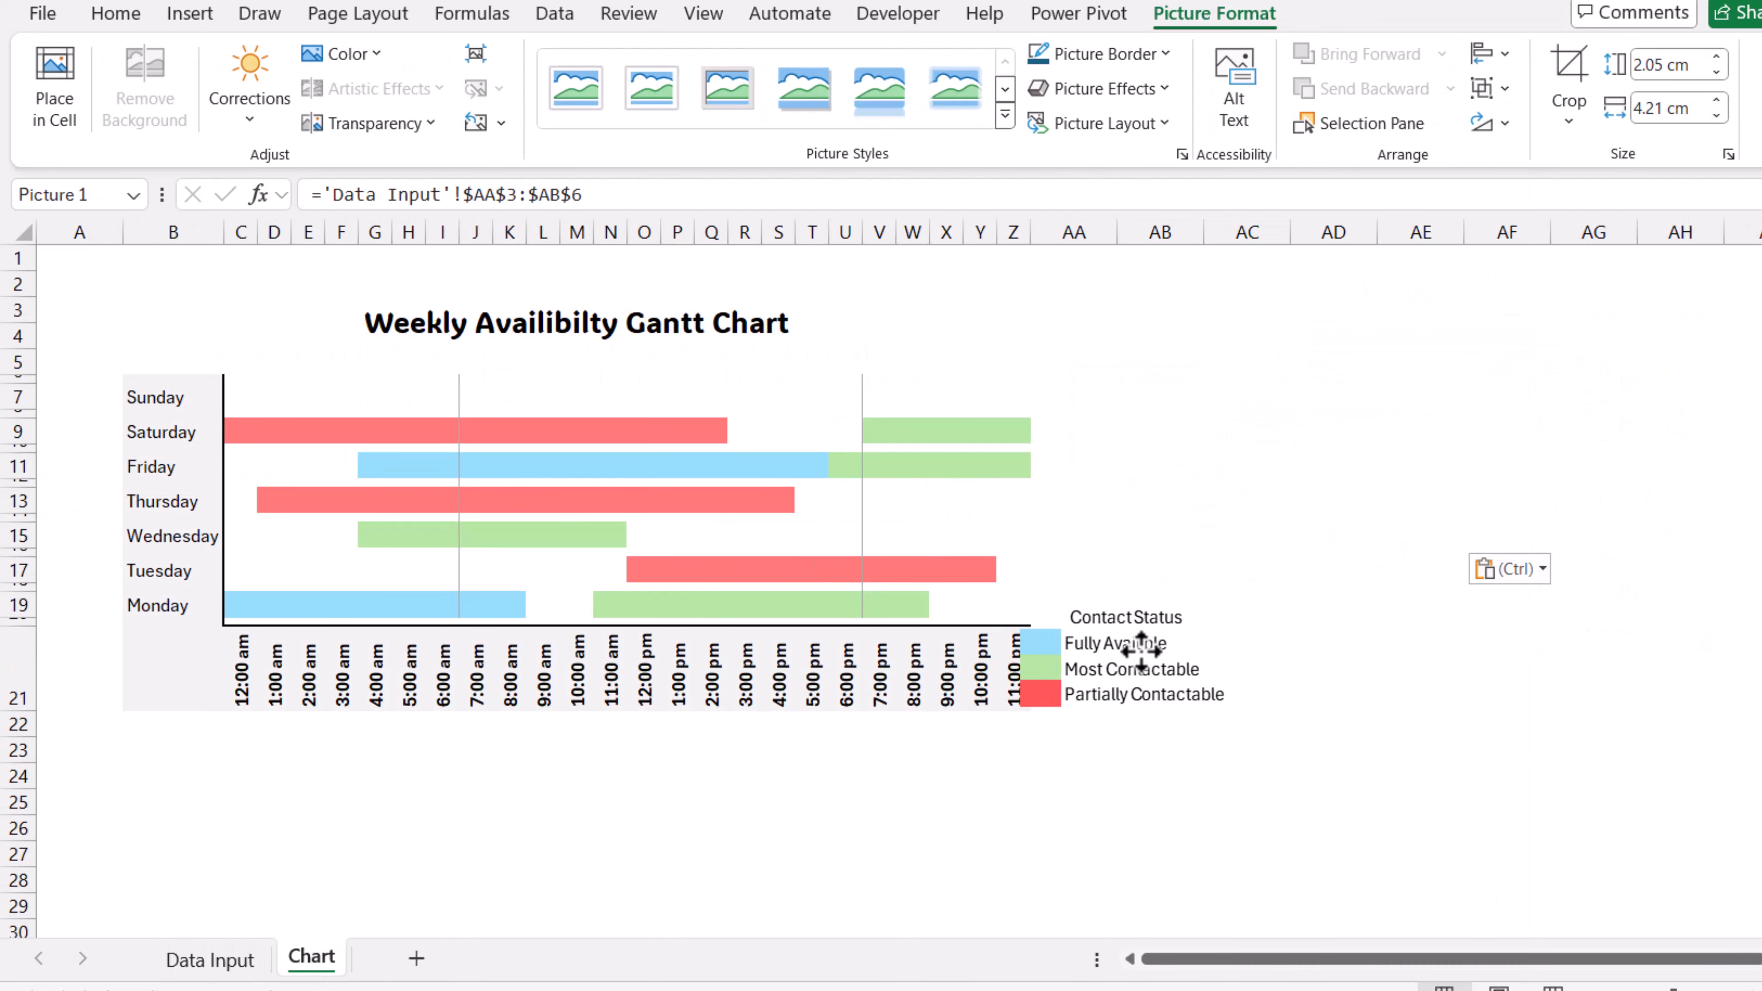